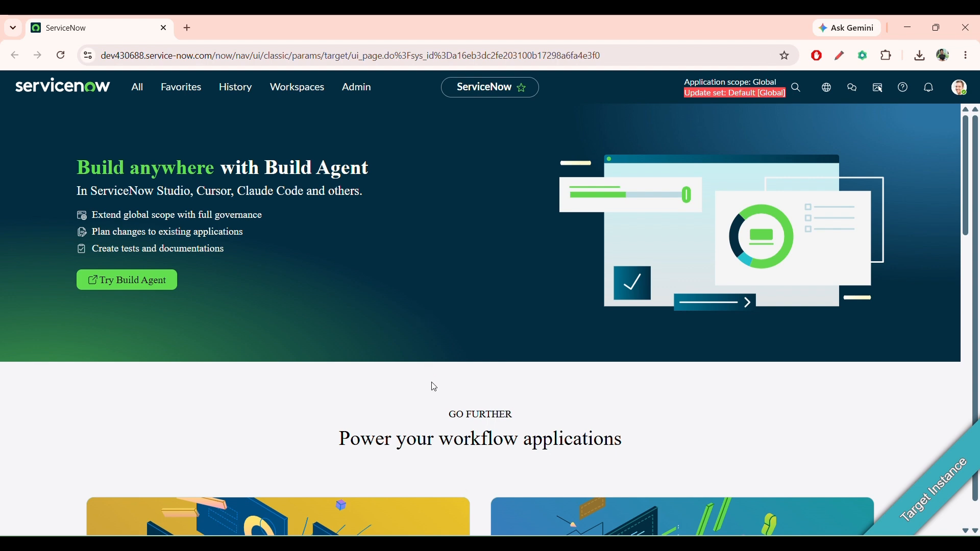
Open Notepad in a maximized window and write the heading "What is UI policy?" followed by a blank line
{"action": "key", "text": "super+r"}
{"action": "key", "text": "Return"}
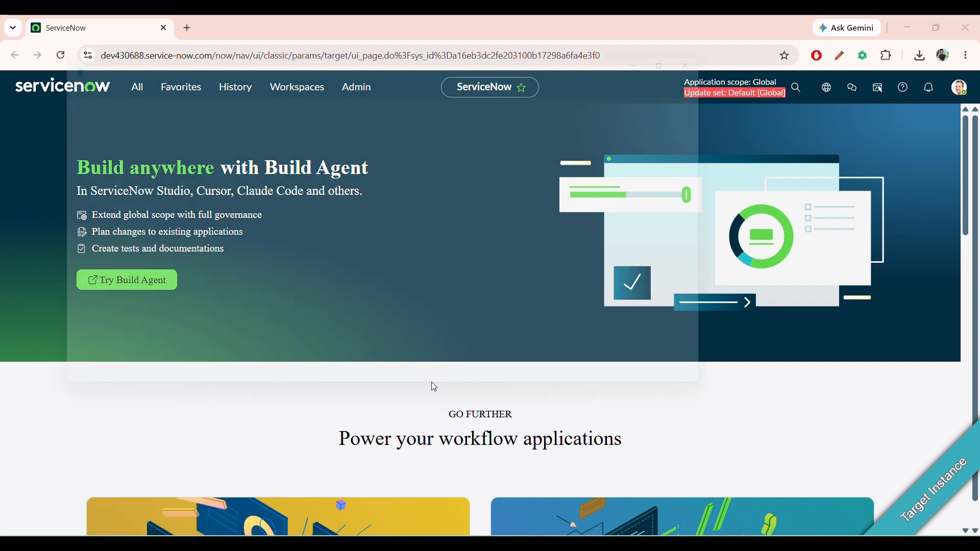
{"action": "type", "text": "what"}
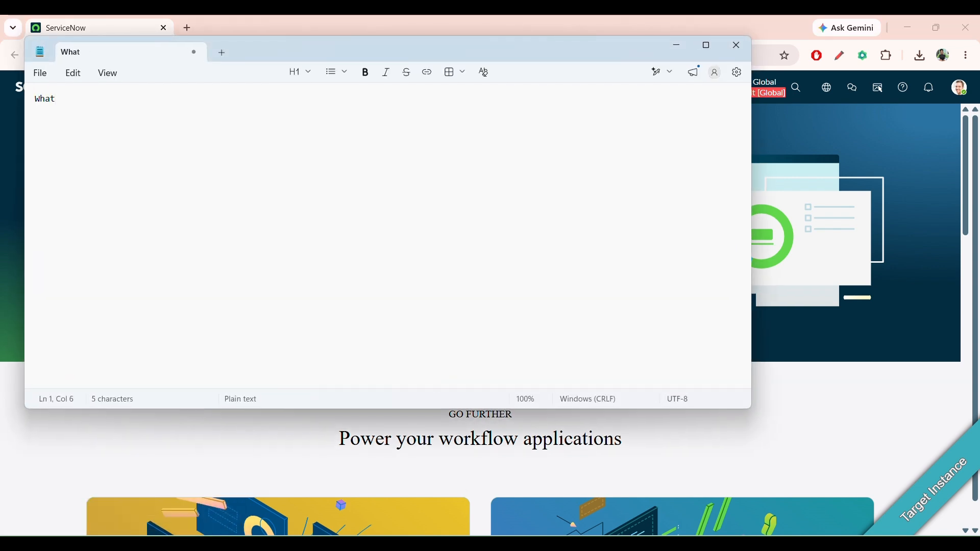
{"action": "left_click", "coordinate": [707, 46]}
{"action": "type", "text": "is UI policy?"}
{"action": "key", "text": "Return"}
{"action": "key", "text": "Return"}
Add the line "Ui policy runs on the client web browser. with out using any scripts we can perform few operations by using ui policies on the form."
{"action": "type", "text": "Ui policy"}
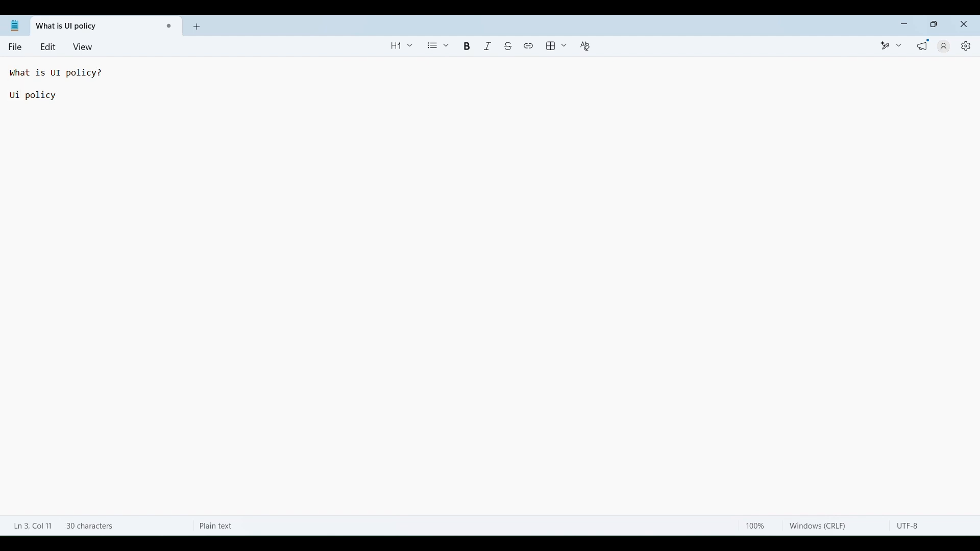
{"action": "type", "text": " runs on the client web browser"}
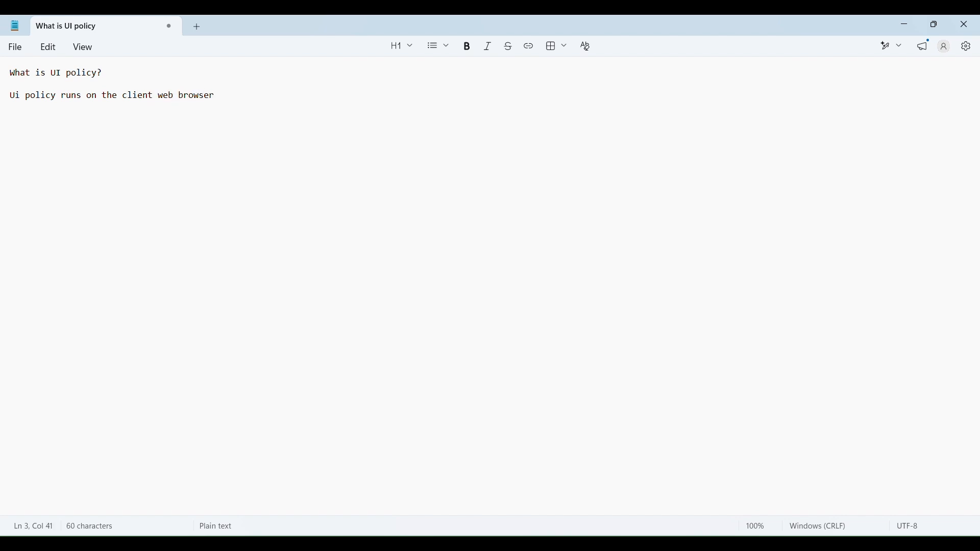
{"action": "type", "text": ". with out using"}
{"action": "type", "text": "any scripts  we can perform few operations by using ui policies"}
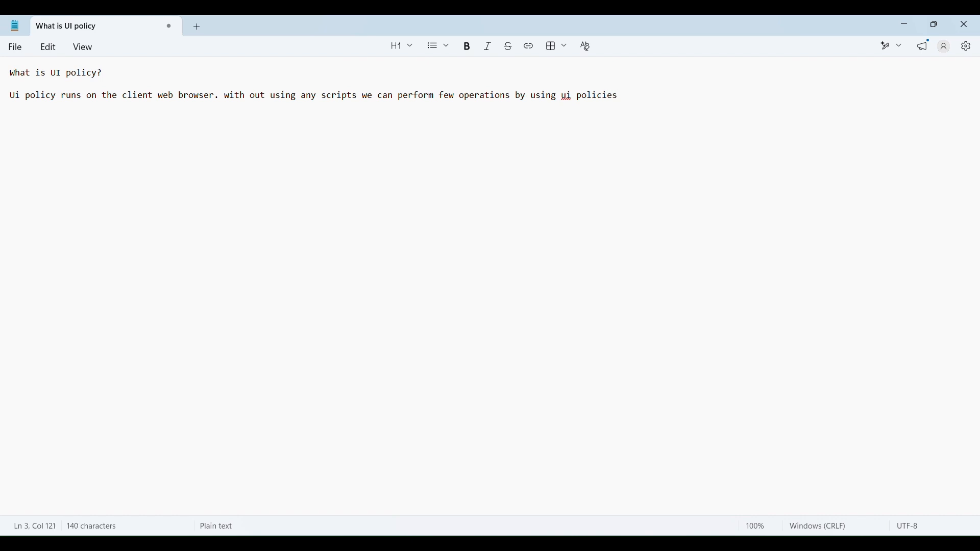
{"action": "type", "text": " on the form."}
Start a separate paragraph below the definition reading "operations are: making field read only"
{"action": "key", "text": "Return"}
{"action": "type", "text": "operatuons"}
{"action": "key", "text": "BackSpace"}
{"action": "key", "text": "BackSpace"}
{"action": "key", "text": "BackSpace"}
{"action": "key", "text": "BackSpace"}
{"action": "type", "text": "ions are:"}
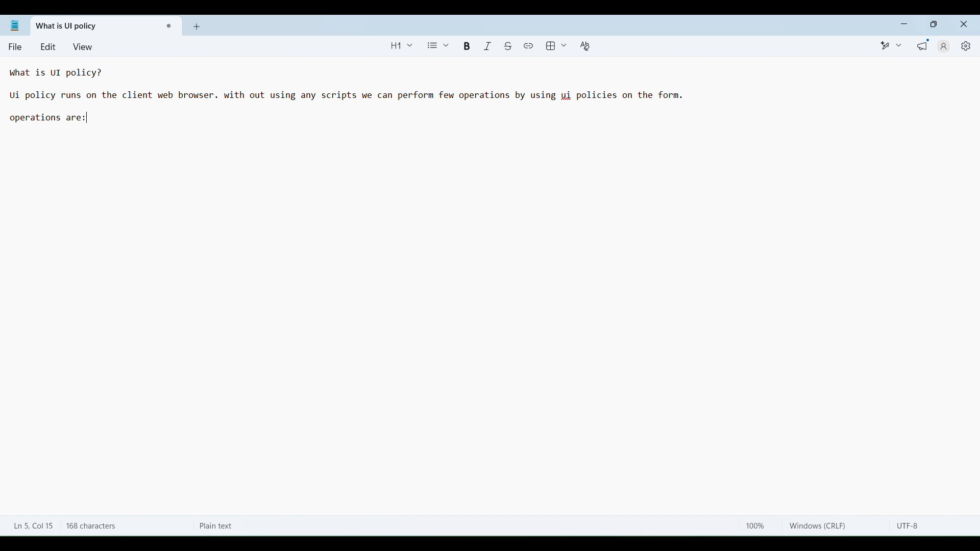
{"action": "type", "text": " B"}
{"action": "key", "text": "BackSpace"}
{"action": "type", "text": "Make"}
{"action": "key", "text": "BackSpace"}
{"action": "key", "text": "BackSpace"}
{"action": "key", "text": "BackSpace"}
{"action": "key", "text": "BackSpace"}
{"action": "type", "text": "makinf"}
{"action": "key", "text": "BackSpace"}
{"action": "key", "text": "BackSpace"}
{"action": "type", "text": "g field read only"}
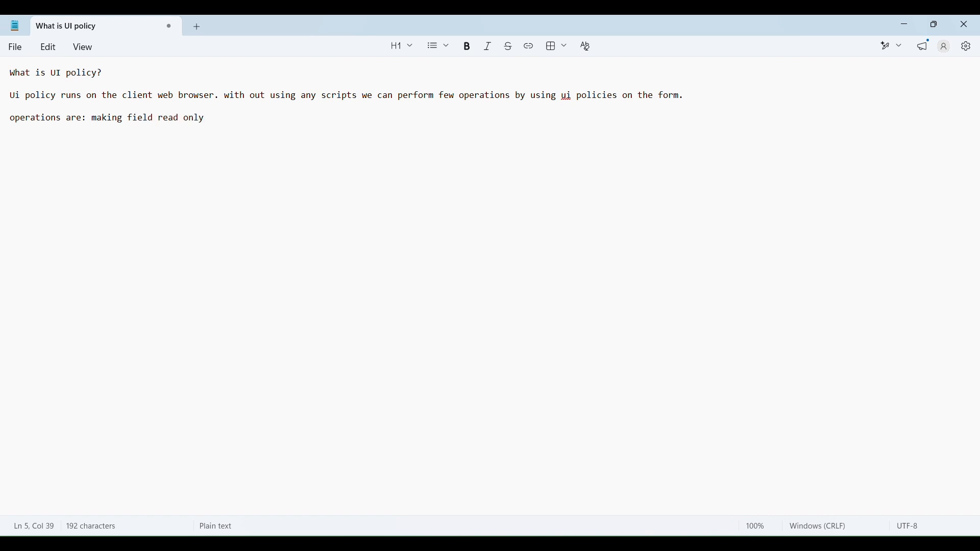
Extend the operations line with "/editable/mandatory/not mandatory/visible/hidden."
{"action": "type", "text": "/ed"}
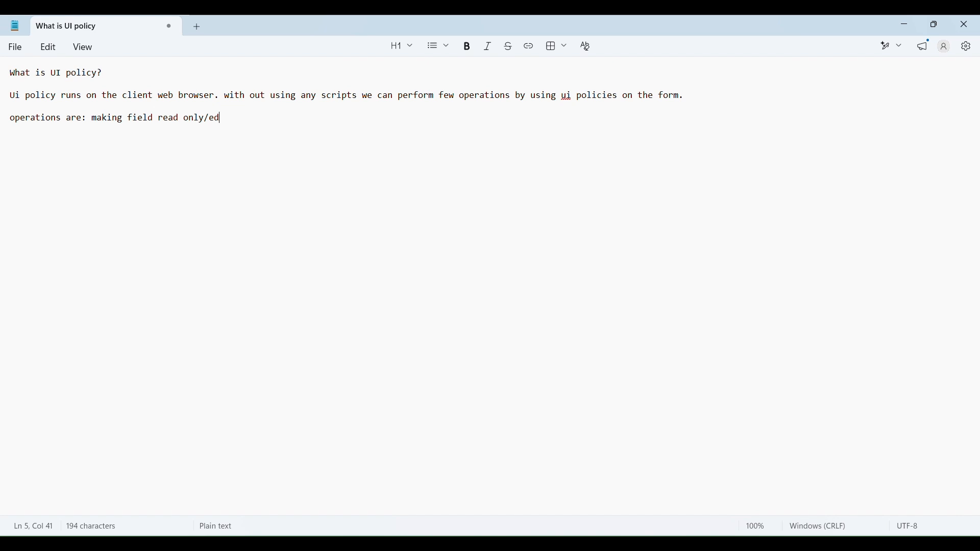
{"action": "type", "text": "itable/"}
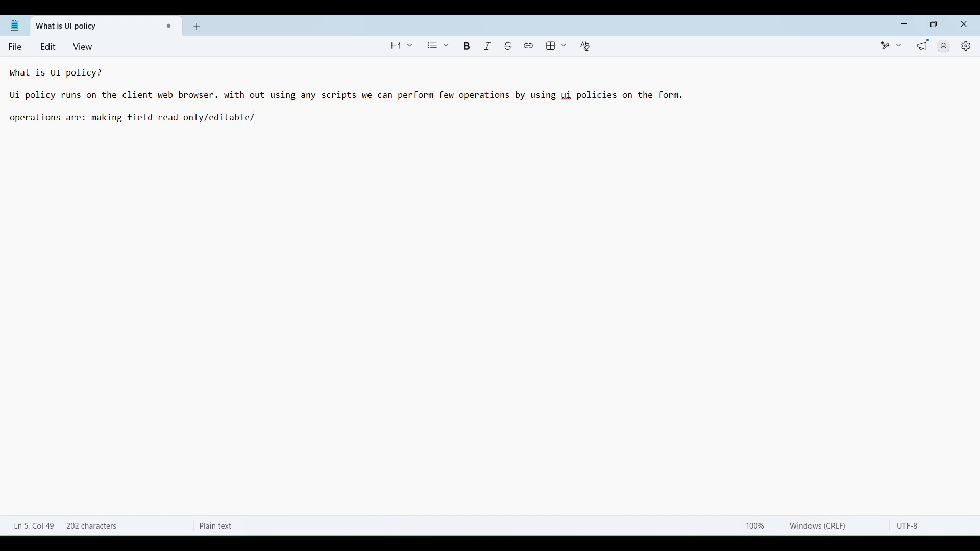
{"action": "type", "text": "mandatory/n"}
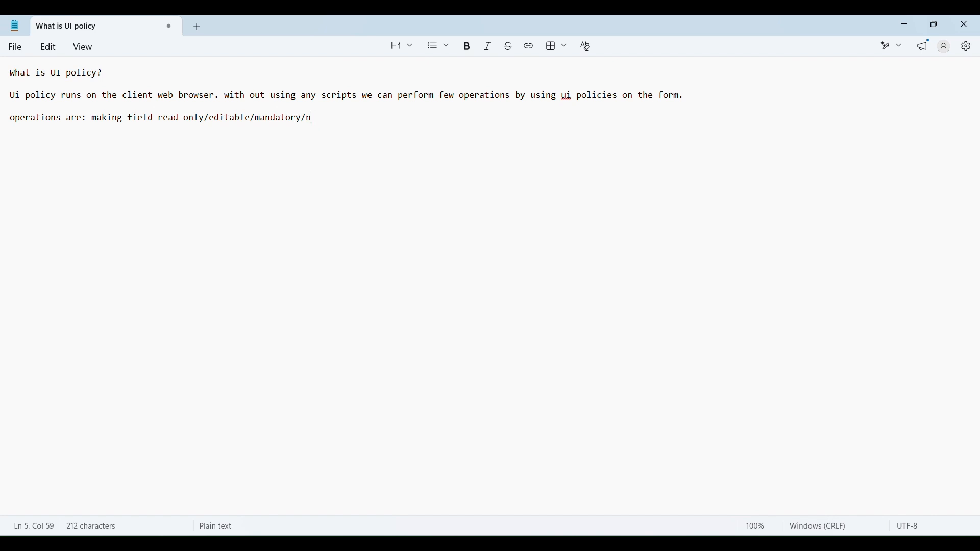
{"action": "type", "text": "ot mandatory/visibk"}
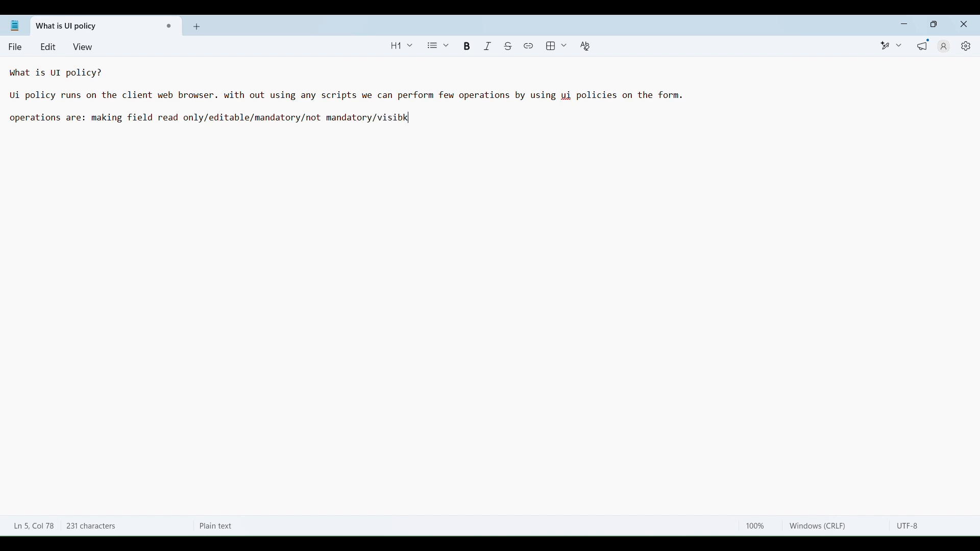
{"action": "key", "text": "BackSpace"}
{"action": "type", "text": "le/"}
{"action": "type", "text": "hidfe"}
{"action": "key", "text": "BackSpace"}
{"action": "key", "text": "BackSpace"}
{"action": "type", "text": "den."}
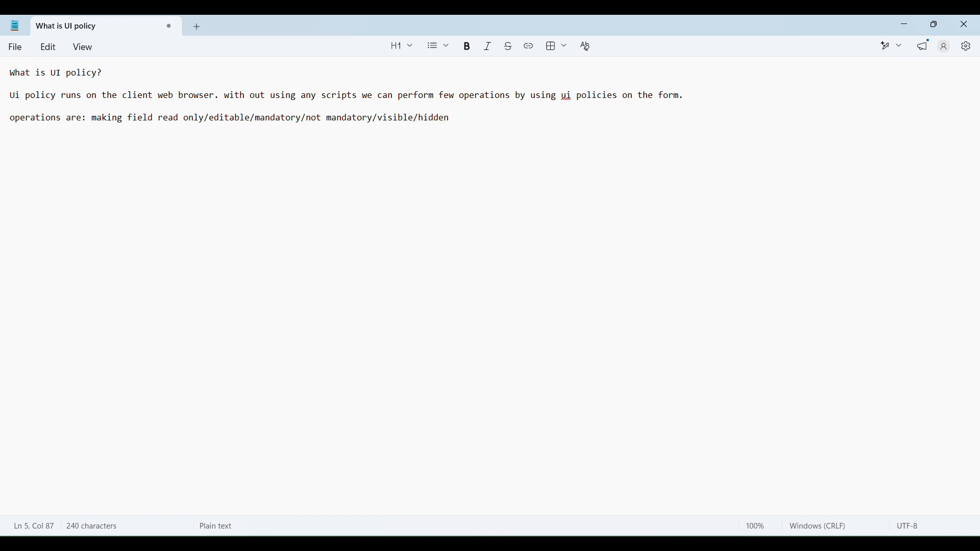
Add a second heading "What is catalog UI policy?" below the operations line, with blank lines around it
{"action": "key", "text": "Return"}
{"action": "key", "text": "Return"}
{"action": "type", "text": "What is catalog UI policy?"}
{"action": "key", "text": "Return"}
{"action": "key", "text": "Return"}
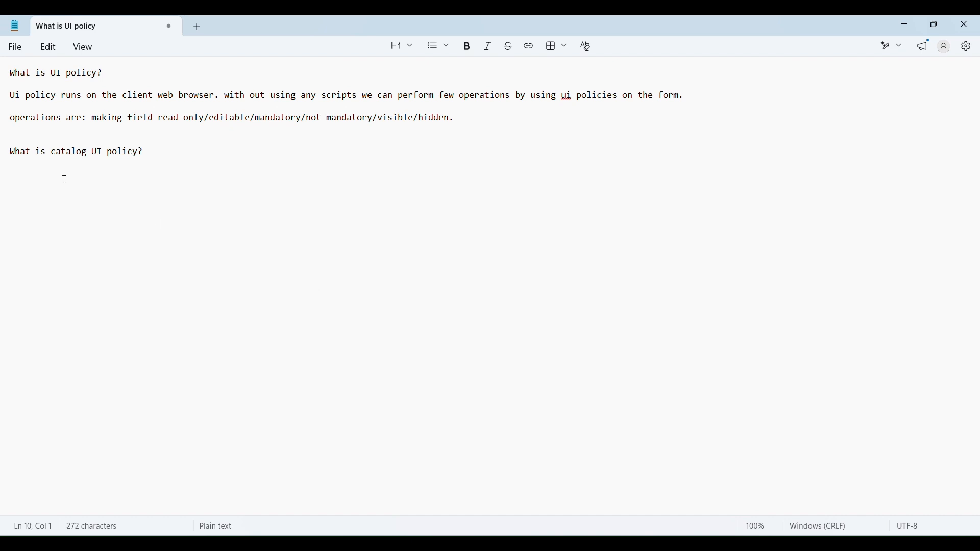
Write the answer "these policies are catalog item specific." under the catalog UI policy heading
{"action": "type", "text": "these policies are catalo"}
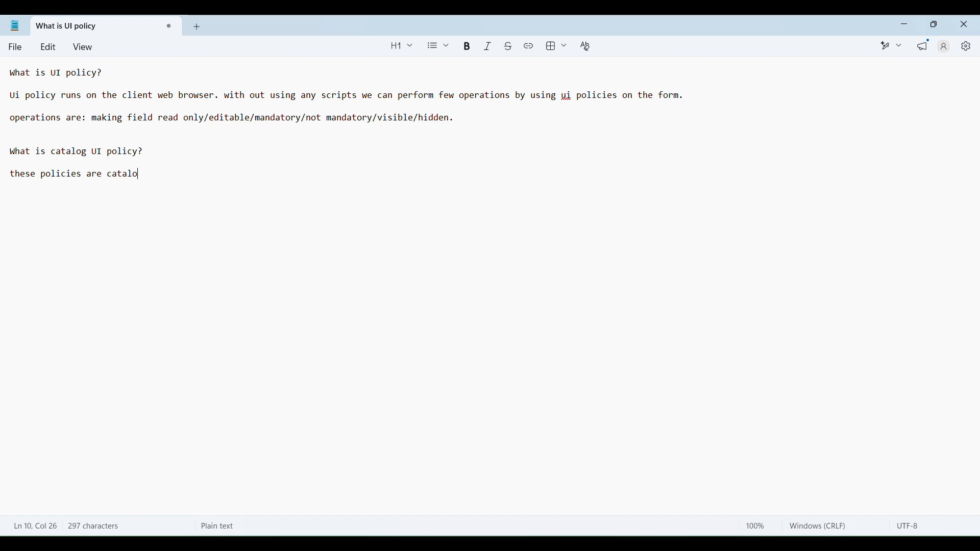
{"action": "type", "text": "g item specific"}
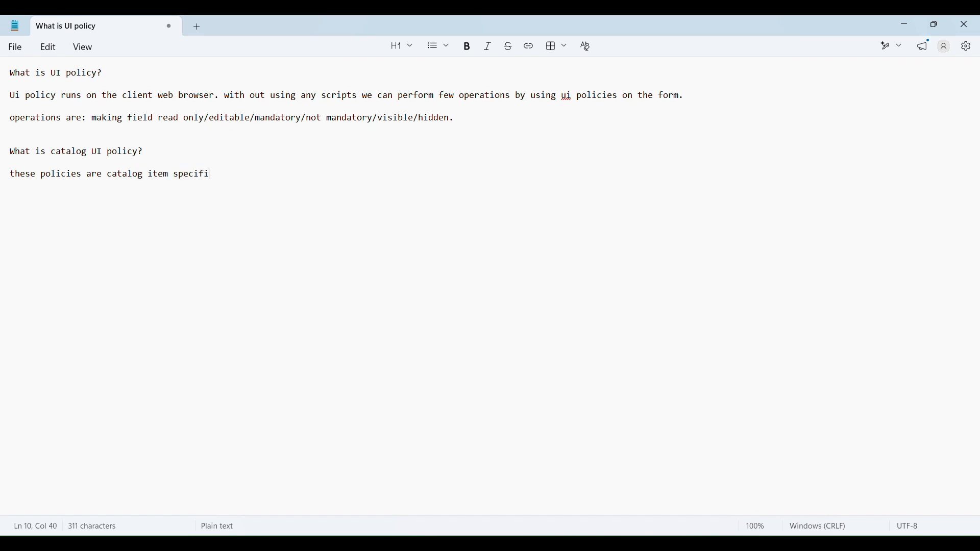
{"action": "type", "text": "."}
{"action": "key", "text": "Return"}
{"action": "key", "text": "Return"}
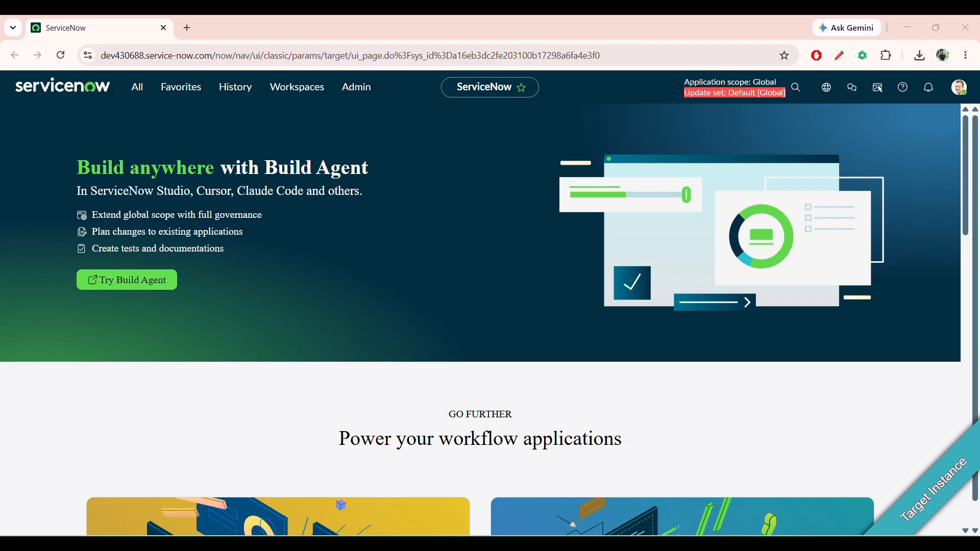
Switch to ServiceNow, filter the navigator by "ui policies" and open the System UI module UI Policies in a new tab
{"action": "left_click", "coordinate": [444, 544]}
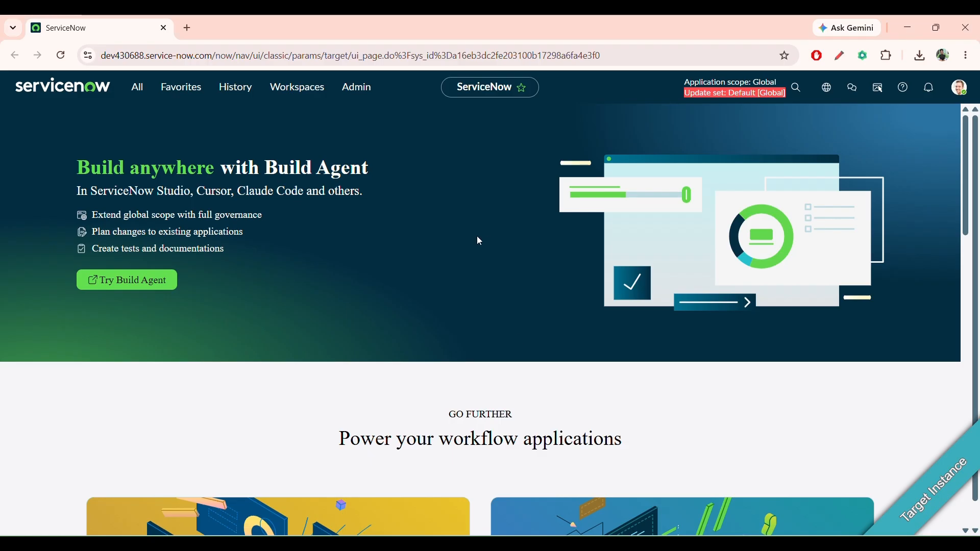
{"action": "left_click", "coordinate": [140, 94]}
{"action": "double_click", "coordinate": [138, 120]}
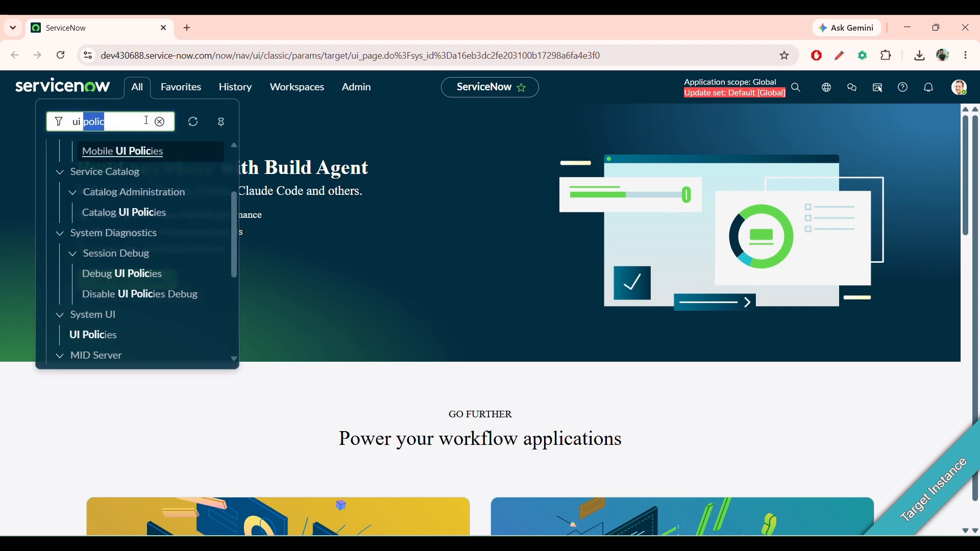
{"action": "left_click", "coordinate": [158, 121]}
{"action": "type", "text": "ui pol"}
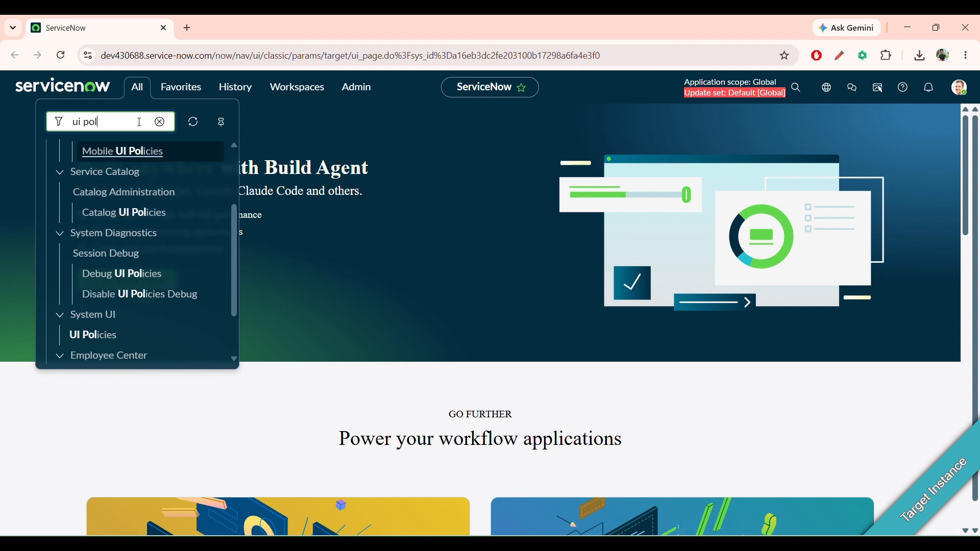
{"action": "type", "text": "icies"}
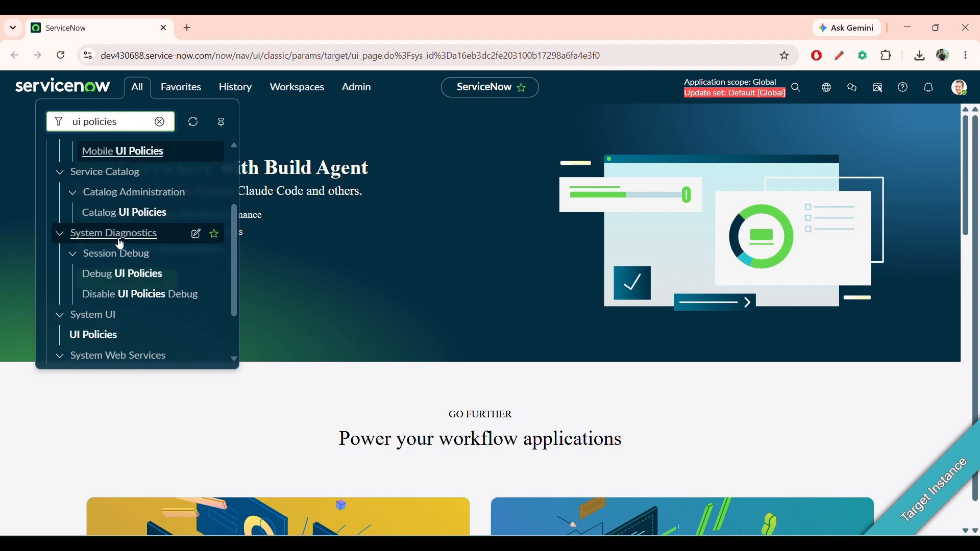
{"action": "scroll", "coordinate": [120, 244], "scroll_direction": "down", "scroll_amount": 1}
{"action": "middle_click", "coordinate": [102, 319]}
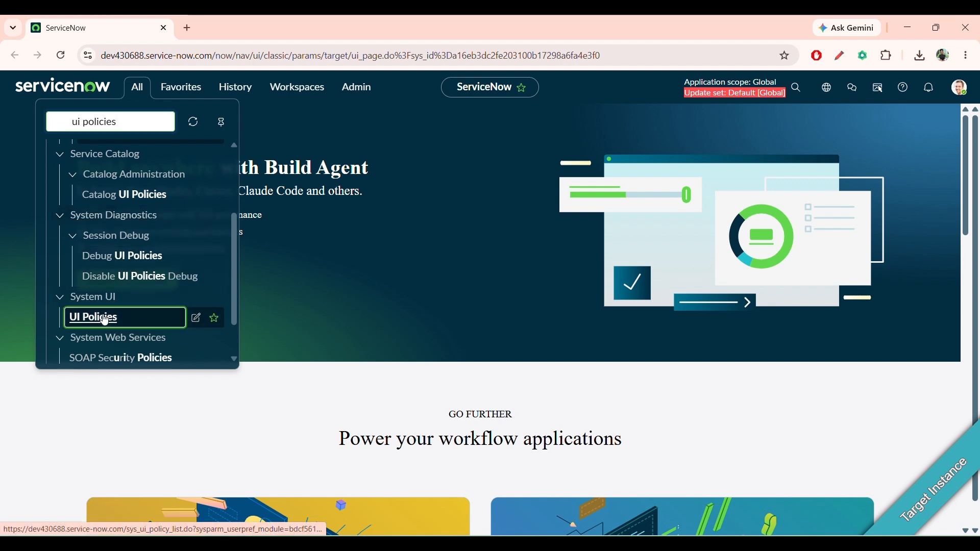
{"action": "left_click", "coordinate": [246, 29]}
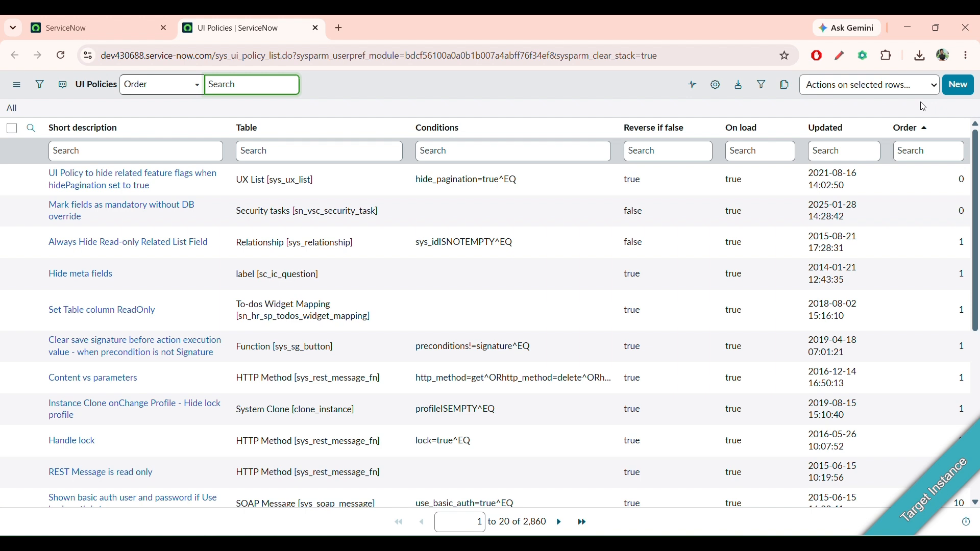
Start a new UI policy record and look over its form and the Table choices
{"action": "left_click", "coordinate": [963, 95]}
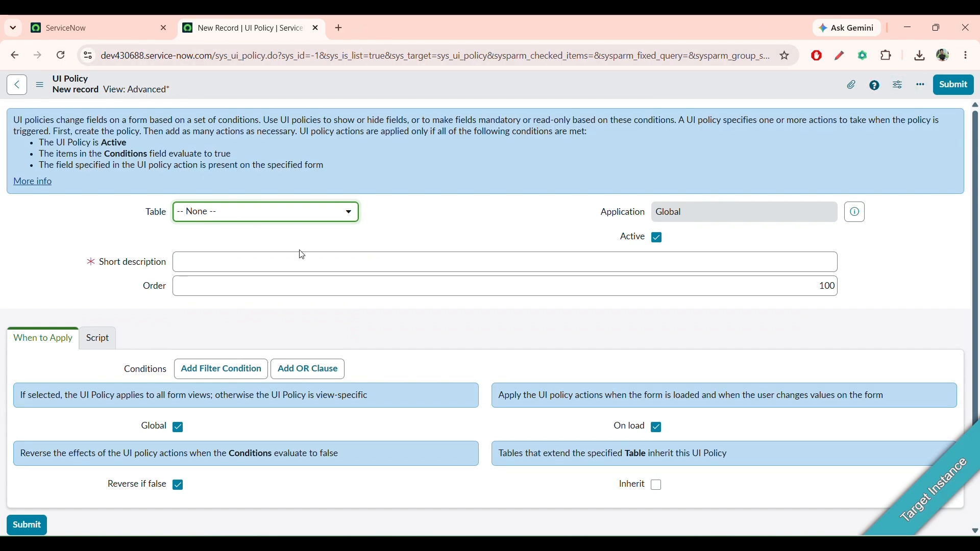
{"action": "scroll", "coordinate": [302, 254], "scroll_direction": "down", "scroll_amount": 2}
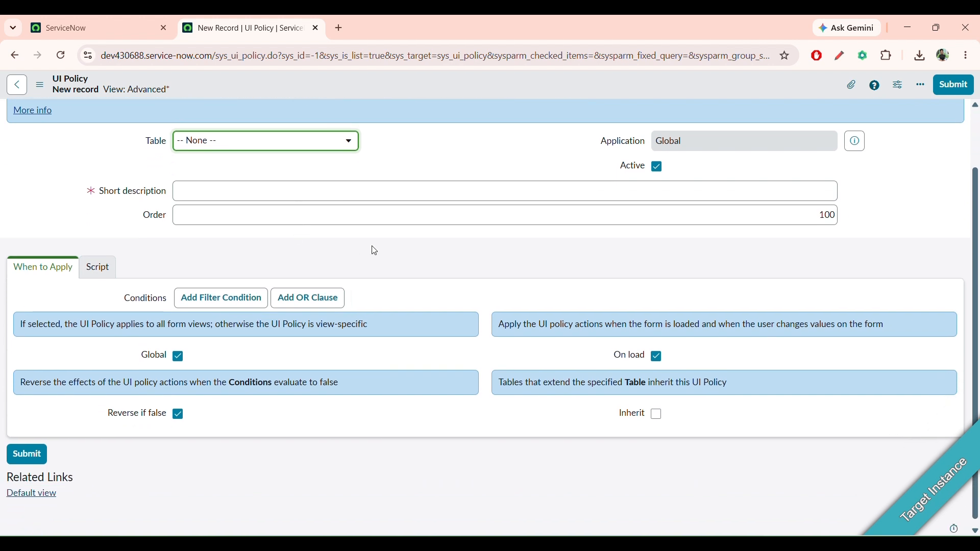
{"action": "scroll", "coordinate": [373, 249], "scroll_direction": "up", "scroll_amount": 2}
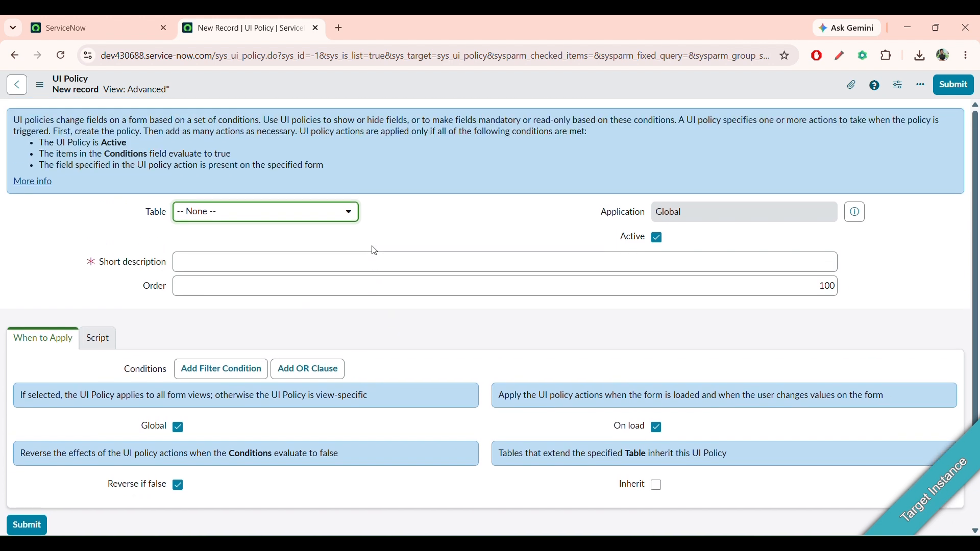
{"action": "left_click", "coordinate": [271, 236]}
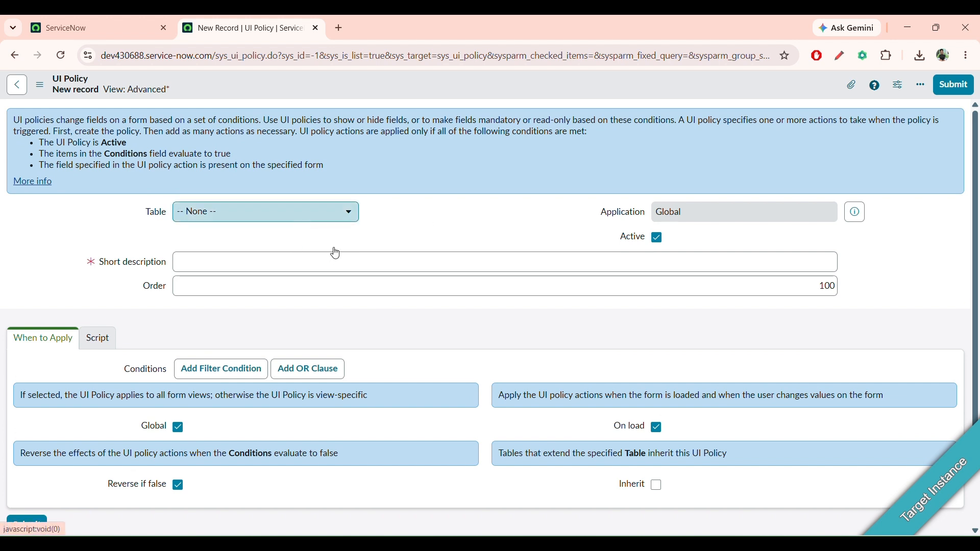
{"action": "left_click", "coordinate": [389, 238]}
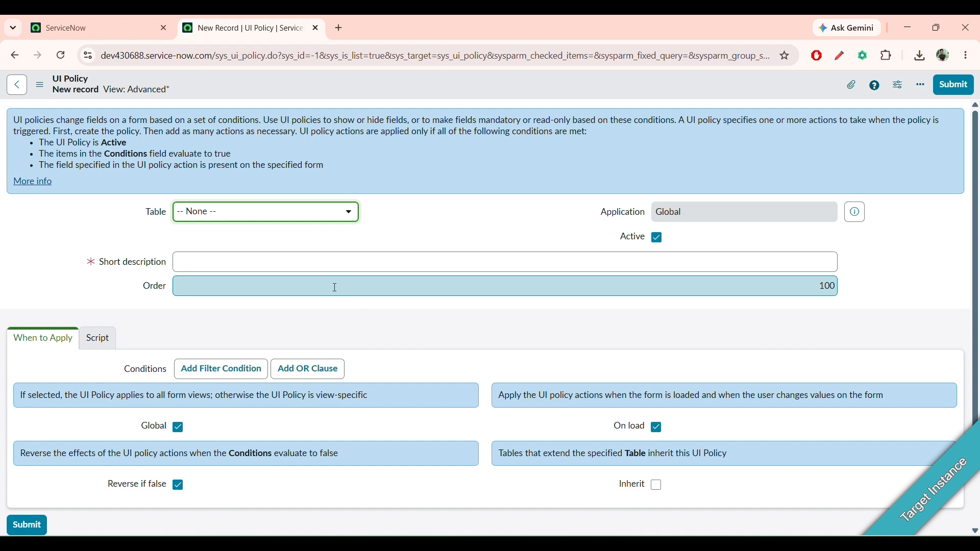
{"action": "left_click", "coordinate": [333, 220]}
{"action": "left_click", "coordinate": [396, 211]}
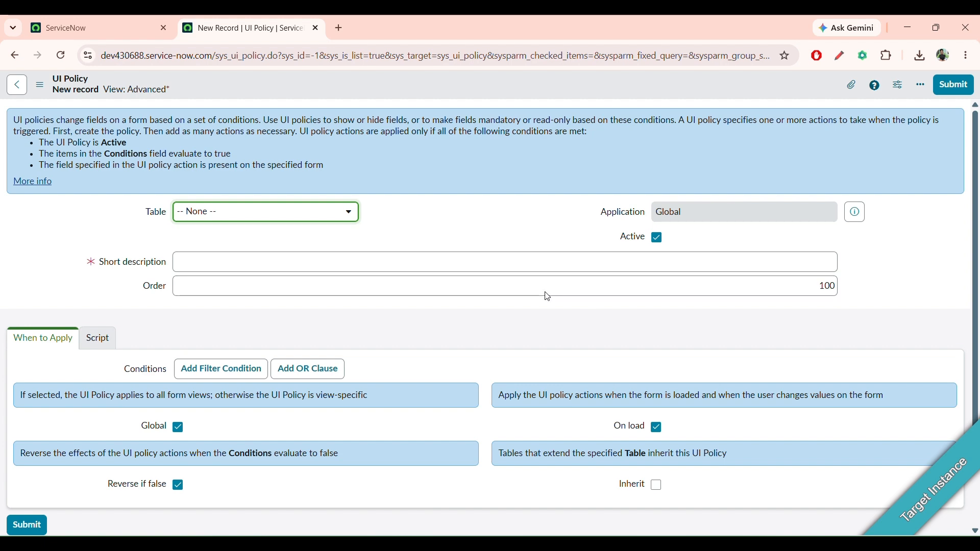
Look through the available application scopes on the ServiceNow home page without changing the scope
{"action": "left_click", "coordinate": [136, 29]}
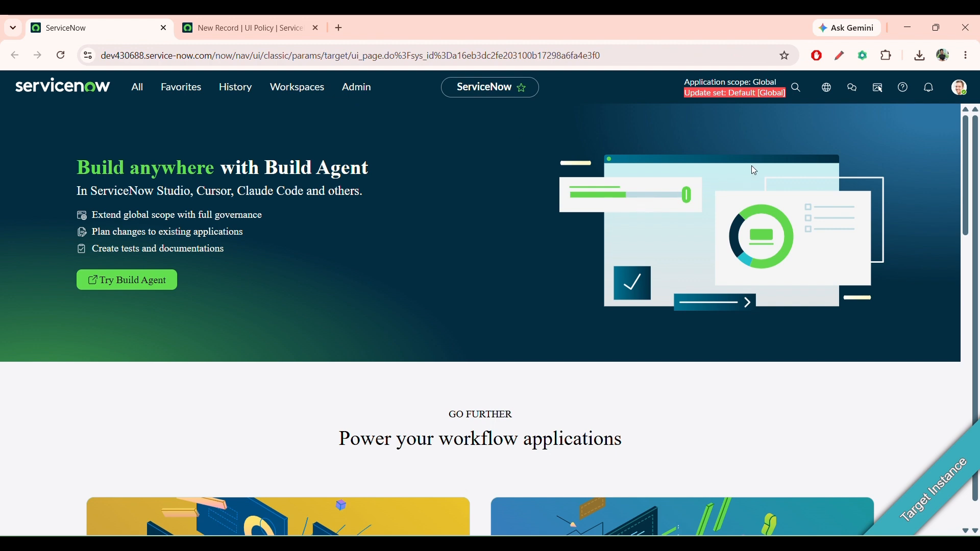
{"action": "left_click", "coordinate": [832, 94]}
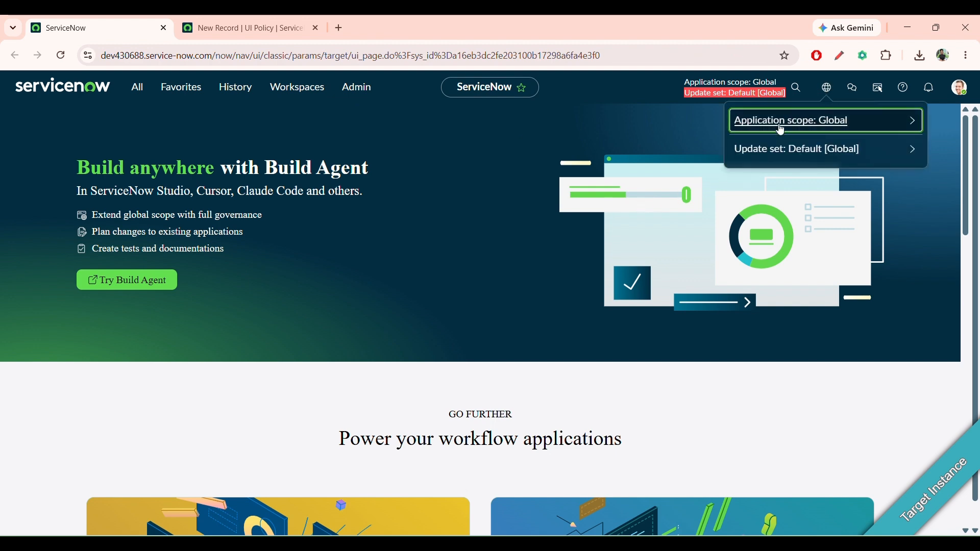
{"action": "left_click", "coordinate": [809, 120]}
{"action": "scroll", "coordinate": [809, 247], "scroll_direction": "down", "scroll_amount": 10}
{"action": "scroll", "coordinate": [806, 247], "scroll_direction": "up", "scroll_amount": 10}
{"action": "left_click", "coordinate": [626, 149]}
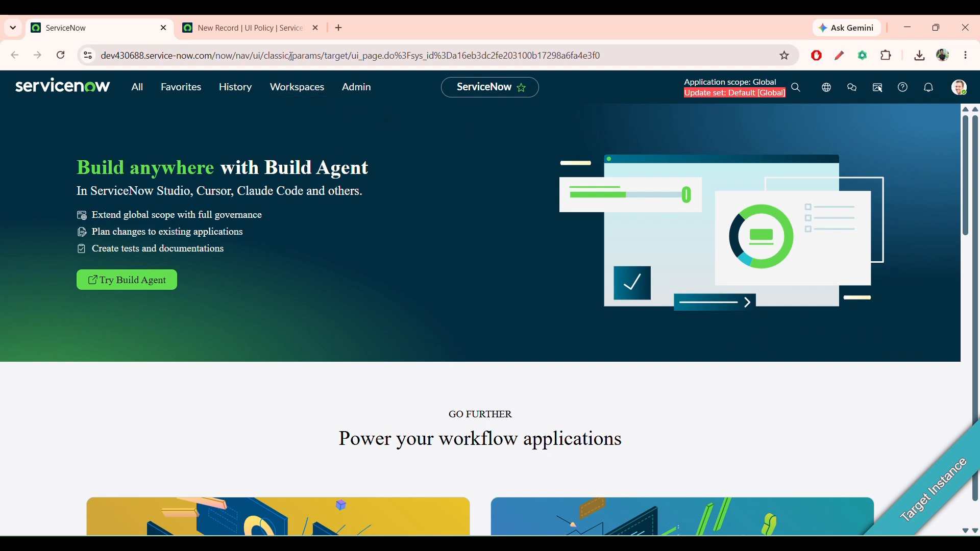
Return to the new UI policy record and examine its Short description and Order fields
{"action": "left_click", "coordinate": [270, 34]}
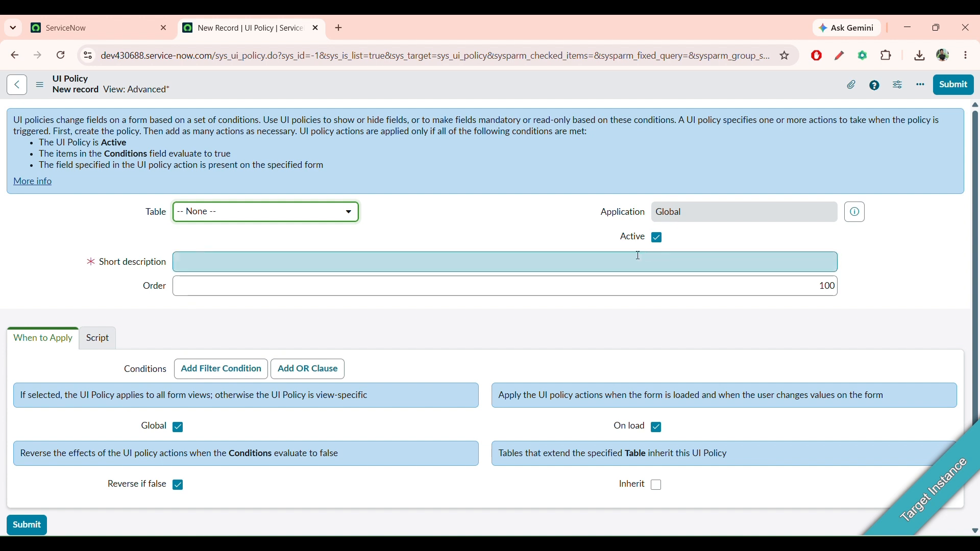
{"action": "left_click", "coordinate": [568, 263]}
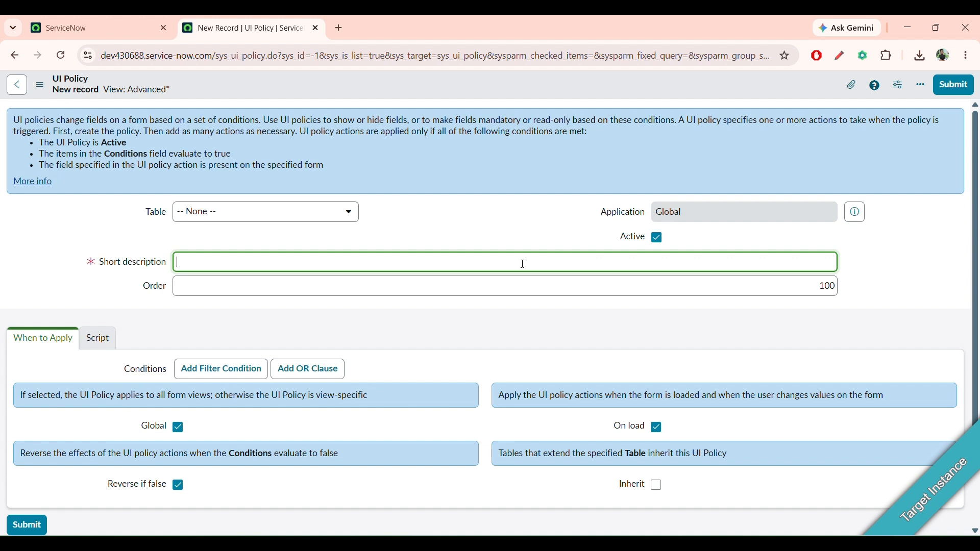
{"action": "left_click", "coordinate": [463, 292]}
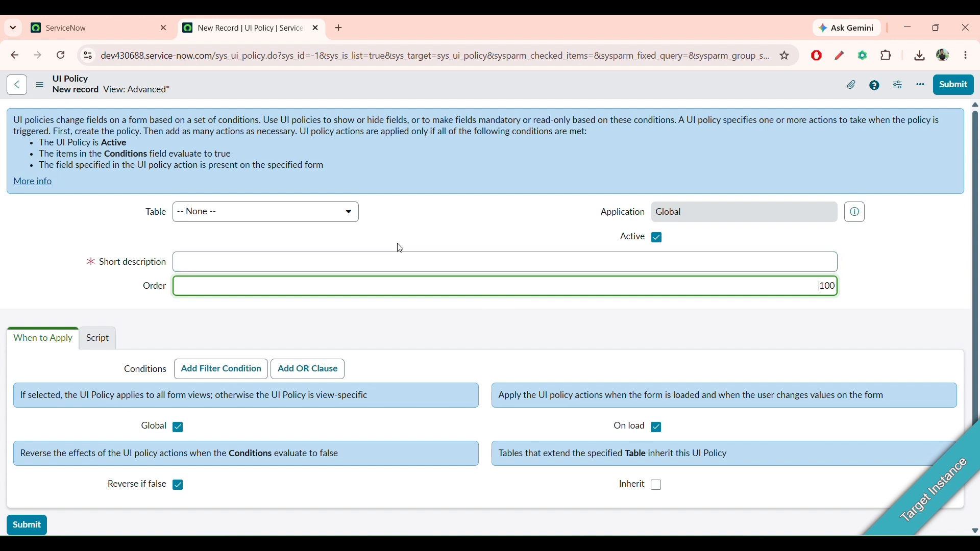
{"action": "left_click", "coordinate": [392, 329]}
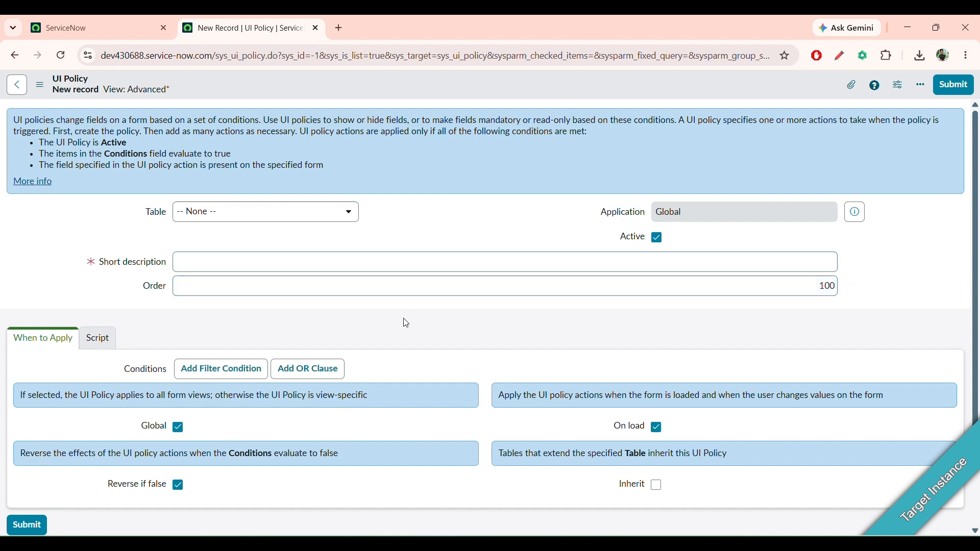
Examine the Order field and the When to Apply section of the new UI policy form
{"action": "left_click", "coordinate": [451, 287]}
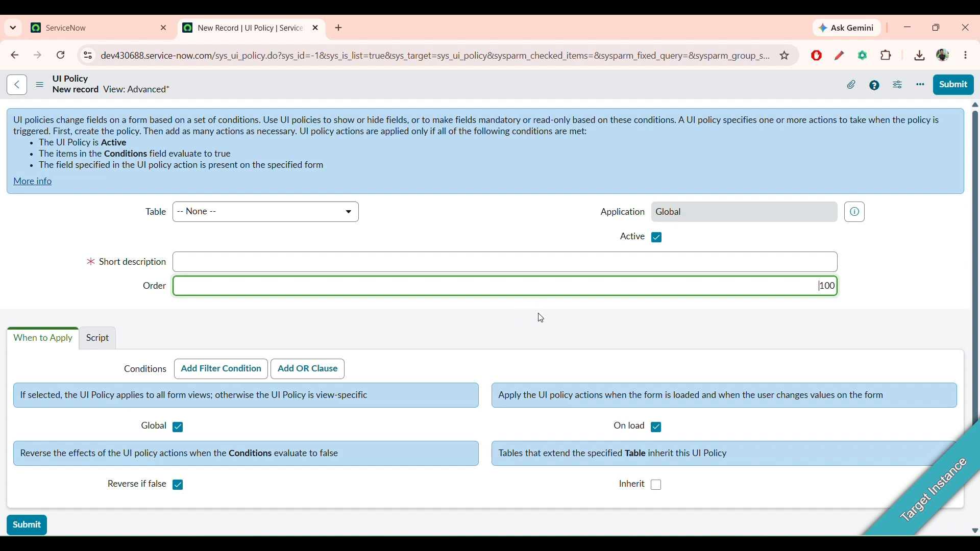
{"action": "scroll", "coordinate": [516, 339], "scroll_direction": "down", "scroll_amount": 3}
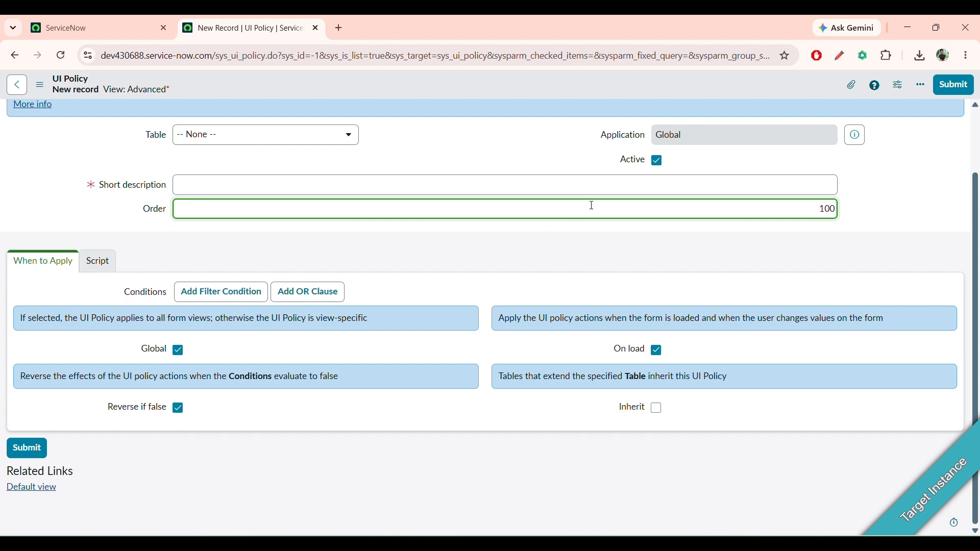
{"action": "double_click", "coordinate": [575, 215]}
{"action": "left_click", "coordinate": [550, 247]}
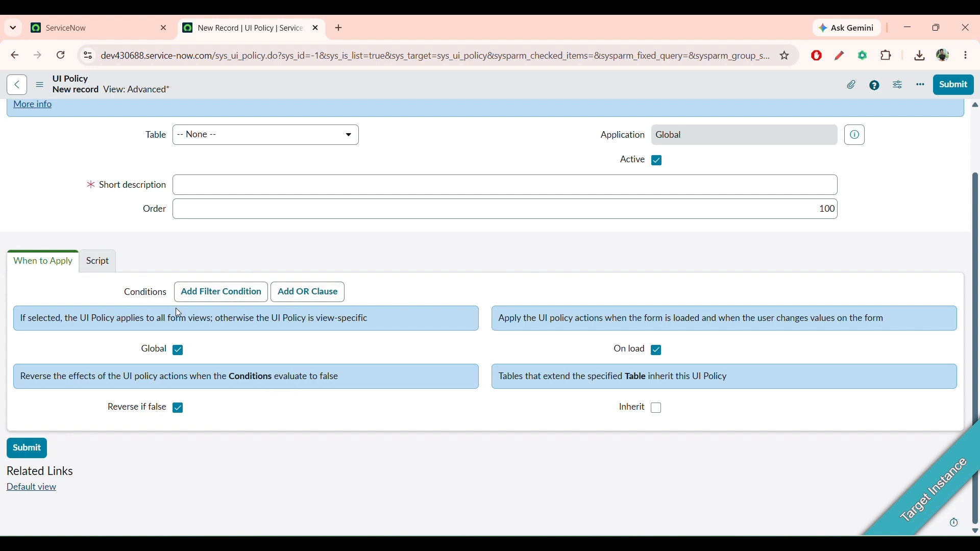
Try to add a filter condition without a table, dismiss the alert, and set the policy's Table to Incident [incident]
{"action": "left_click", "coordinate": [258, 295]}
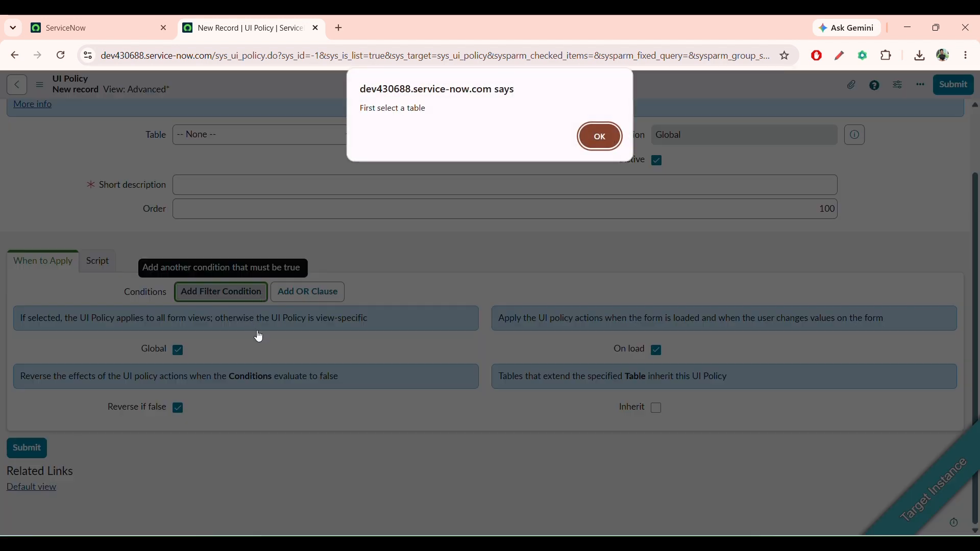
{"action": "left_click", "coordinate": [599, 133]}
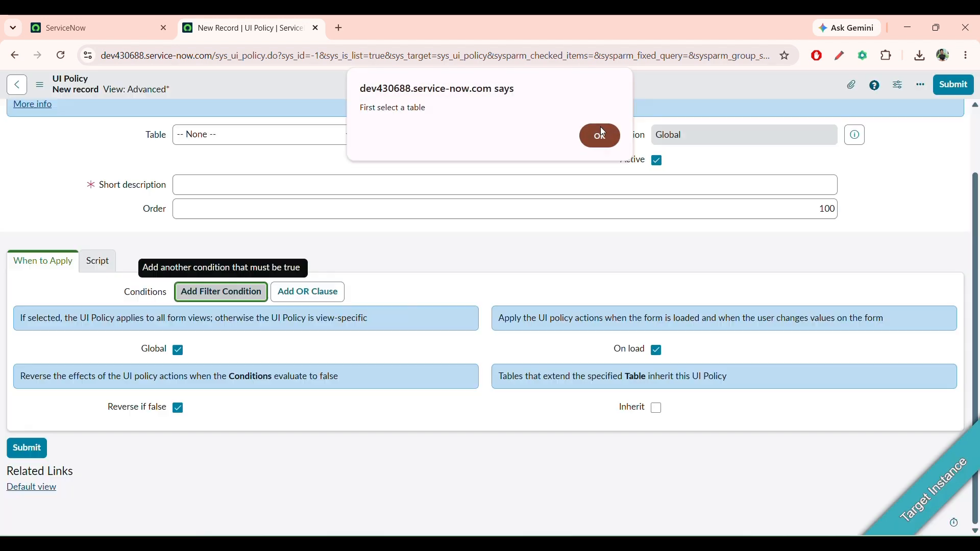
{"action": "scroll", "coordinate": [494, 286], "scroll_direction": "up", "scroll_amount": 2}
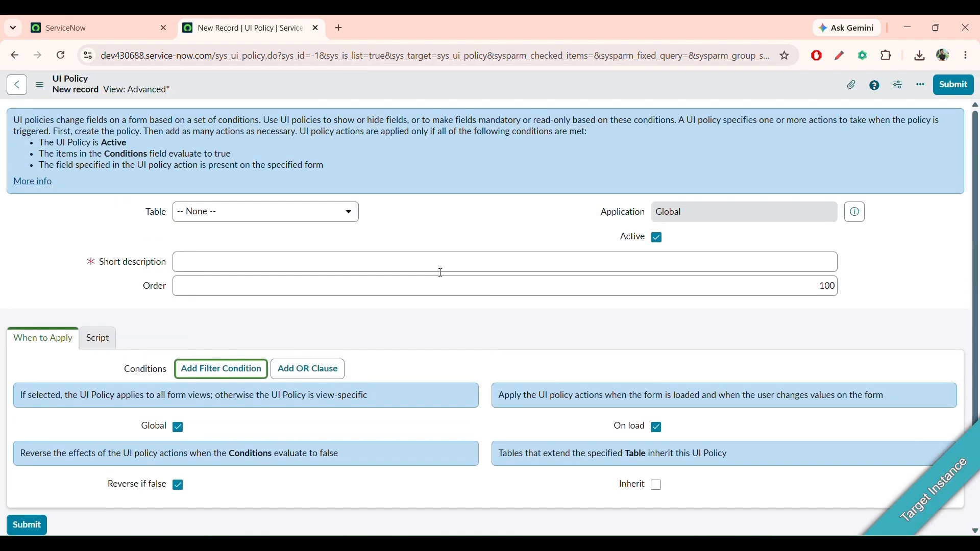
{"action": "left_click", "coordinate": [323, 223]}
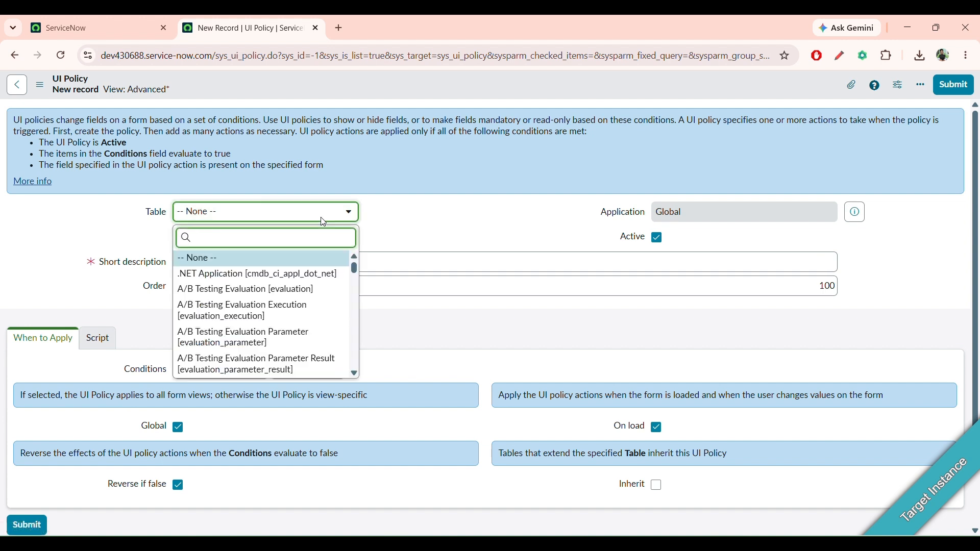
{"action": "type", "text": "incide"}
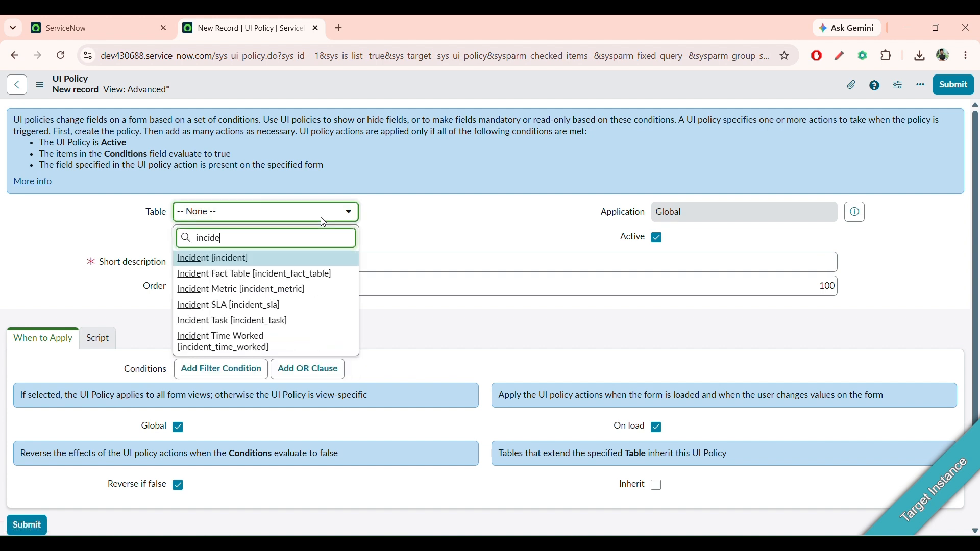
{"action": "left_click", "coordinate": [259, 261]}
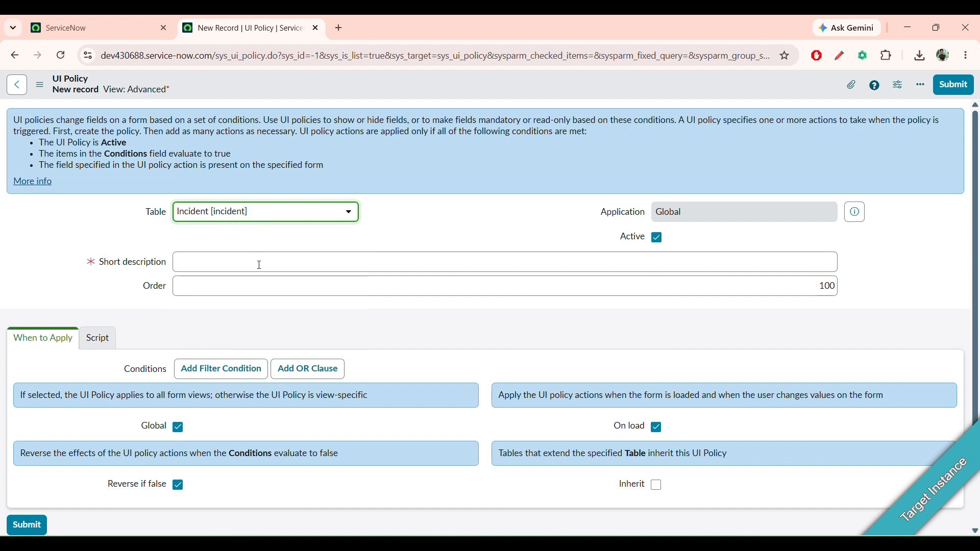
Look through the available Incident fields and add the filter condition Category is Software
{"action": "scroll", "coordinate": [326, 303], "scroll_direction": "down", "scroll_amount": 2}
{"action": "left_click", "coordinate": [247, 299]}
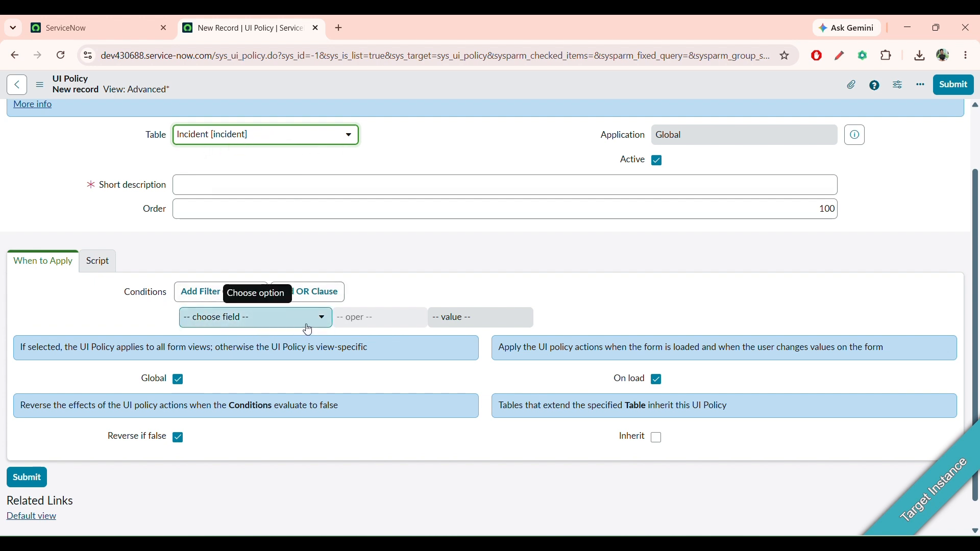
{"action": "left_click", "coordinate": [265, 322]}
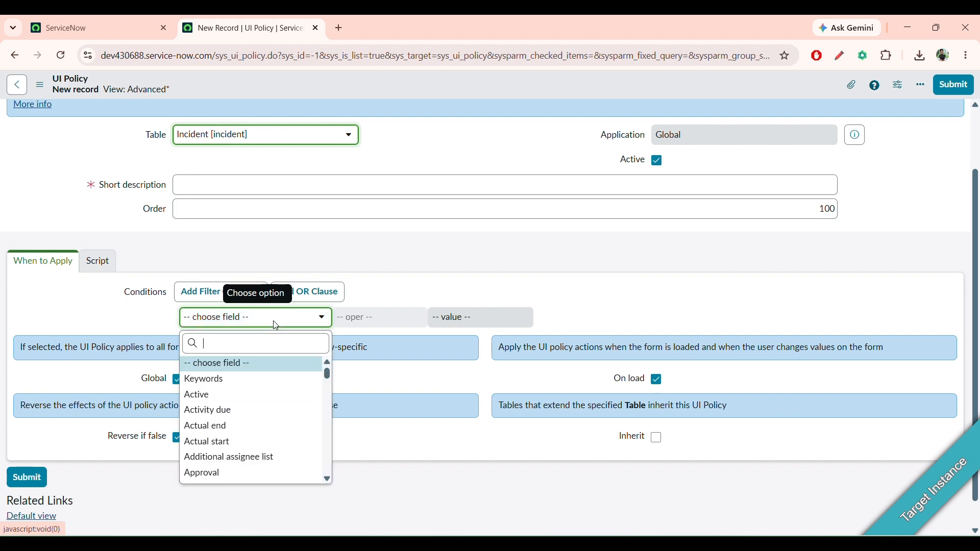
{"action": "scroll", "coordinate": [266, 414], "scroll_direction": "down", "scroll_amount": 7}
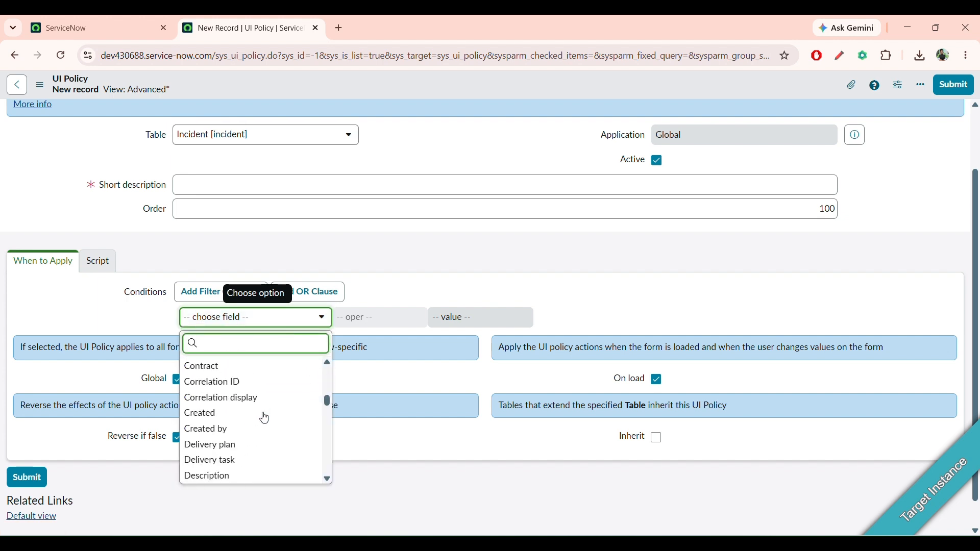
{"action": "scroll", "coordinate": [264, 417], "scroll_direction": "down", "scroll_amount": 12}
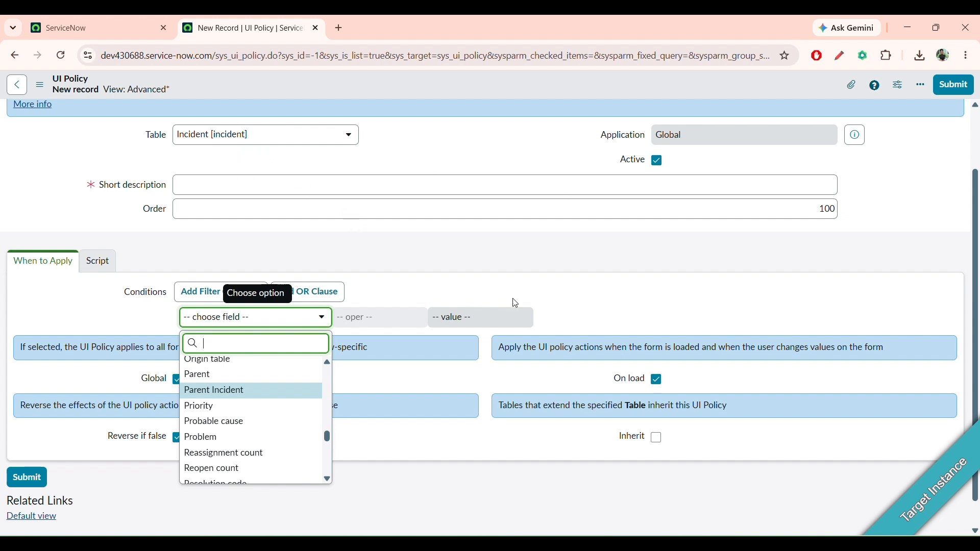
{"action": "scroll", "coordinate": [308, 409], "scroll_direction": "down", "scroll_amount": 8}
{"action": "scroll", "coordinate": [308, 404], "scroll_direction": "up", "scroll_amount": 20}
{"action": "type", "text": "cat"}
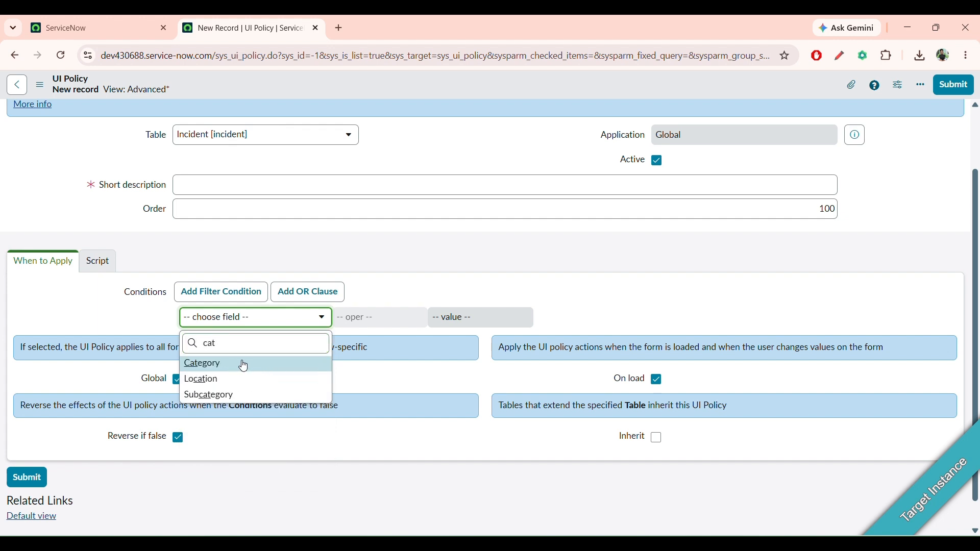
{"action": "left_click", "coordinate": [326, 364]}
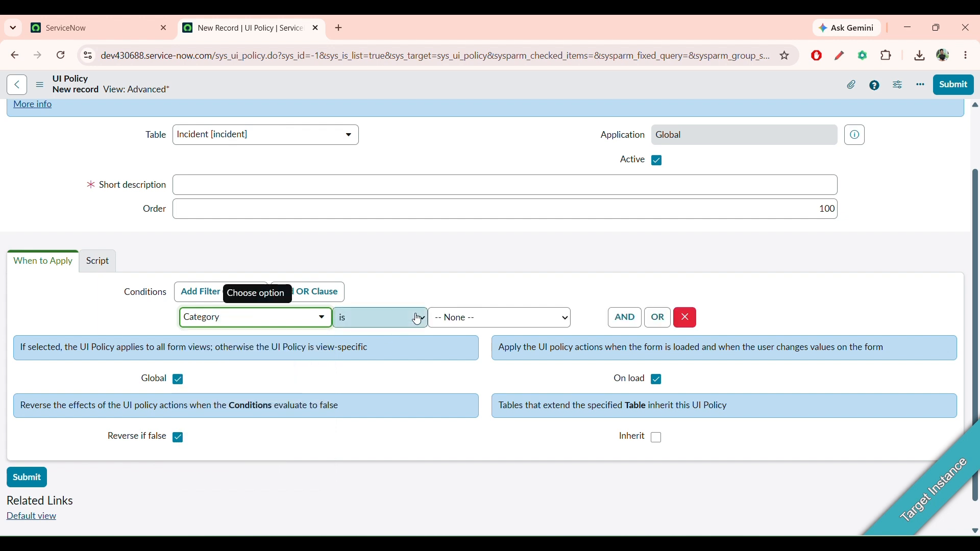
{"action": "left_click", "coordinate": [446, 321]}
{"action": "left_click", "coordinate": [457, 371]}
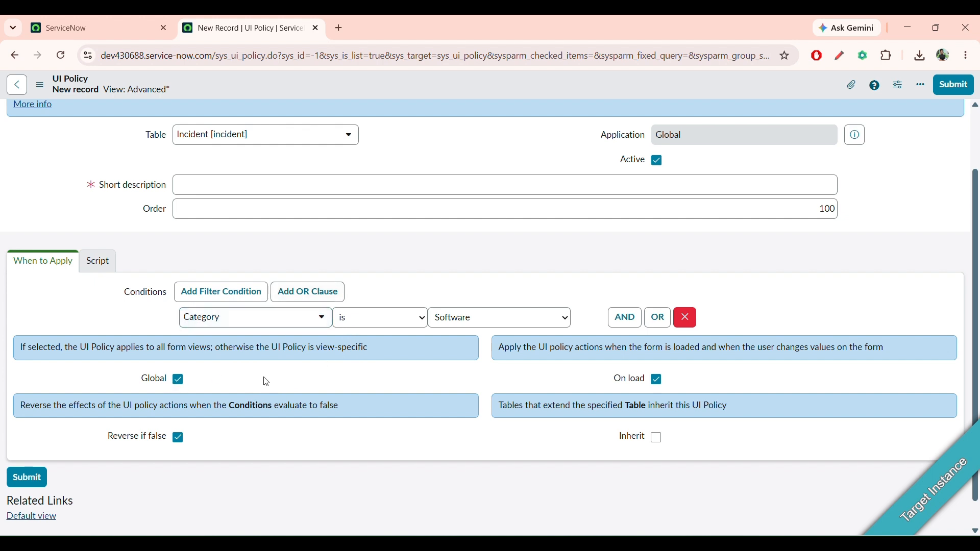
Turn off the Global option to inspect the View field, and turn Global back on
{"action": "left_click", "coordinate": [165, 382]}
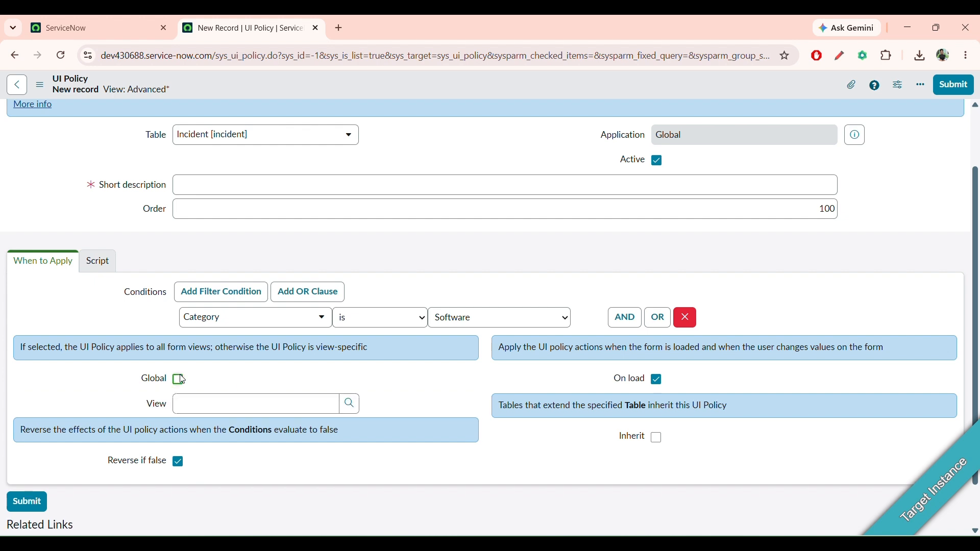
{"action": "left_click", "coordinate": [216, 402]}
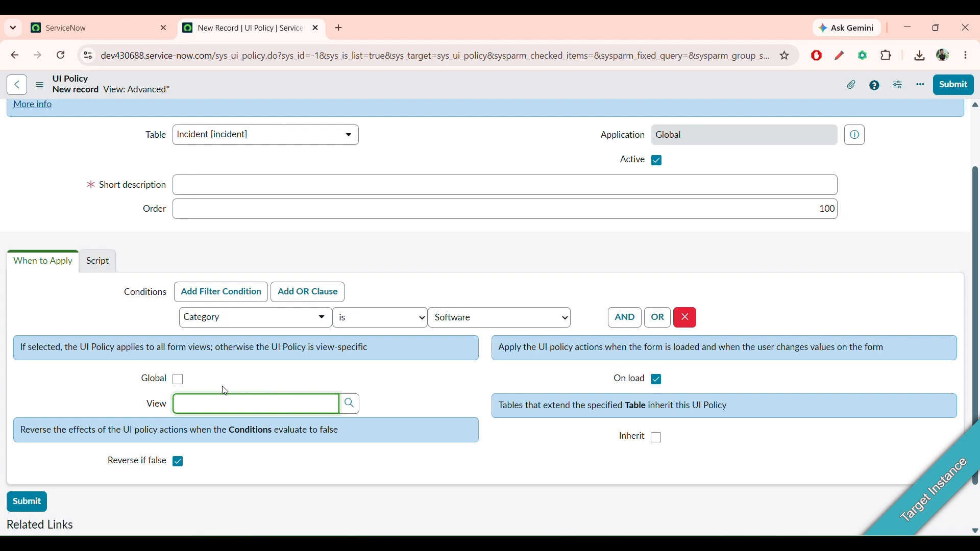
{"action": "left_click", "coordinate": [178, 379]}
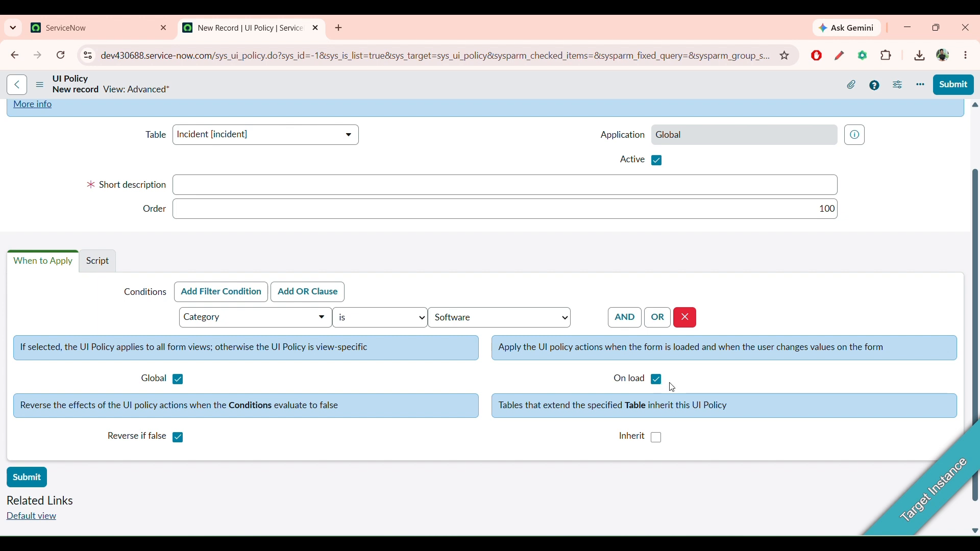
Turn on Run scripts in the Script section, review the Execute if true and Execute if false scripts, and turn it off again
{"action": "scroll", "coordinate": [322, 432], "scroll_direction": "down", "scroll_amount": 1}
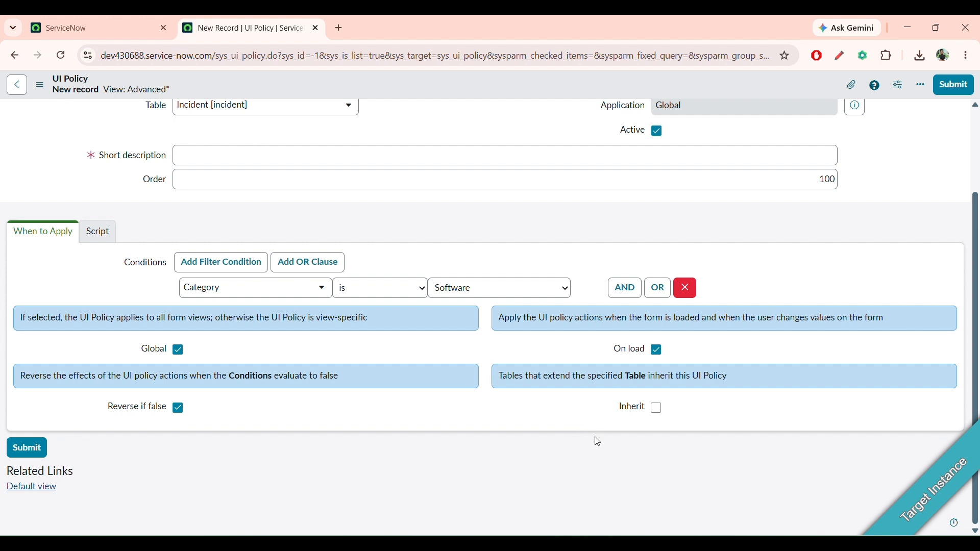
{"action": "left_click", "coordinate": [91, 235]}
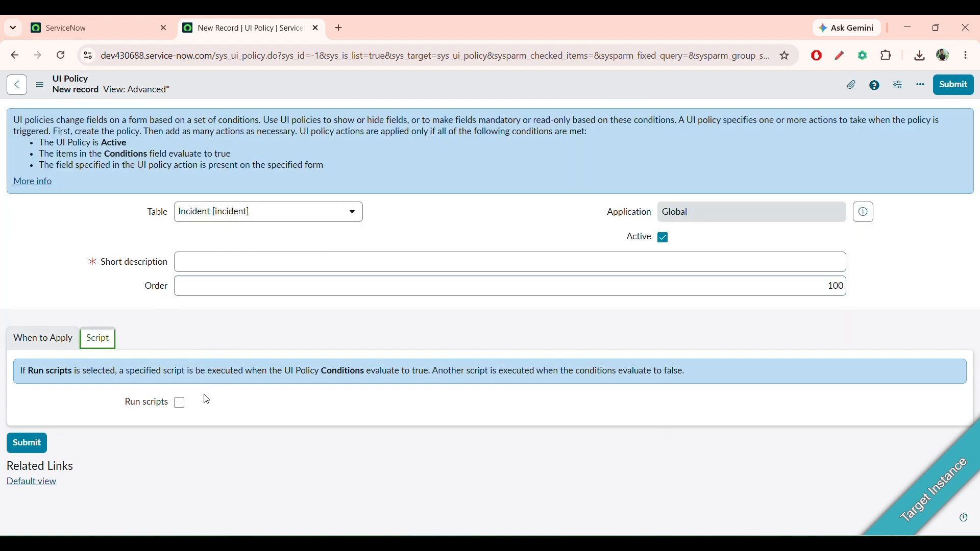
{"action": "left_click", "coordinate": [181, 405]}
{"action": "scroll", "coordinate": [230, 406], "scroll_direction": "down", "scroll_amount": 5}
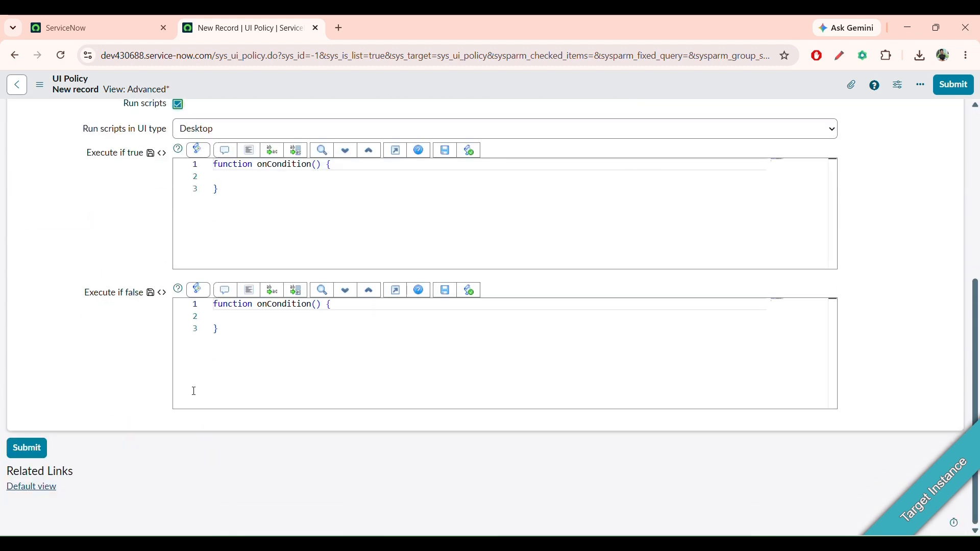
{"action": "scroll", "coordinate": [133, 352], "scroll_direction": "up", "scroll_amount": 4}
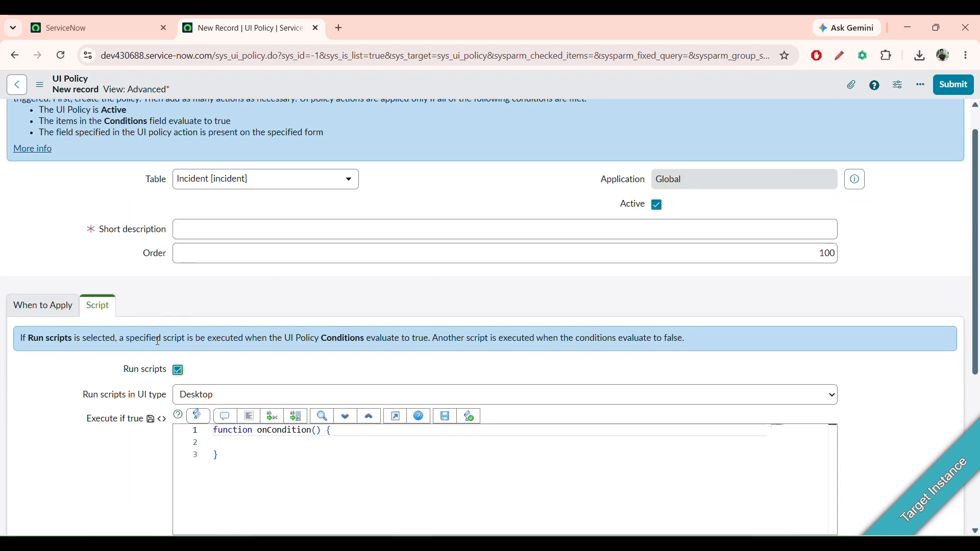
{"action": "scroll", "coordinate": [137, 427], "scroll_direction": "down", "scroll_amount": 3}
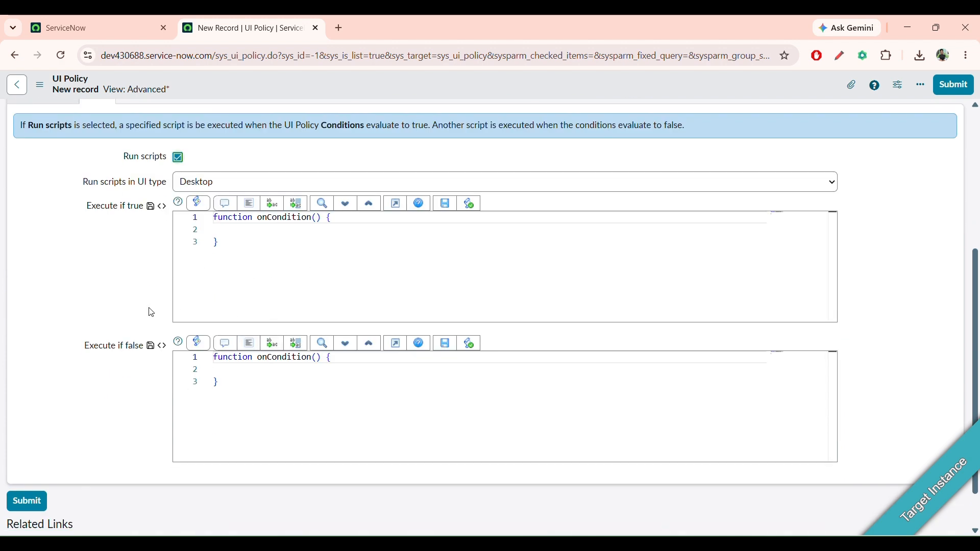
{"action": "scroll", "coordinate": [122, 318], "scroll_direction": "up", "scroll_amount": 3}
{"action": "scroll", "coordinate": [190, 333], "scroll_direction": "down", "scroll_amount": 1}
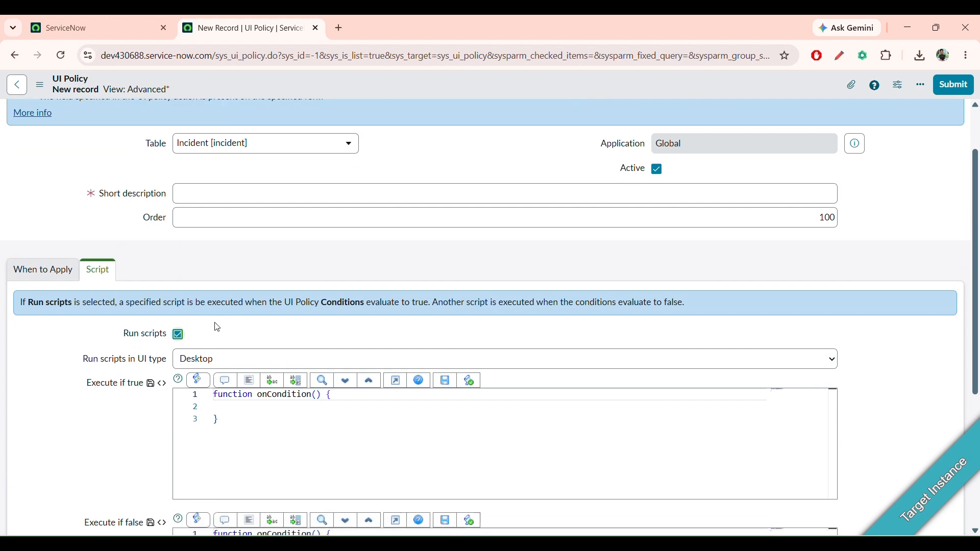
{"action": "left_click", "coordinate": [183, 339]}
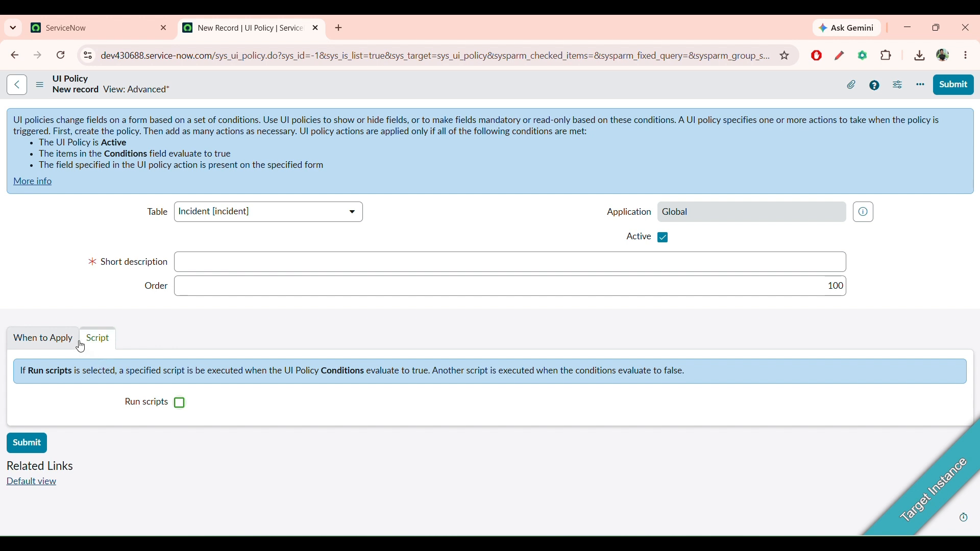
Return to the When to Apply settings and review the condition and options of the UI policy
{"action": "left_click", "coordinate": [43, 338]}
{"action": "scroll", "coordinate": [264, 358], "scroll_direction": "down", "scroll_amount": 2}
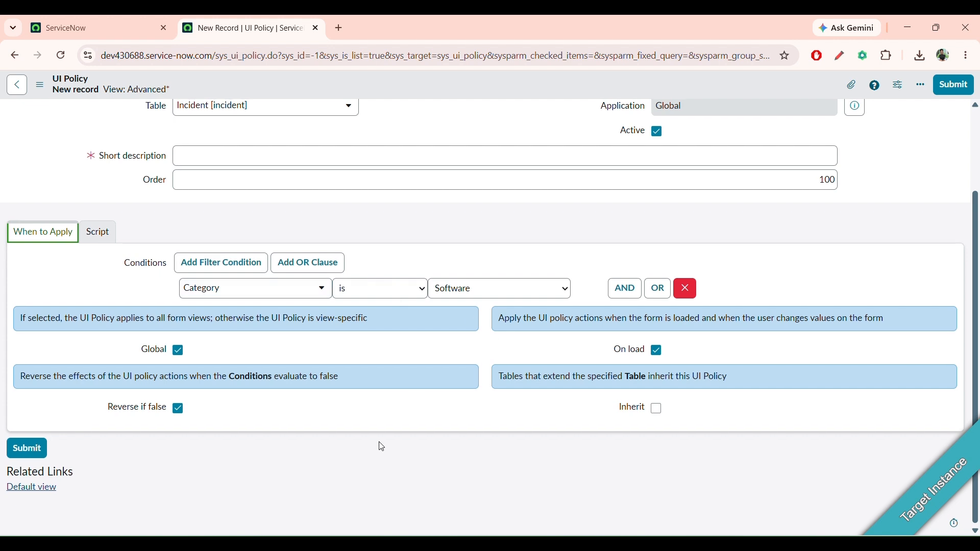
{"action": "scroll", "coordinate": [381, 446], "scroll_direction": "up", "scroll_amount": 2}
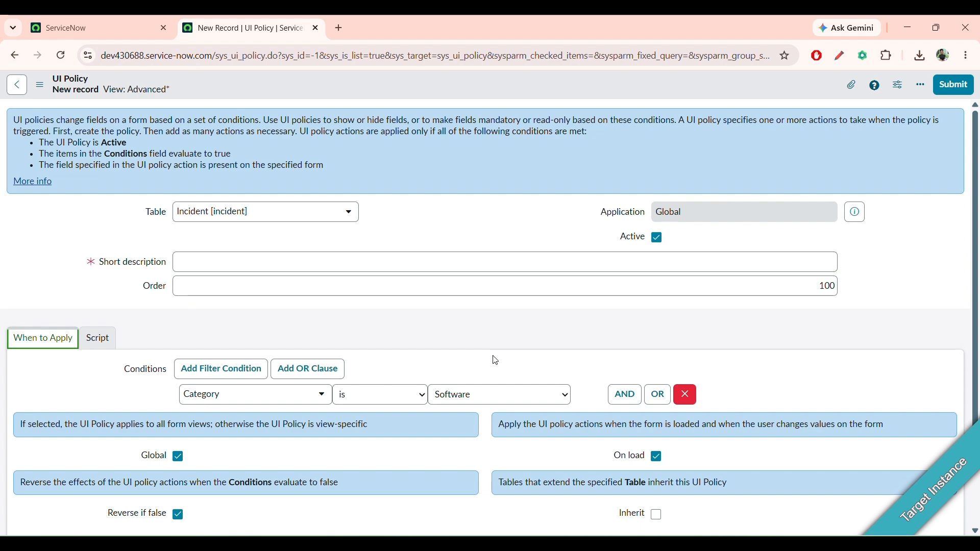
Switch to the ServiceNow_UI_Policy_OOB_Use_Cases(1) workbook in Excel and examine the Incident use cases' condition types and conditions
{"action": "key", "text": "alt+Tab"}
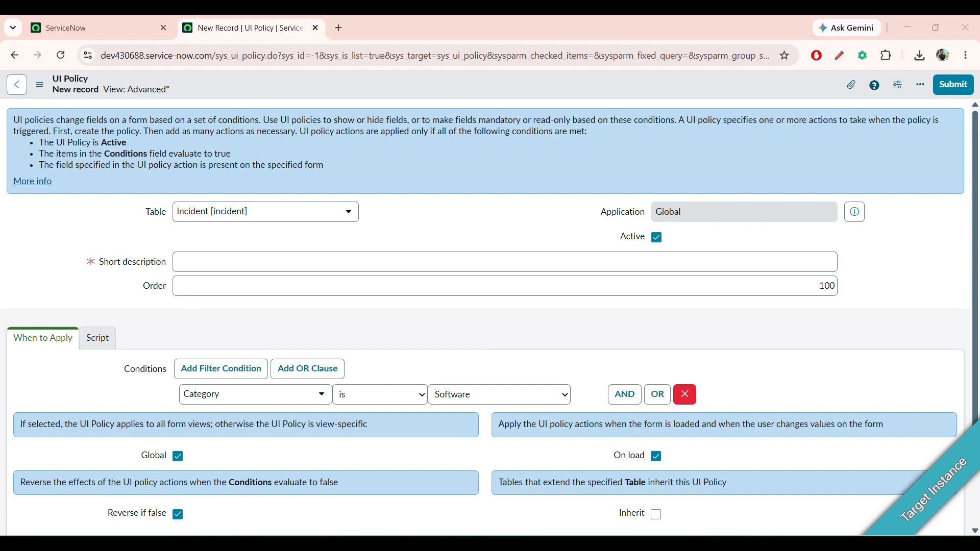
{"action": "left_click", "coordinate": [327, 345]}
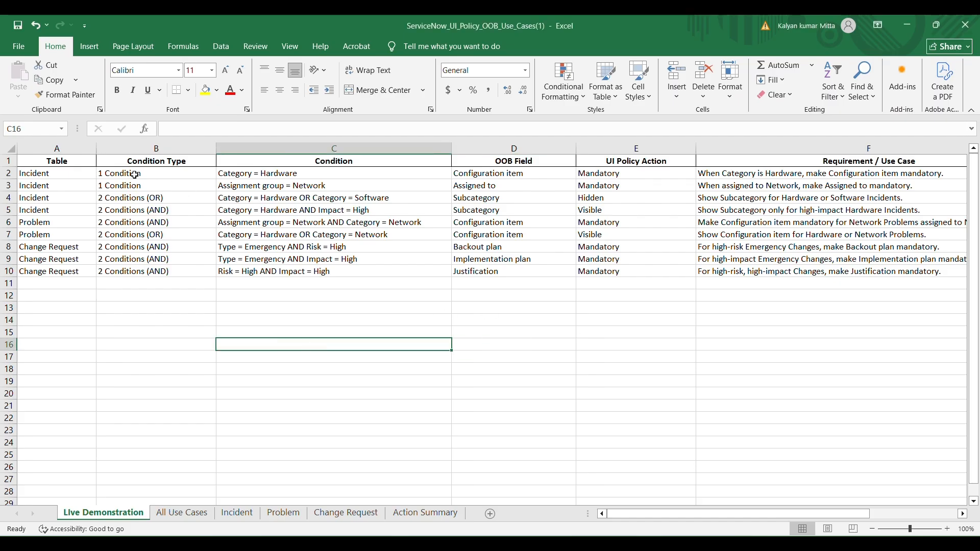
{"action": "left_click", "coordinate": [62, 183]}
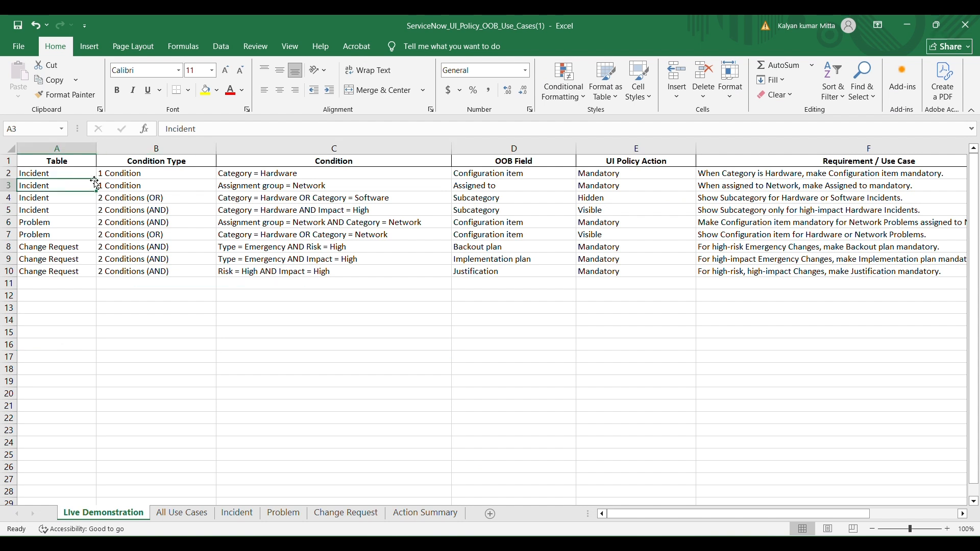
{"action": "left_click", "coordinate": [151, 176]}
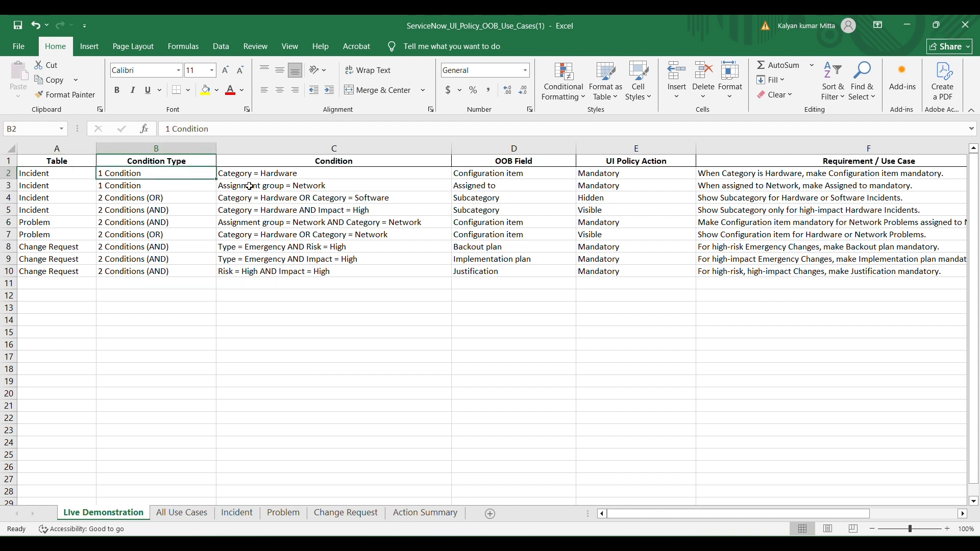
{"action": "left_click", "coordinate": [329, 172]}
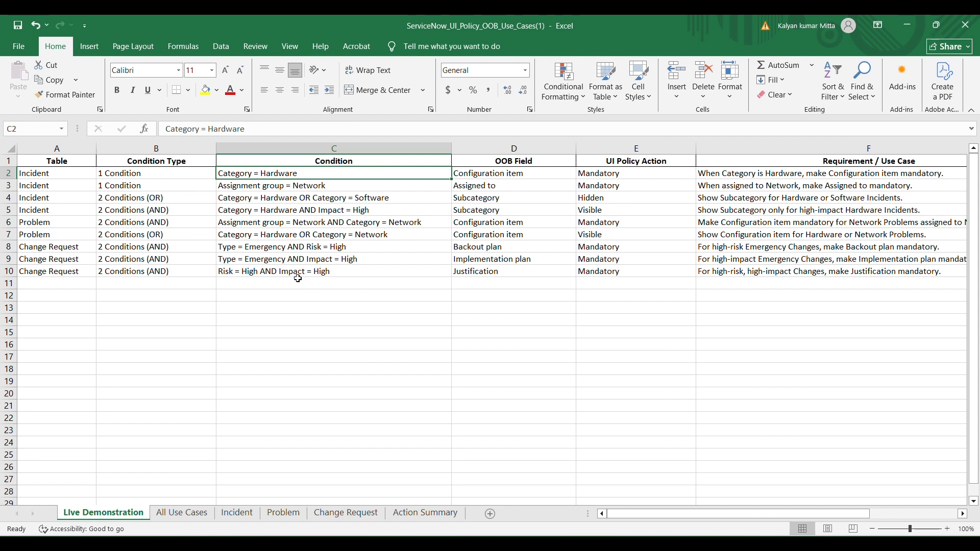
Check the new UI policy form in ServiceNow again and return to the use-case workbook in Excel
{"action": "left_click", "coordinate": [897, 27]}
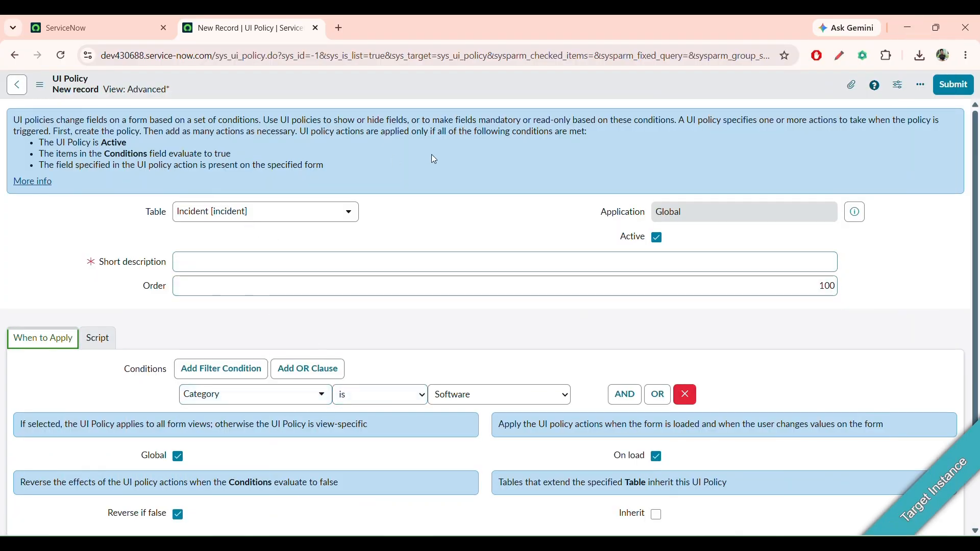
{"action": "left_click", "coordinate": [343, 252]}
{"action": "key", "text": "alt+Tab"}
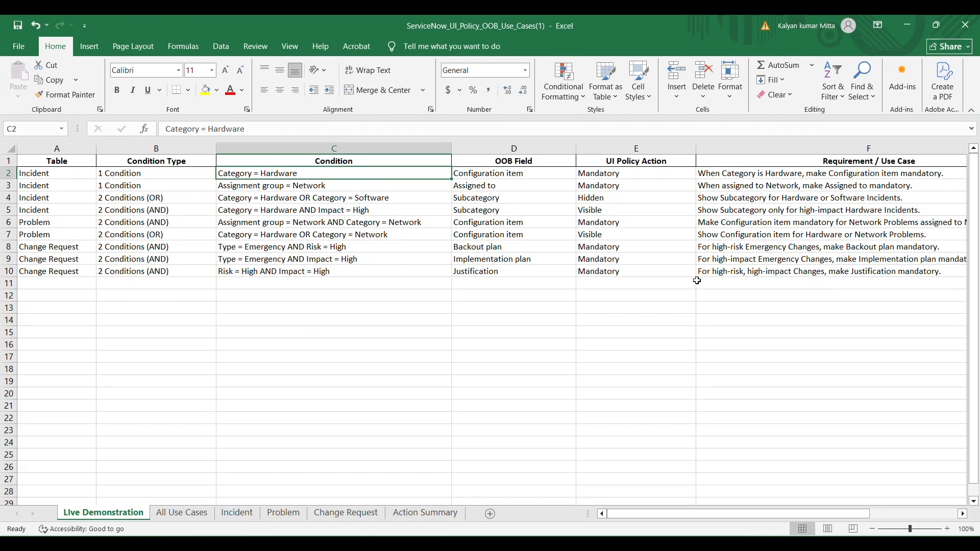
Copy the requirement text for the Category = Hardware use case from the workbook into the UI policy's Short description in ServiceNow
{"action": "left_click", "coordinate": [767, 174]}
{"action": "key", "text": "ctrl+c"}
{"action": "key", "text": "alt+Tab"}
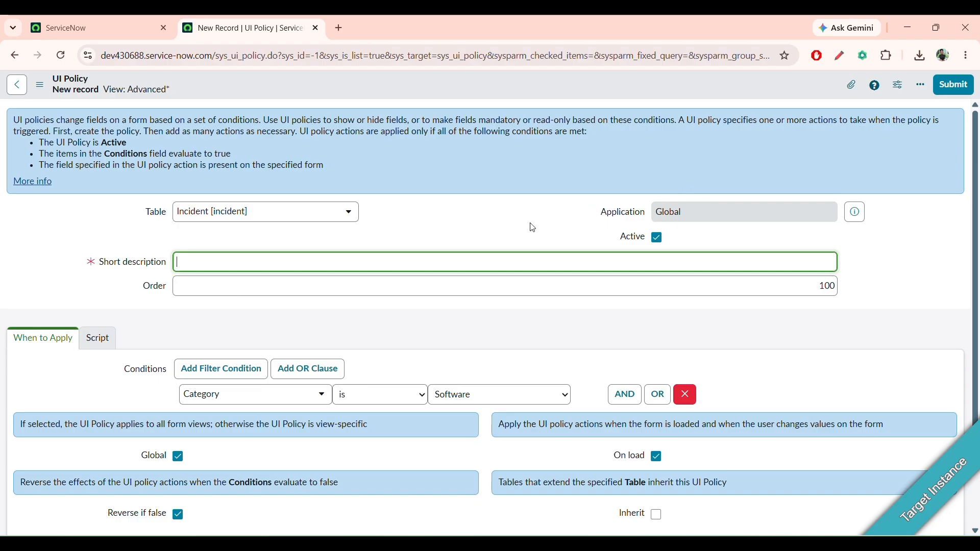
{"action": "key", "text": "ctrl+v"}
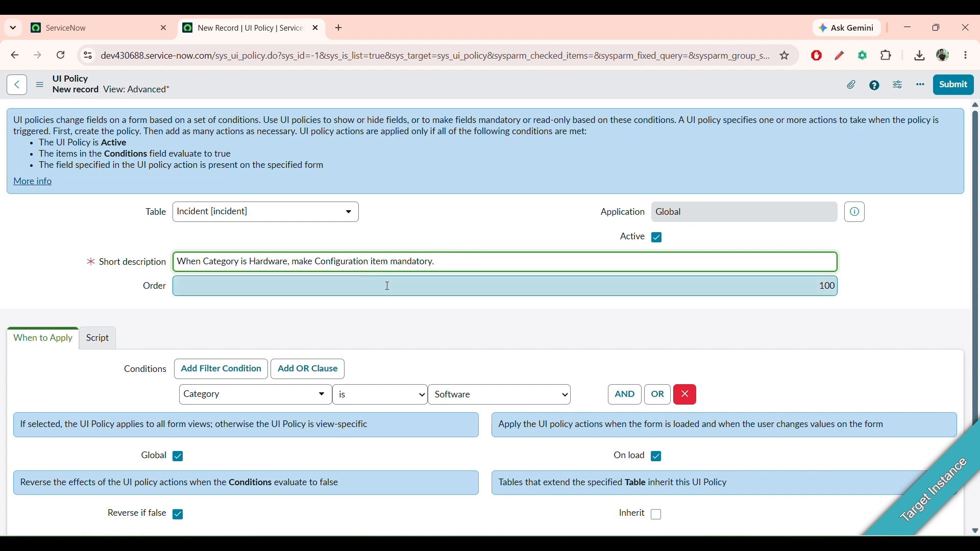
Set the UI policy's condition to Category is Hardware
{"action": "scroll", "coordinate": [384, 311], "scroll_direction": "down", "scroll_amount": 2}
{"action": "left_click", "coordinate": [444, 289]}
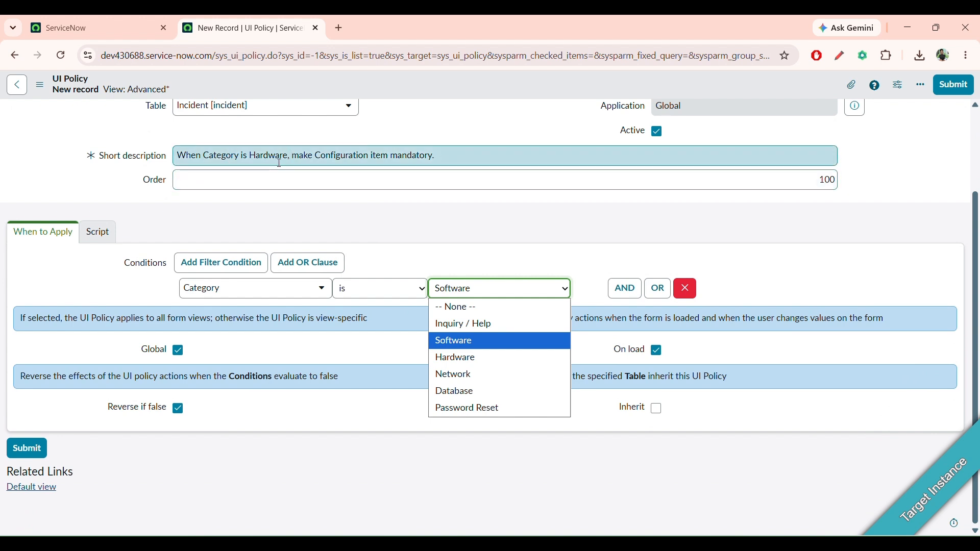
{"action": "left_click", "coordinate": [307, 207]}
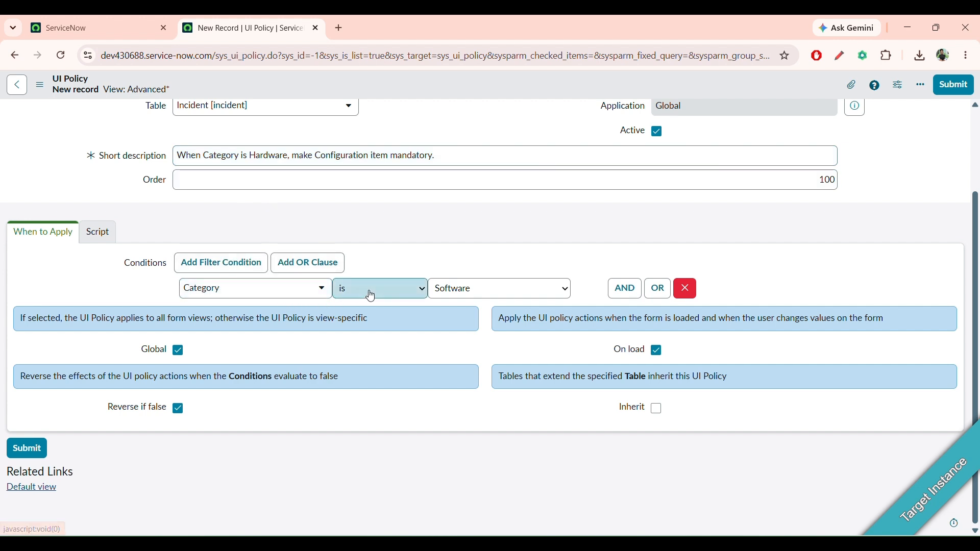
{"action": "left_click", "coordinate": [439, 289]}
{"action": "left_click", "coordinate": [465, 358]}
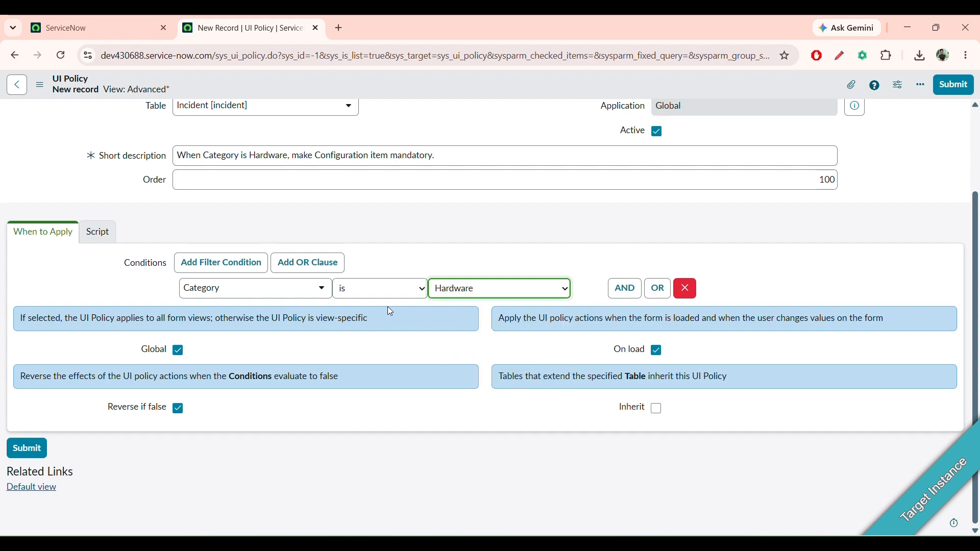
Save the new UI policy record and stay on its form
{"action": "scroll", "coordinate": [491, 221], "scroll_direction": "up", "scroll_amount": 1}
{"action": "scroll", "coordinate": [492, 221], "scroll_direction": "up", "scroll_amount": 3}
{"action": "left_click", "coordinate": [405, 317]}
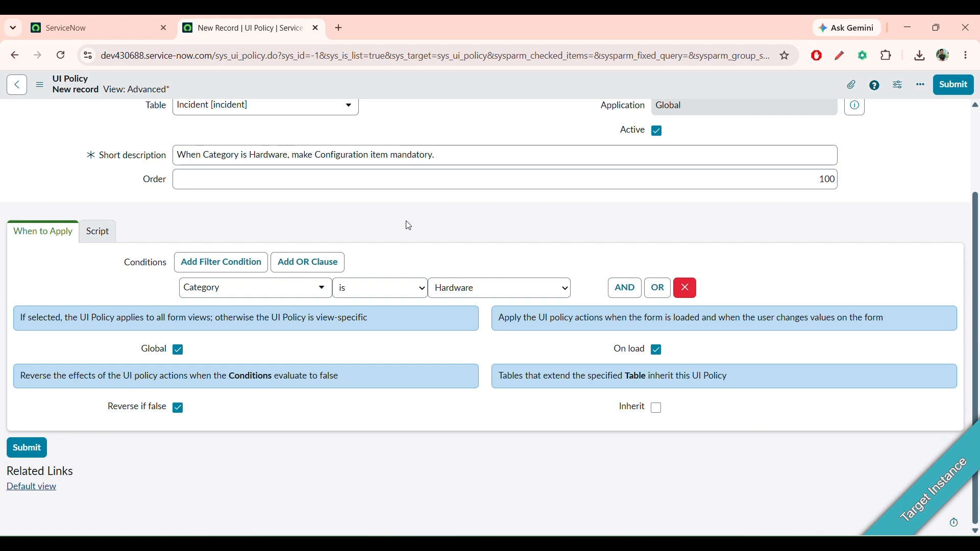
{"action": "right_click", "coordinate": [473, 94]}
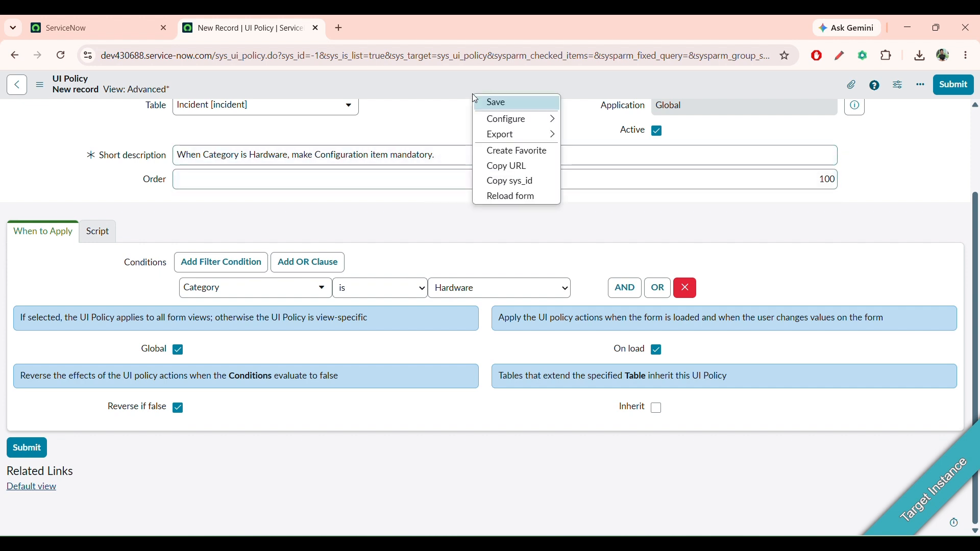
{"action": "left_click", "coordinate": [502, 104]}
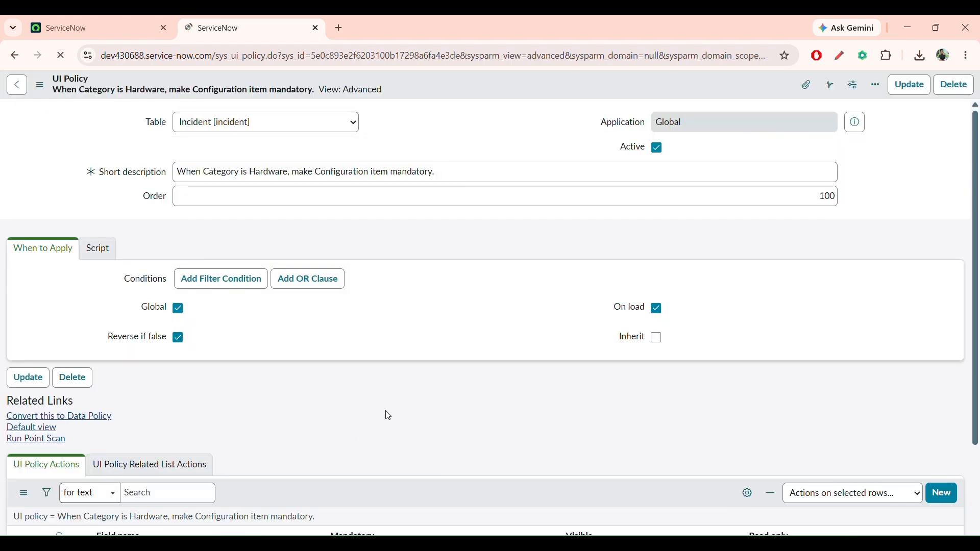
Create a new UI policy action for the saved policy and choose Configuration item as its field
{"action": "scroll", "coordinate": [388, 416], "scroll_direction": "down", "scroll_amount": 4}
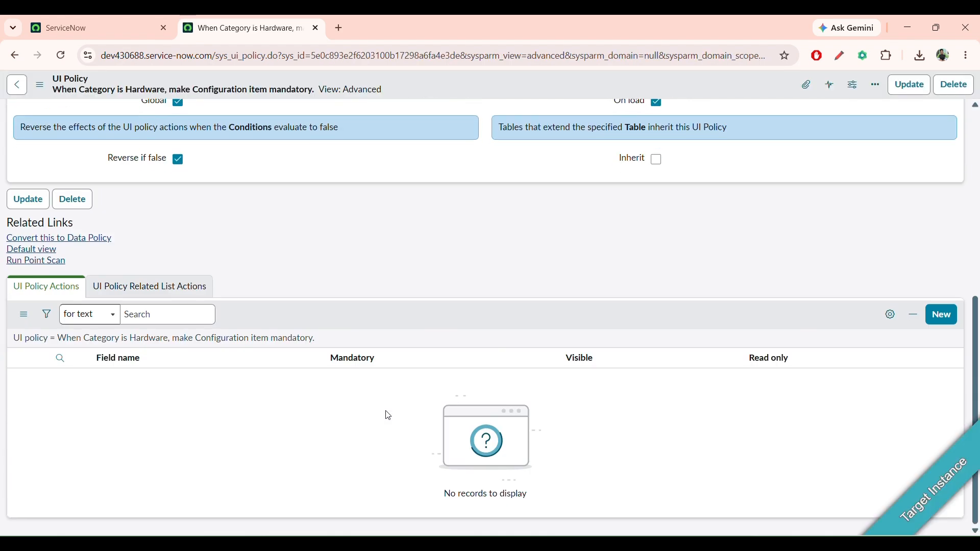
{"action": "scroll", "coordinate": [155, 366], "scroll_direction": "down", "scroll_amount": 8}
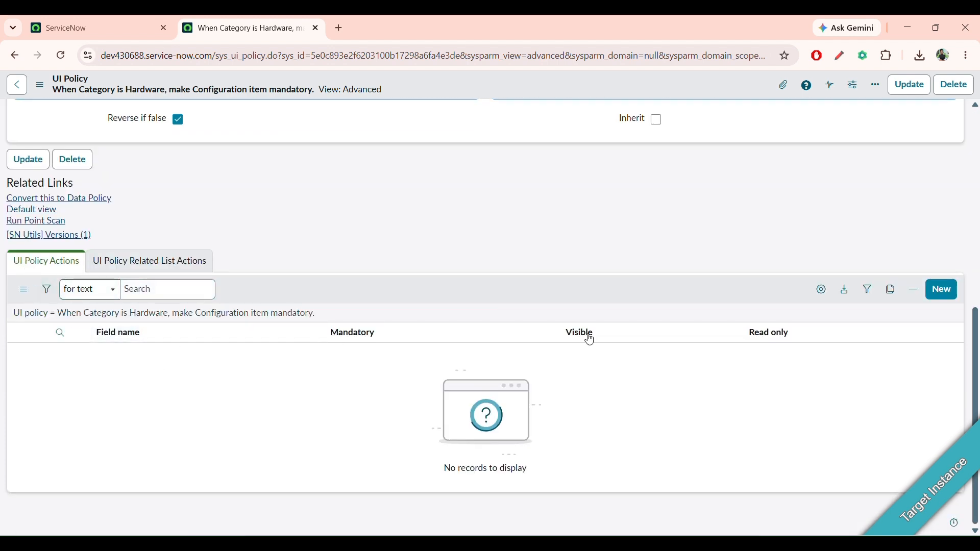
{"action": "scroll", "coordinate": [453, 395], "scroll_direction": "up", "scroll_amount": 8}
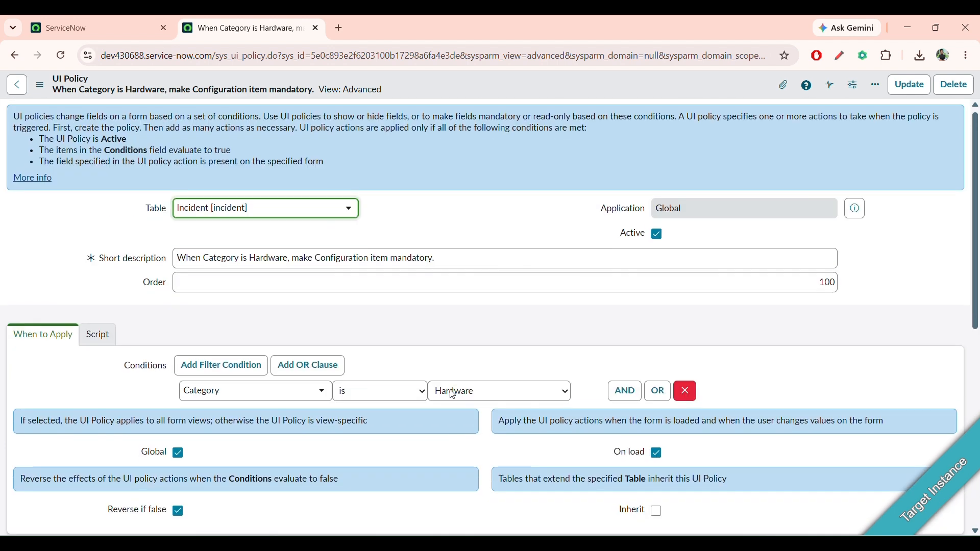
{"action": "scroll", "coordinate": [452, 396], "scroll_direction": "down", "scroll_amount": 1}
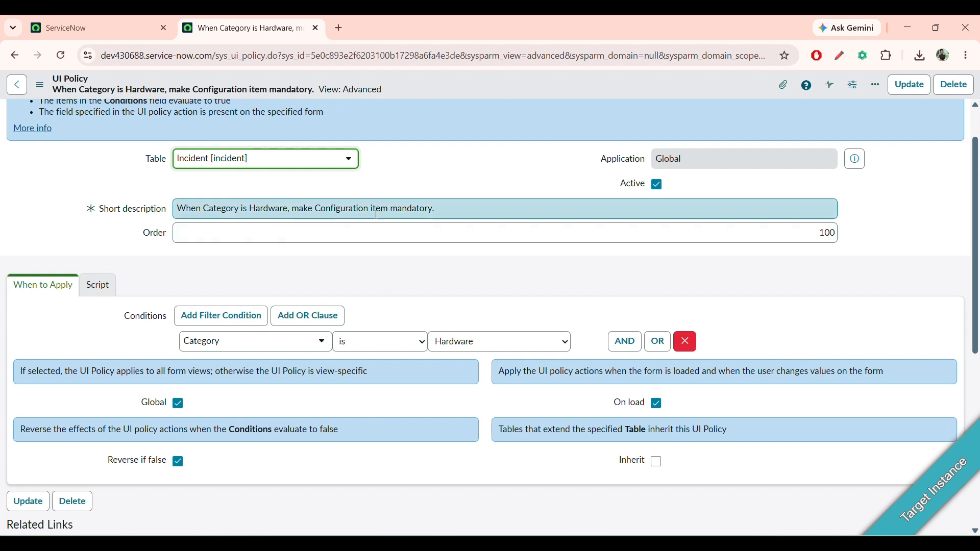
{"action": "scroll", "coordinate": [433, 256], "scroll_direction": "down", "scroll_amount": 6}
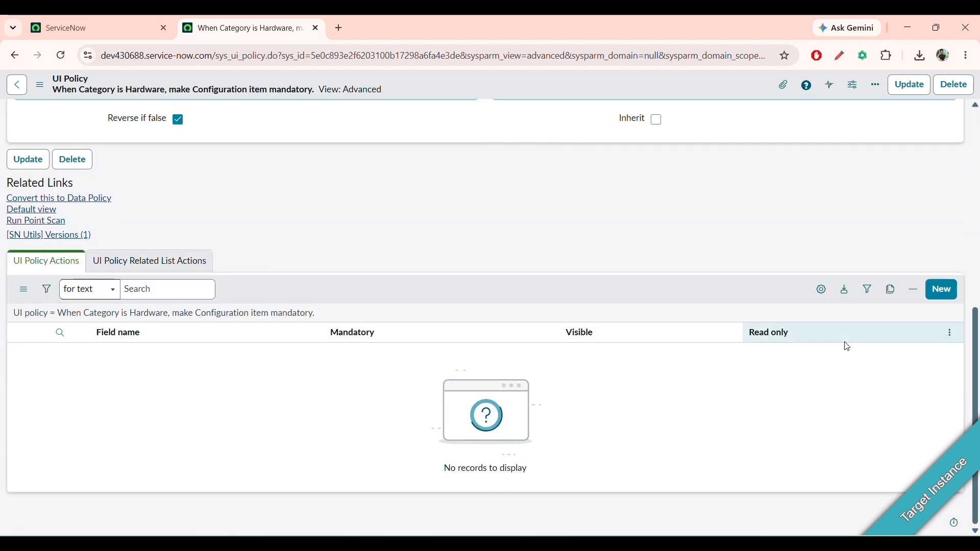
{"action": "left_click", "coordinate": [948, 297]}
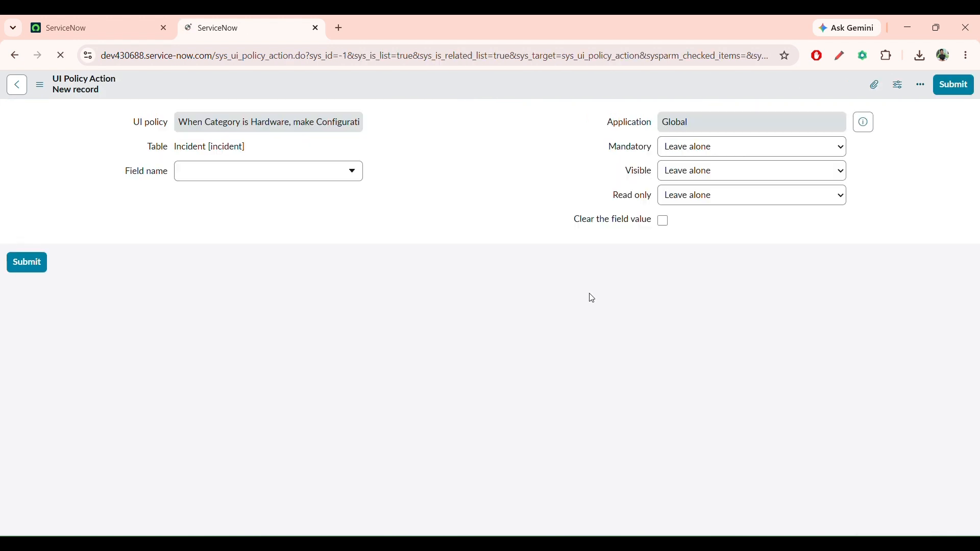
{"action": "left_click", "coordinate": [221, 203]}
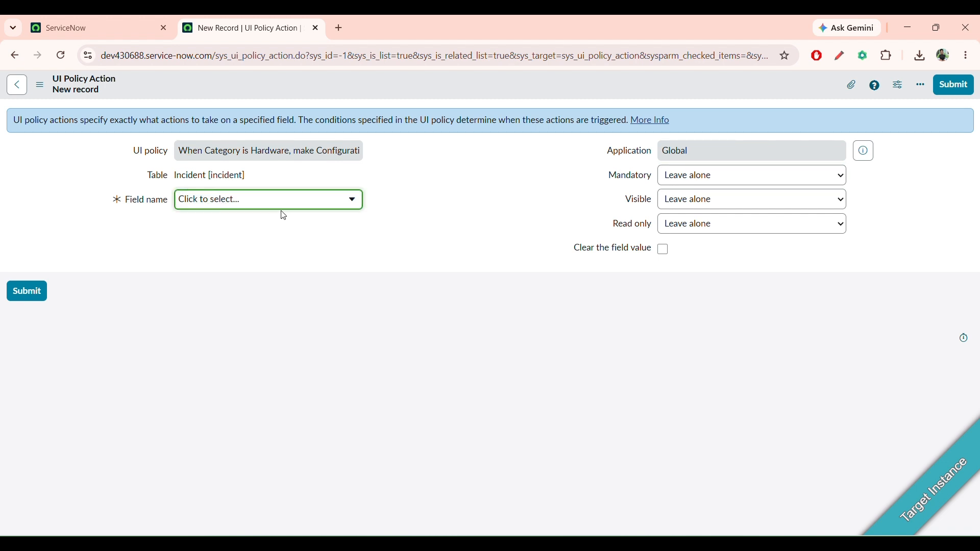
{"action": "left_click", "coordinate": [243, 201]}
{"action": "scroll", "coordinate": [460, 239], "scroll_direction": "down", "scroll_amount": 2}
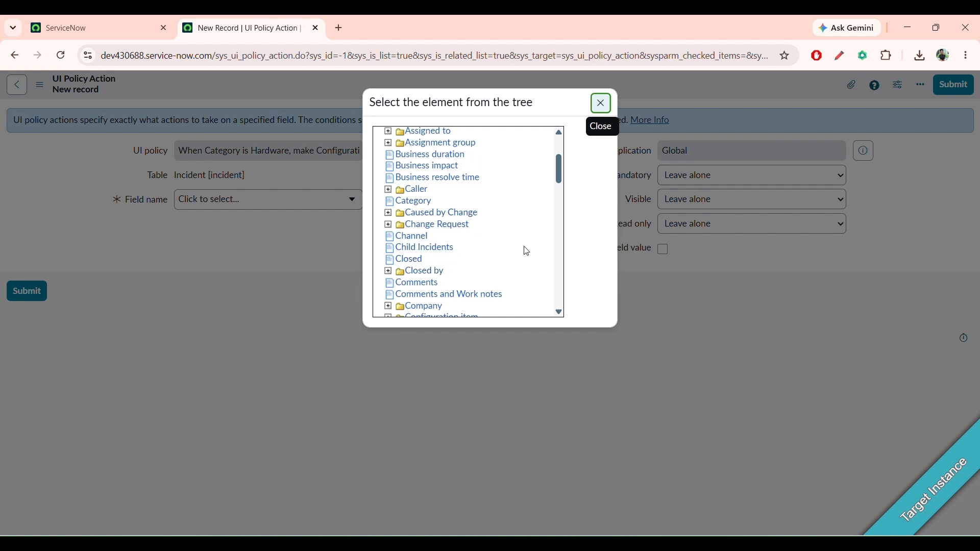
{"action": "scroll", "coordinate": [557, 191], "scroll_direction": "down", "scroll_amount": 2}
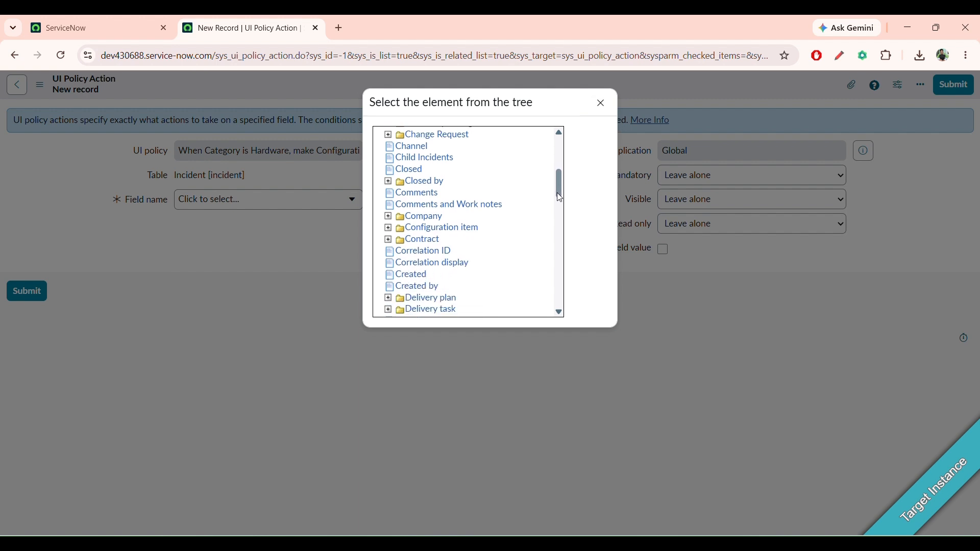
{"action": "left_click", "coordinate": [440, 212]}
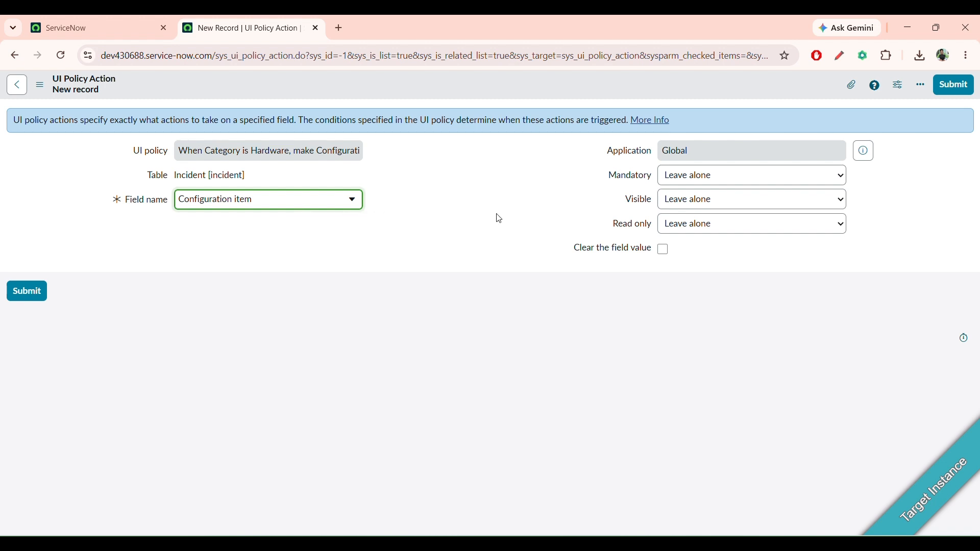
Set Mandatory to True for the Configuration item action and submit it
{"action": "left_click", "coordinate": [751, 182]}
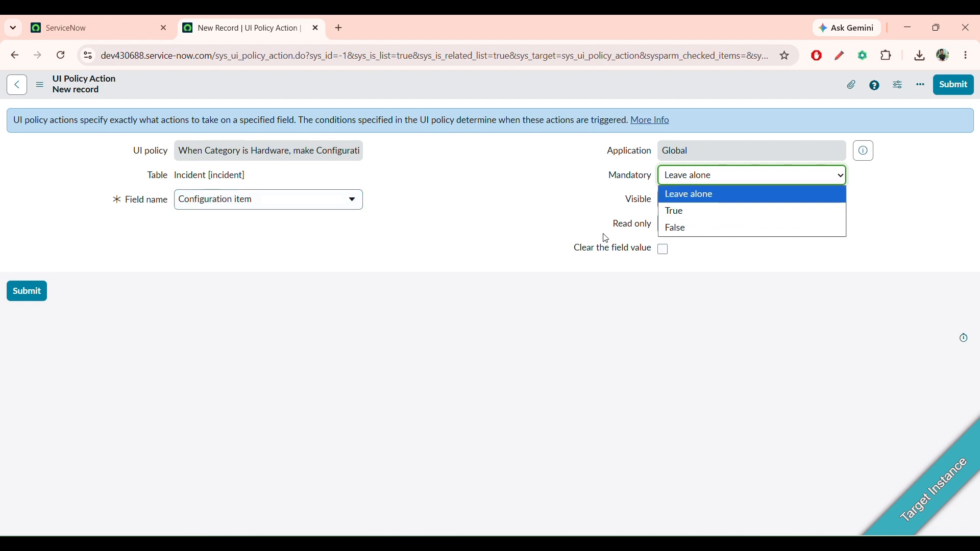
{"action": "left_click", "coordinate": [683, 210]}
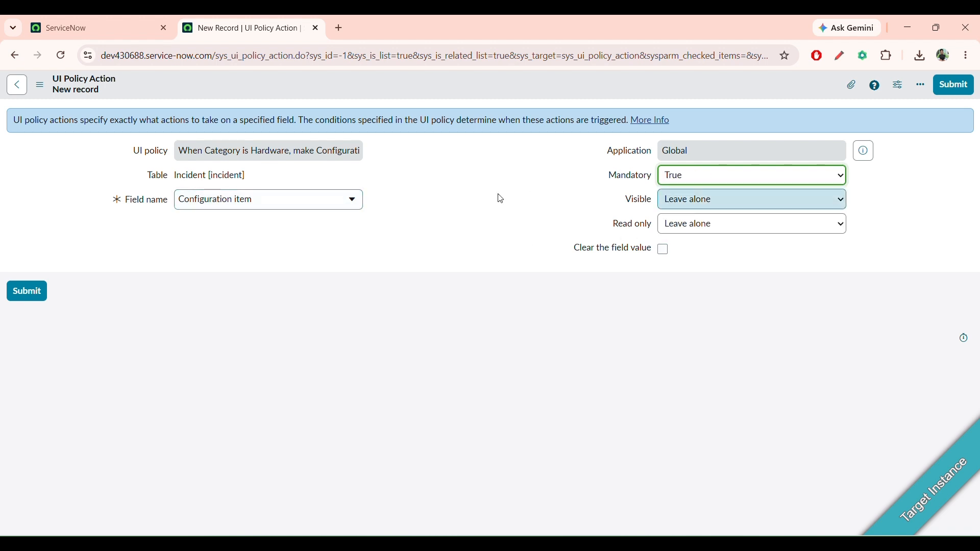
{"action": "left_click", "coordinate": [34, 296]}
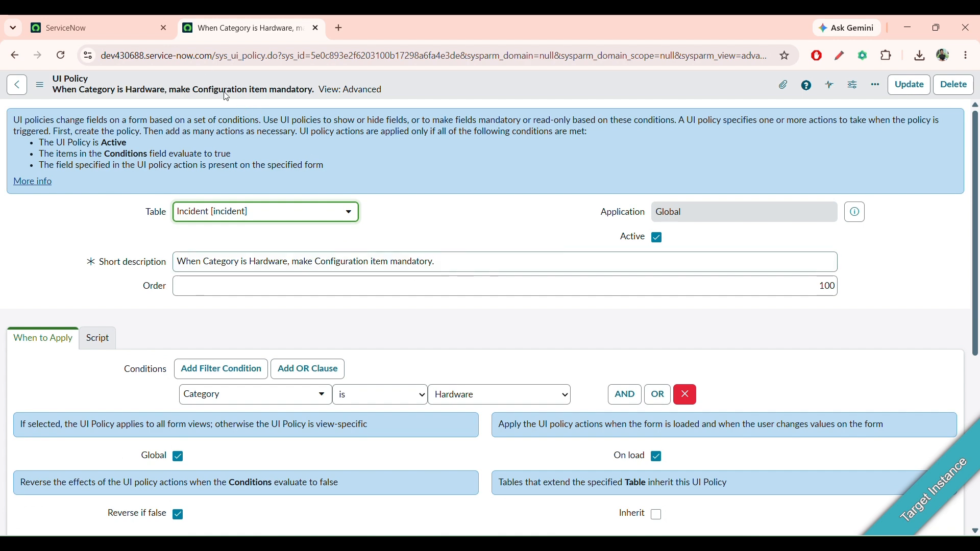
Open a blank Incident form from the ServiceNow navigator using incident.FORM
{"action": "left_click", "coordinate": [126, 27]}
{"action": "left_click", "coordinate": [136, 85]}
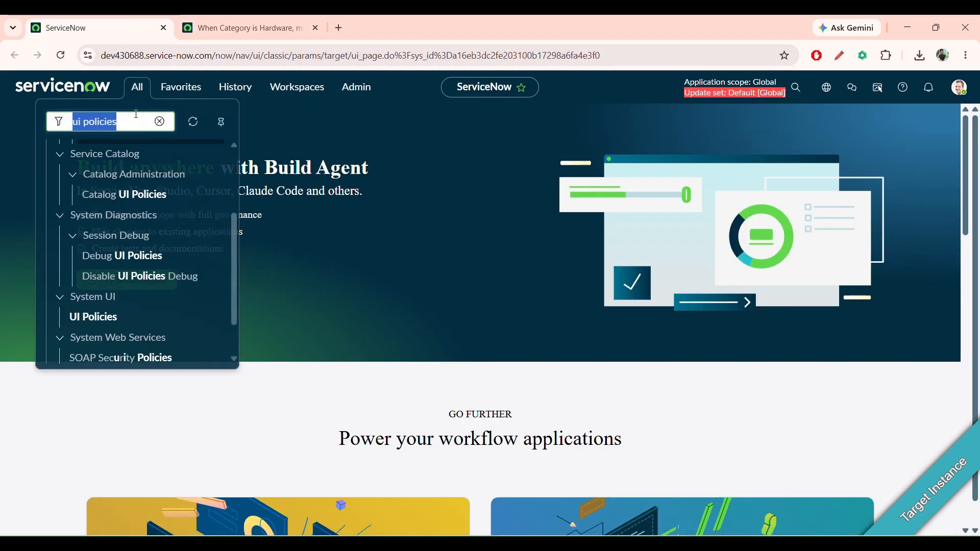
{"action": "left_click", "coordinate": [160, 121]}
{"action": "type", "text": "incident.FORM"}
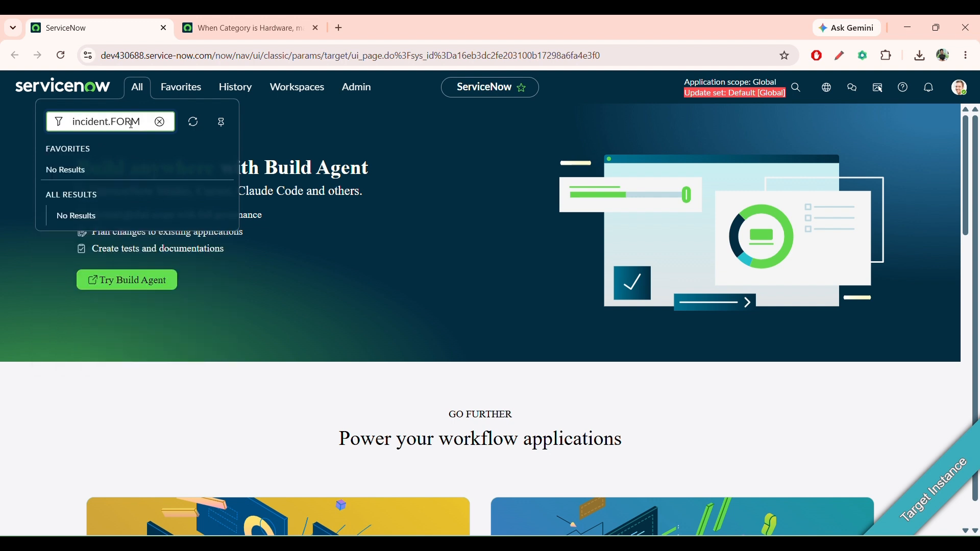
{"action": "key", "text": "Return"}
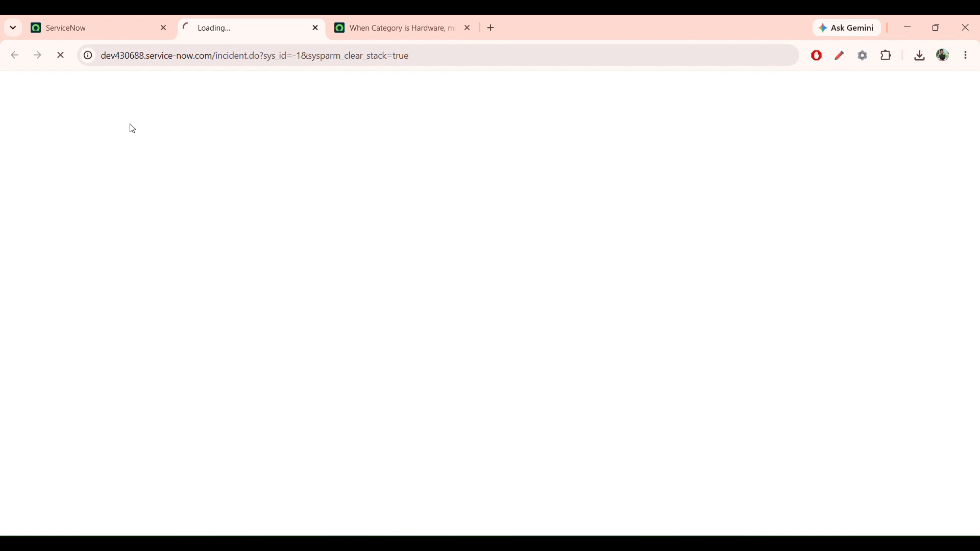
{"action": "left_click", "coordinate": [402, 210]}
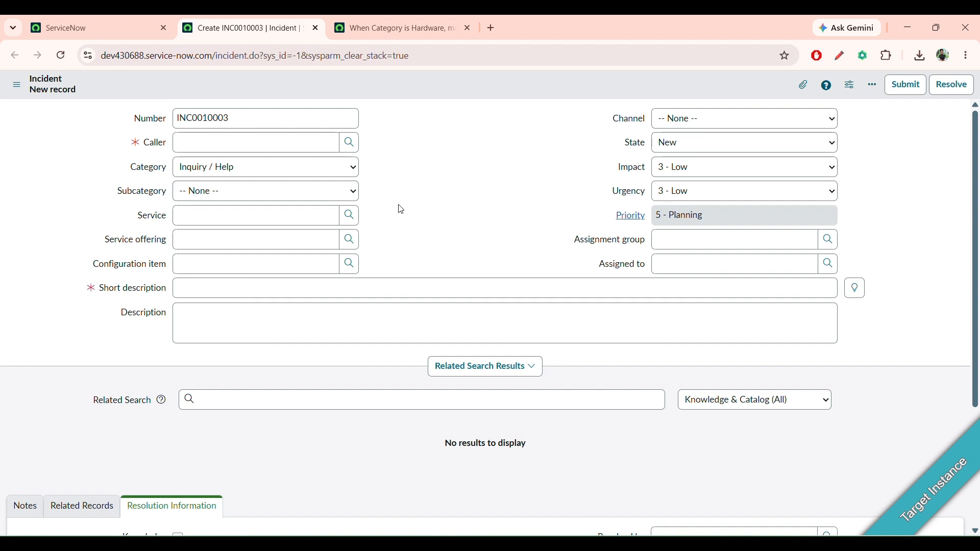
Test the UI policy by switching the new incident's Category between Hardware and Software twice, checking whether Configuration item is mandatory
{"action": "left_click", "coordinate": [298, 171]}
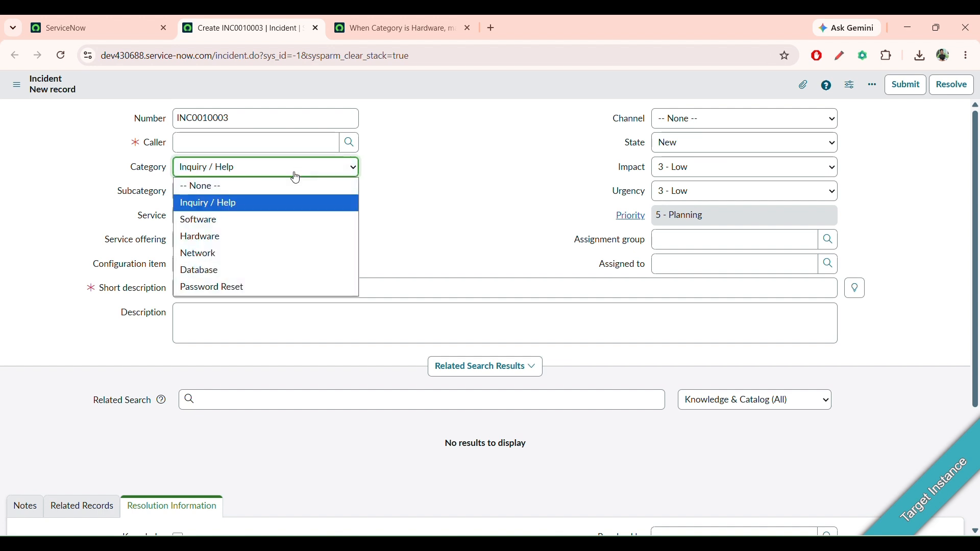
{"action": "left_click", "coordinate": [261, 235]}
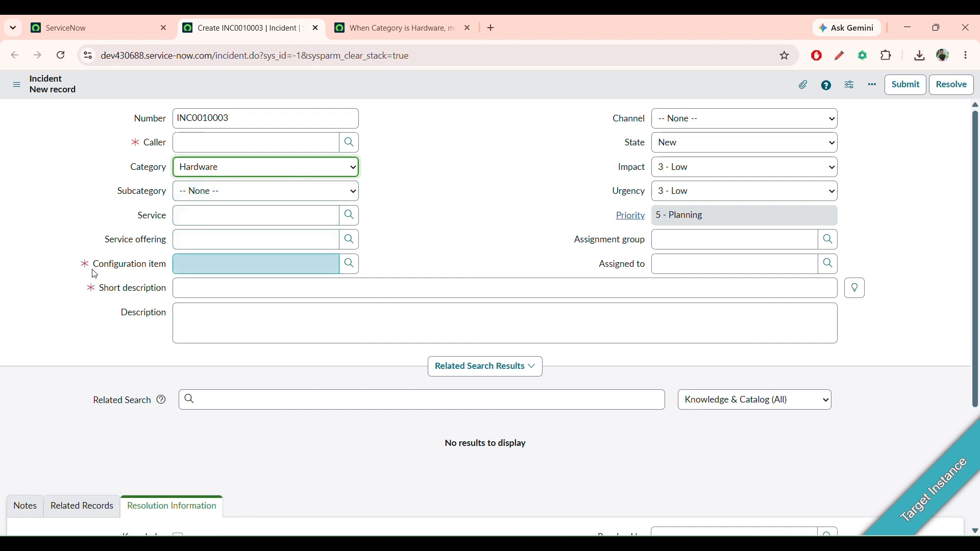
{"action": "left_click", "coordinate": [213, 174]}
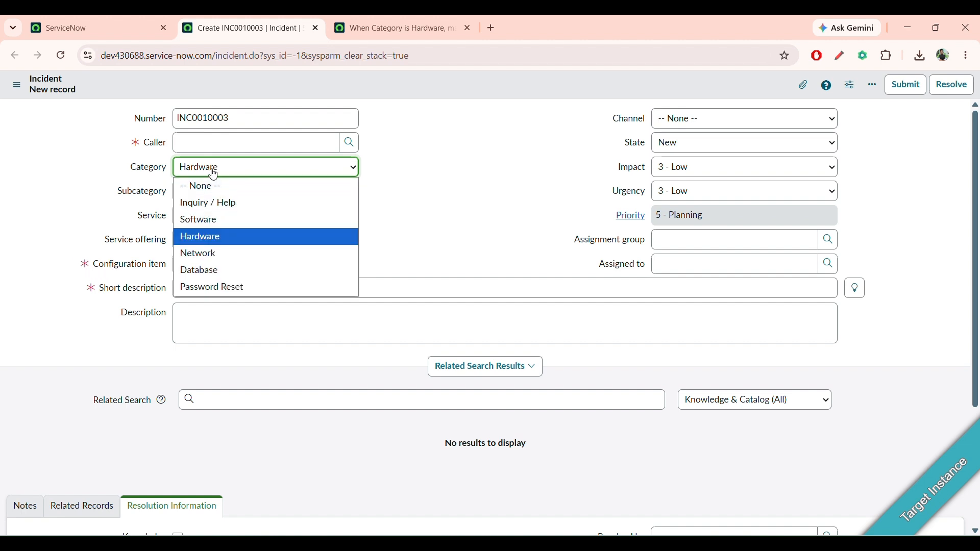
{"action": "left_click", "coordinate": [219, 219]}
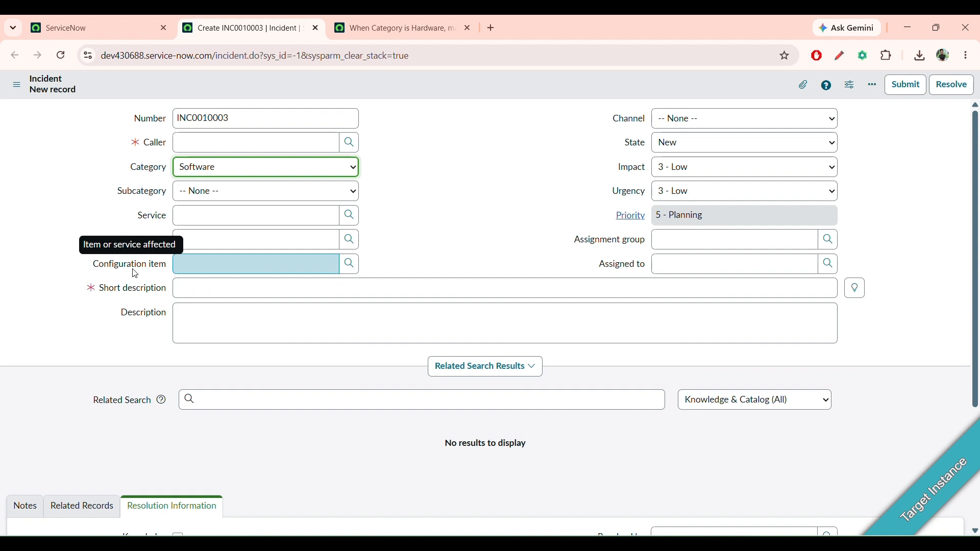
{"action": "left_click", "coordinate": [265, 169]}
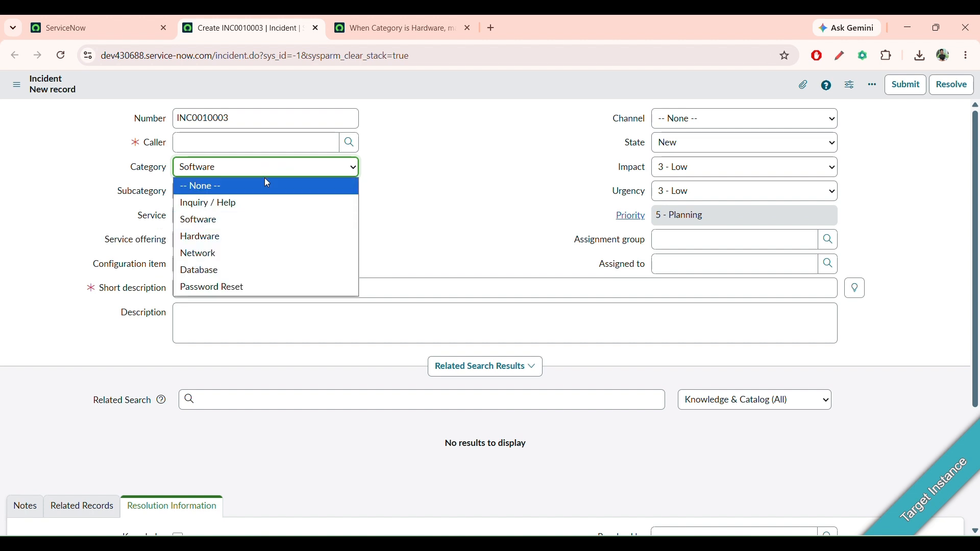
{"action": "left_click", "coordinate": [264, 245]}
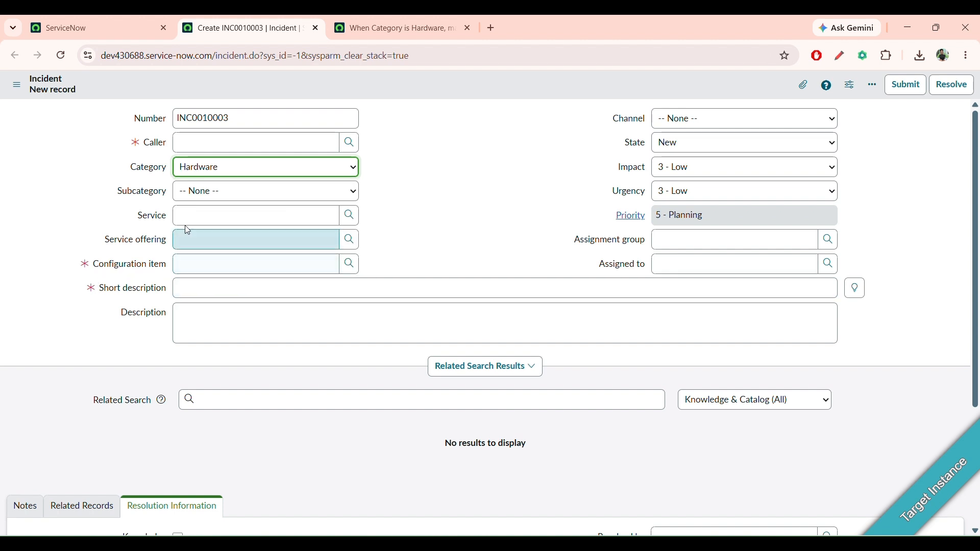
{"action": "left_click", "coordinate": [245, 167]}
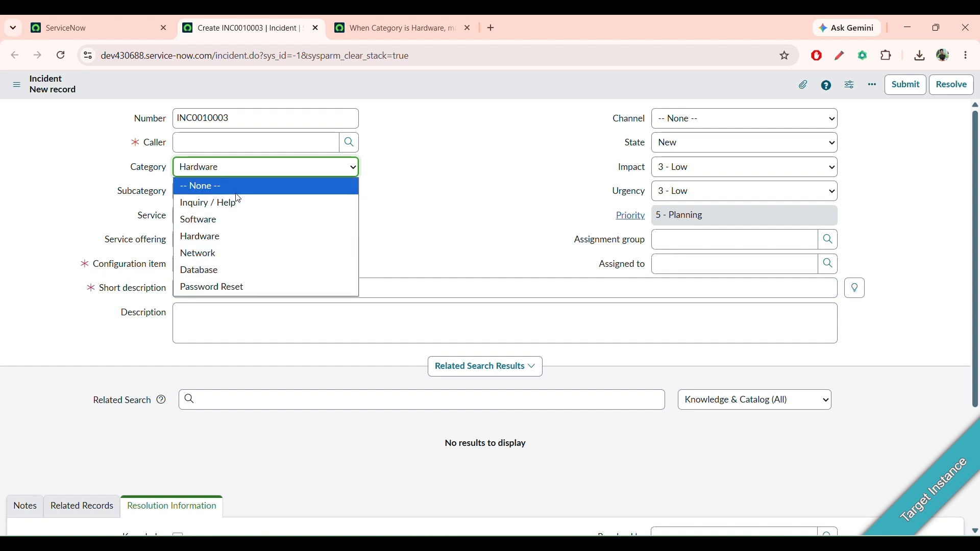
{"action": "left_click", "coordinate": [258, 220]}
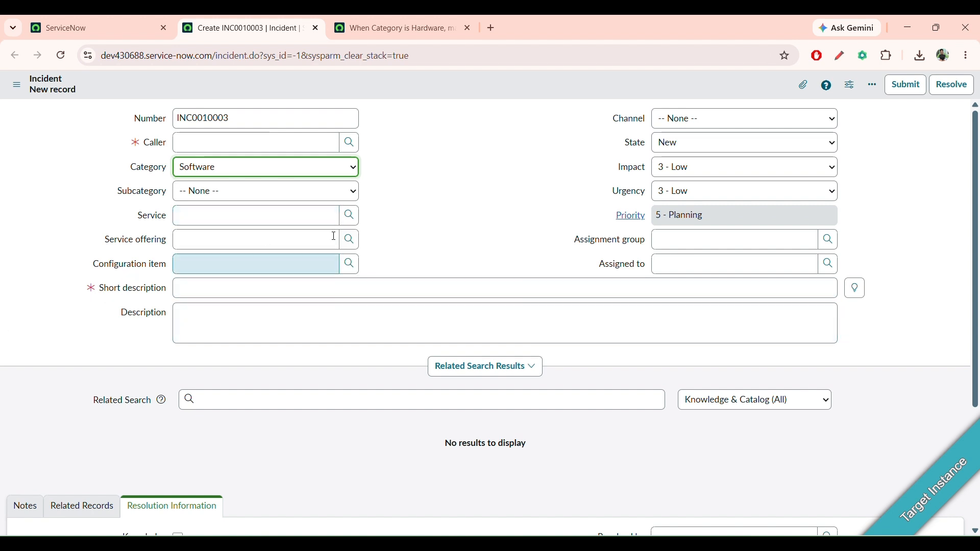
{"action": "left_click", "coordinate": [422, 224]}
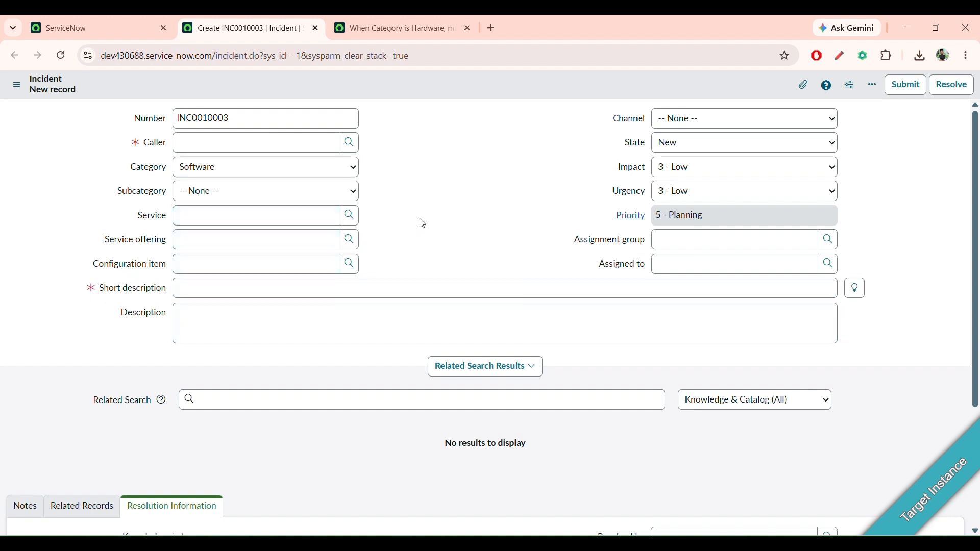
Reload the new Incident form, discarding the unsaved Category change
{"action": "left_click", "coordinate": [60, 56]}
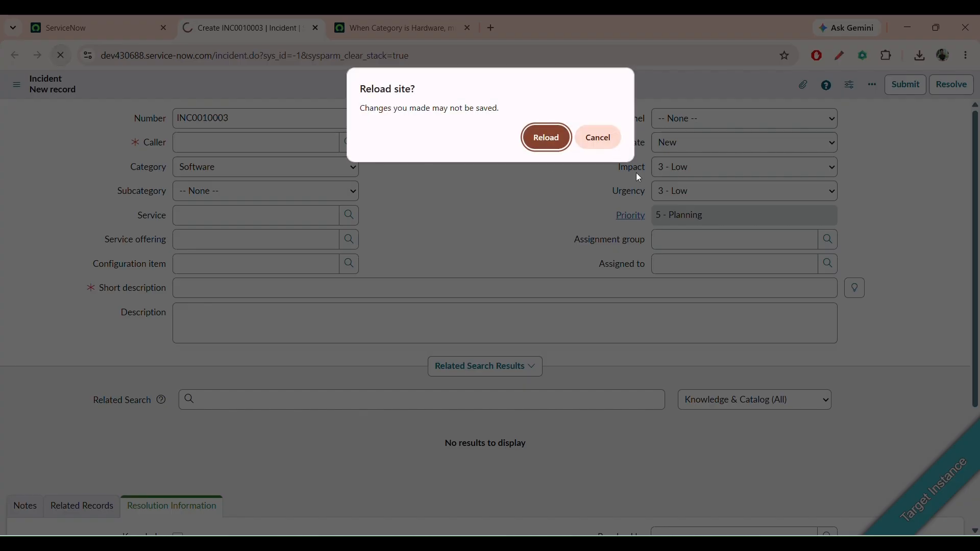
{"action": "left_click", "coordinate": [540, 135]}
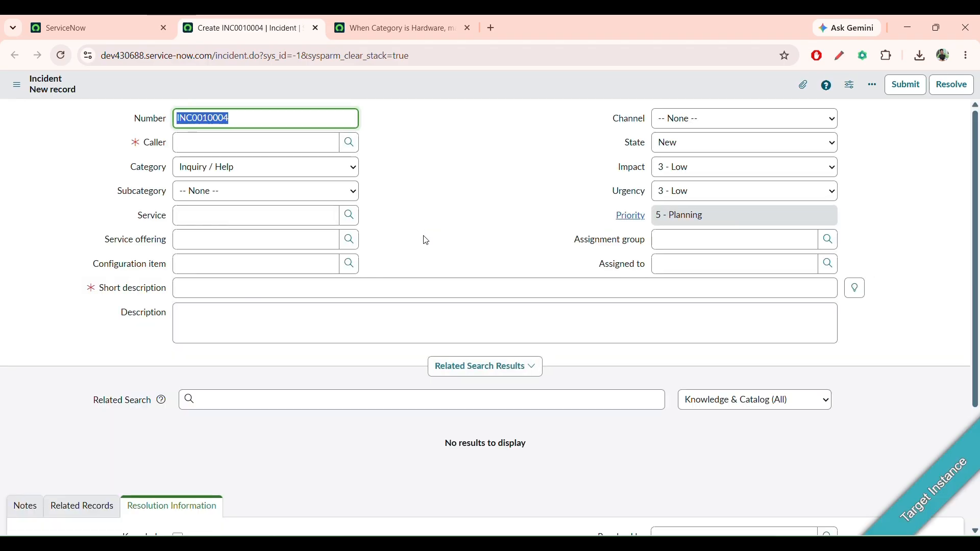
Switch to the Excel workbook, review the Incident, Problem and Change Request sheets, and select the second Incident use case on the Live Demonstration sheet
{"action": "key", "text": "alt+Tab"}
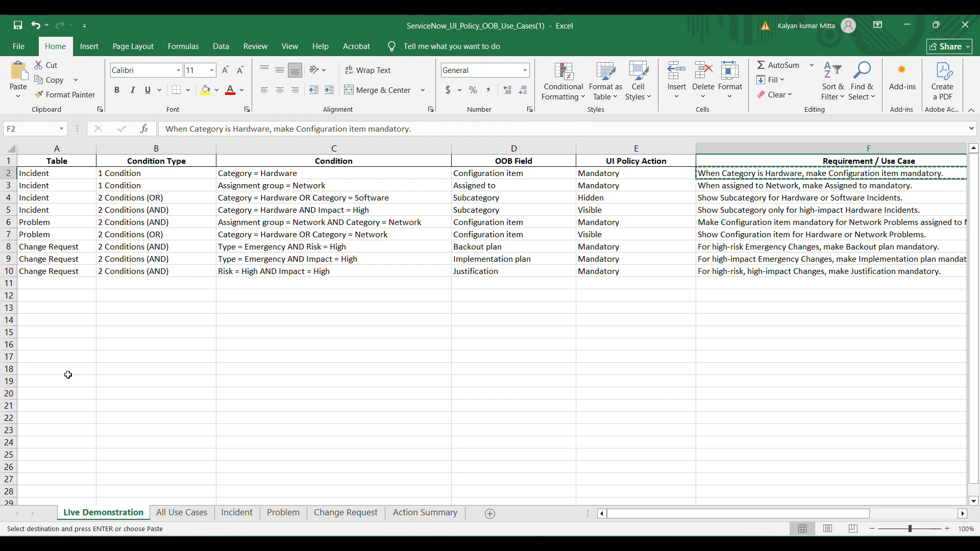
{"action": "left_click", "coordinate": [236, 513]}
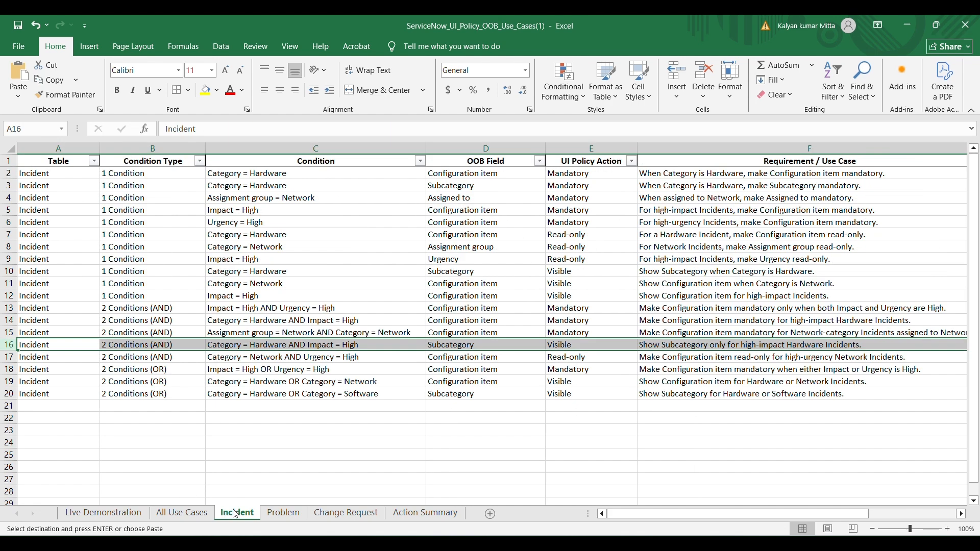
{"action": "left_click", "coordinate": [283, 513]}
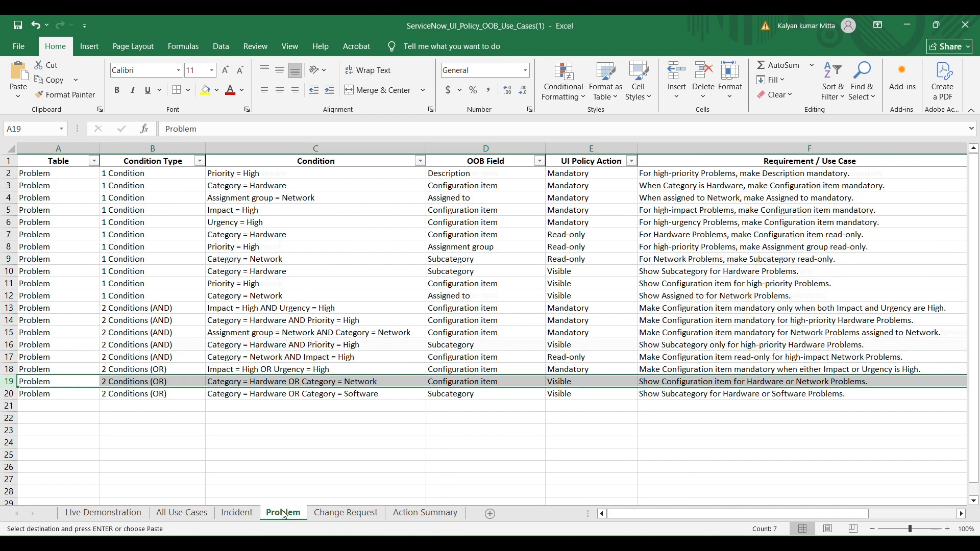
{"action": "left_click", "coordinate": [329, 513]}
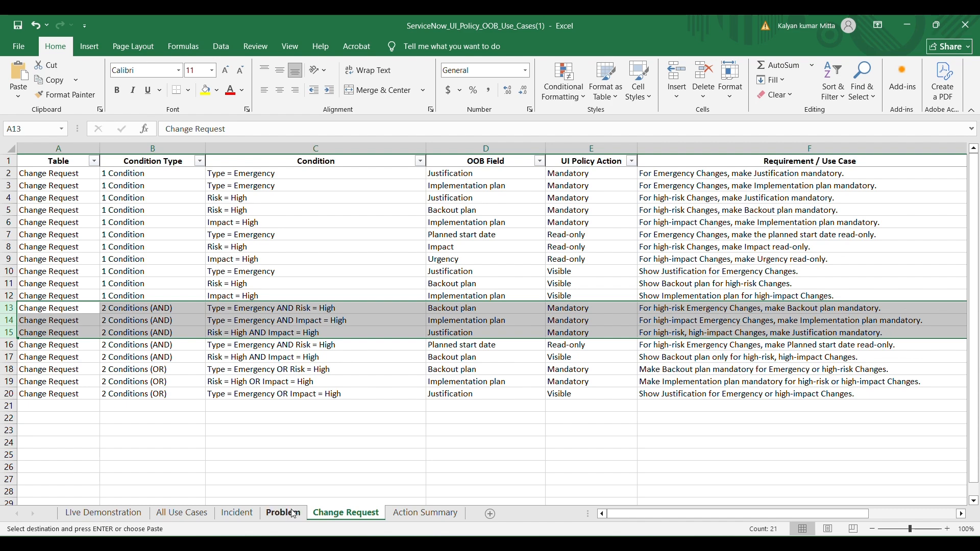
{"action": "left_click", "coordinate": [245, 515]}
{"action": "left_click", "coordinate": [283, 513]}
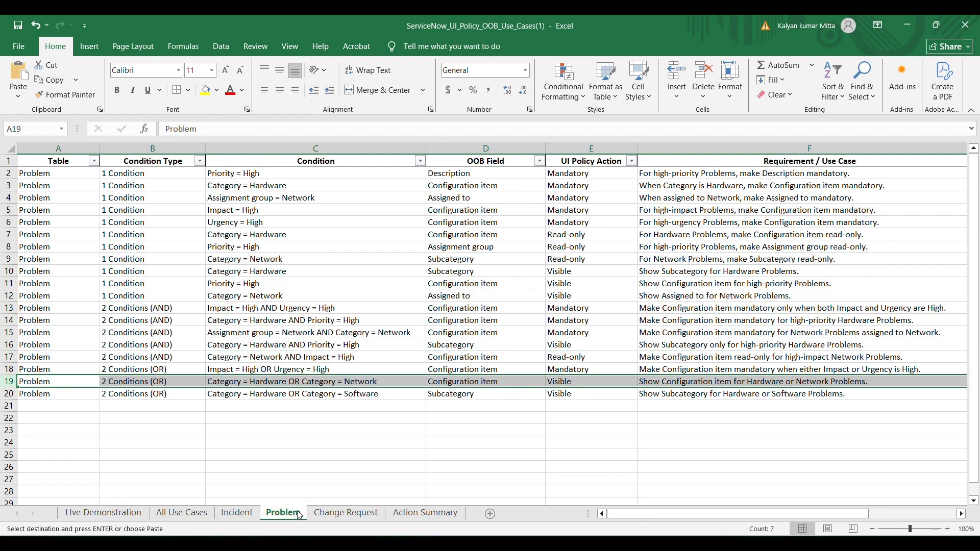
{"action": "left_click", "coordinate": [334, 513]}
{"action": "left_click", "coordinate": [239, 515]}
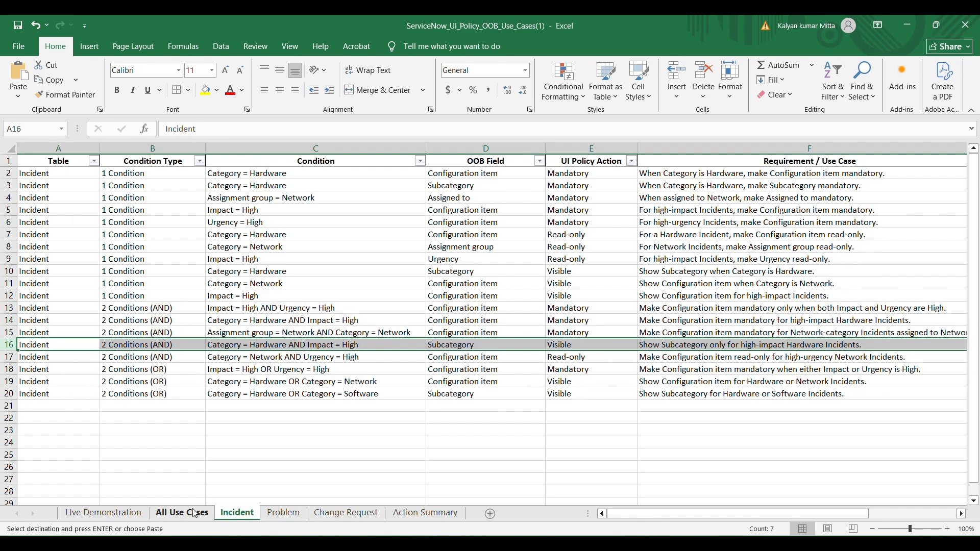
{"action": "left_click", "coordinate": [105, 513]}
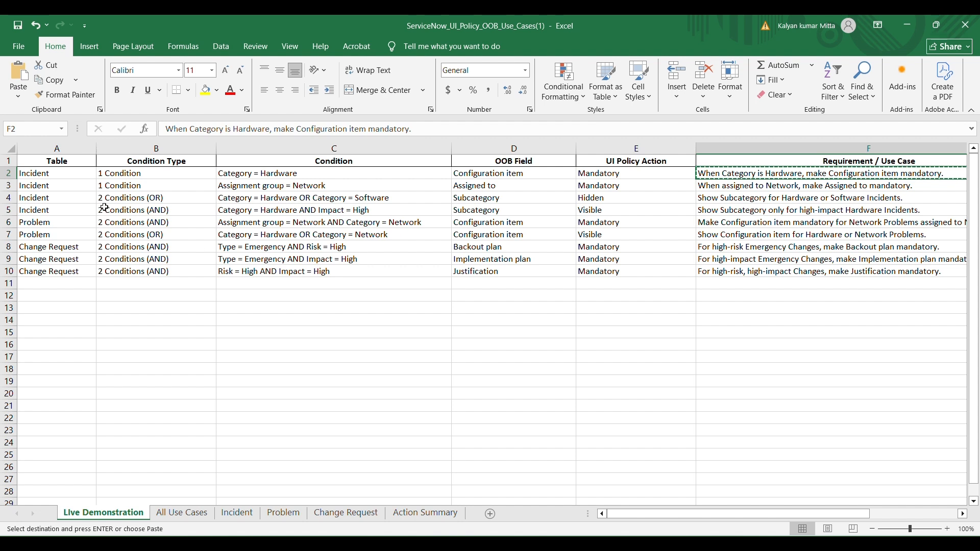
{"action": "left_click", "coordinate": [61, 186]}
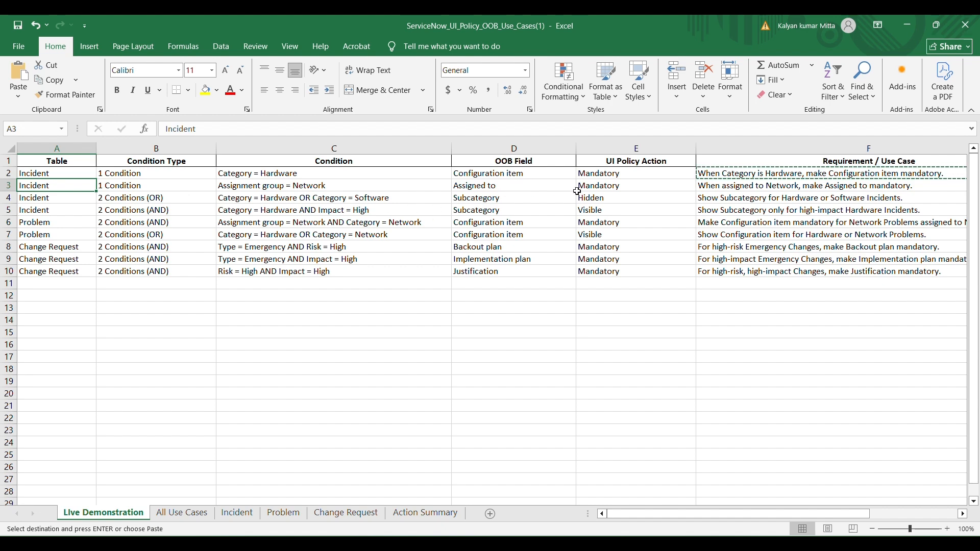
Return to ServiceNow in Chrome, search the navigator for "ui policies", open the System UI policies list in a separate tab and start a new record
{"action": "key", "text": "alt+Tab"}
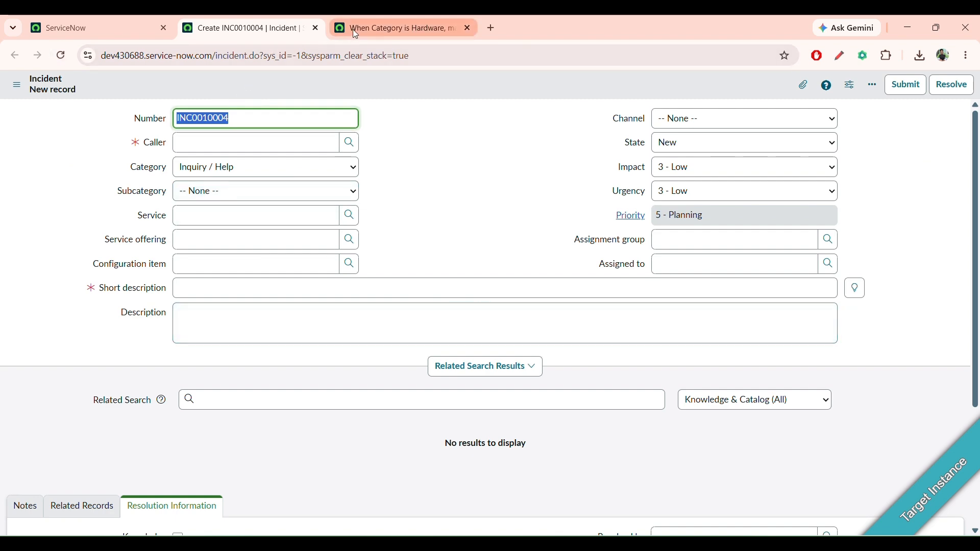
{"action": "left_click", "coordinate": [124, 32]}
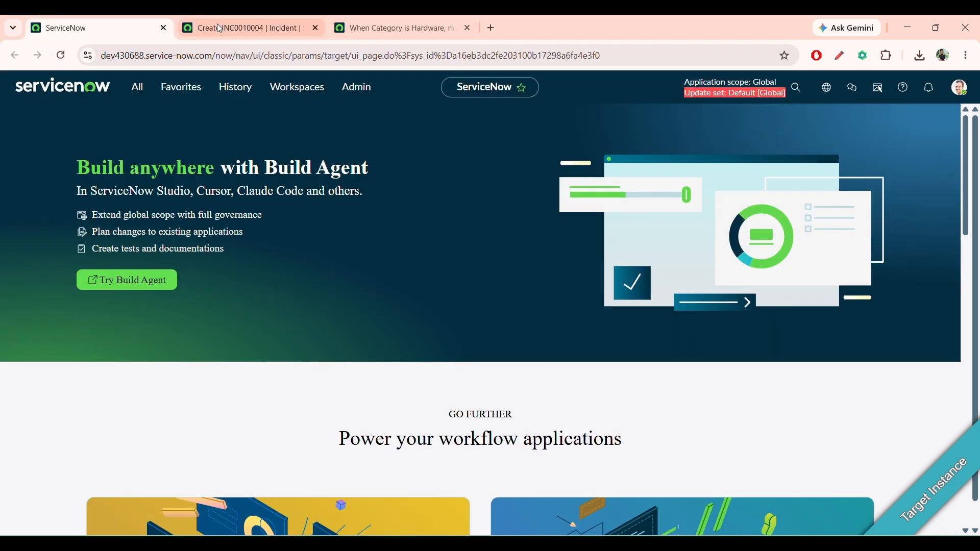
{"action": "left_click", "coordinate": [267, 26]}
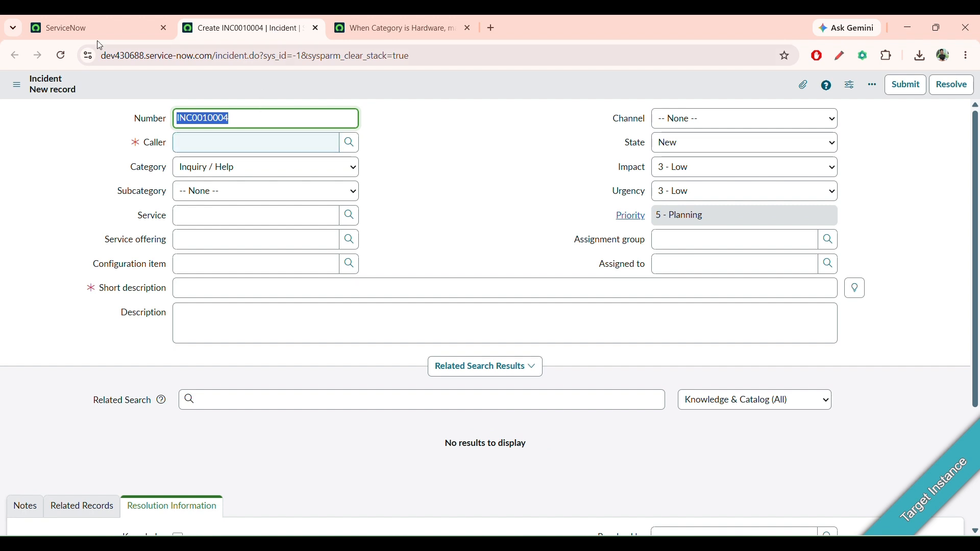
{"action": "left_click", "coordinate": [78, 26]}
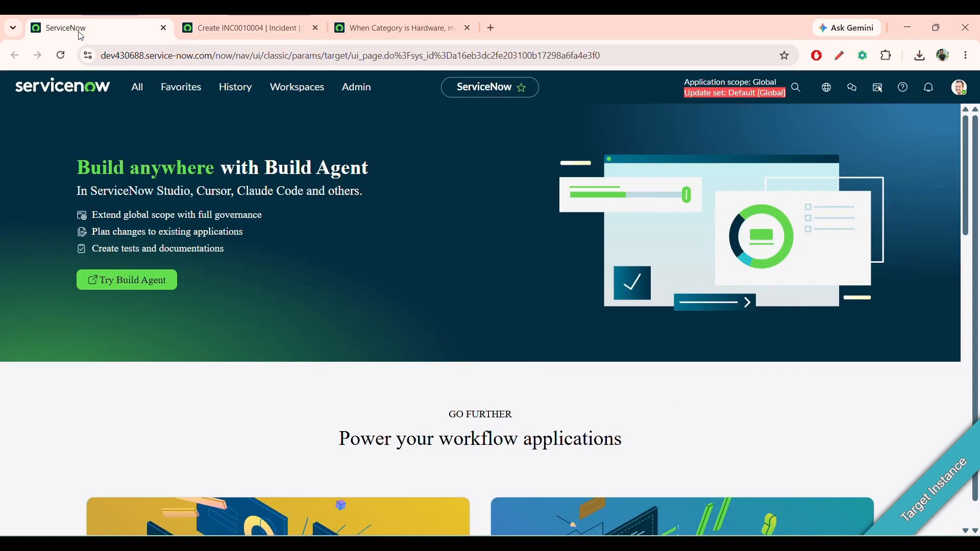
{"action": "left_click", "coordinate": [136, 88]}
{"action": "type", "text": "ui policies"}
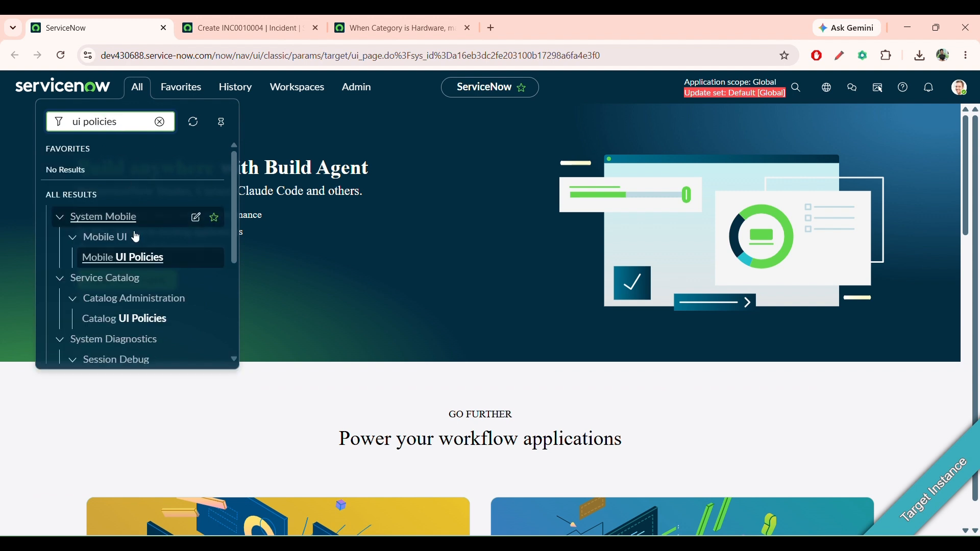
{"action": "scroll", "coordinate": [136, 247], "scroll_direction": "down", "scroll_amount": 3}
{"action": "middle_click", "coordinate": [106, 284]}
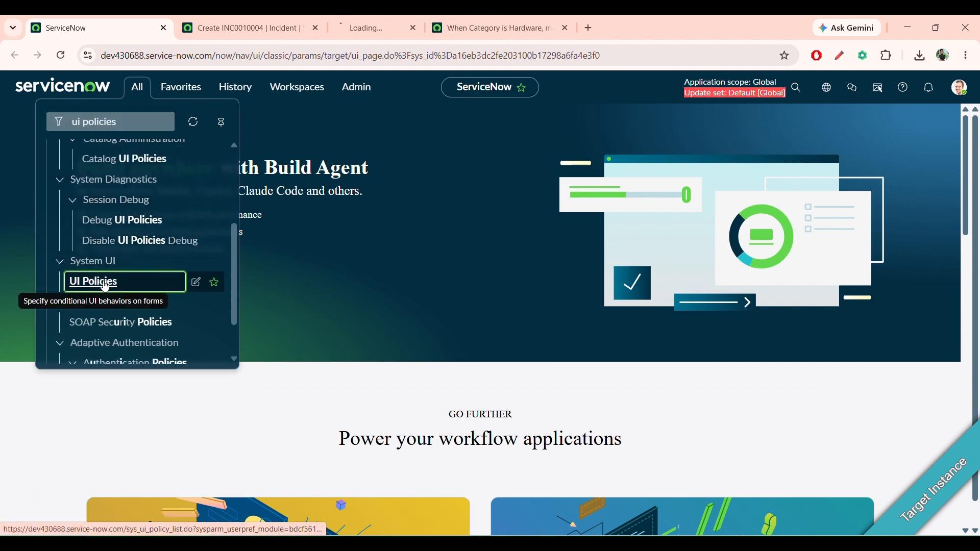
{"action": "left_click", "coordinate": [359, 32]}
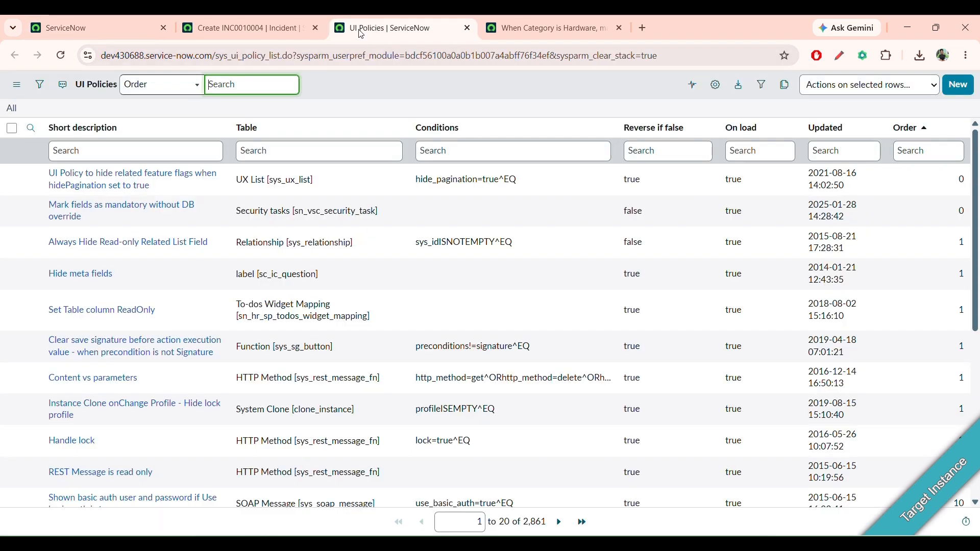
{"action": "left_click", "coordinate": [958, 84]}
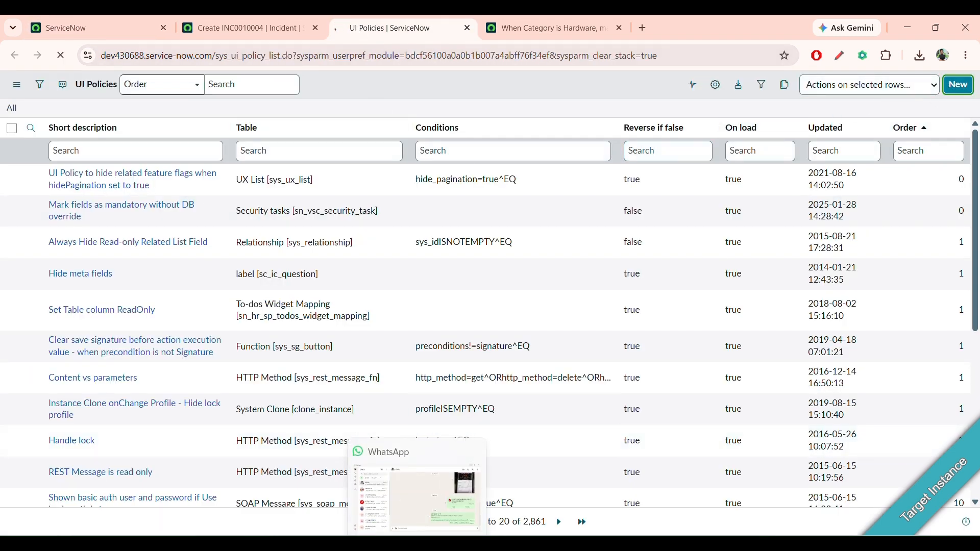
Copy the requirement "When assigned to Network, make Assigned to mandatory." from the Excel workbook into the new UI policy's Short description in ServiceNow
{"action": "left_click", "coordinate": [470, 543]}
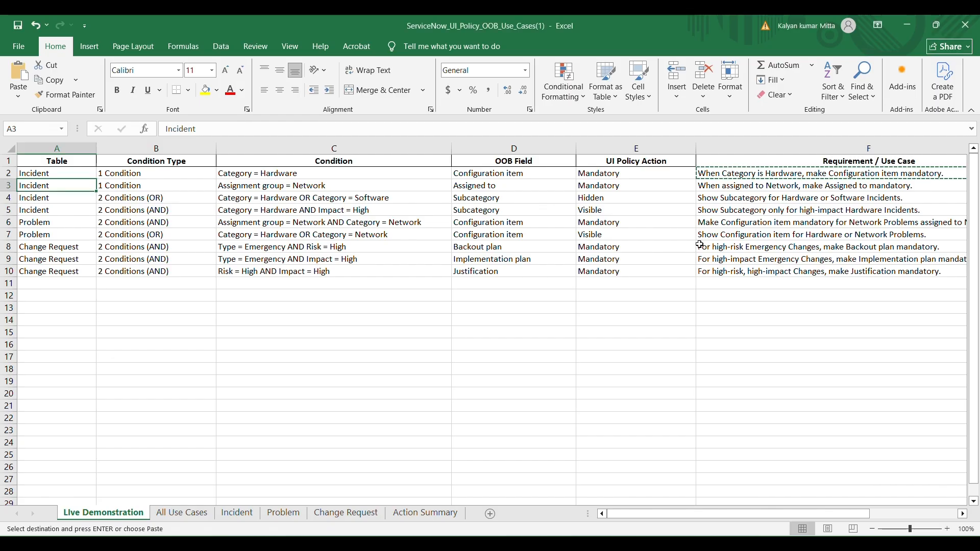
{"action": "left_click", "coordinate": [746, 182]}
{"action": "key", "text": "ctrl+c"}
{"action": "key", "text": "alt+Tab"}
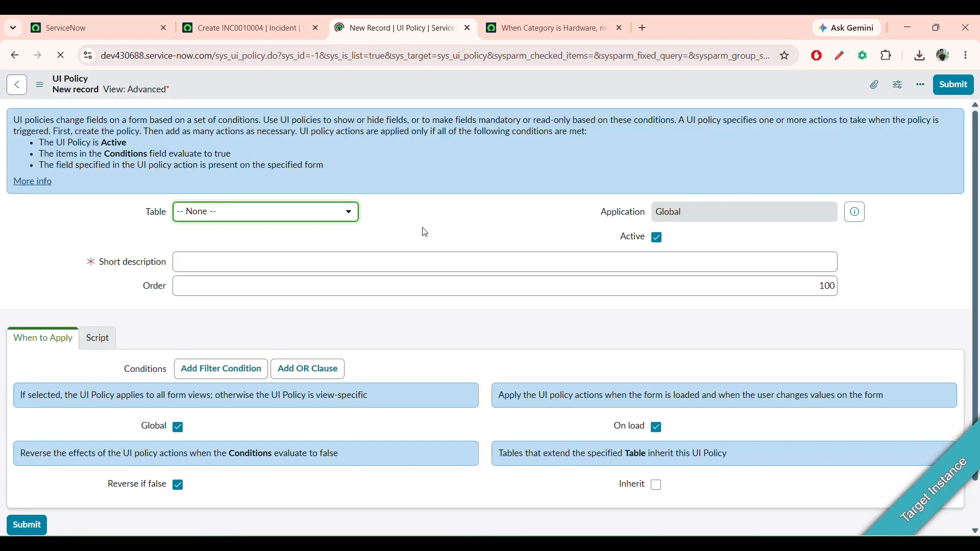
{"action": "left_click", "coordinate": [298, 264]}
{"action": "key", "text": "ctrl+v"}
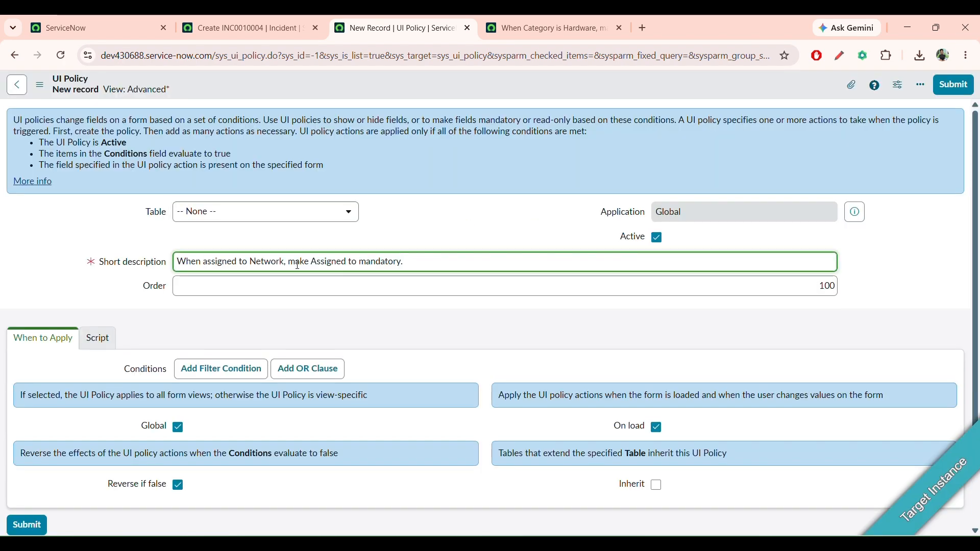
Set the new UI policy's Table to Incident [incident]
{"action": "left_click", "coordinate": [280, 212]}
{"action": "type", "text": "incident"}
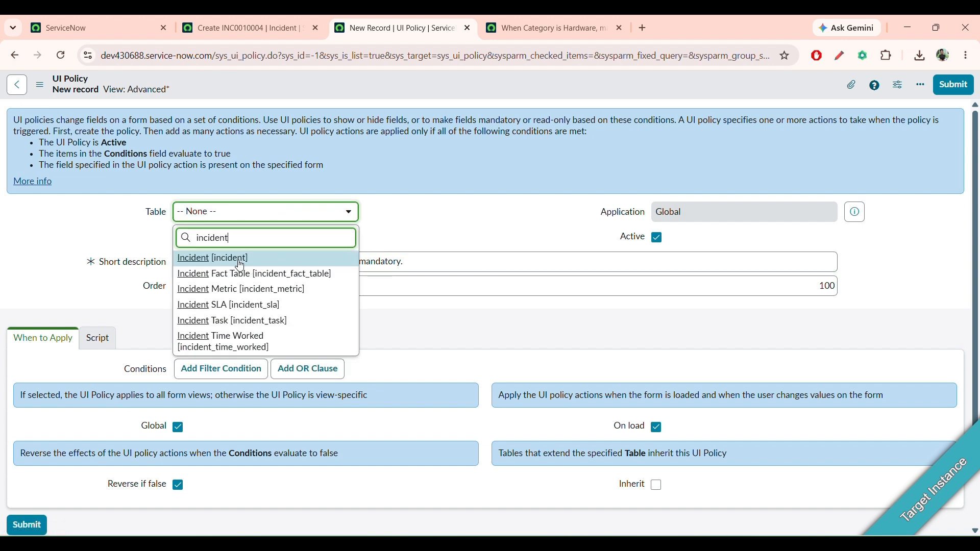
{"action": "left_click", "coordinate": [238, 262]}
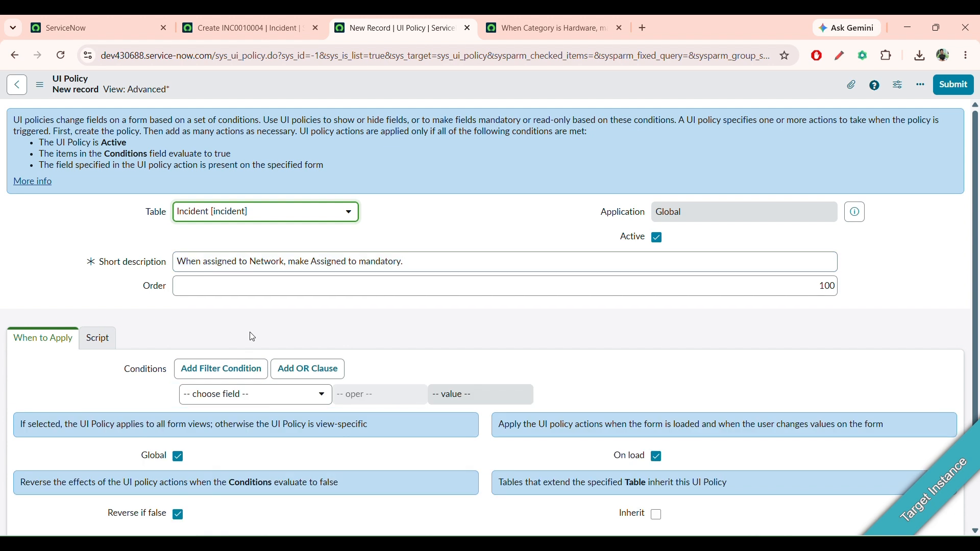
Check the use case in the workbook and reword the policy's Short description to "When assignment group is Network, make Assigned to mandatory."
{"action": "scroll", "coordinate": [253, 337], "scroll_direction": "down", "scroll_amount": 2}
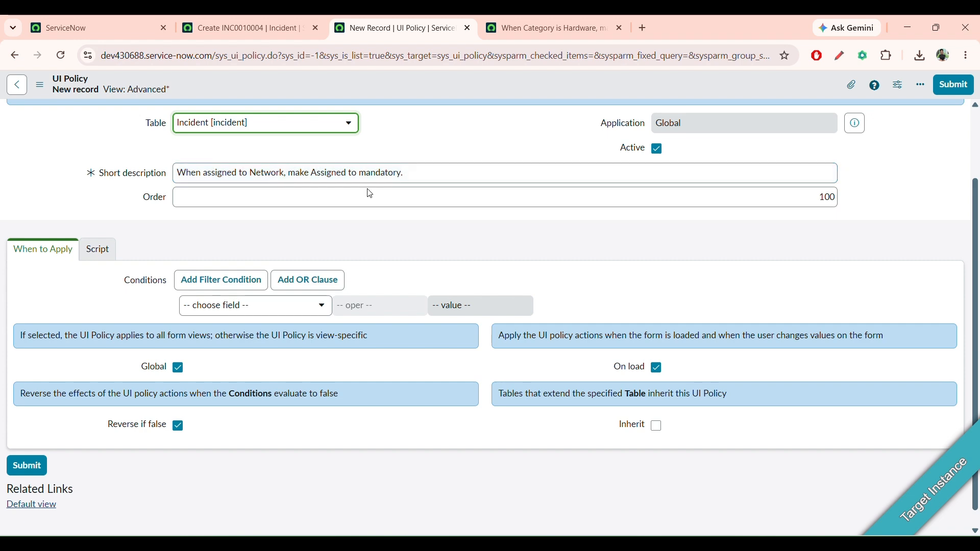
{"action": "key", "text": "alt+Tab"}
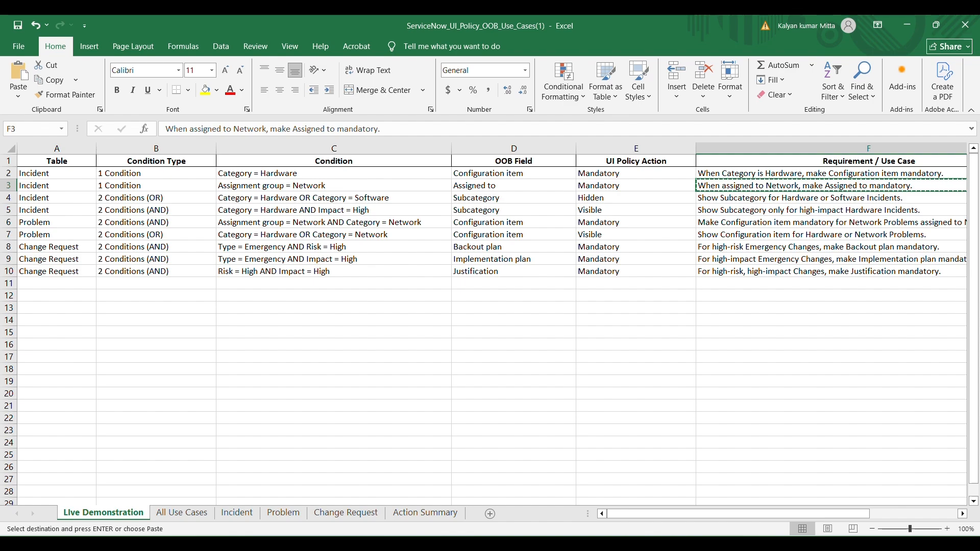
{"action": "key", "text": "alt+Tab"}
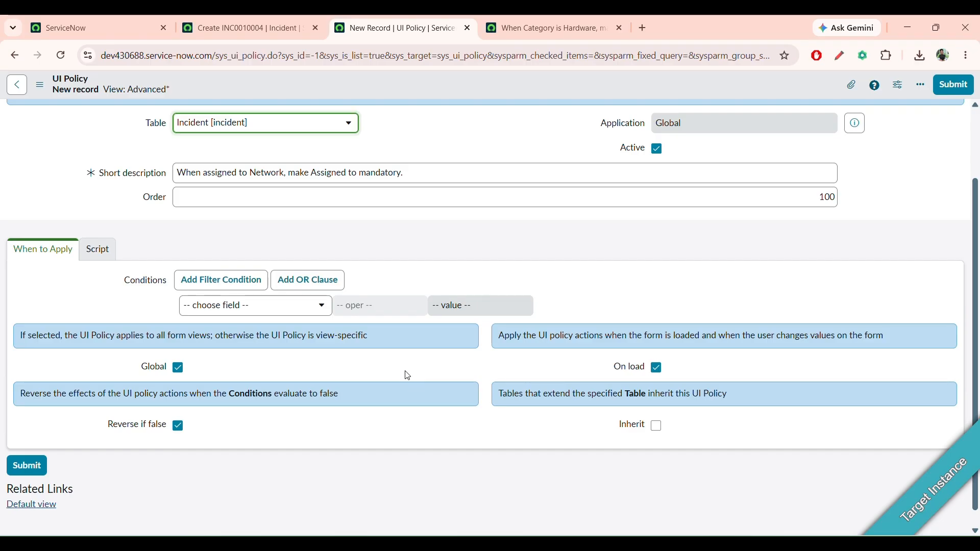
{"action": "left_click", "coordinate": [234, 173]}
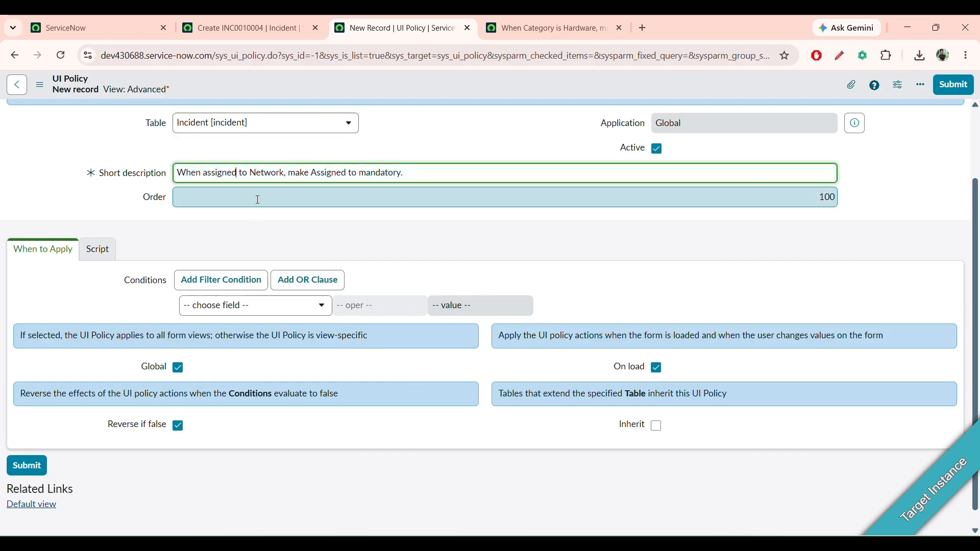
{"action": "key", "text": "BackSpace"}
{"action": "type", "text": "ment group"}
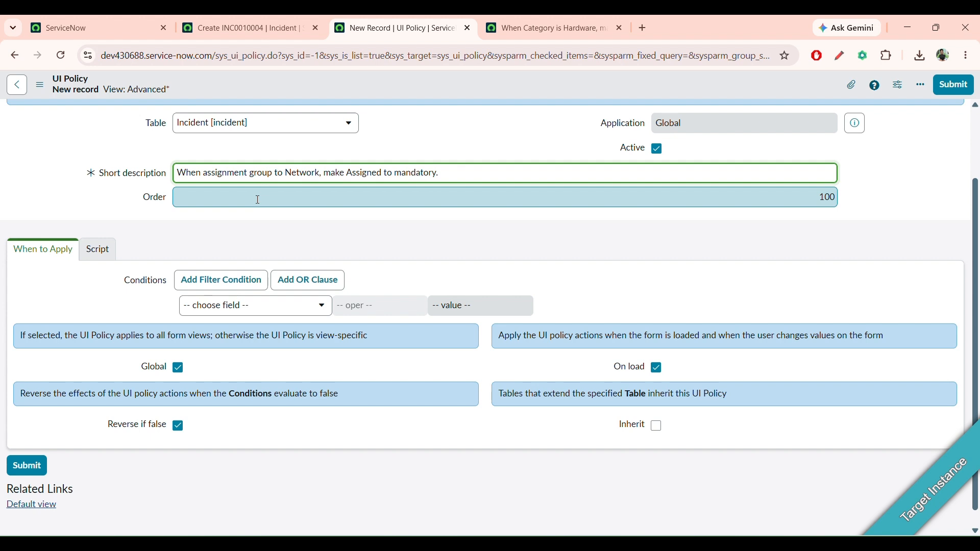
{"action": "key", "text": "BackSpace"}
{"action": "key", "text": "BackSpace"}
{"action": "type", "text": "is"}
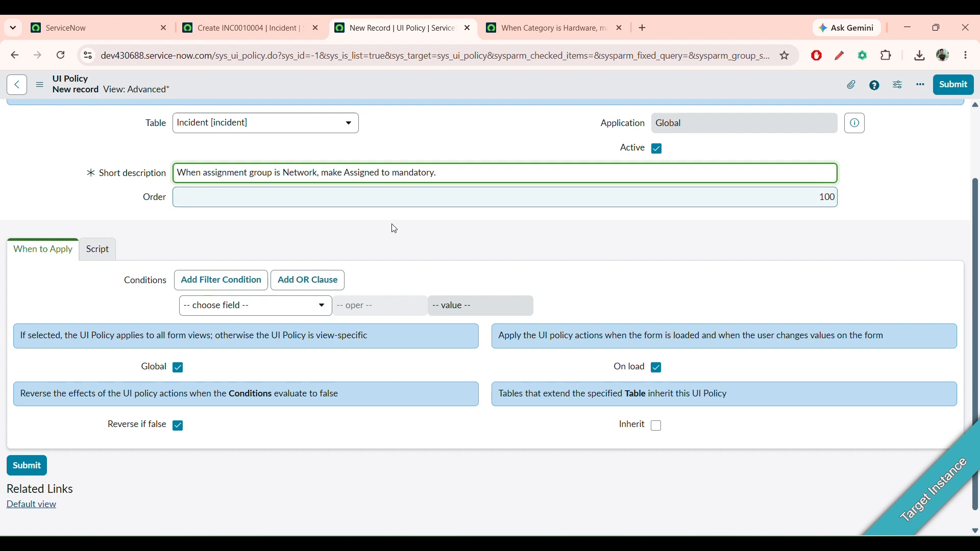
{"action": "left_click", "coordinate": [352, 234]}
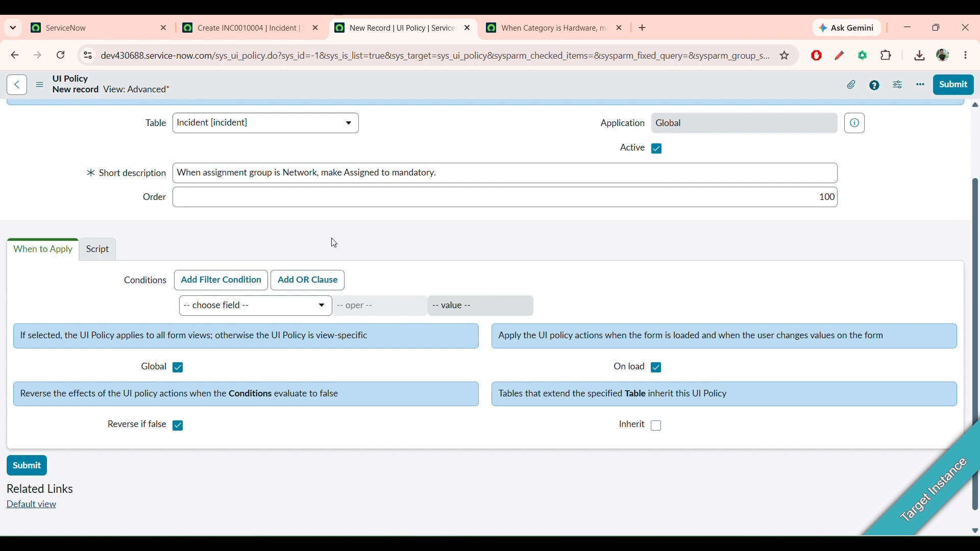
Set the UI policy's filter condition to Assignment group is Network
{"action": "left_click", "coordinate": [255, 308]}
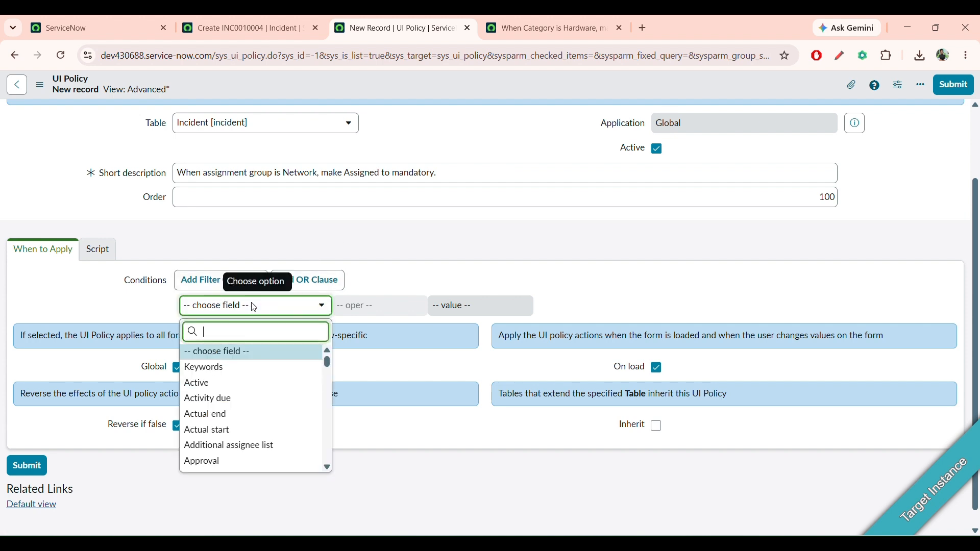
{"action": "type", "text": "assig"}
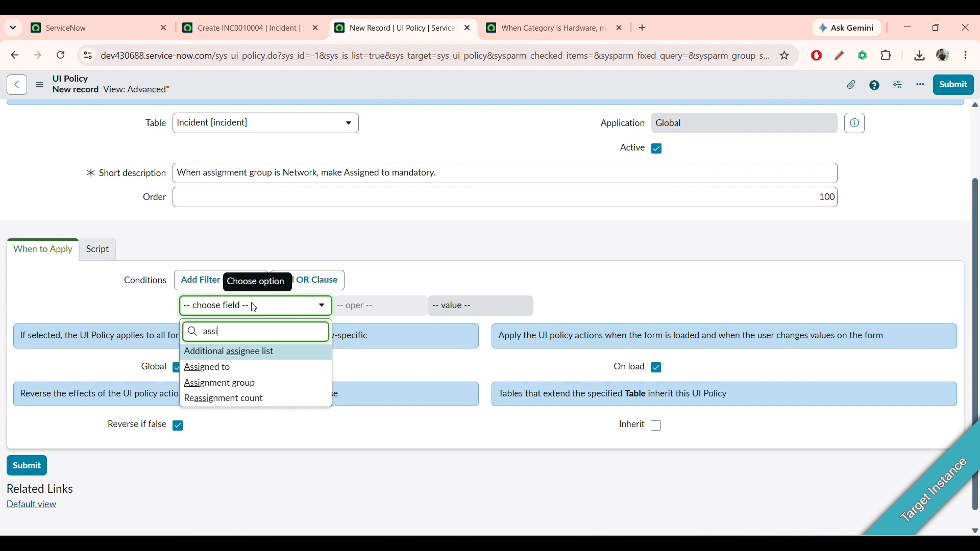
{"action": "left_click", "coordinate": [238, 384]}
{"action": "left_click", "coordinate": [447, 305]}
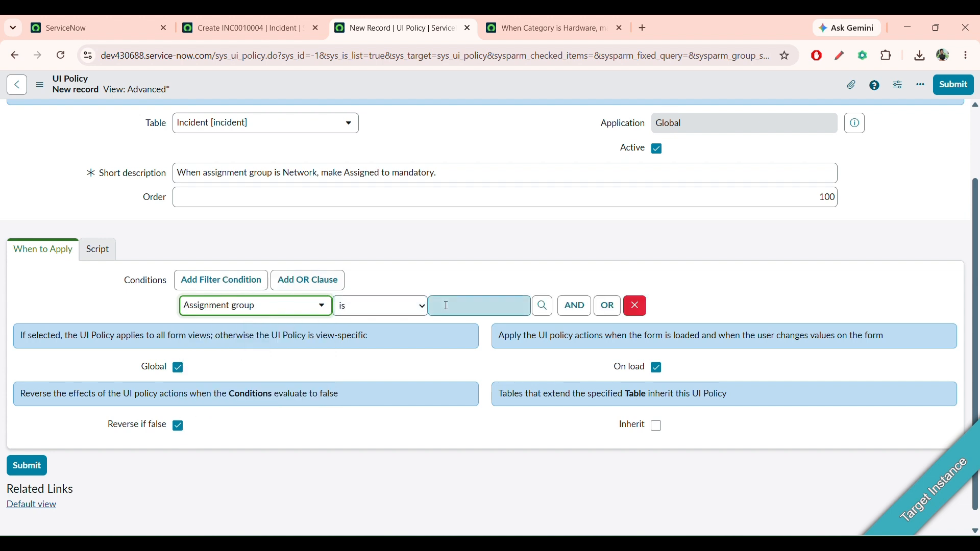
{"action": "type", "text": "net"}
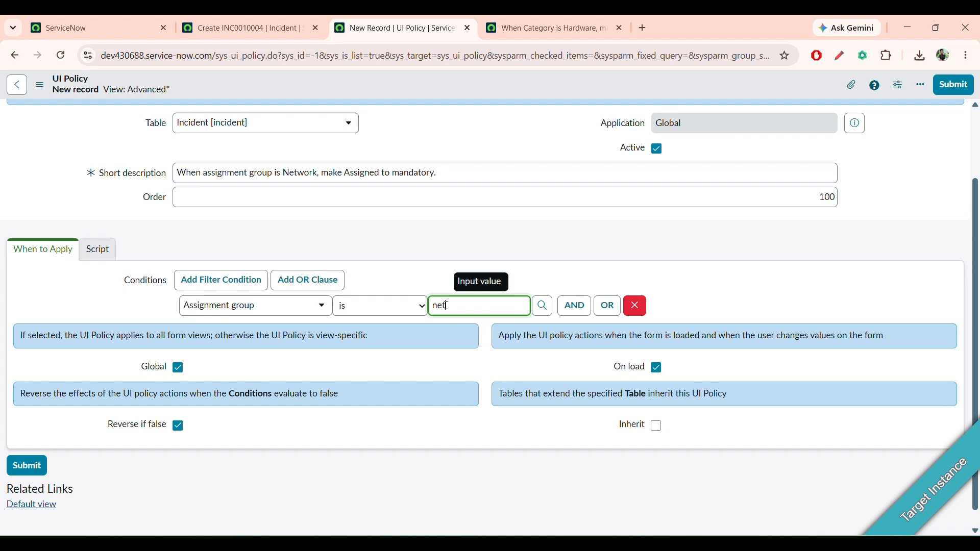
{"action": "left_click", "coordinate": [460, 324]}
{"action": "left_click", "coordinate": [477, 273]}
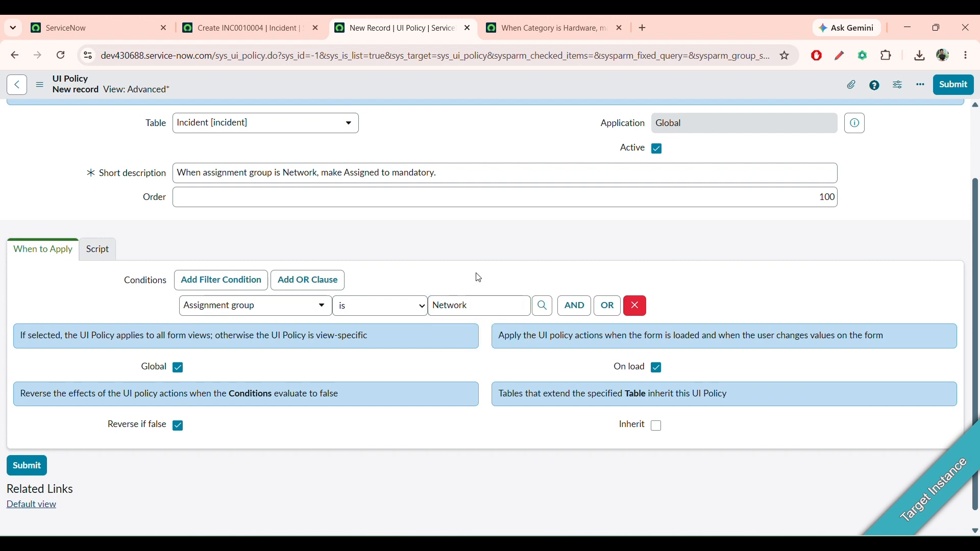
Save the UI policy and submit a new UI policy action for it that sets Mandatory to True for the Assigned to field
{"action": "right_click", "coordinate": [416, 88]}
{"action": "left_click", "coordinate": [430, 101]}
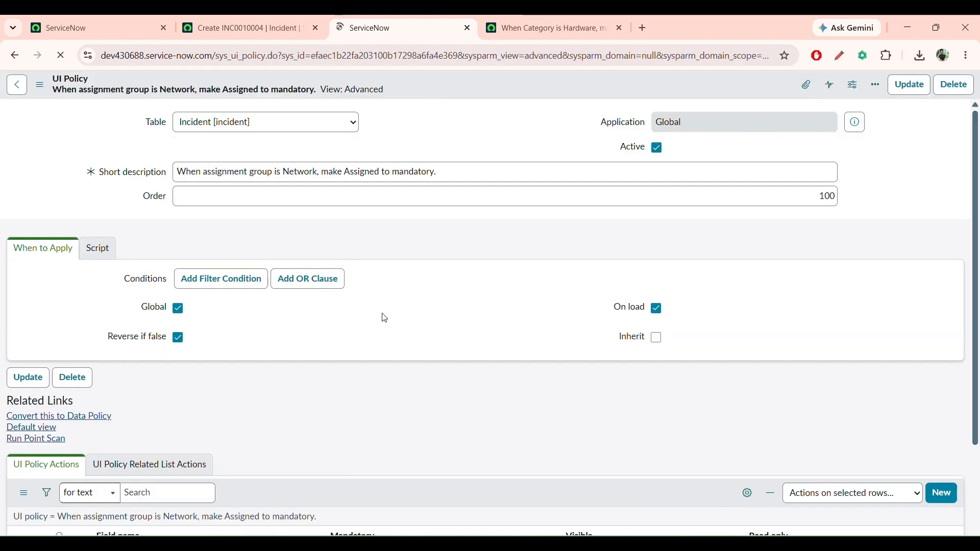
{"action": "scroll", "coordinate": [385, 318], "scroll_direction": "down", "scroll_amount": 3}
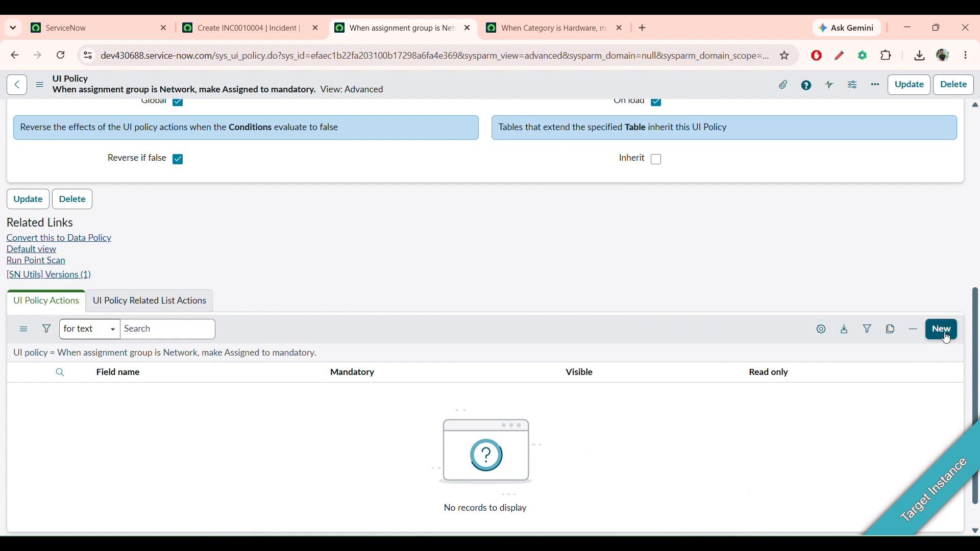
{"action": "left_click", "coordinate": [946, 333]}
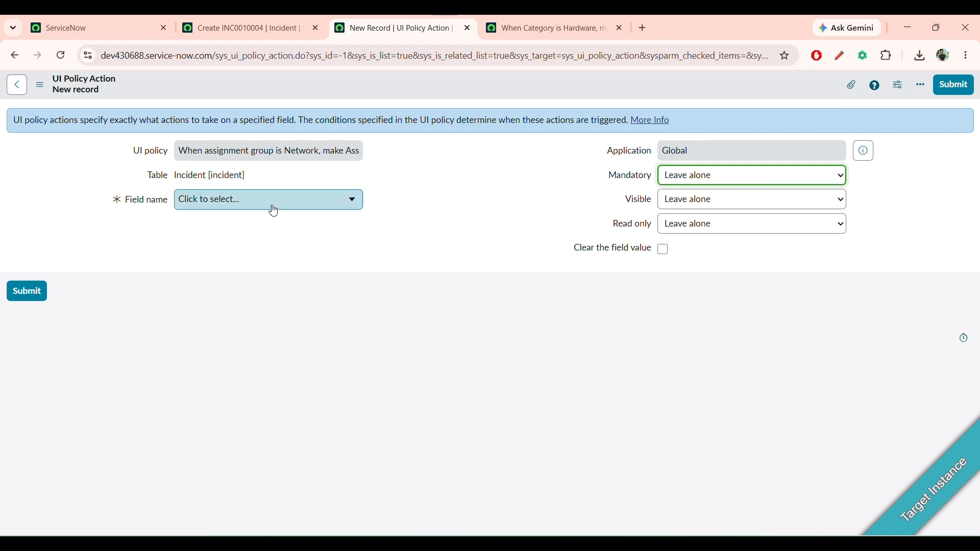
{"action": "left_click", "coordinate": [274, 211]}
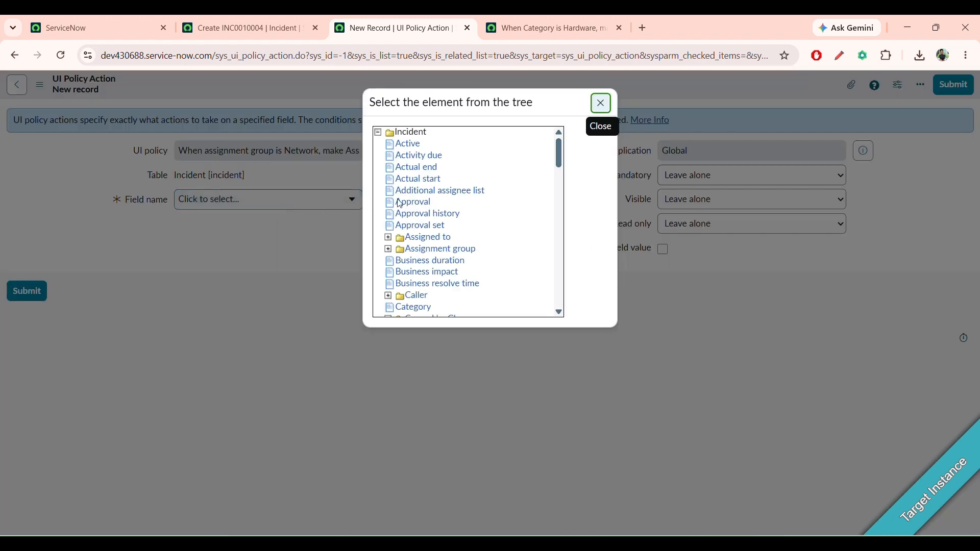
{"action": "left_click", "coordinate": [425, 239]}
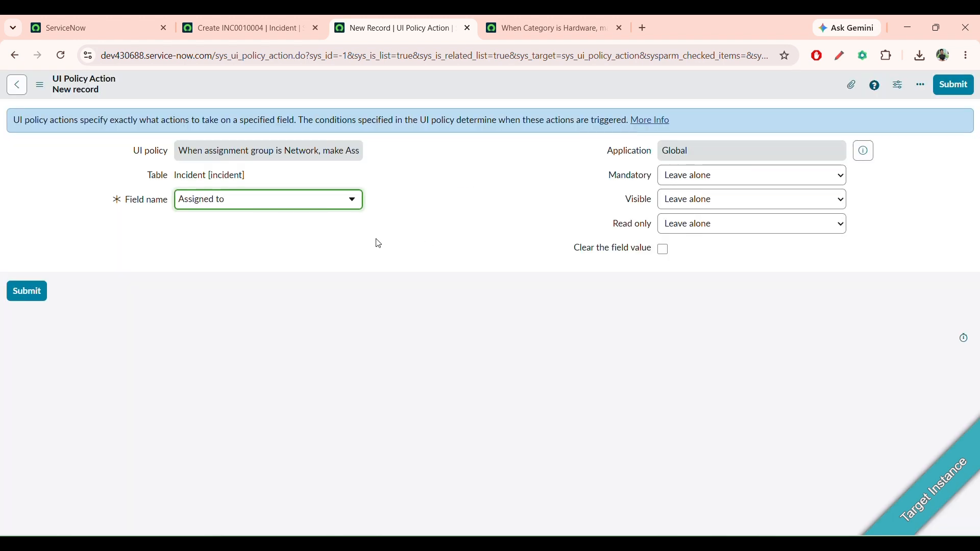
{"action": "left_click", "coordinate": [688, 183]}
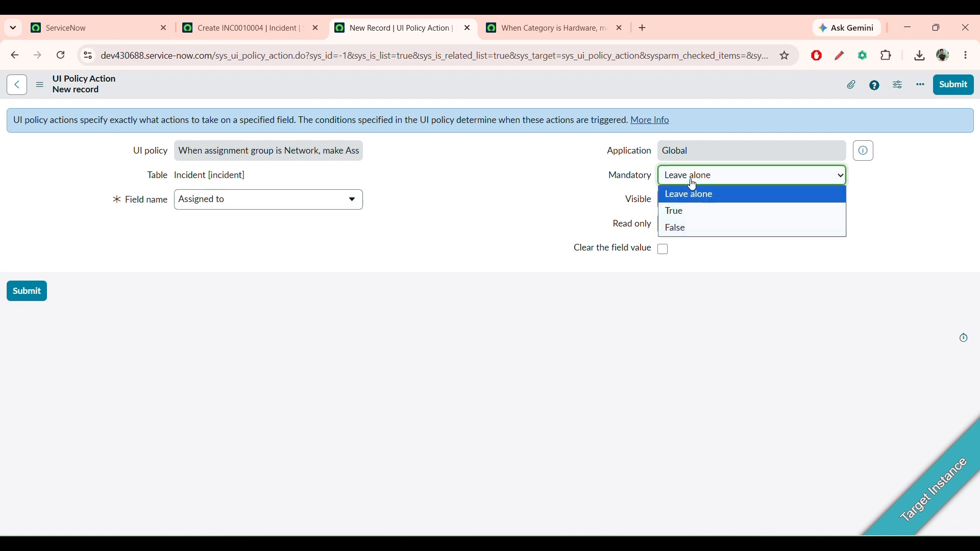
{"action": "left_click", "coordinate": [702, 212]}
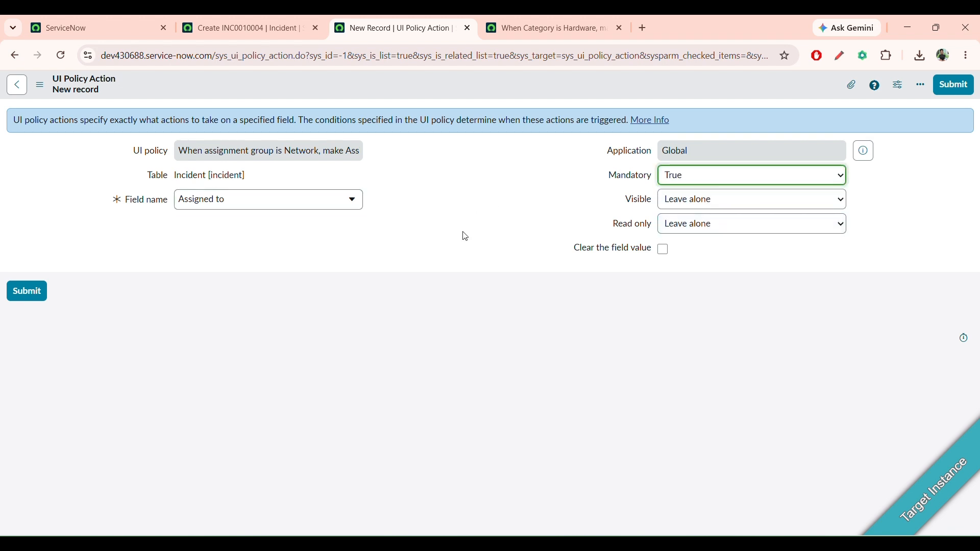
{"action": "left_click", "coordinate": [38, 295]}
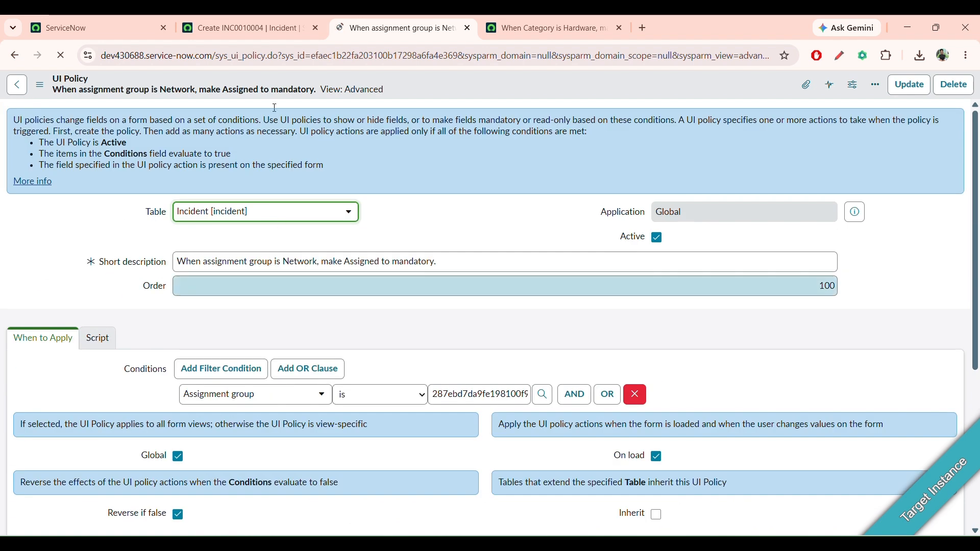
Reload the new incident form and set Assignment group to Network to check whether Assigned to becomes mandatory
{"action": "left_click", "coordinate": [265, 29]}
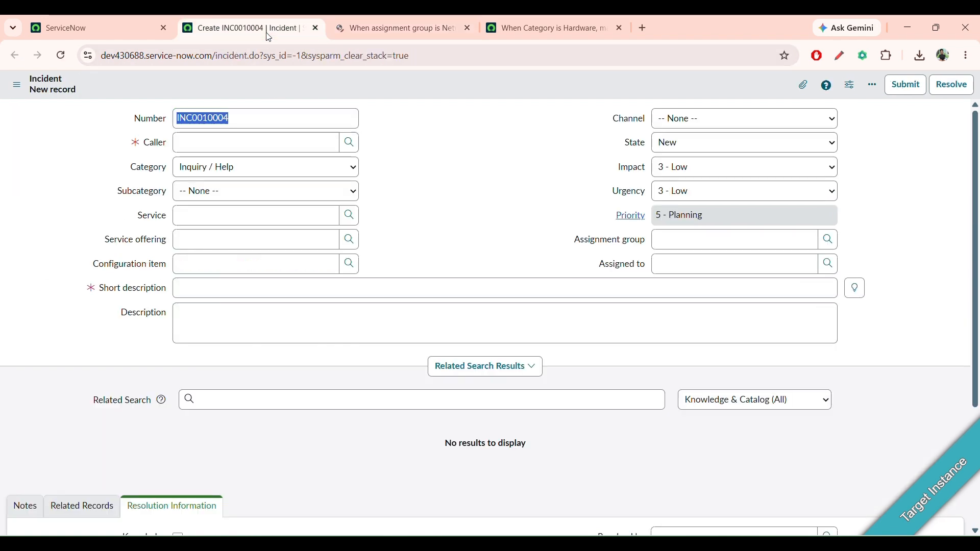
{"action": "left_click", "coordinate": [57, 58]}
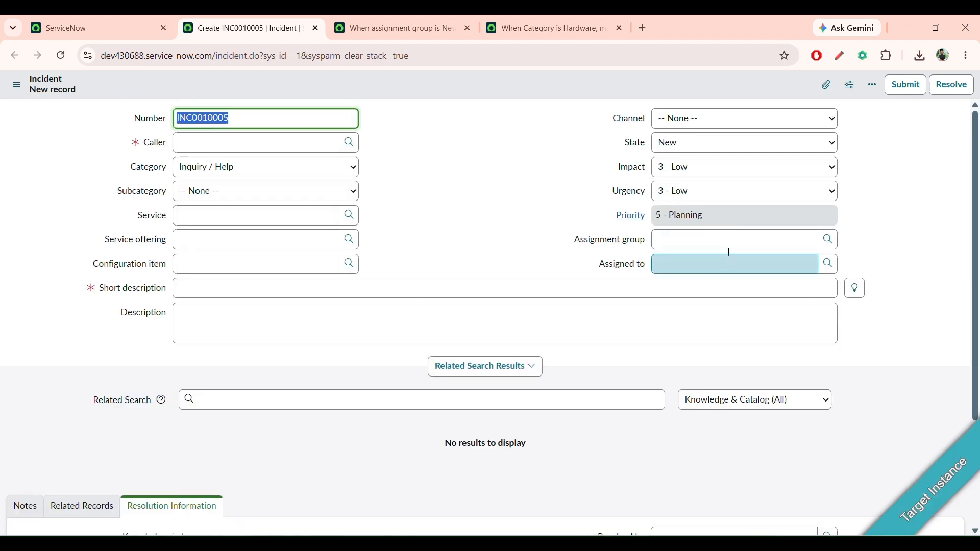
{"action": "left_click", "coordinate": [728, 243]}
{"action": "type", "text": "n"}
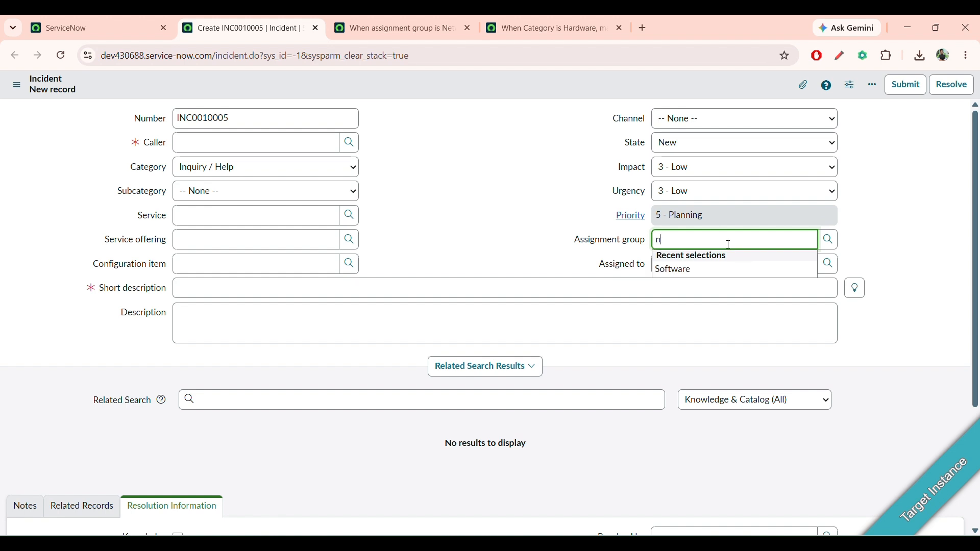
{"action": "type", "text": "t"}
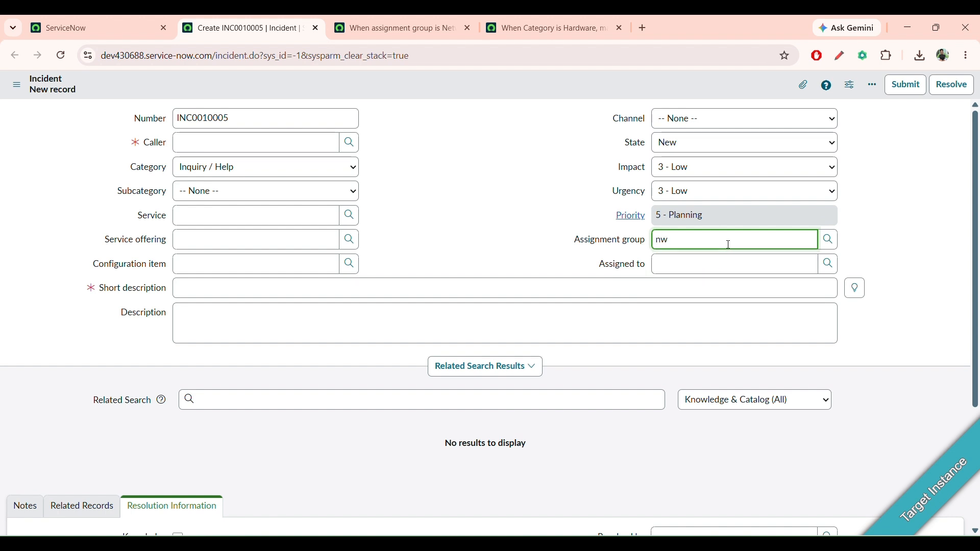
{"action": "type", "text": "e"}
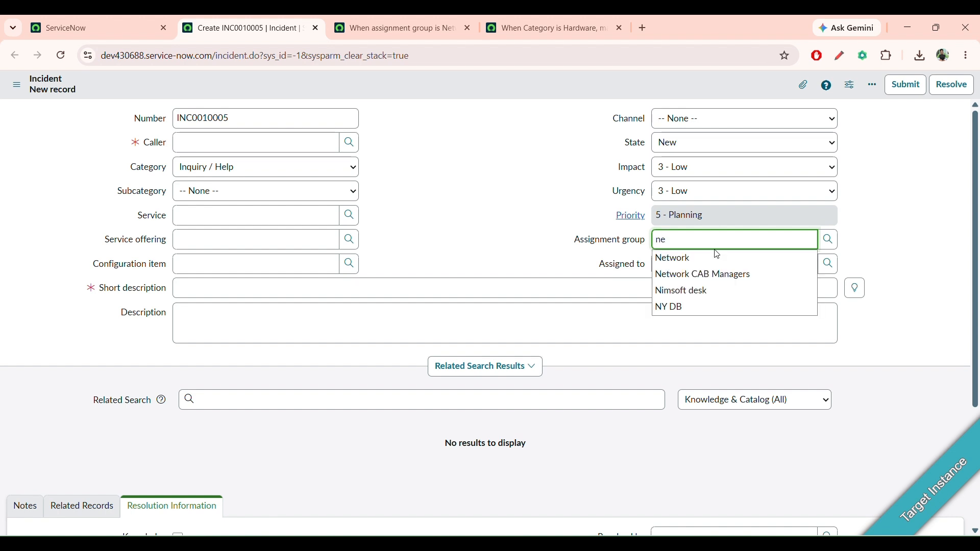
{"action": "left_click", "coordinate": [707, 256]}
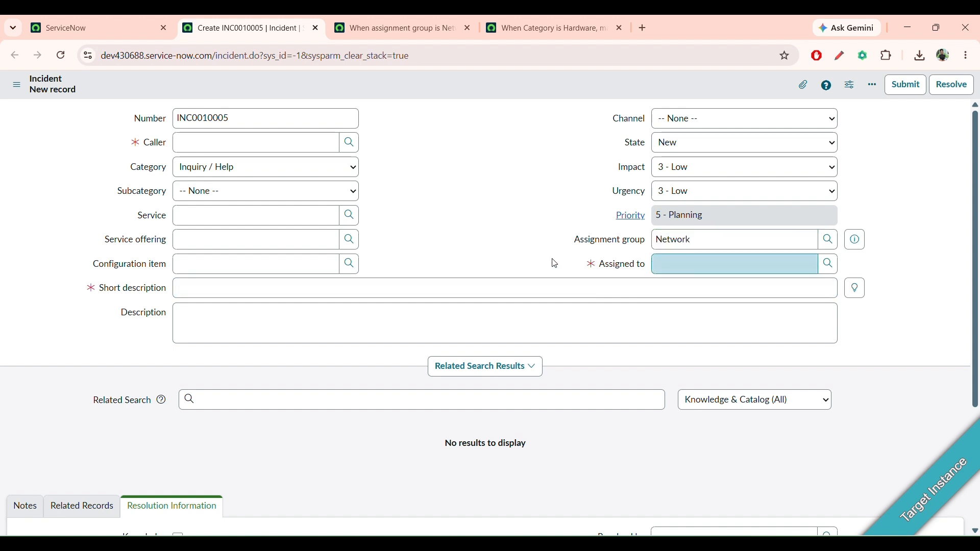
{"action": "left_click_drag", "start_coordinate": [602, 266], "coordinate": [657, 266]}
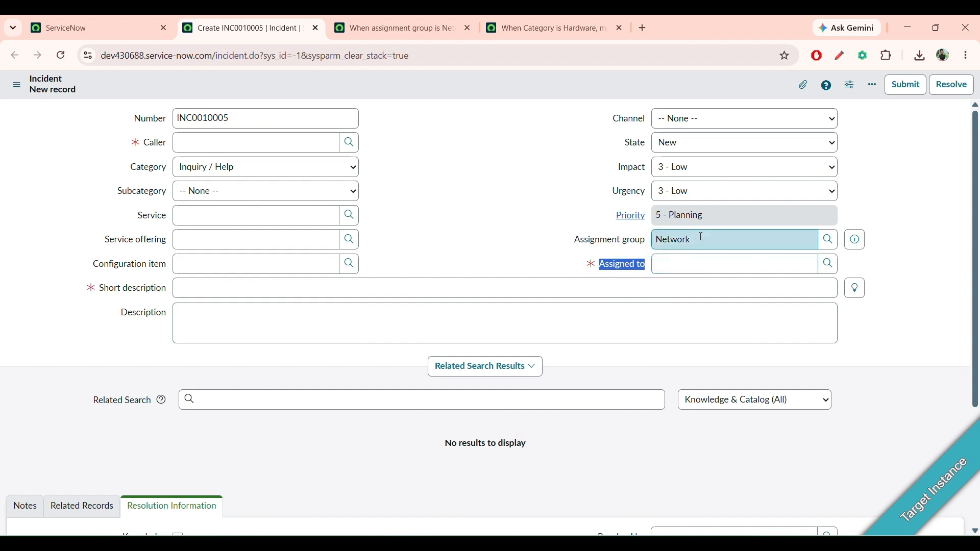
Change the incident's Assignment group to Software to test the policy's reversal on Assigned to
{"action": "double_click", "coordinate": [701, 236]}
{"action": "key", "text": "BackSpace"}
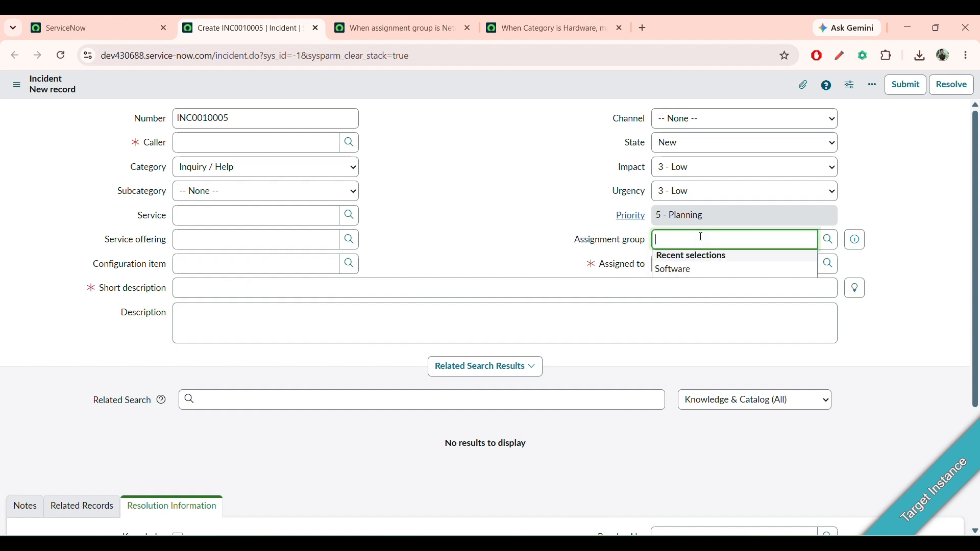
{"action": "left_click", "coordinate": [683, 270]}
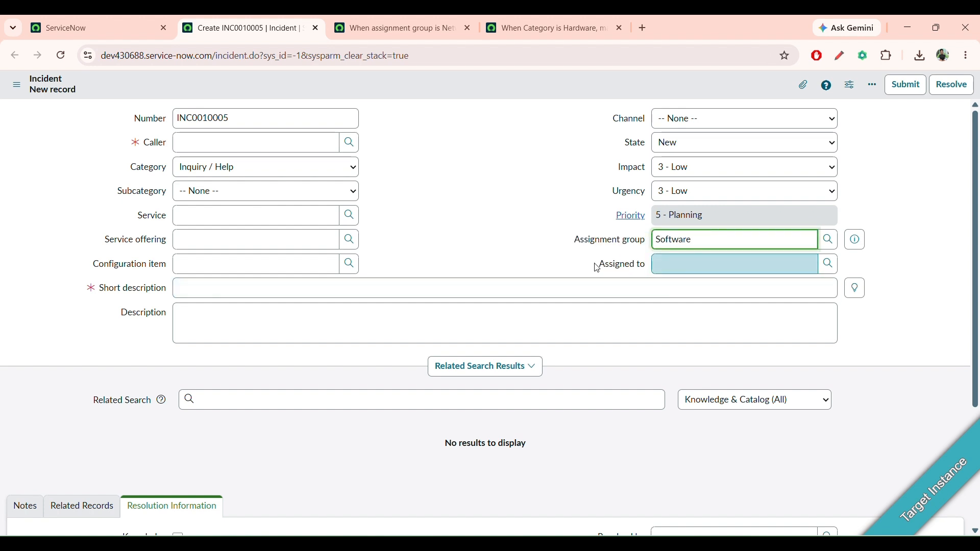
{"action": "left_click", "coordinate": [558, 266]}
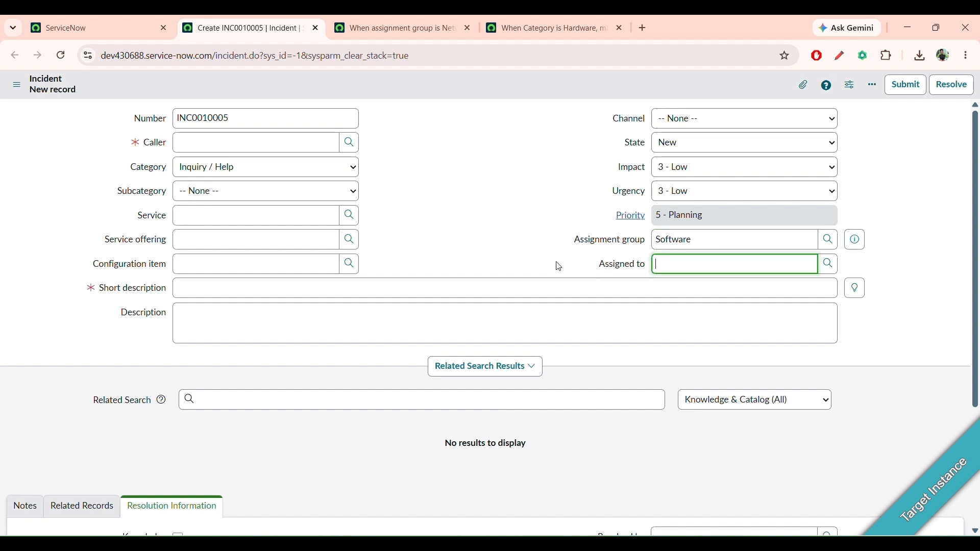
Review the Network UI policy's condition and action, and close all browser tabs after the new incident form
{"action": "left_click", "coordinate": [378, 28]}
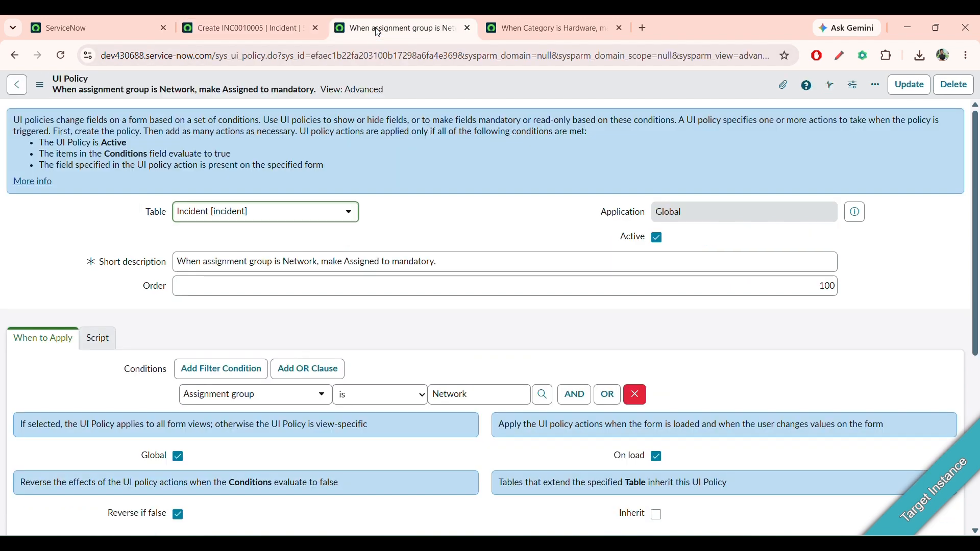
{"action": "scroll", "coordinate": [376, 349], "scroll_direction": "down", "scroll_amount": 4}
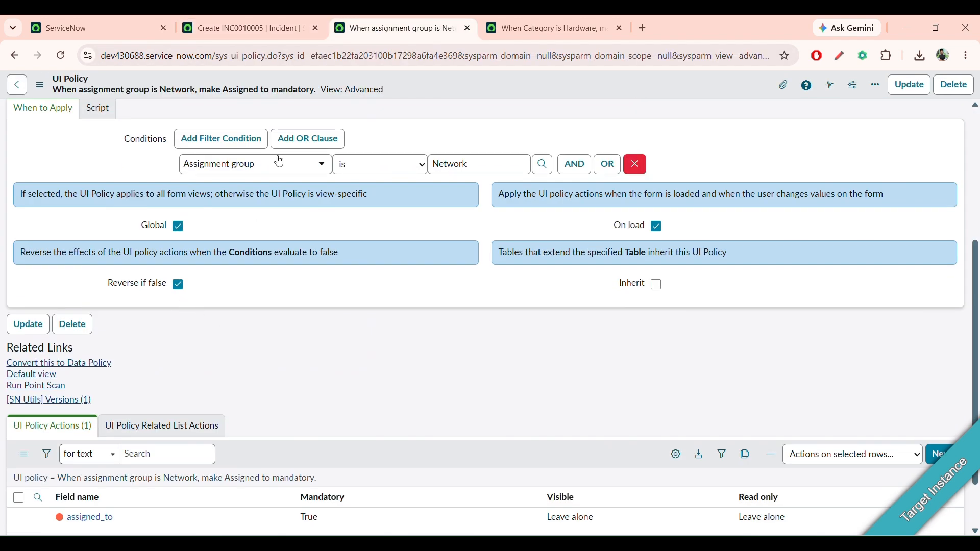
{"action": "left_click", "coordinate": [265, 29]}
{"action": "right_click", "coordinate": [263, 31]}
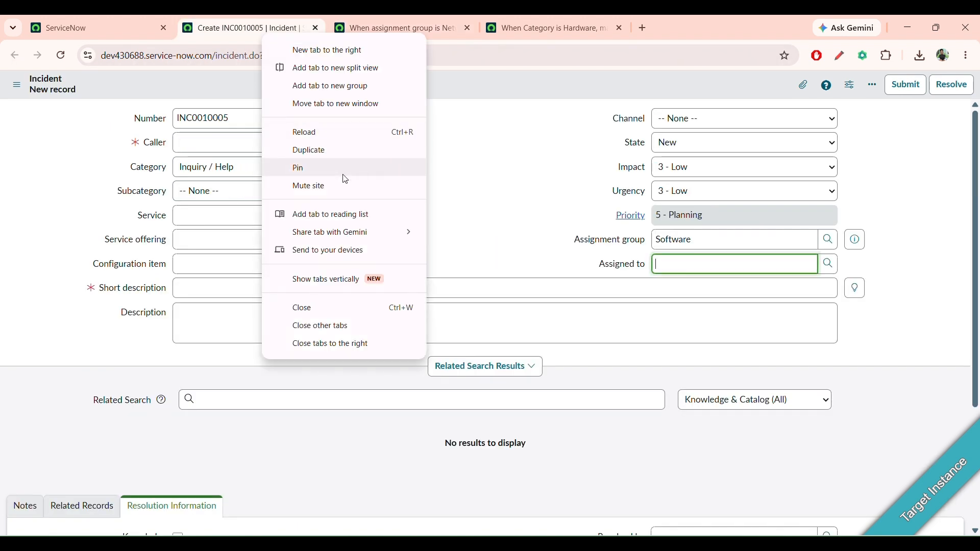
{"action": "left_click", "coordinate": [335, 343]}
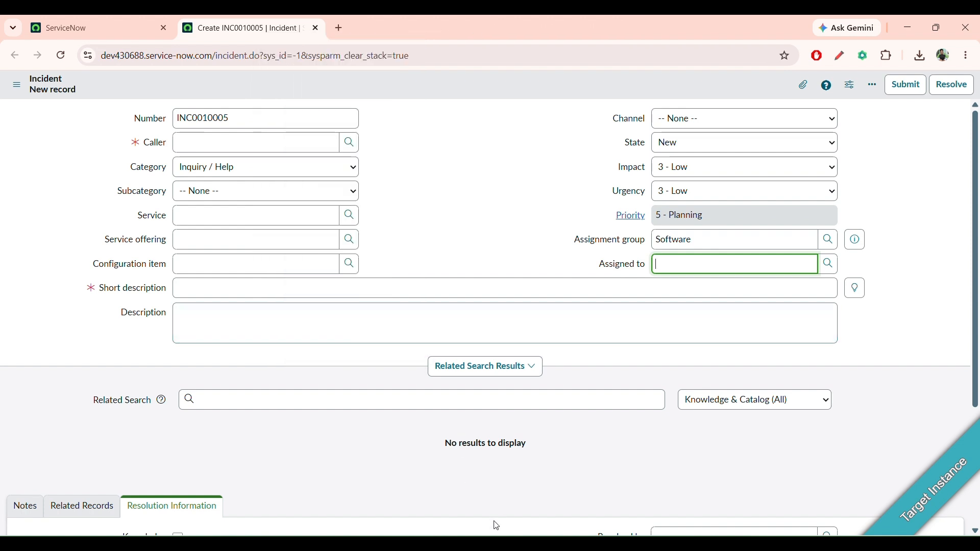
Check the next use case in the Excel workbook and start a new UI policy from the UI Policies list in a separate ServiceNow tab
{"action": "key", "text": "alt+Tab"}
{"action": "key", "text": "ctrl+c"}
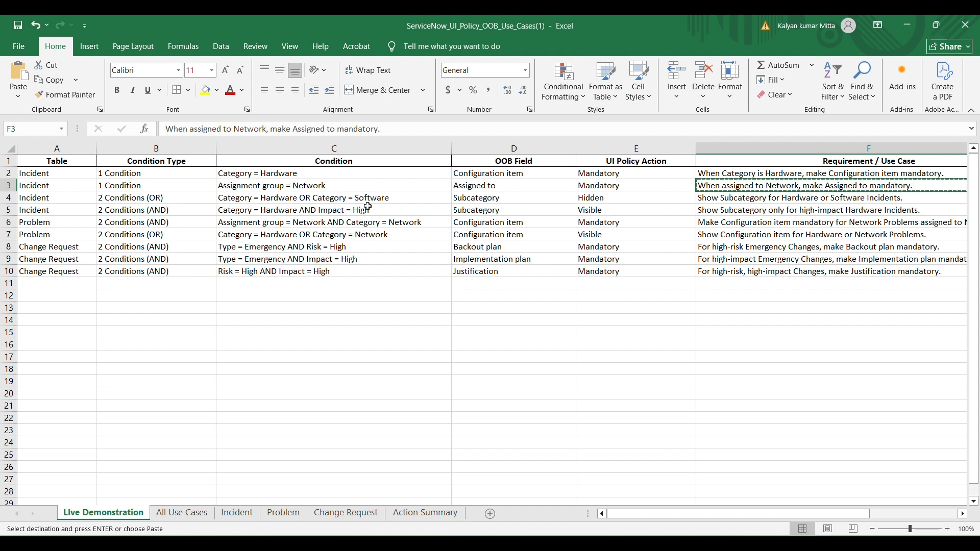
{"action": "key", "text": "alt+Tab"}
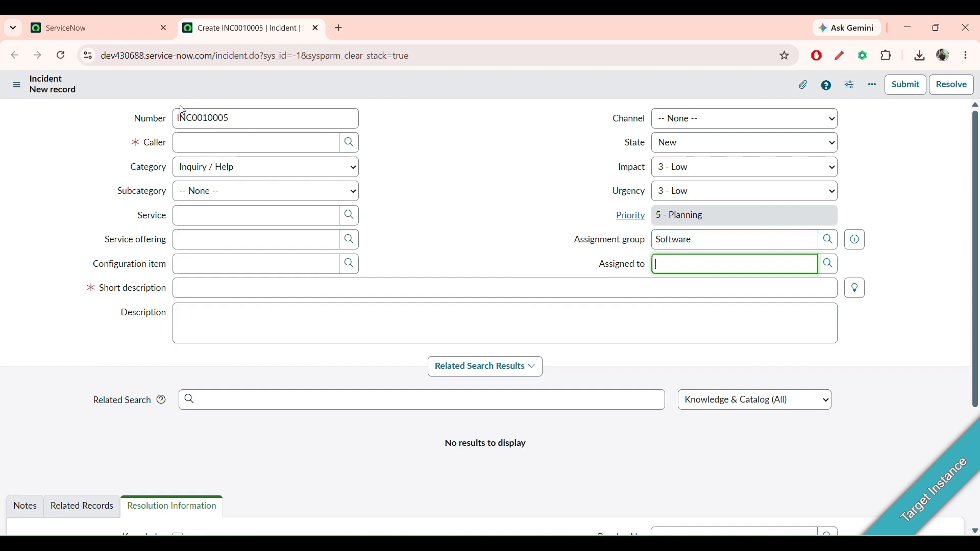
{"action": "left_click", "coordinate": [104, 28]}
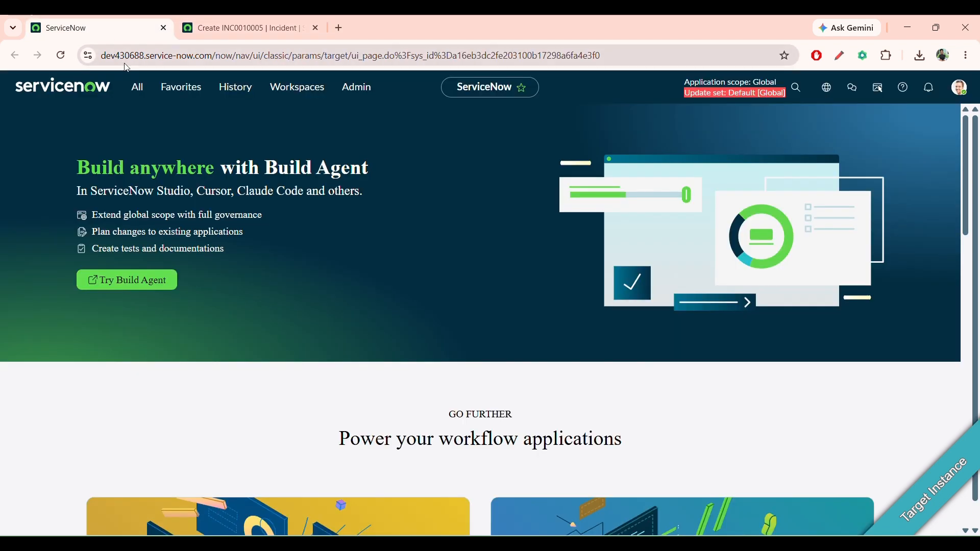
{"action": "left_click", "coordinate": [145, 96]}
{"action": "scroll", "coordinate": [127, 230], "scroll_direction": "down", "scroll_amount": 1}
{"action": "left_click", "coordinate": [102, 282], "text": "ctrl"}
{"action": "left_click", "coordinate": [345, 23]}
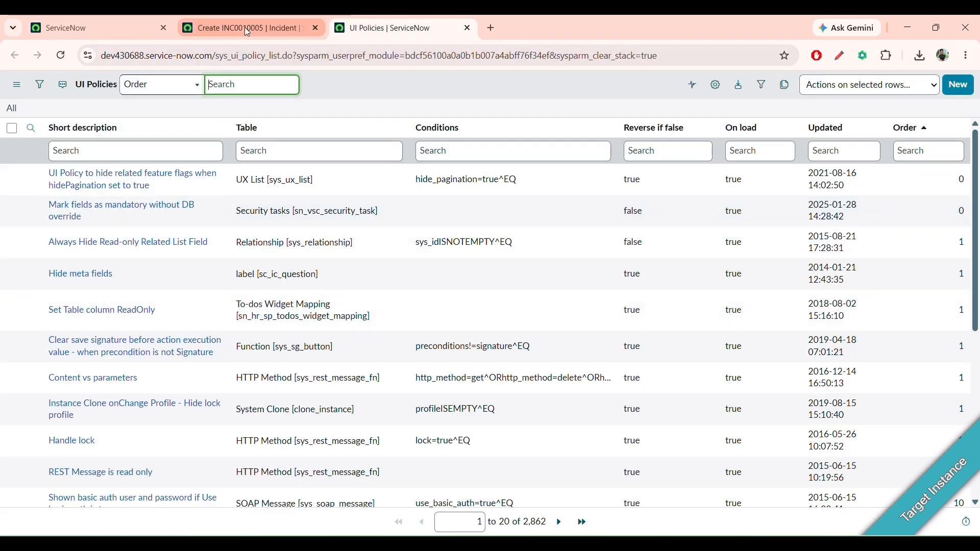
{"action": "left_click", "coordinate": [247, 29]}
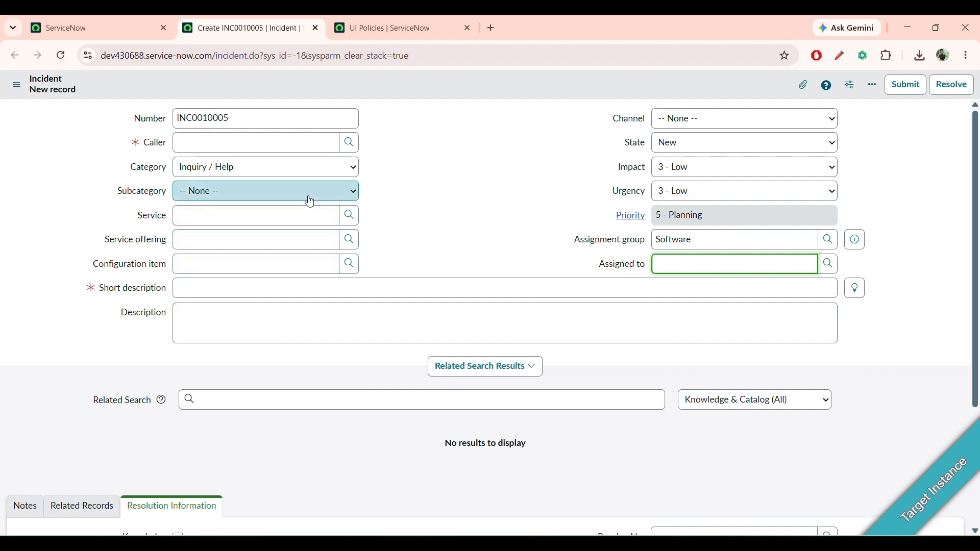
{"action": "left_click", "coordinate": [355, 32]}
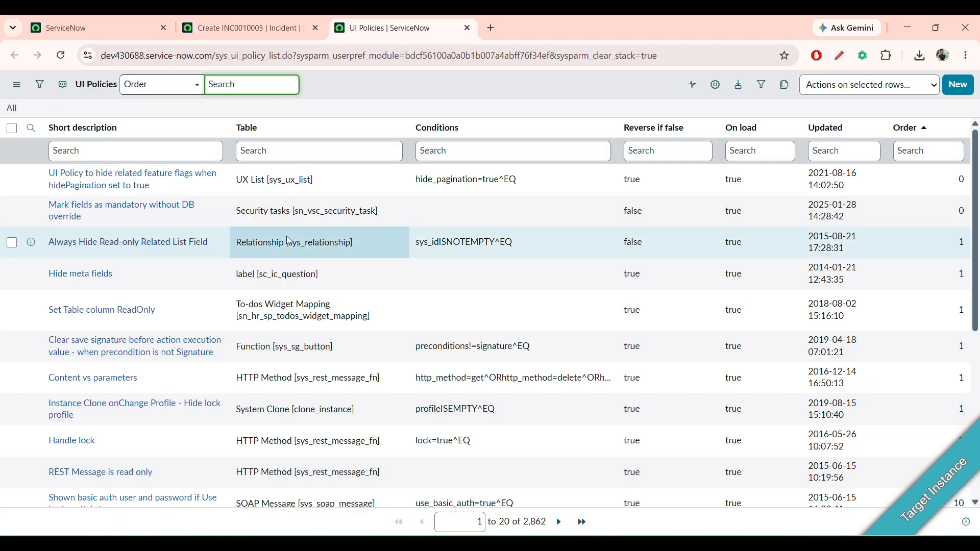
{"action": "left_click", "coordinate": [964, 89]}
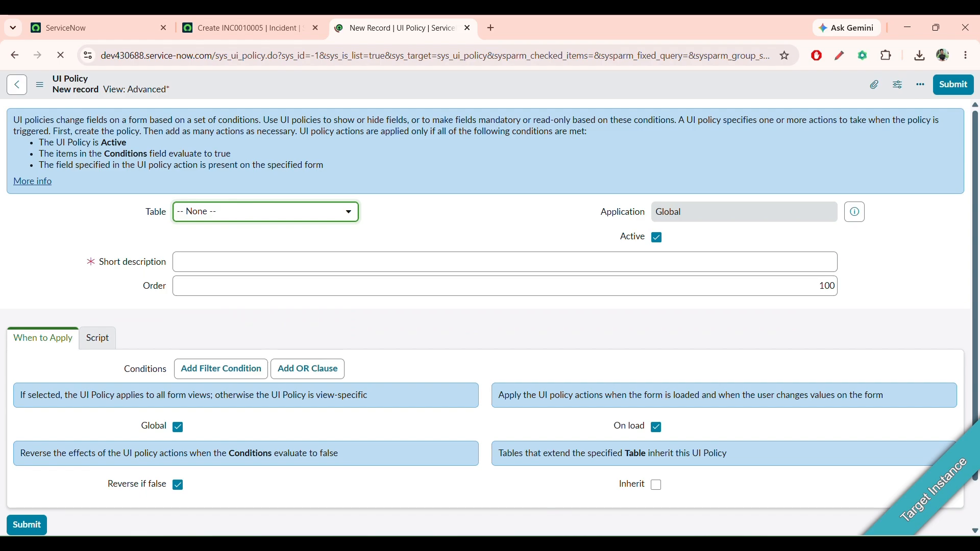
Copy the requirement "Show Subcategory for Hardware or Software Incidents." from the Excel workbook into the new UI policy's Short description in ServiceNow
{"action": "key", "text": "alt+Tab"}
{"action": "left_click", "coordinate": [731, 206]}
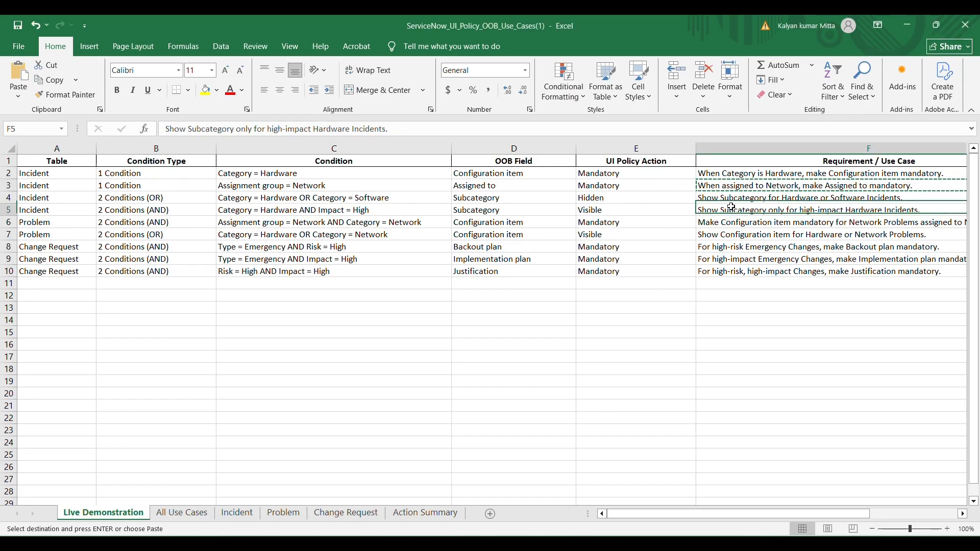
{"action": "left_click", "coordinate": [748, 198]}
{"action": "key", "text": "ctrl+c"}
{"action": "key", "text": "alt+Tab"}
{"action": "left_click", "coordinate": [420, 261]}
{"action": "key", "text": "ctrl+v"}
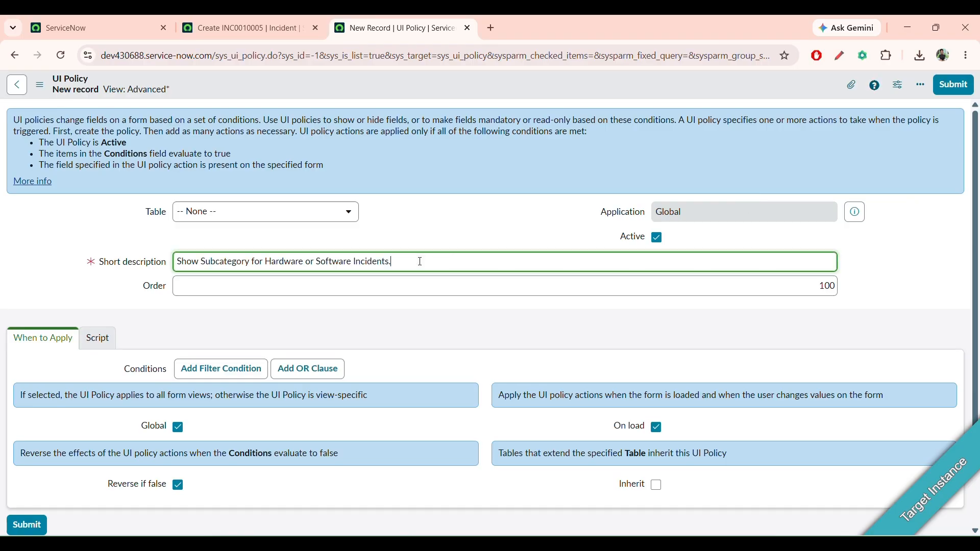
Set the Table of the Subcategory UI policy to Incident [incident]
{"action": "left_click", "coordinate": [281, 215]}
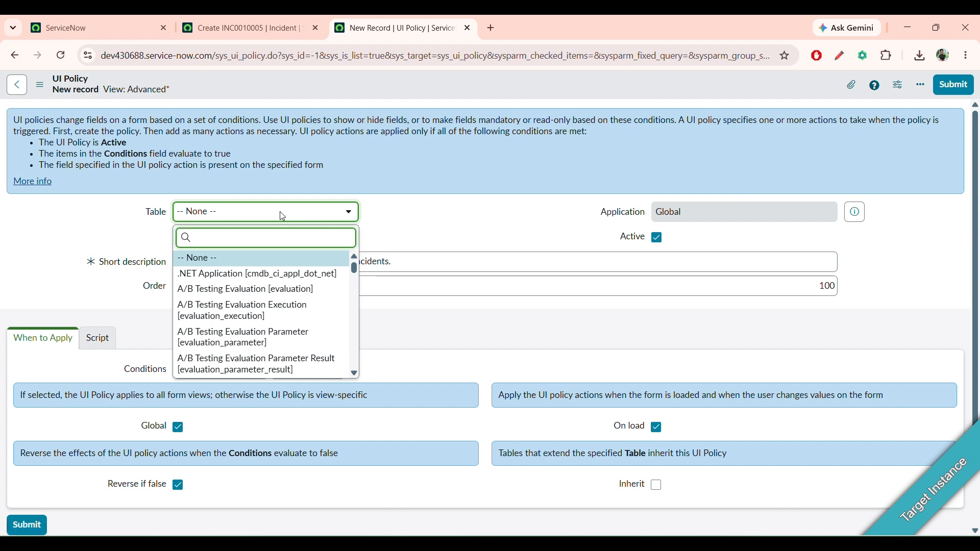
{"action": "type", "text": "incident"}
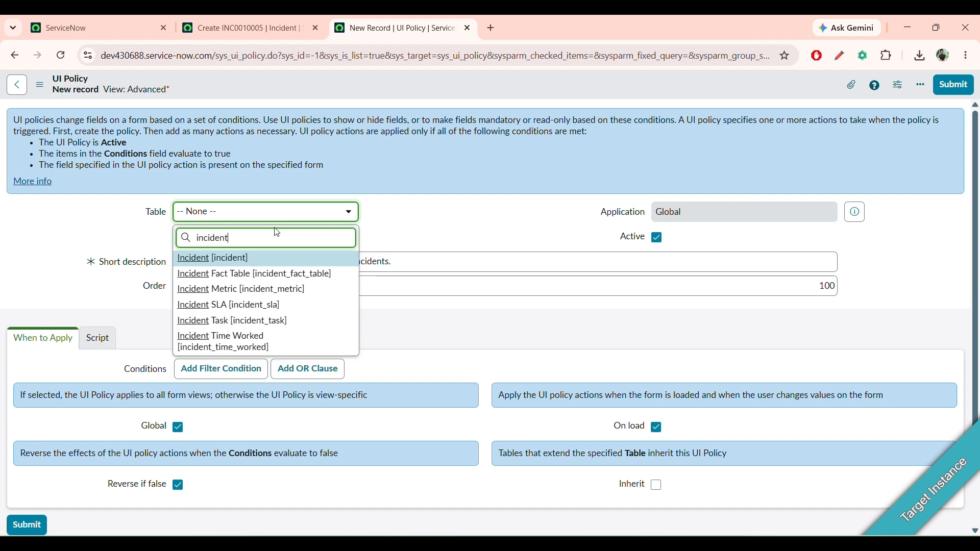
{"action": "left_click", "coordinate": [245, 259]}
Add a condition to the Subcategory UI policy so that Category is Software
{"action": "scroll", "coordinate": [321, 316], "scroll_direction": "down", "scroll_amount": 2}
{"action": "left_click", "coordinate": [309, 295]}
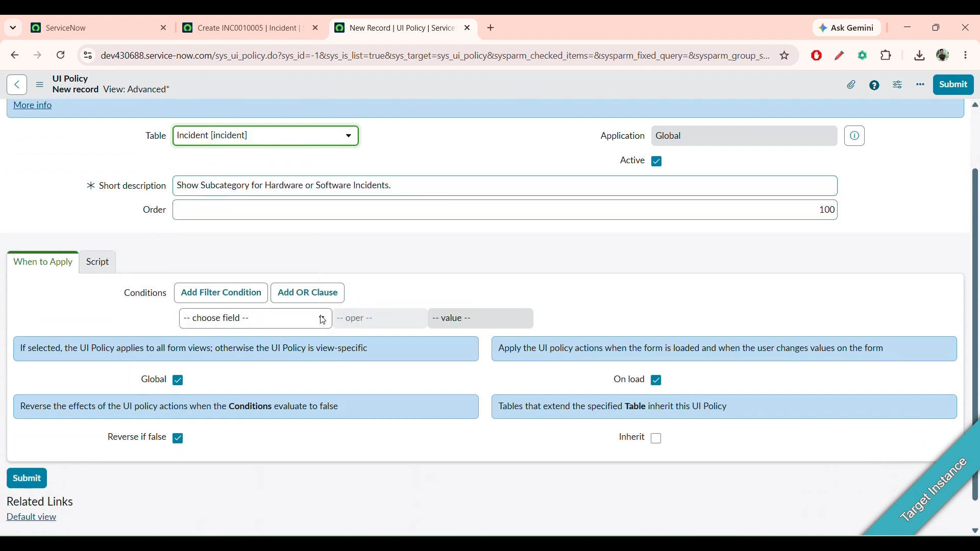
{"action": "left_click", "coordinate": [262, 325]}
{"action": "type", "text": "cta"}
{"action": "key", "text": "BackSpace"}
{"action": "key", "text": "BackSpace"}
{"action": "type", "text": "a"}
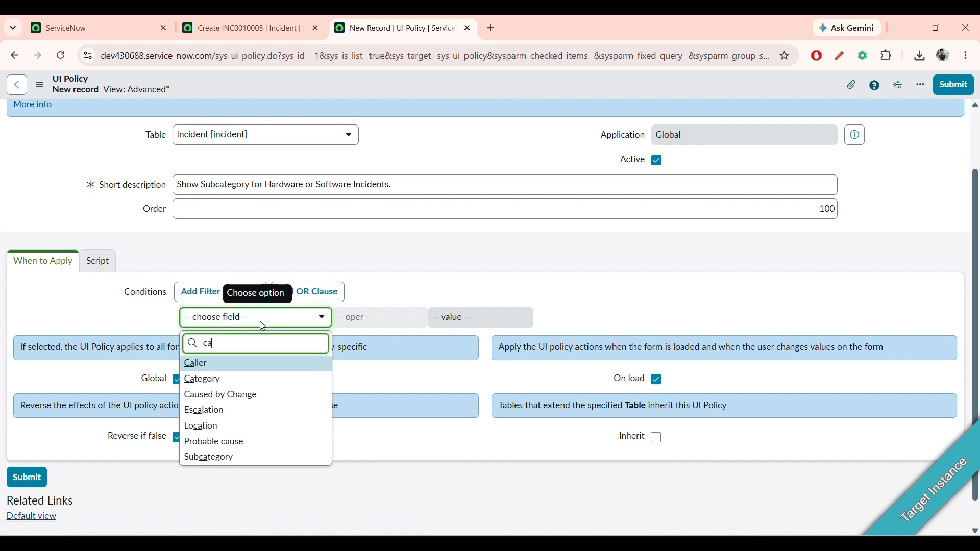
{"action": "type", "text": "t"}
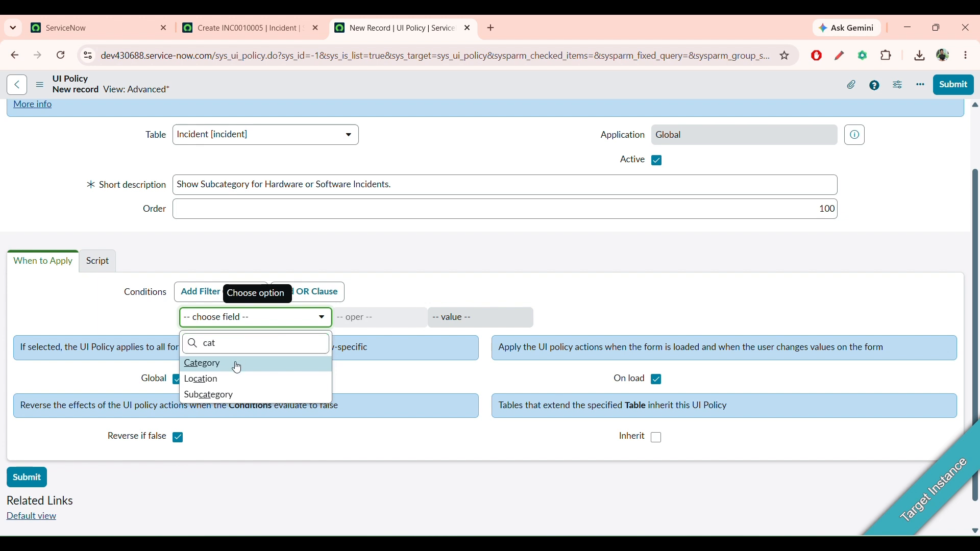
{"action": "left_click", "coordinate": [316, 362]}
{"action": "left_click", "coordinate": [497, 319]}
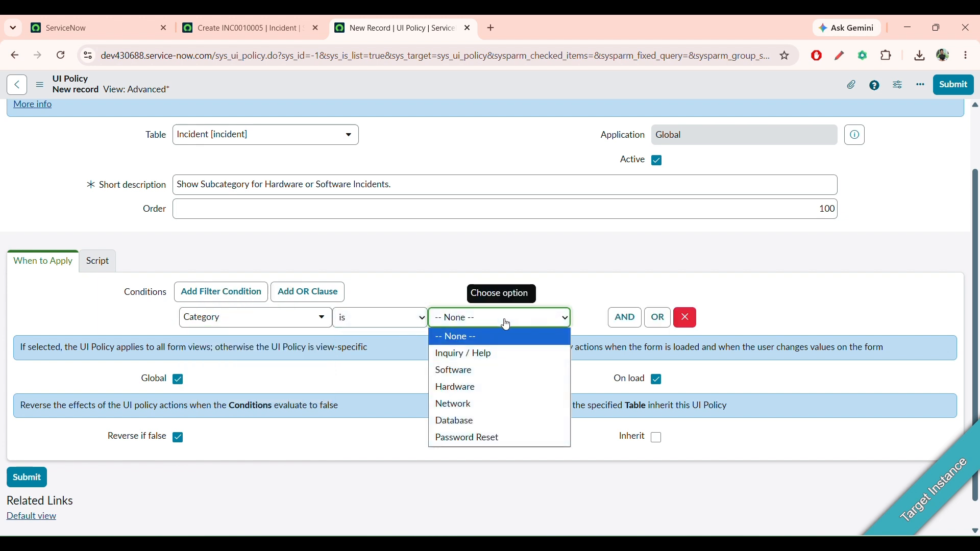
{"action": "left_click", "coordinate": [465, 373]}
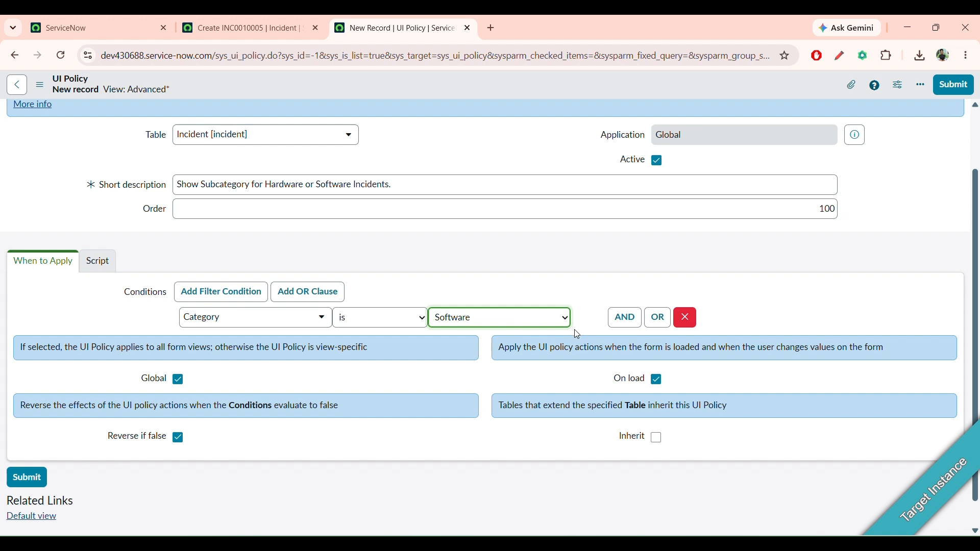
Add an OR condition to the policy so that it also applies when Category is Hardware
{"action": "left_click", "coordinate": [658, 321]}
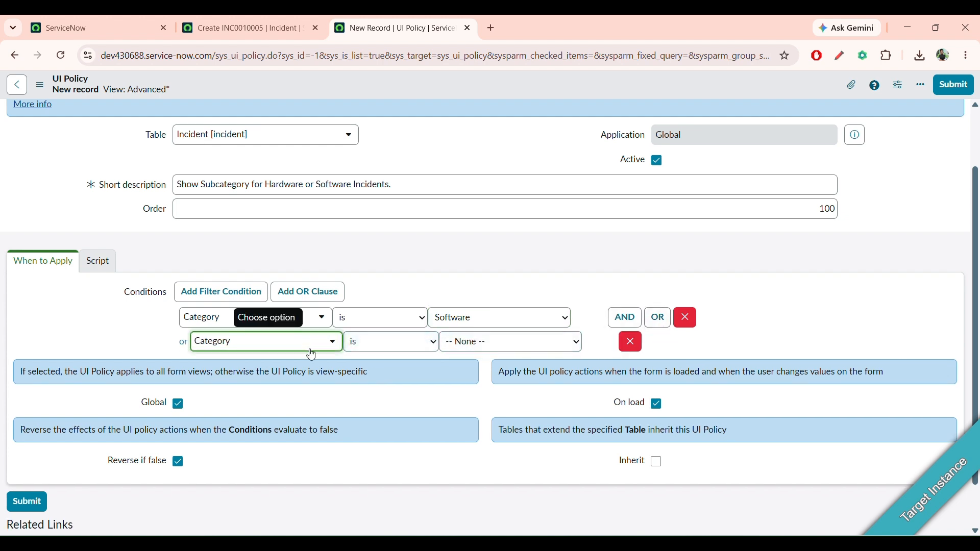
{"action": "left_click", "coordinate": [534, 342]}
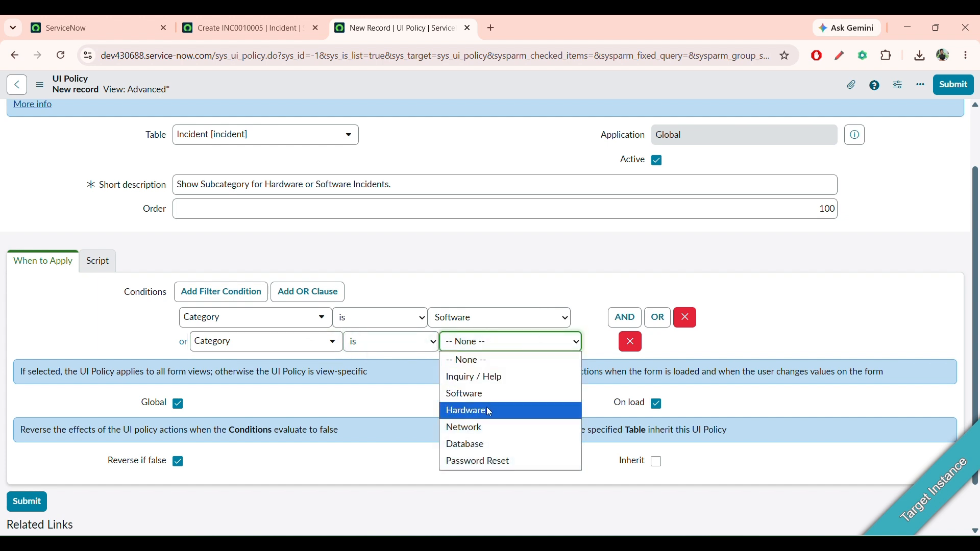
{"action": "left_click", "coordinate": [457, 411]}
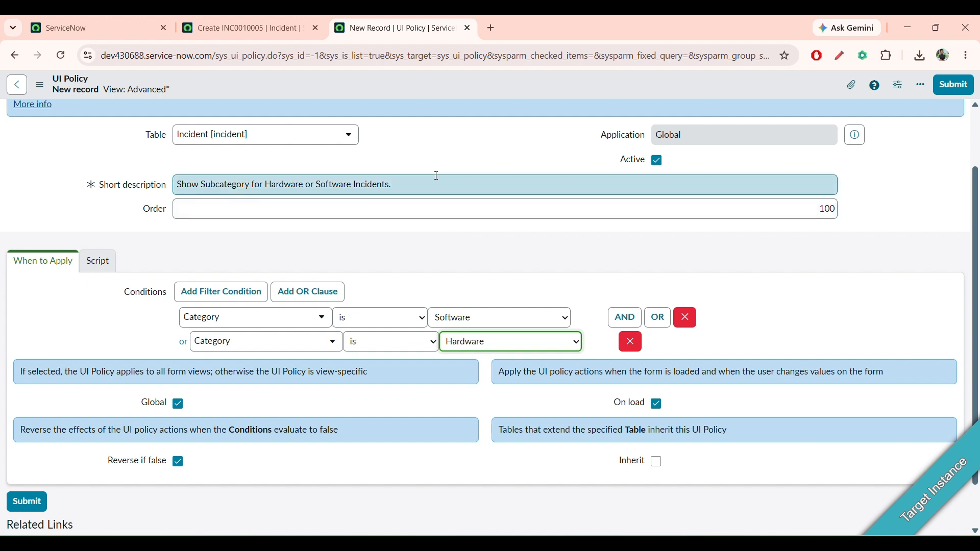
{"action": "left_click", "coordinate": [396, 254]}
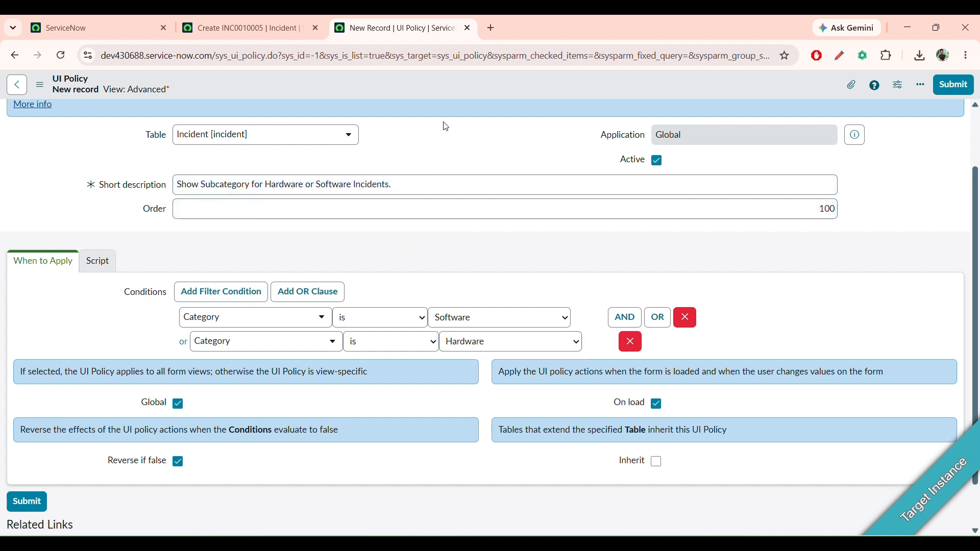
Save the Subcategory UI policy without leaving the record and start a new UI policy action for it
{"action": "right_click", "coordinate": [442, 88]}
{"action": "key", "text": "Escape"}
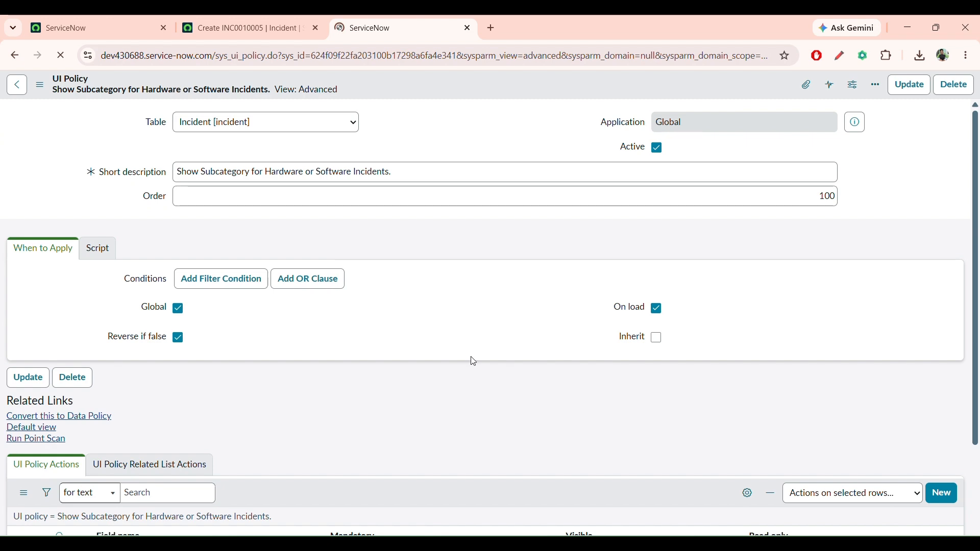
{"action": "scroll", "coordinate": [472, 360], "scroll_direction": "down", "scroll_amount": 2}
{"action": "scroll", "coordinate": [593, 366], "scroll_direction": "down", "scroll_amount": 3}
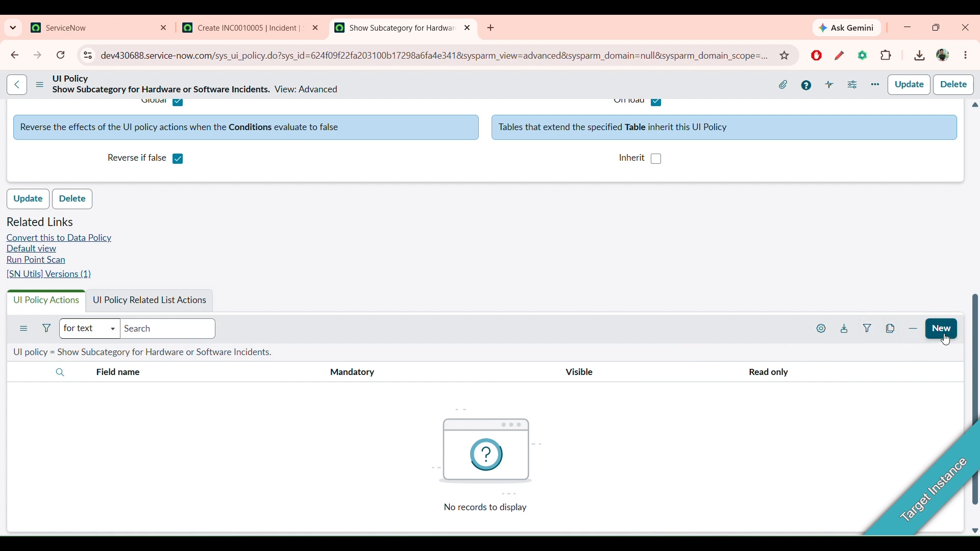
{"action": "left_click", "coordinate": [945, 331]}
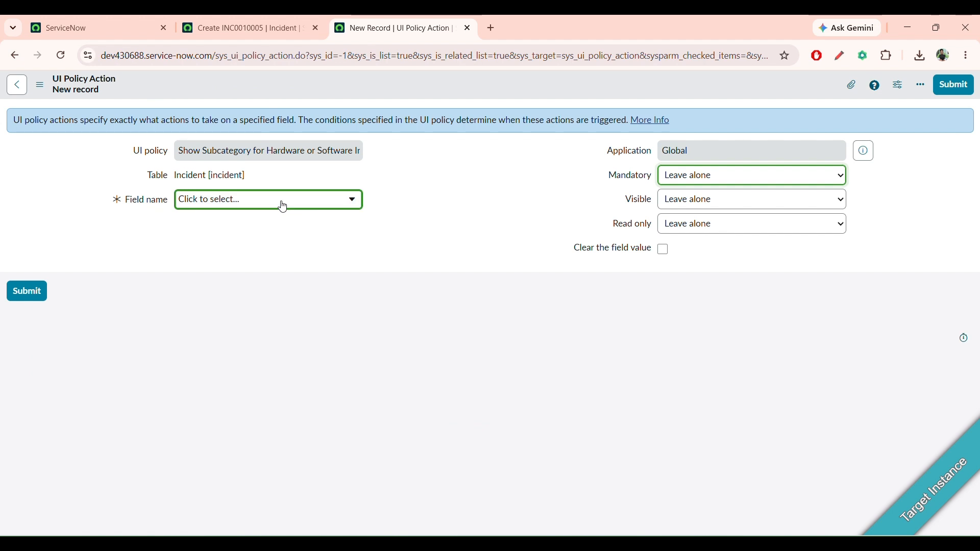
Choose Subcategory as the field name of the new UI policy action
{"action": "left_click", "coordinate": [282, 202]}
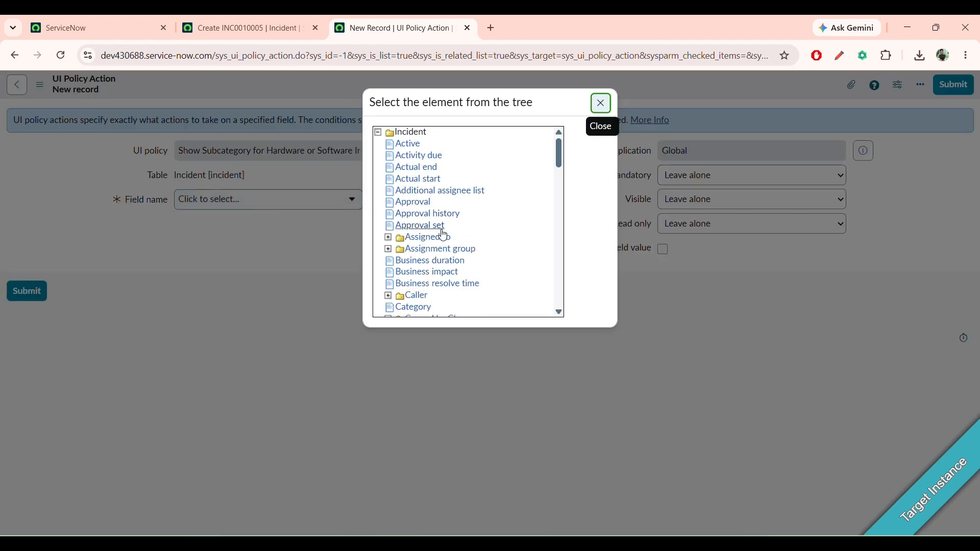
{"action": "scroll", "coordinate": [444, 235], "scroll_direction": "down", "scroll_amount": 15}
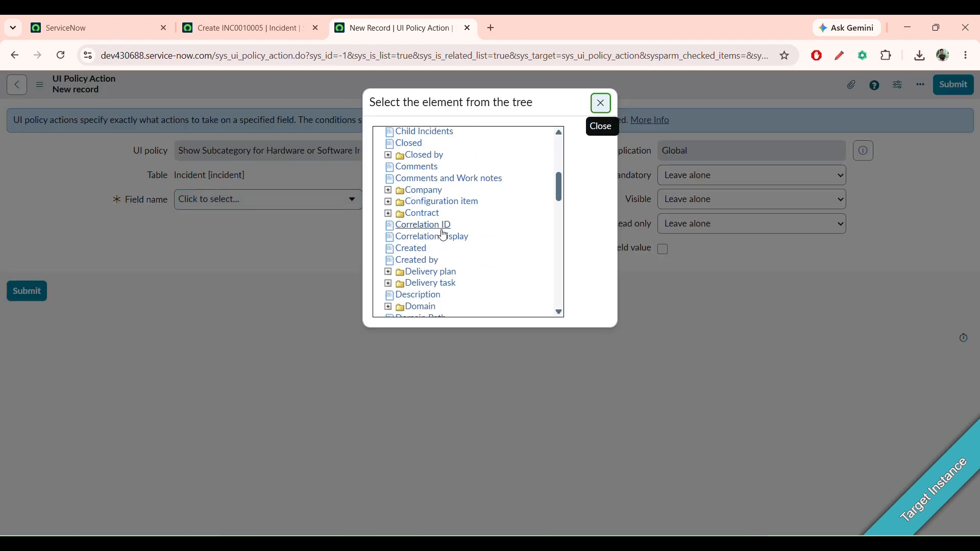
{"action": "scroll", "coordinate": [444, 235], "scroll_direction": "down", "scroll_amount": 6}
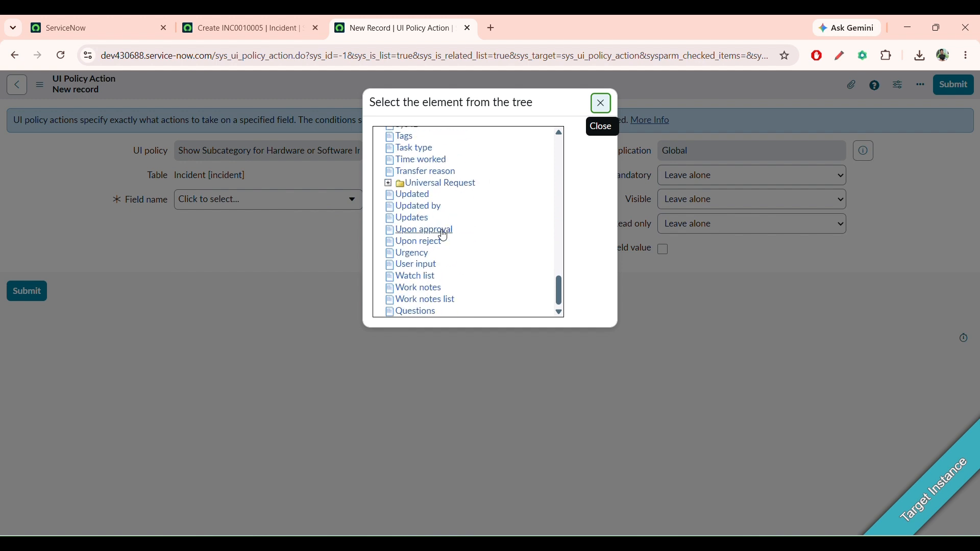
{"action": "scroll", "coordinate": [444, 235], "scroll_direction": "up", "scroll_amount": 3}
{"action": "left_click", "coordinate": [428, 205]}
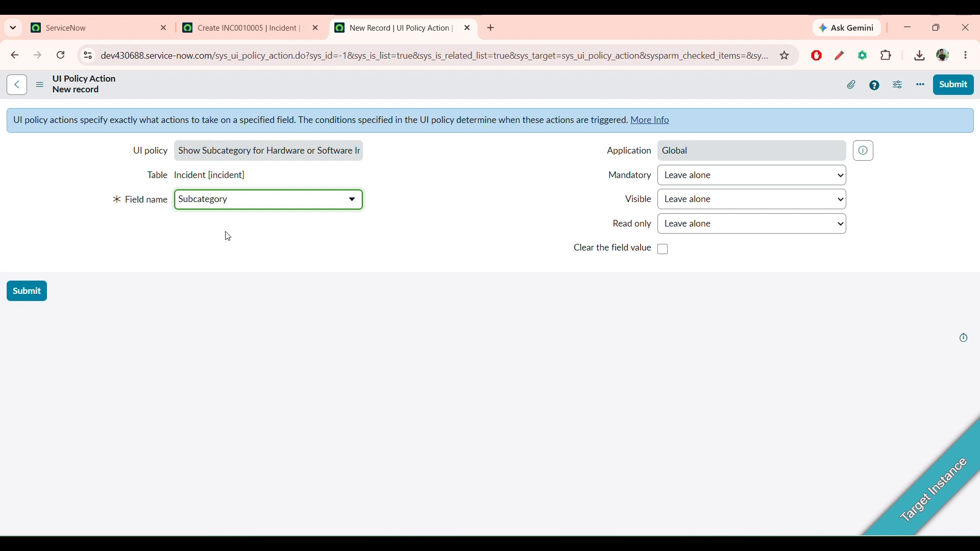
{"action": "left_click", "coordinate": [375, 245]}
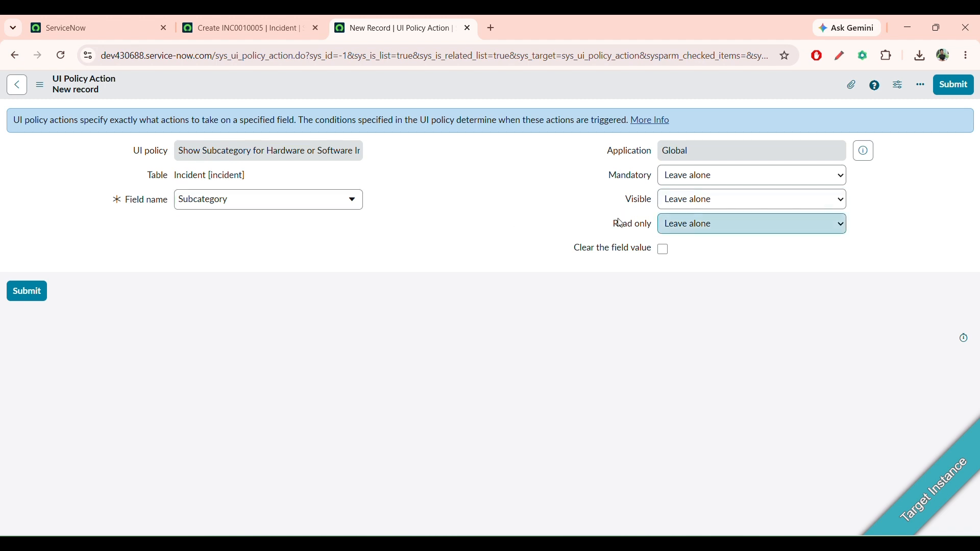
Set Visible to False for the Subcategory action and submit it
{"action": "left_click", "coordinate": [675, 209]}
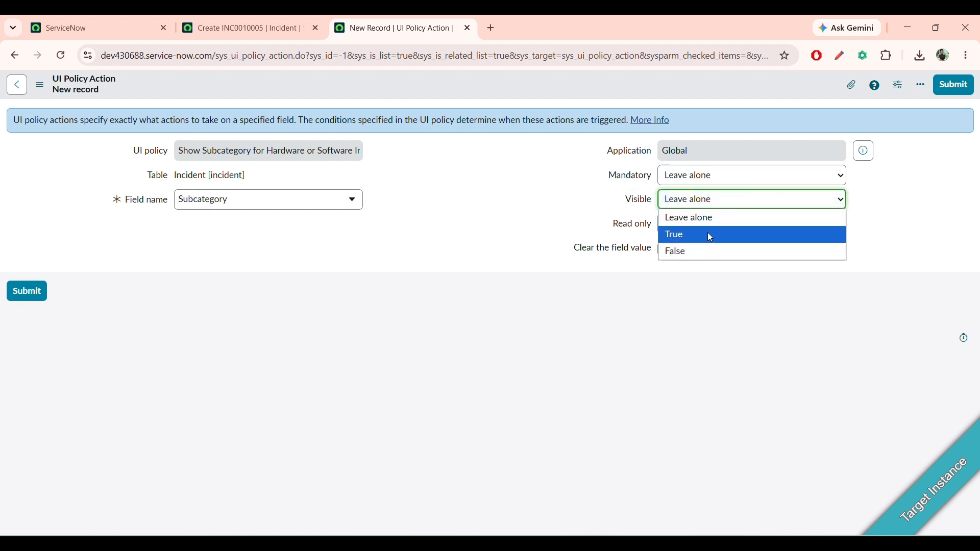
{"action": "left_click", "coordinate": [694, 255]}
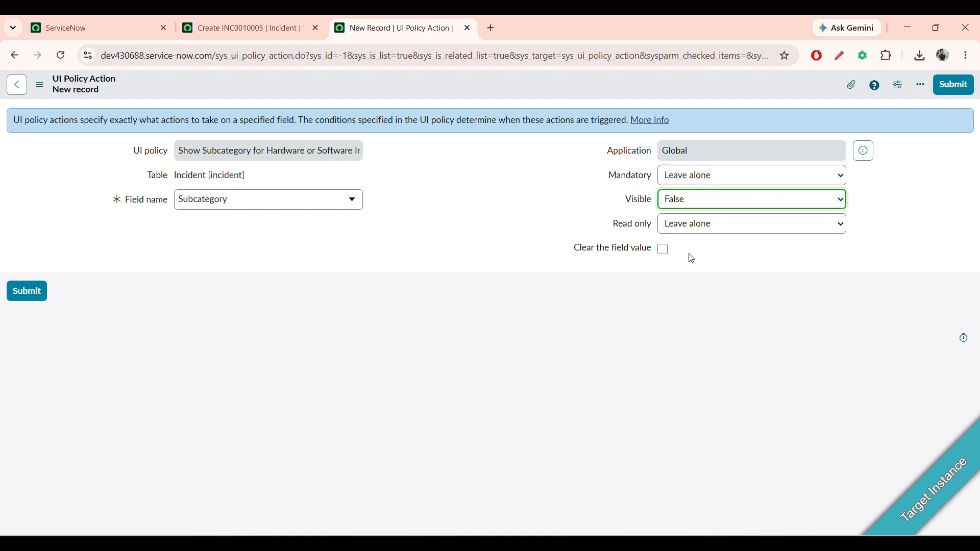
{"action": "left_click", "coordinate": [675, 308]}
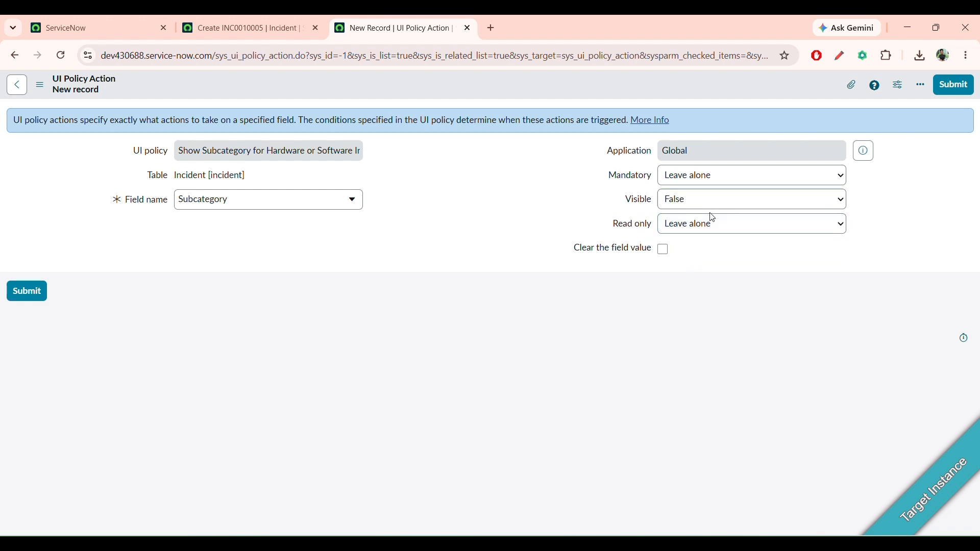
{"action": "left_click", "coordinate": [951, 86]}
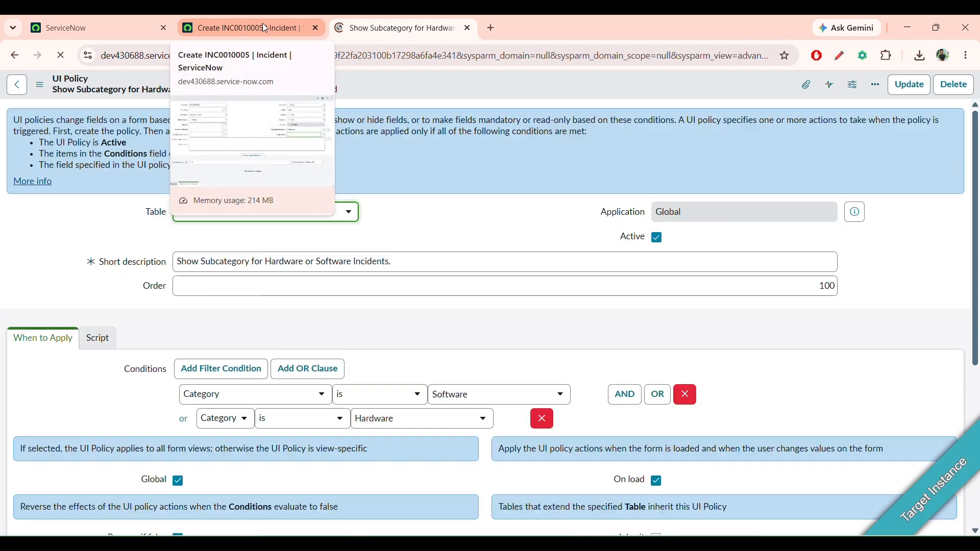
Reload the new incident form in its browser tab, discarding the unsaved entries
{"action": "left_click", "coordinate": [263, 27]}
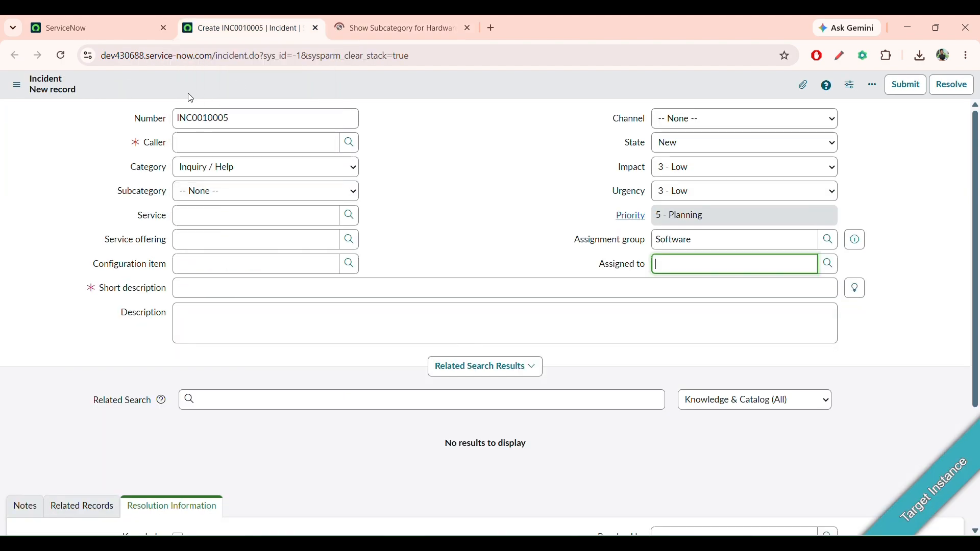
{"action": "left_click", "coordinate": [60, 55]}
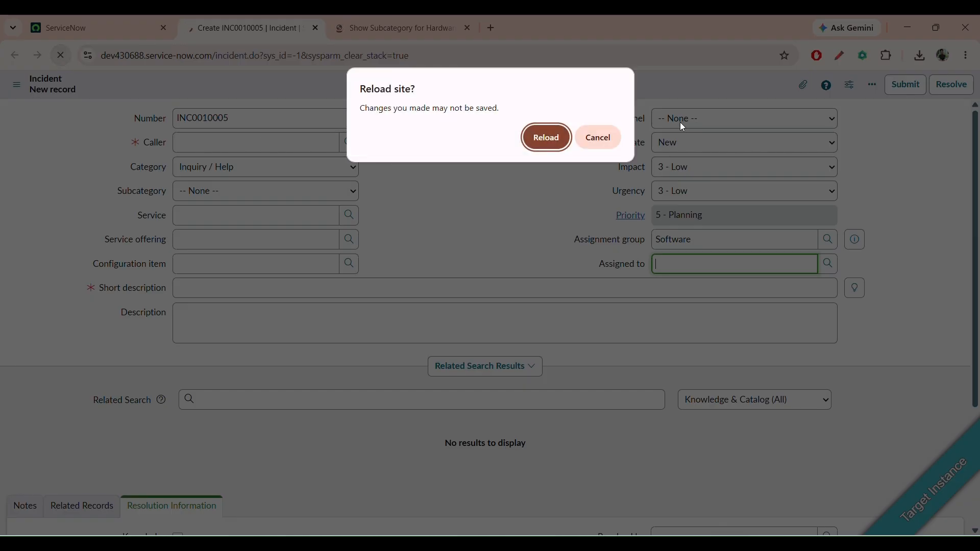
{"action": "left_click", "coordinate": [545, 137]}
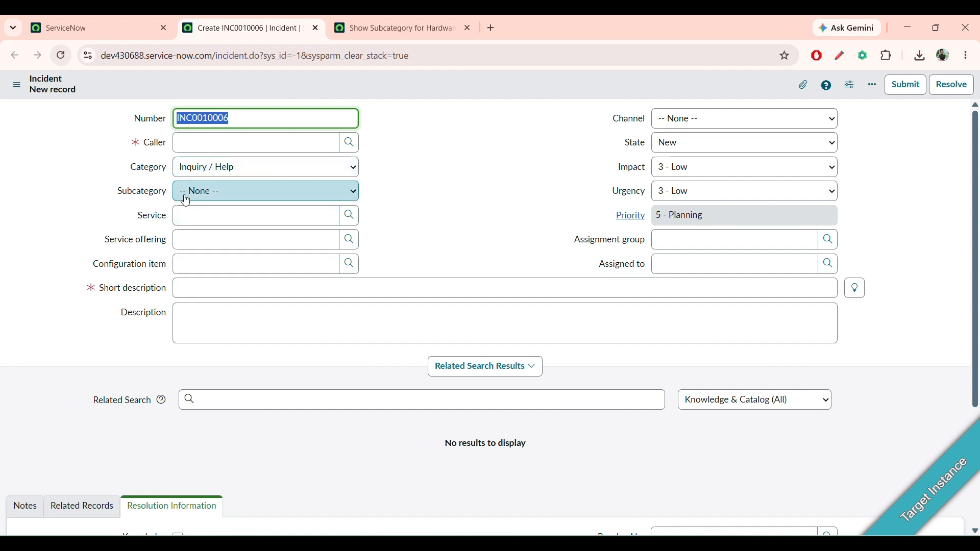
Recheck the UI policy's conditions in its tab, and test the new incident form with Category set to Software
{"action": "left_click", "coordinate": [248, 173]}
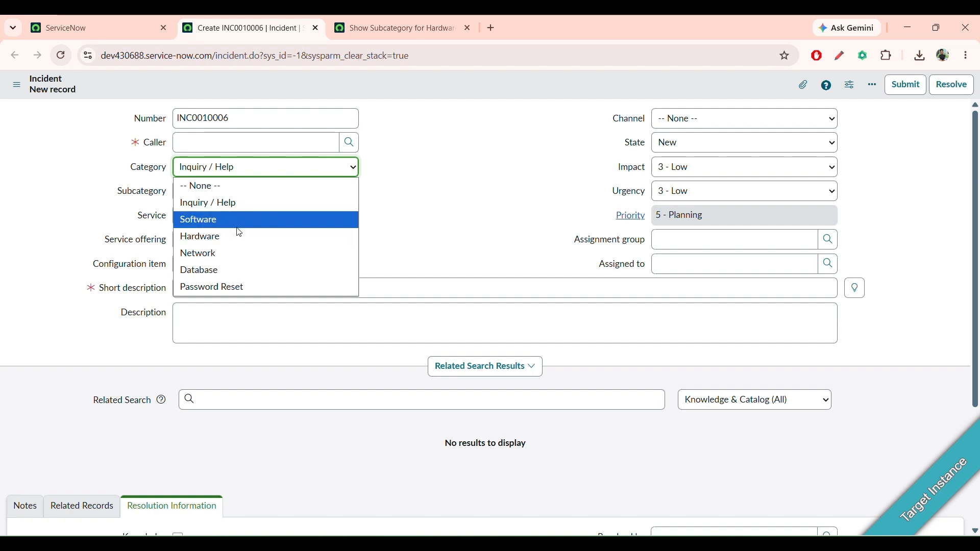
{"action": "left_click", "coordinate": [352, 34]}
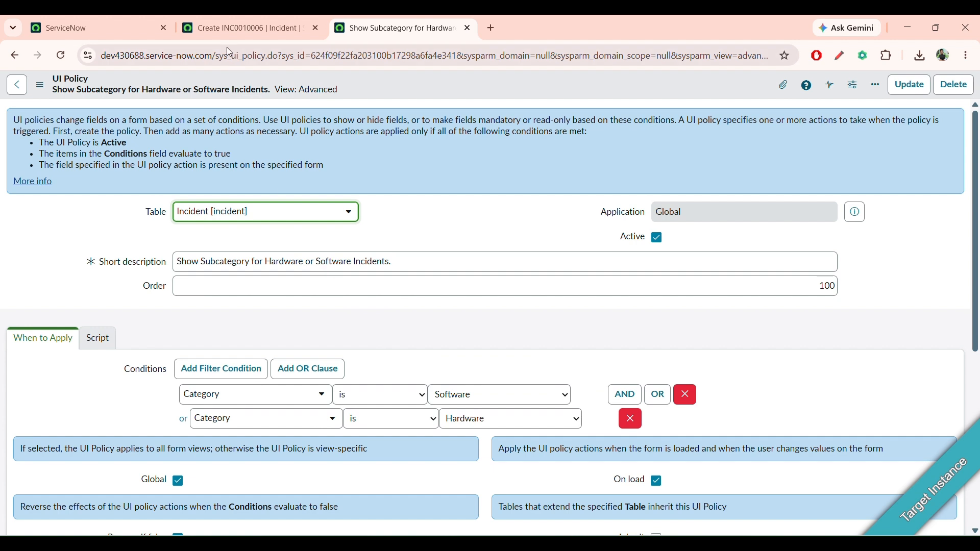
{"action": "left_click", "coordinate": [209, 25]}
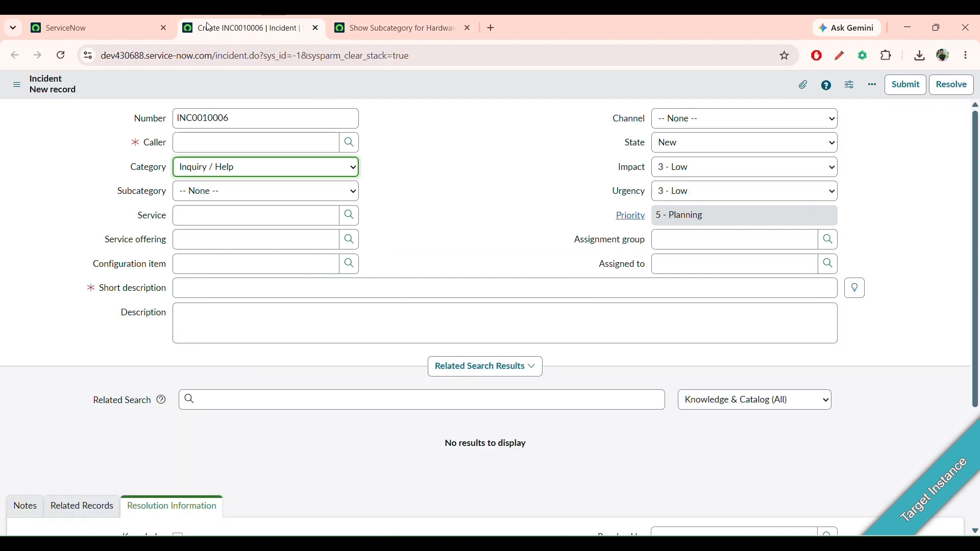
{"action": "left_click", "coordinate": [224, 175]}
{"action": "left_click", "coordinate": [225, 220]}
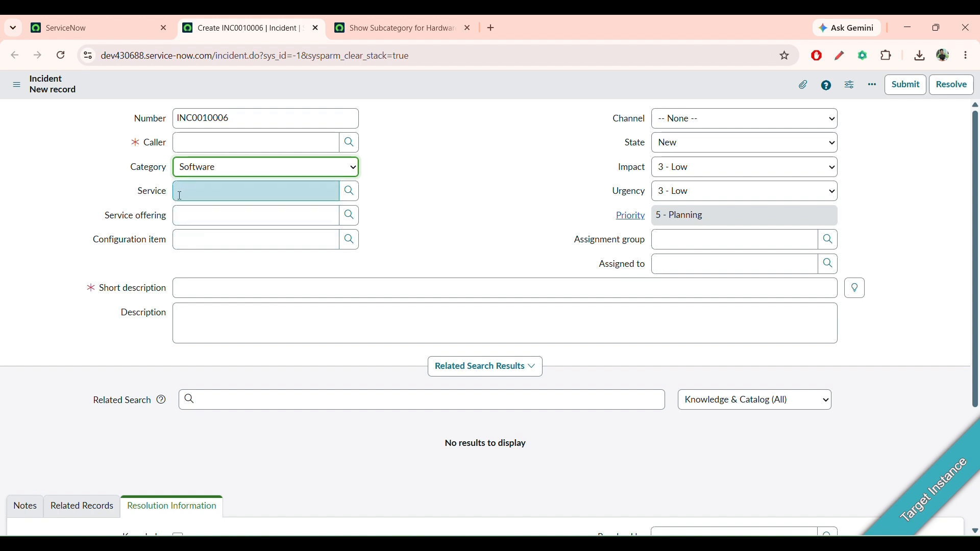
Set the incident's Category to Network, Hardware and Database in turn to test the visibility of the Subcategory field
{"action": "left_click", "coordinate": [204, 173]}
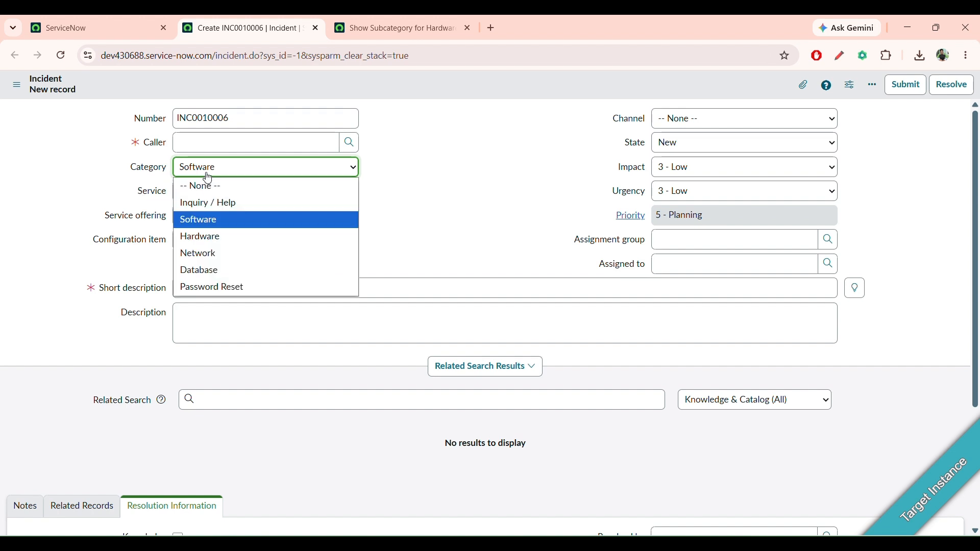
{"action": "left_click", "coordinate": [213, 259]}
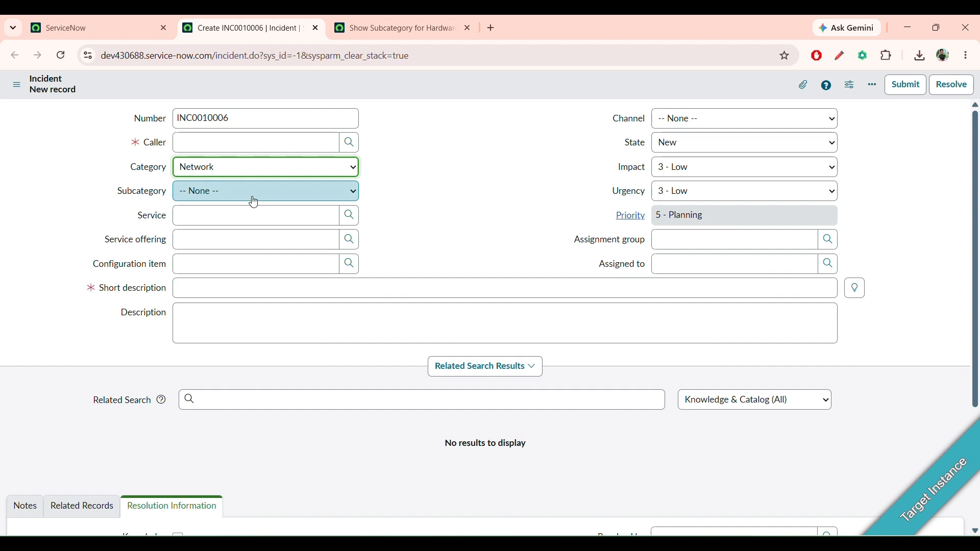
{"action": "left_click", "coordinate": [243, 171]}
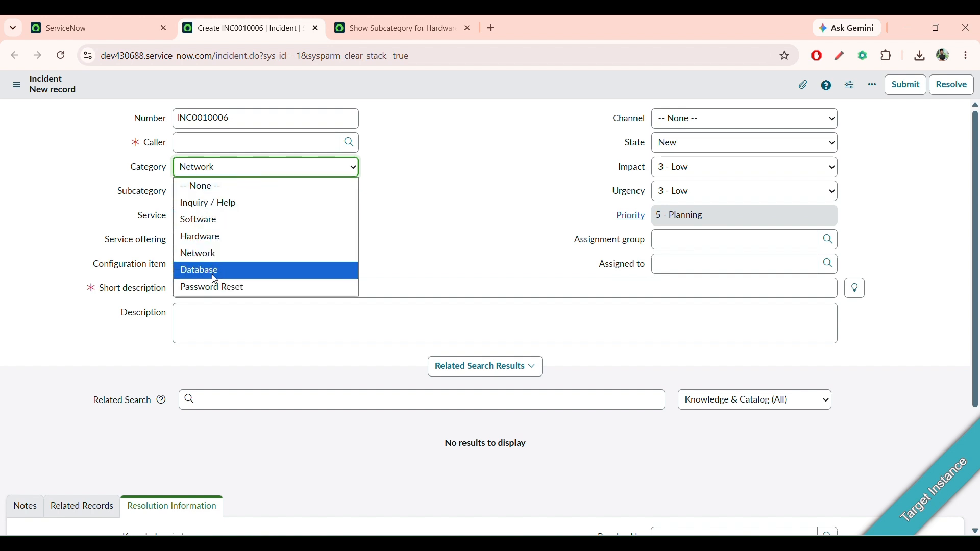
{"action": "left_click", "coordinate": [234, 243]}
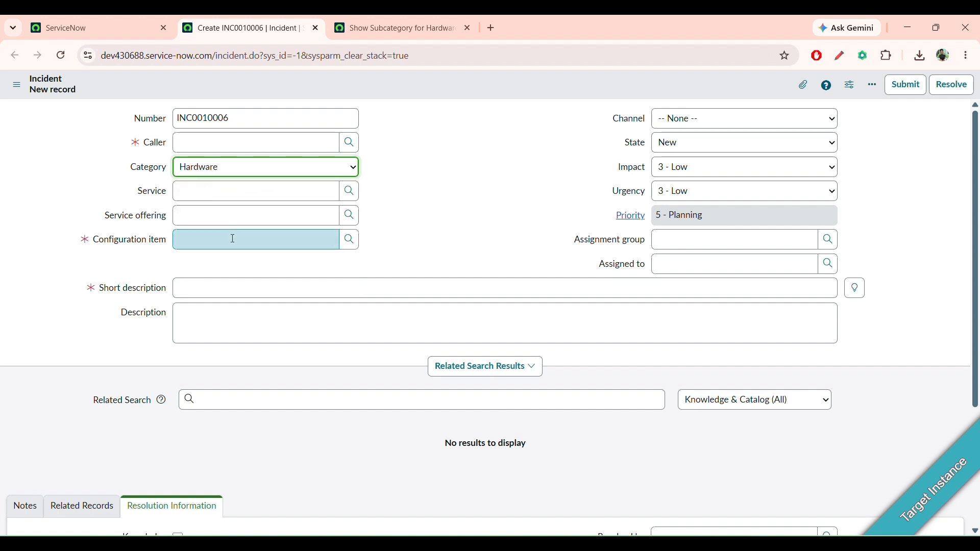
{"action": "left_click", "coordinate": [233, 174]}
{"action": "left_click", "coordinate": [222, 269]}
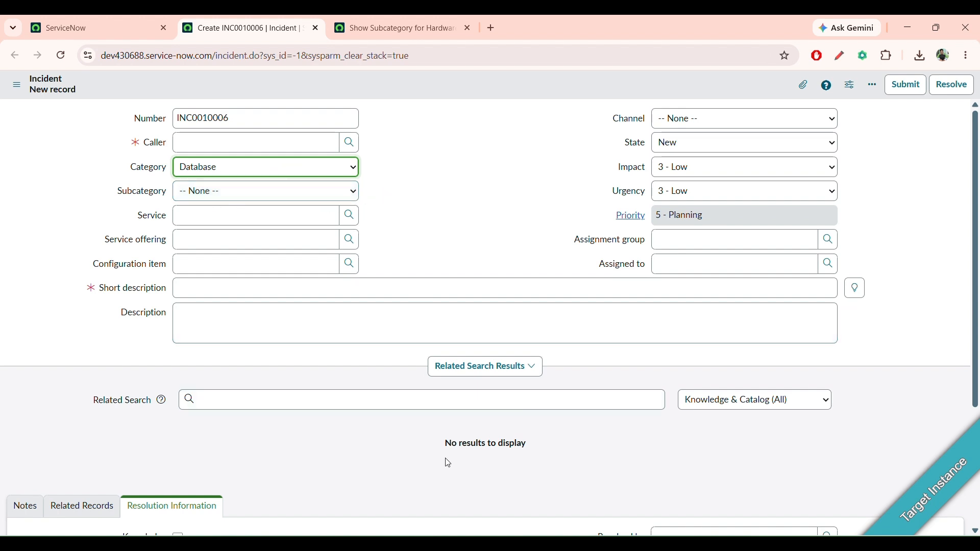
Check the workbook's row 5 use case in Excel, and start a new UI policy in ServiceNow from a UI Policies list opened in a separate tab
{"action": "key", "text": "alt+Tab"}
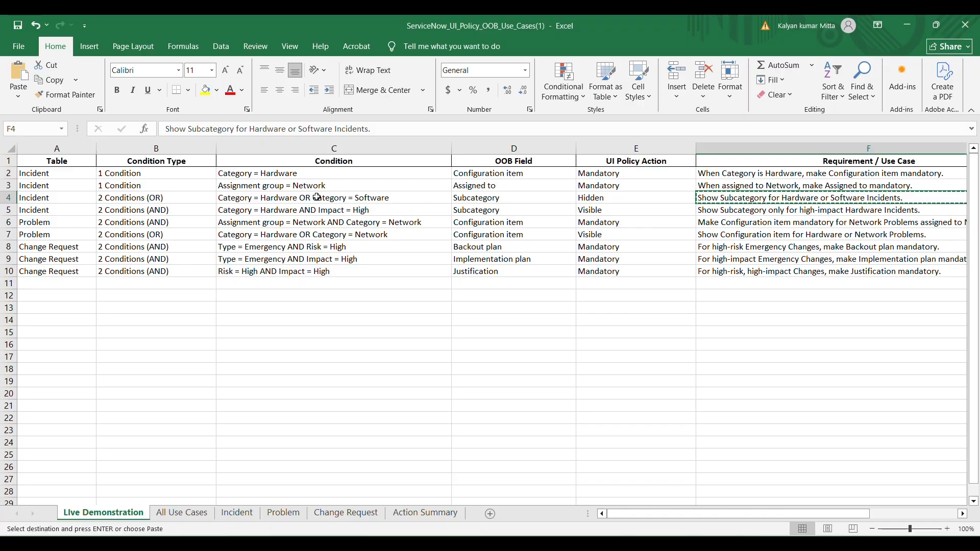
{"action": "left_click", "coordinate": [159, 211]}
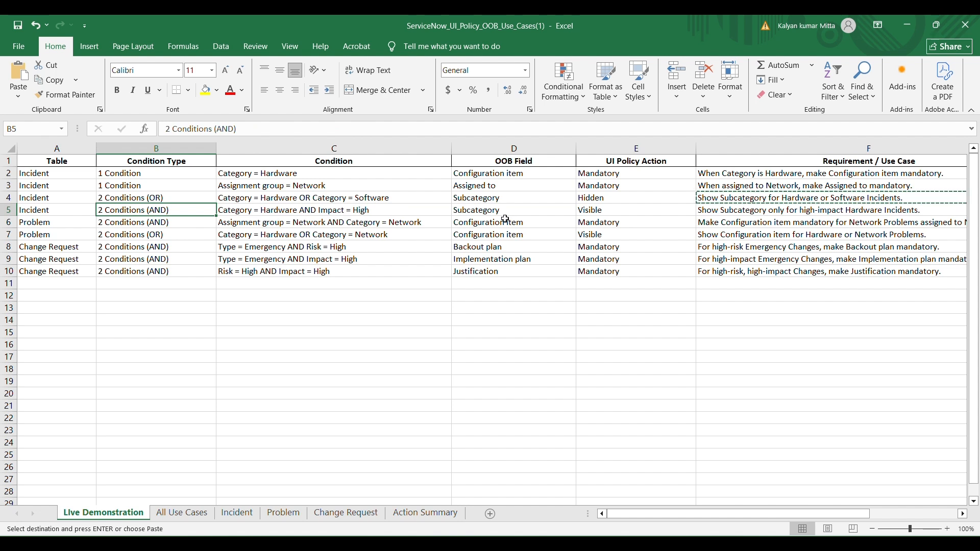
{"action": "key", "text": "alt+Tab"}
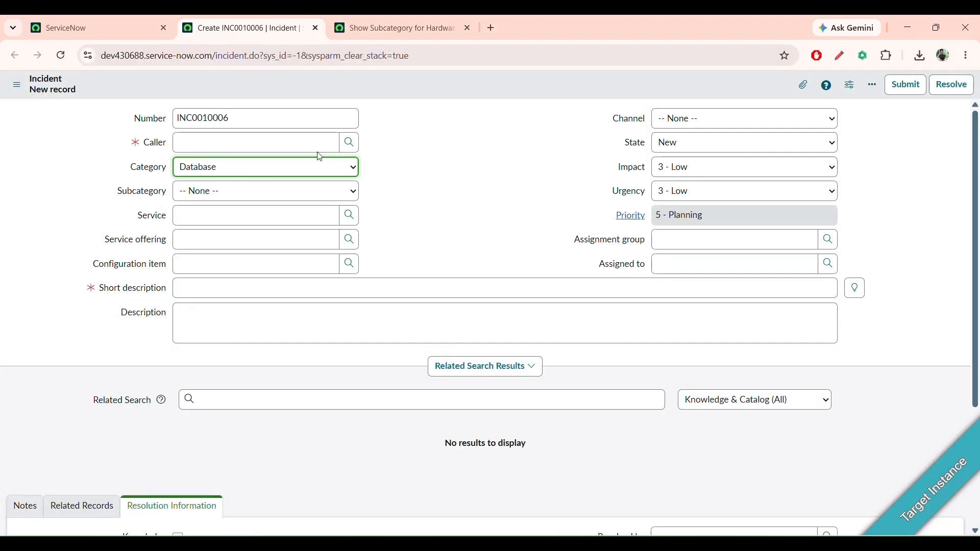
{"action": "left_click", "coordinate": [167, 31]}
{"action": "left_click", "coordinate": [134, 89]}
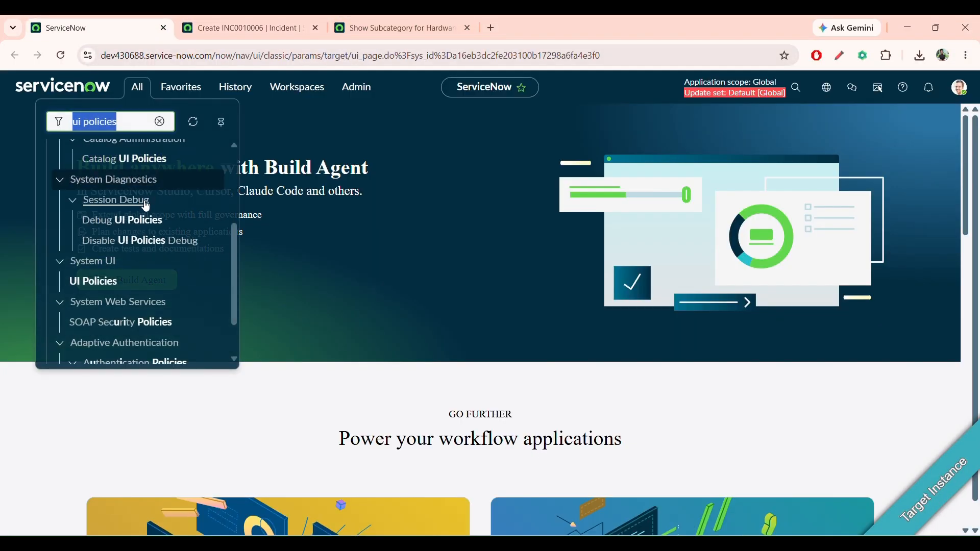
{"action": "left_click", "coordinate": [102, 281], "text": "ctrl"}
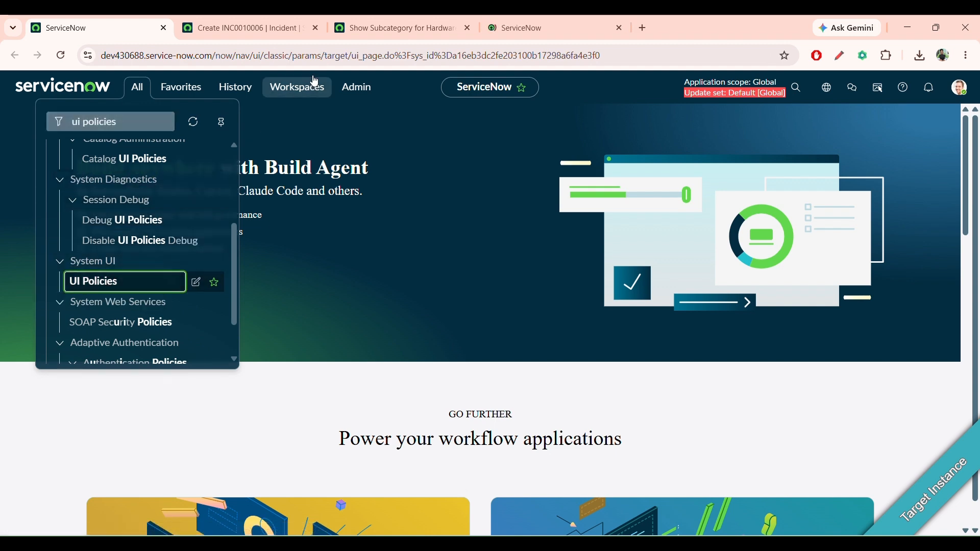
{"action": "left_click", "coordinate": [353, 29]}
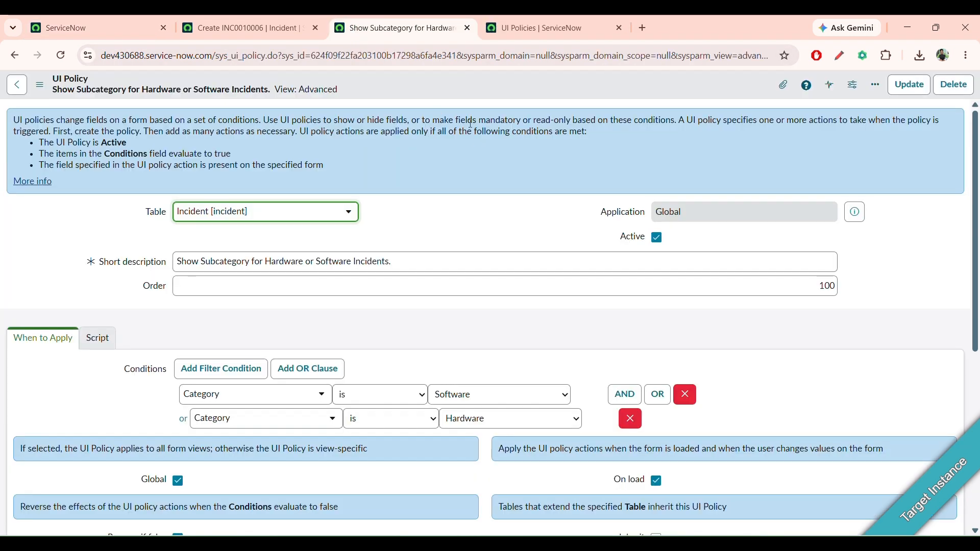
{"action": "left_click", "coordinate": [595, 33]}
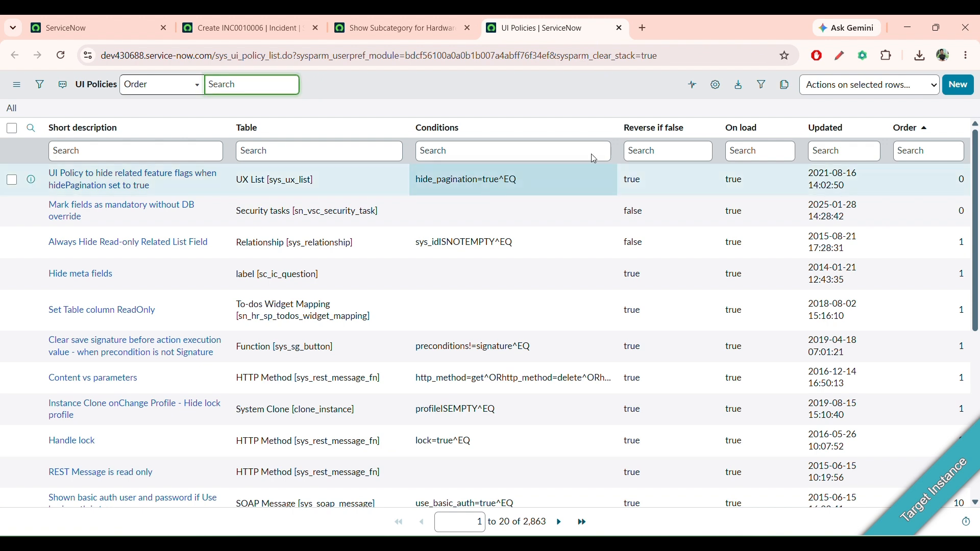
{"action": "left_click", "coordinate": [958, 84]}
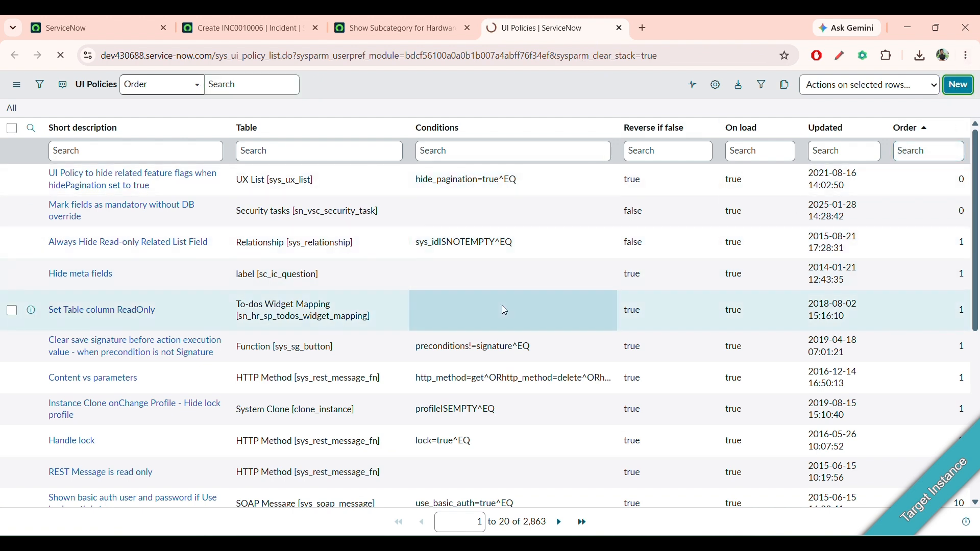
Copy the requirement in workbook cell F5 into the new policy's Short description: "Show Subcategory only for high-impact Hardware Incidents."
{"action": "mouse_move", "coordinate": [473, 543]}
{"action": "left_click", "coordinate": [505, 491]}
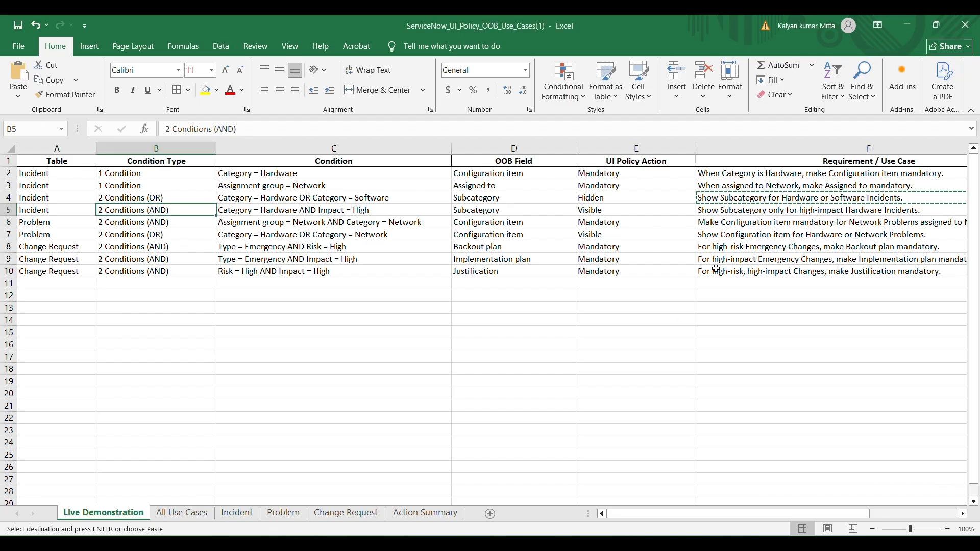
{"action": "left_click", "coordinate": [750, 212]}
{"action": "key", "text": "ctrl+c"}
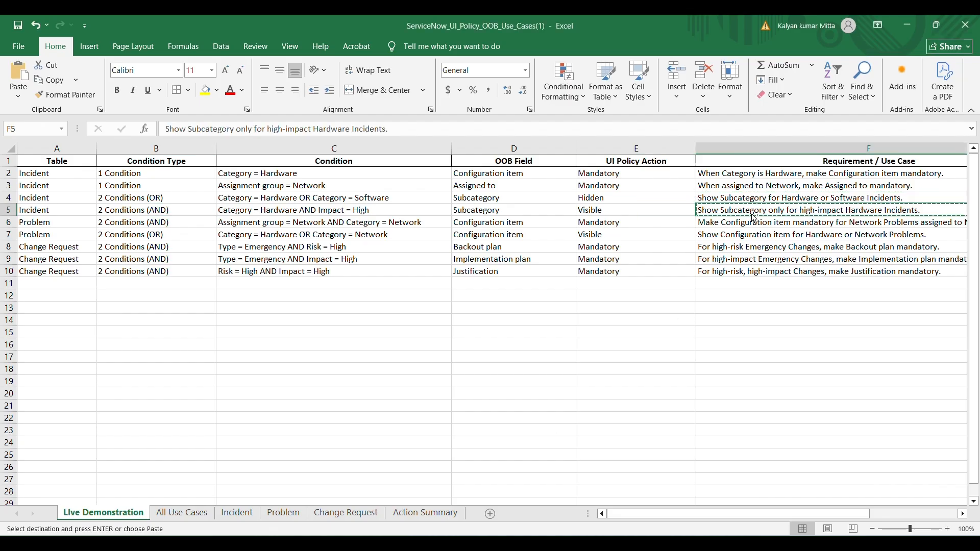
{"action": "key", "text": "alt+Tab"}
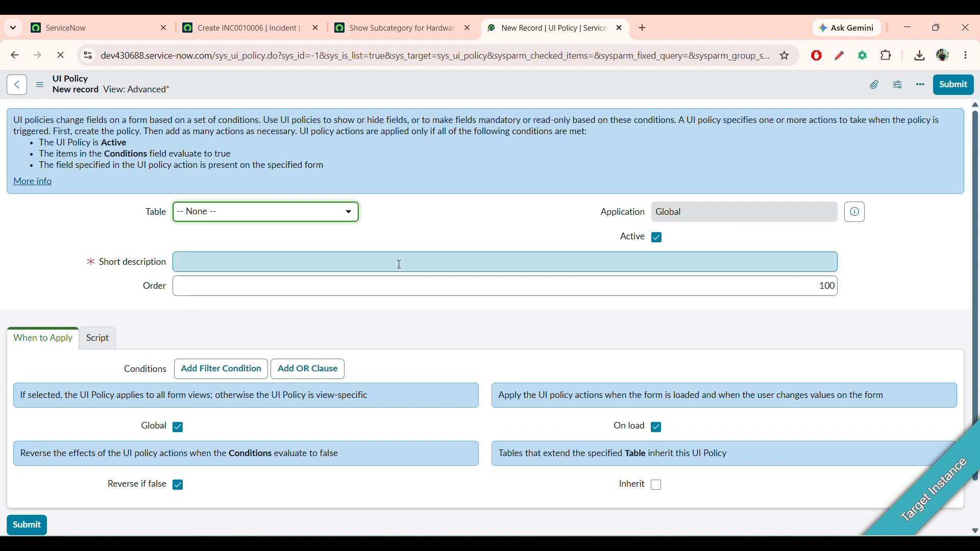
{"action": "left_click", "coordinate": [382, 266]}
{"action": "key", "text": "ctrl+v"}
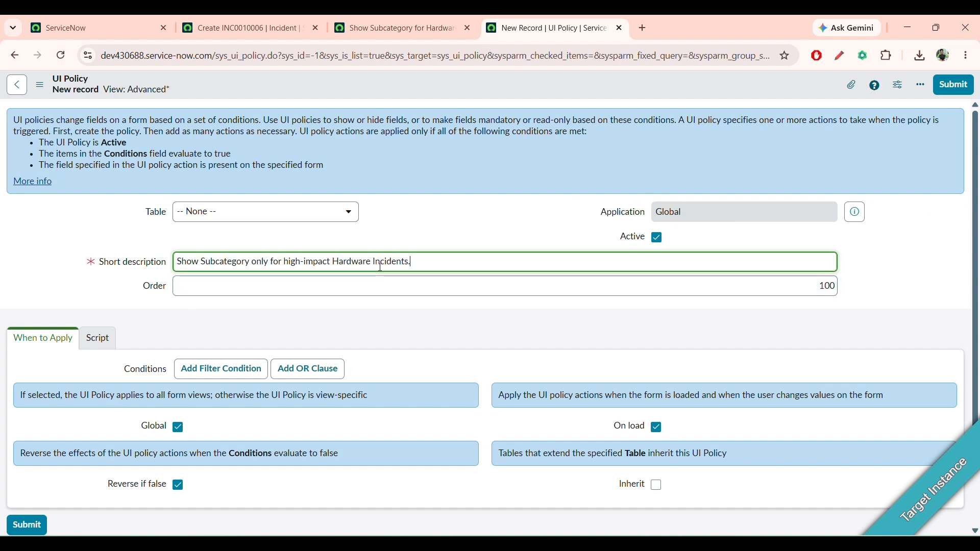
Set the new UI policy's Table to Incident [incident]
{"action": "left_click", "coordinate": [303, 218]}
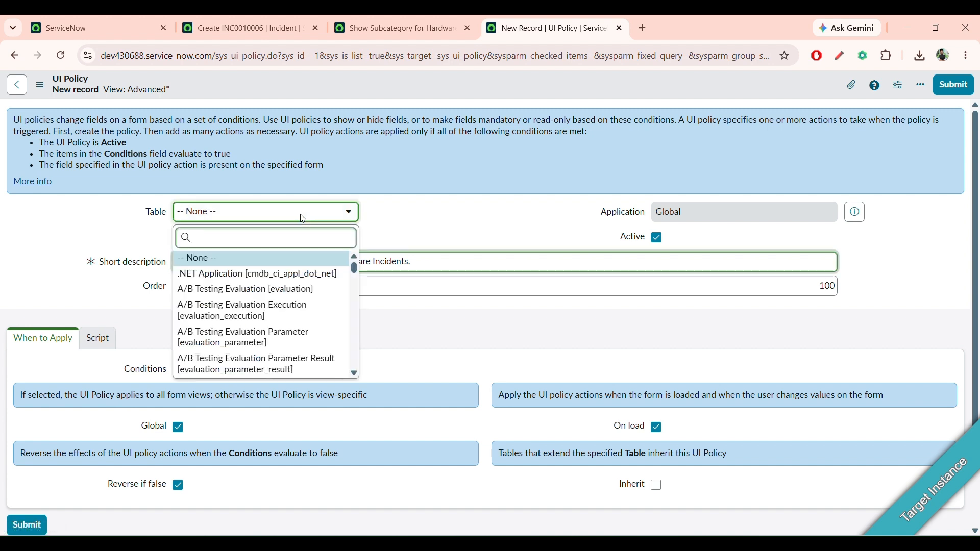
{"action": "type", "text": "incid"}
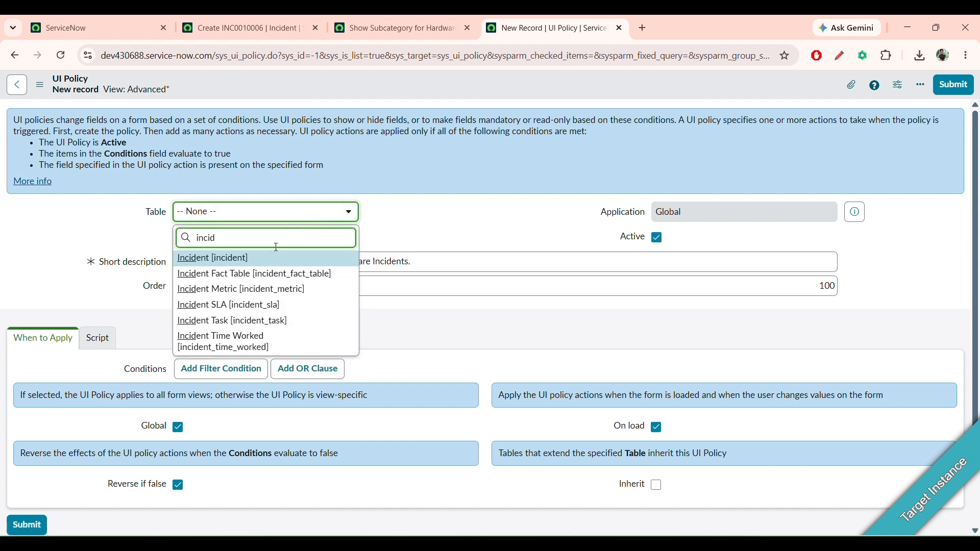
{"action": "left_click", "coordinate": [265, 261]}
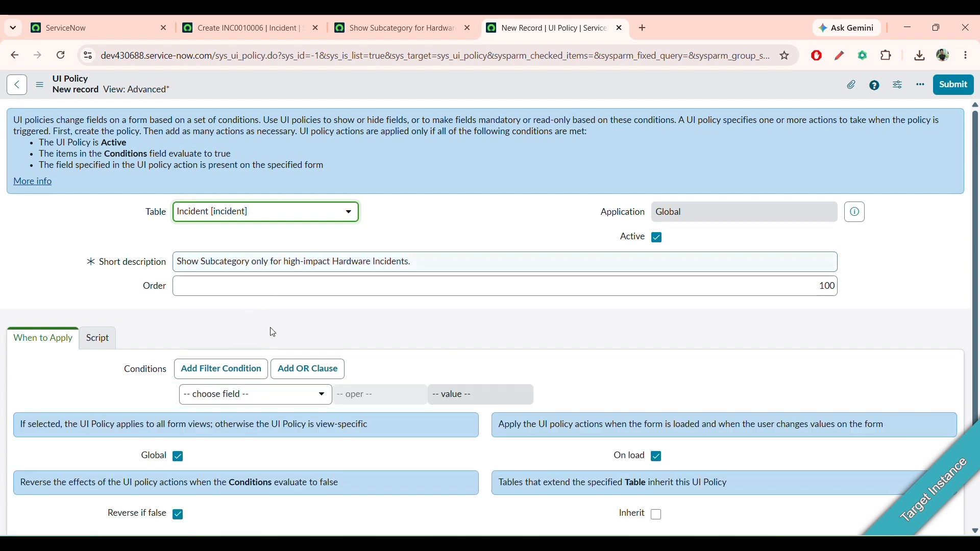
Open the field choices for the first condition of the new UI policy
{"action": "scroll", "coordinate": [273, 333], "scroll_direction": "down", "scroll_amount": 3}
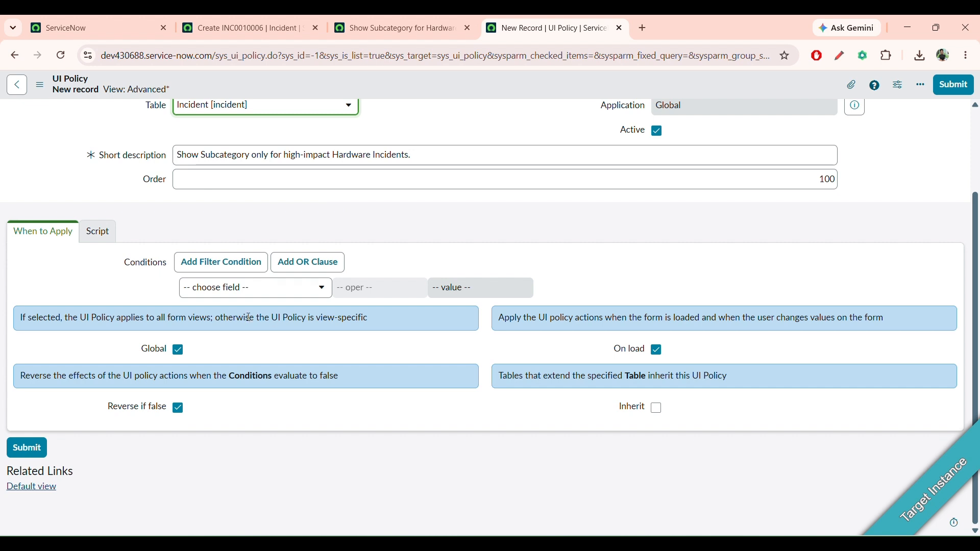
{"action": "left_click", "coordinate": [266, 288]}
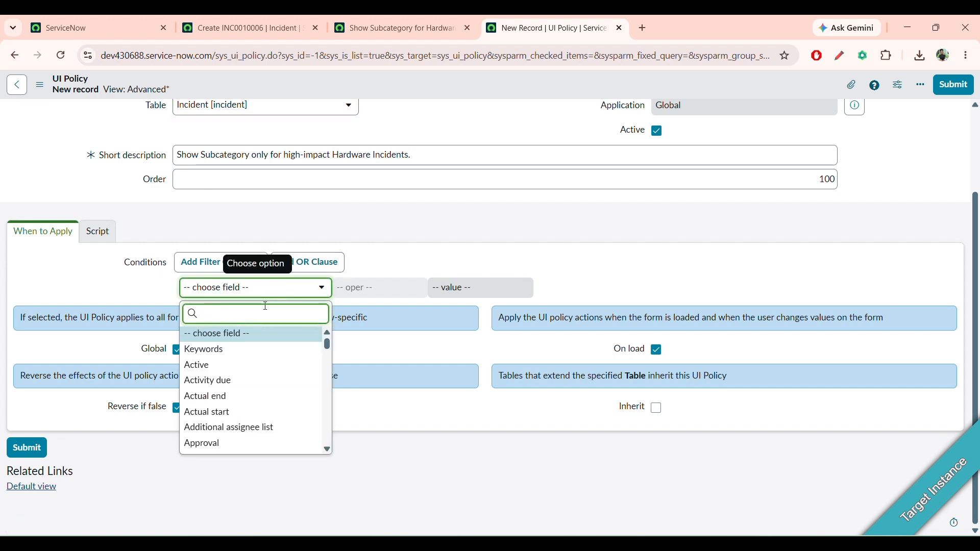
Set the UI policy's first condition to Category is Hardware
{"action": "type", "text": "cta"}
{"action": "key", "text": "BackSpace"}
{"action": "key", "text": "BackSpace"}
{"action": "type", "text": "at"}
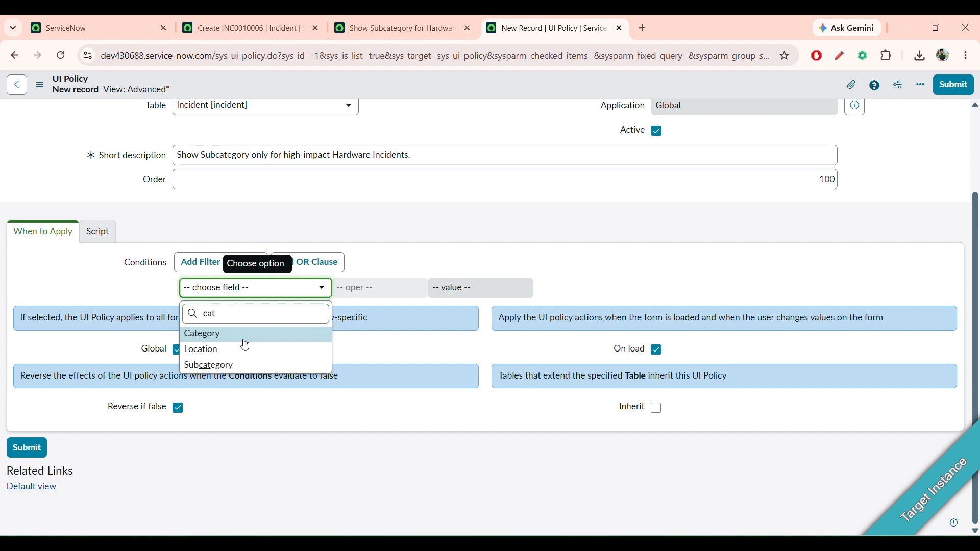
{"action": "left_click", "coordinate": [244, 339]}
{"action": "left_click", "coordinate": [456, 288]}
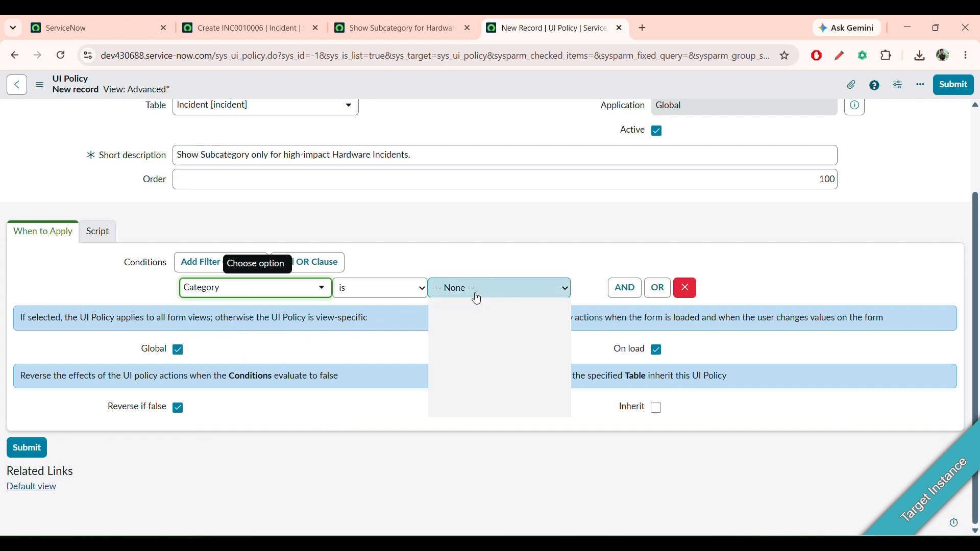
{"action": "left_click", "coordinate": [480, 355]}
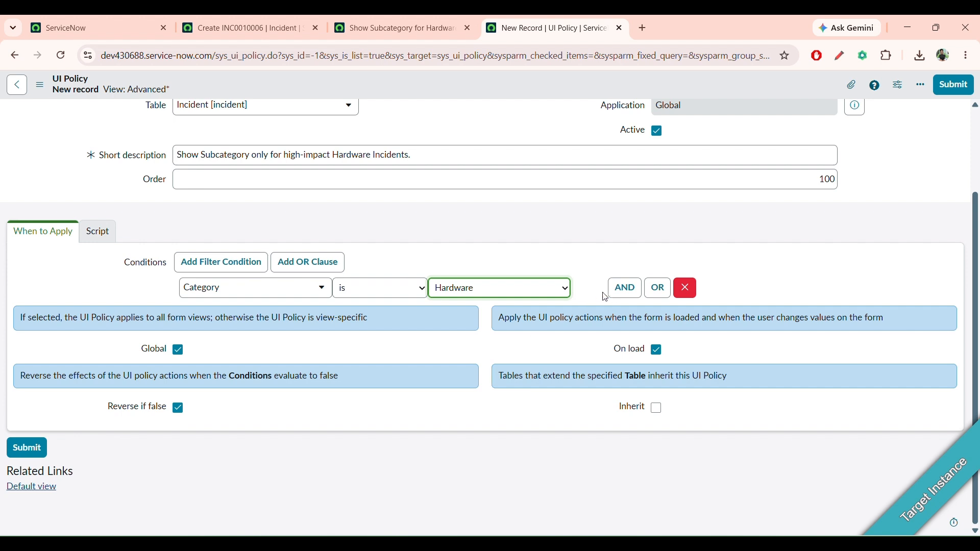
Add an AND condition to the UI policy requiring Impact is 1 - High
{"action": "left_click", "coordinate": [625, 288]}
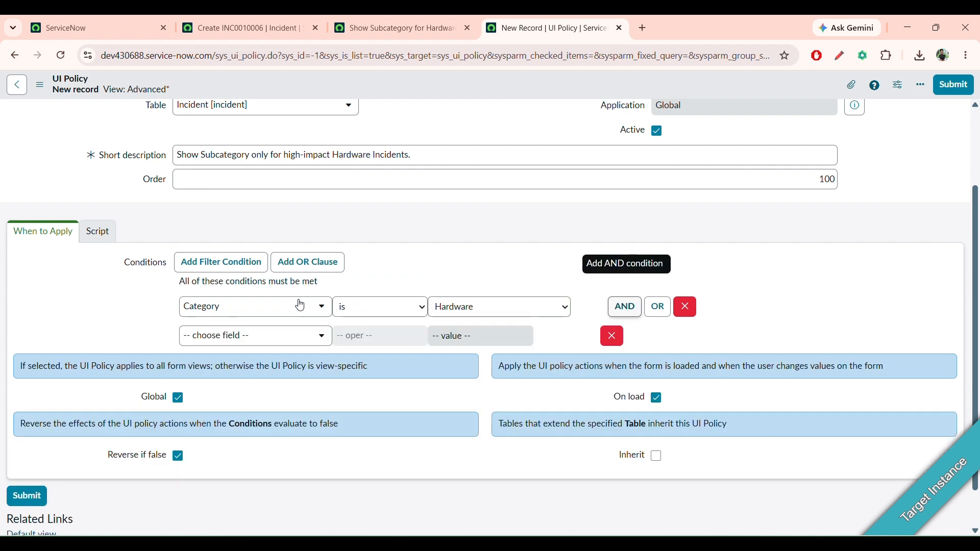
{"action": "left_click", "coordinate": [259, 342]}
{"action": "type", "text": "im"}
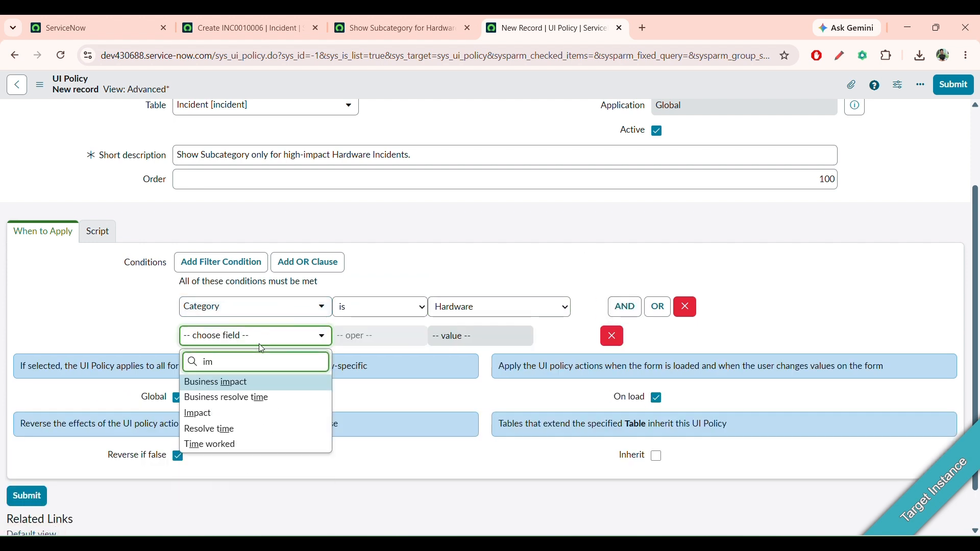
{"action": "key", "text": "Down"}
{"action": "key", "text": "Down"}
{"action": "key", "text": "Return"}
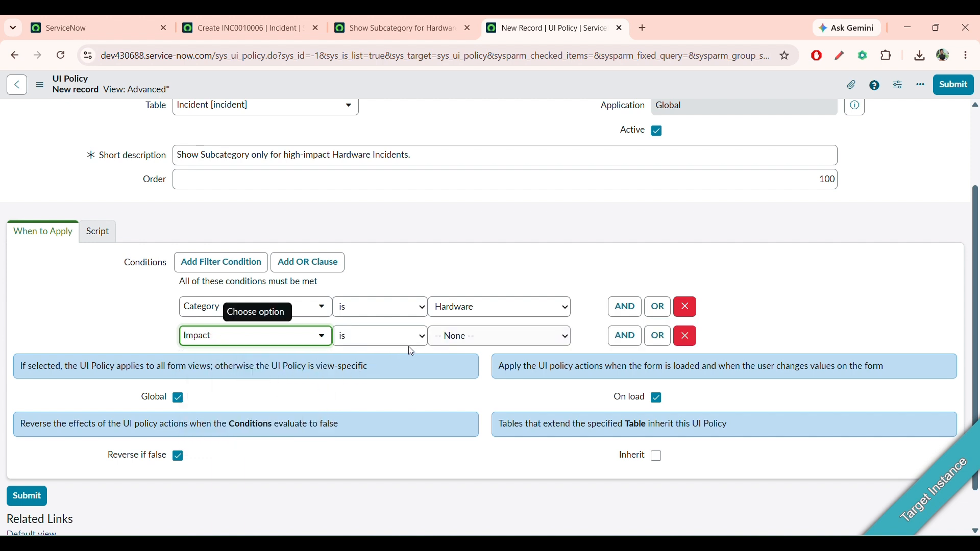
{"action": "left_click", "coordinate": [449, 336]}
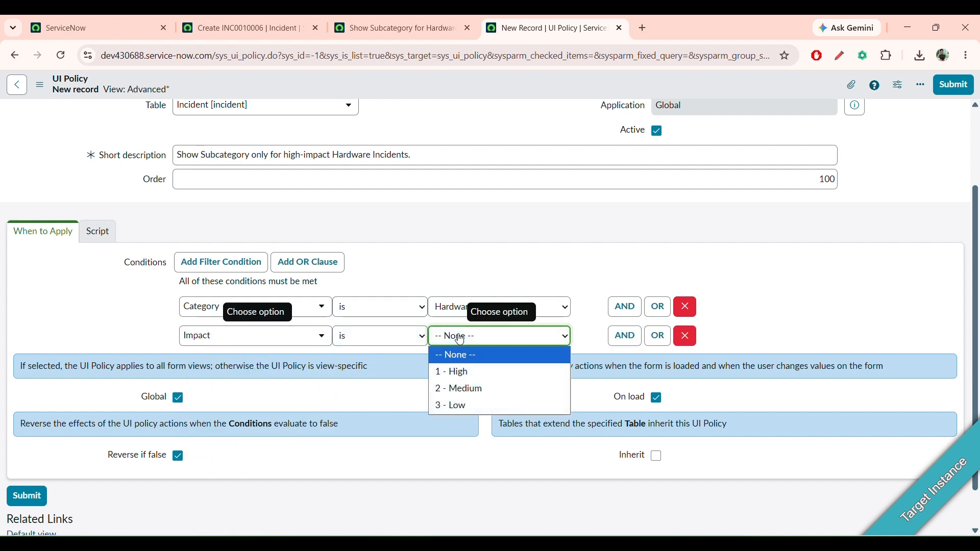
{"action": "left_click", "coordinate": [462, 372]}
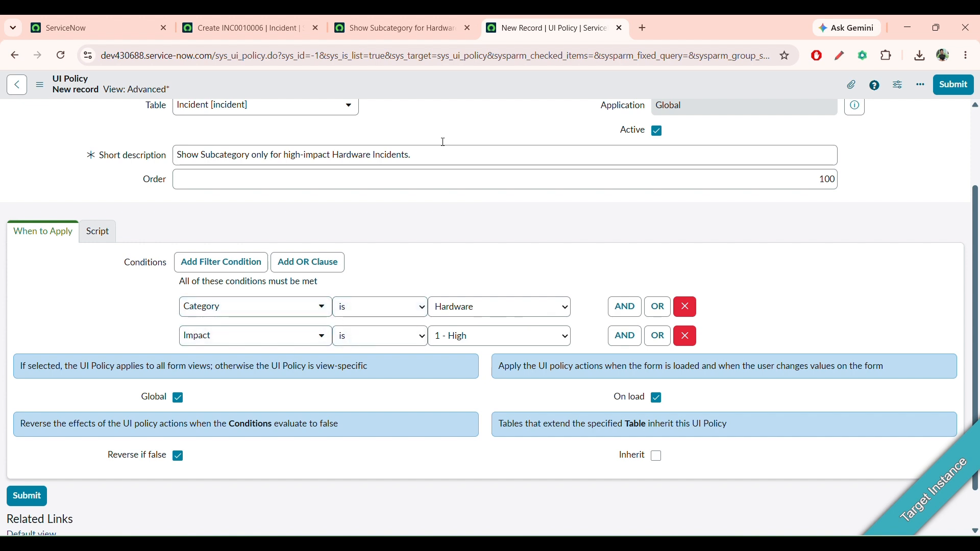
Save the UI policy, staying on its record, and start a new UI policy action for it
{"action": "right_click", "coordinate": [450, 91]}
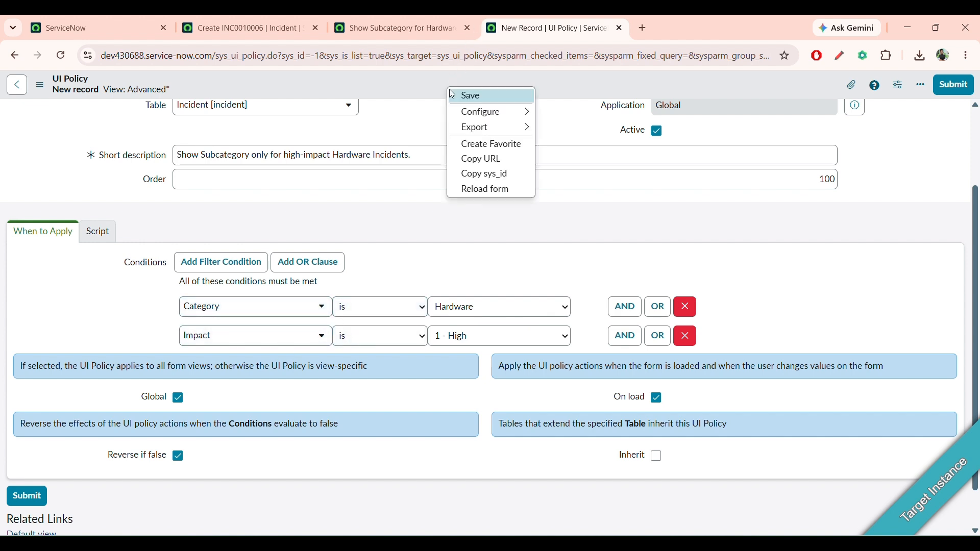
{"action": "left_click", "coordinate": [461, 97]}
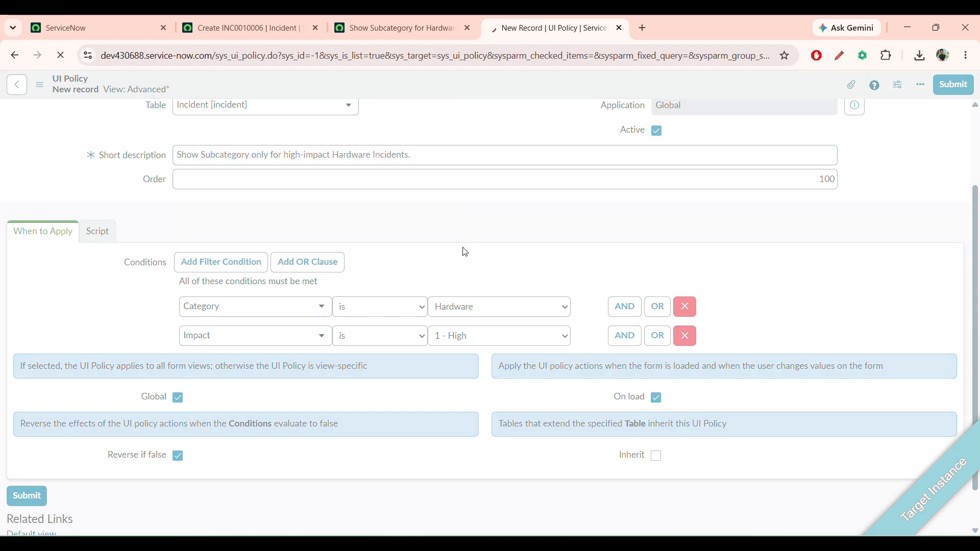
{"action": "scroll", "coordinate": [485, 317], "scroll_direction": "down", "scroll_amount": 3}
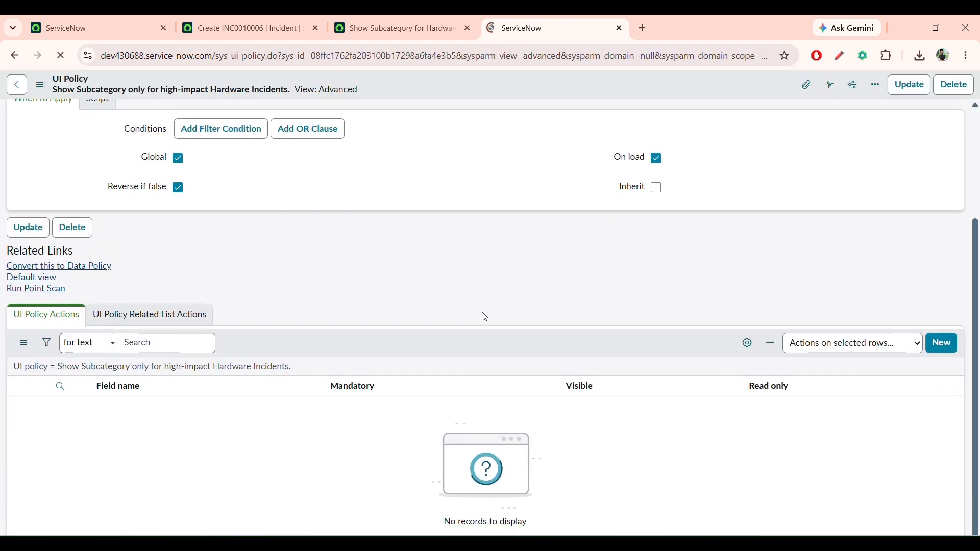
{"action": "scroll", "coordinate": [882, 416], "scroll_direction": "down", "scroll_amount": 5}
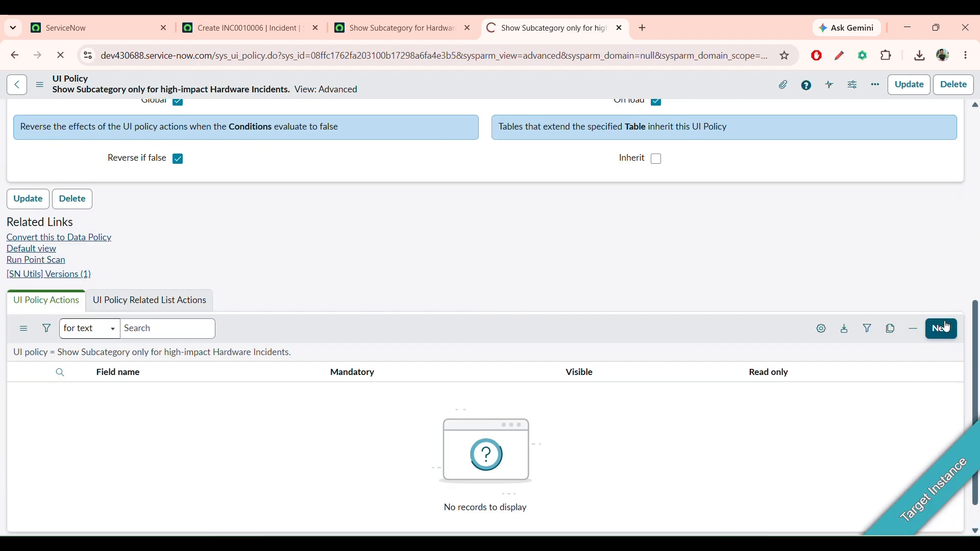
{"action": "left_click", "coordinate": [942, 328]}
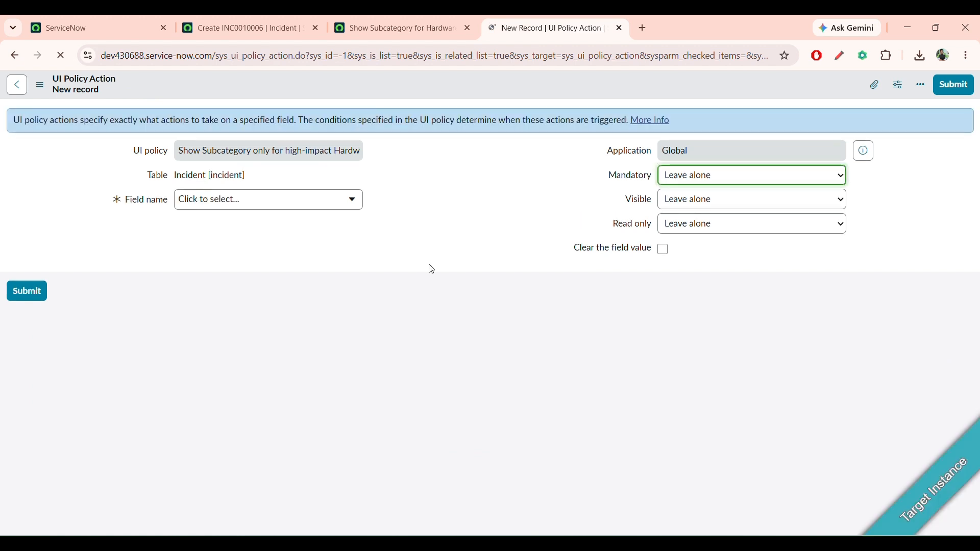
Check the use-case spreadsheet for the target field and choose Subcategory as the policy action's field name
{"action": "left_click", "coordinate": [205, 199]}
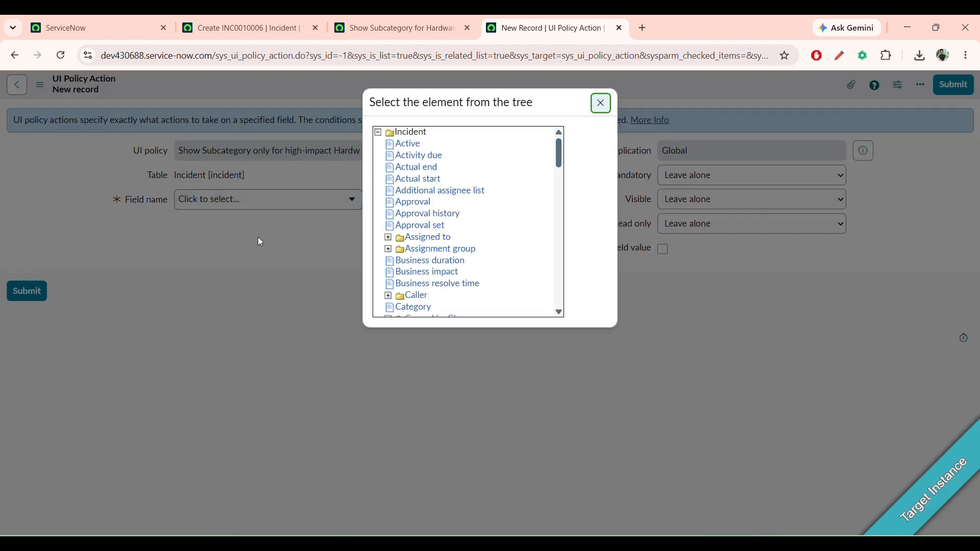
{"action": "scroll", "coordinate": [450, 234], "scroll_direction": "down", "scroll_amount": 3}
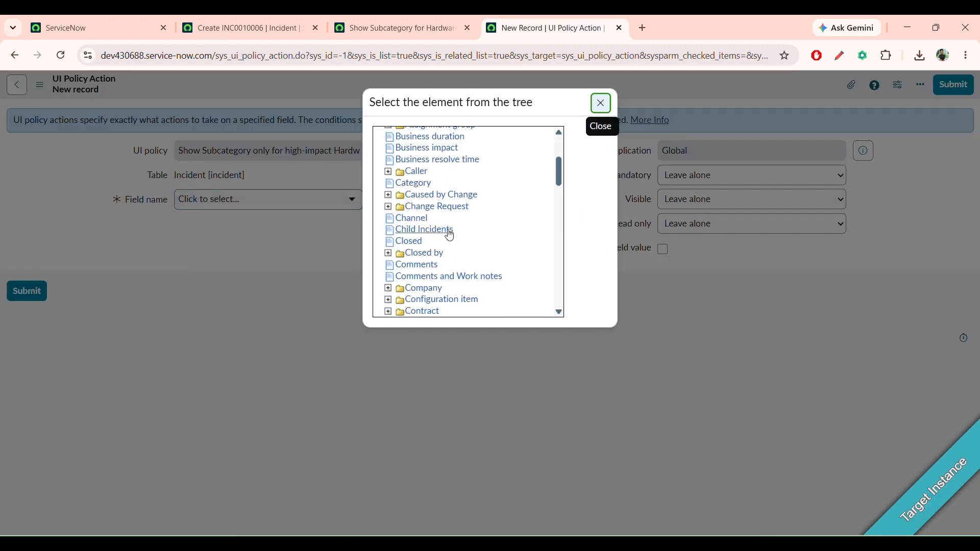
{"action": "scroll", "coordinate": [450, 235], "scroll_direction": "down", "scroll_amount": 3}
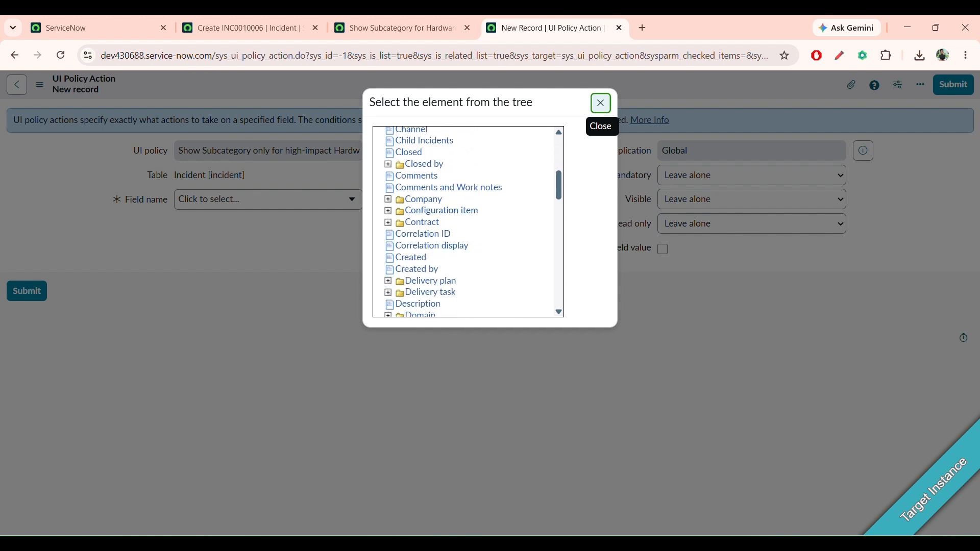
{"action": "key", "text": "alt+Tab"}
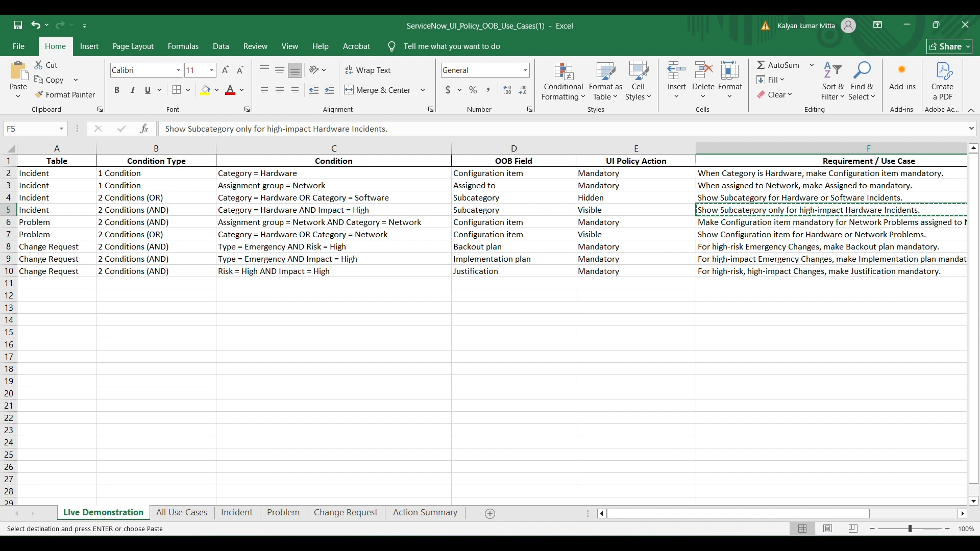
{"action": "key", "text": "alt+Tab"}
{"action": "scroll", "coordinate": [500, 211], "scroll_direction": "down", "scroll_amount": 15}
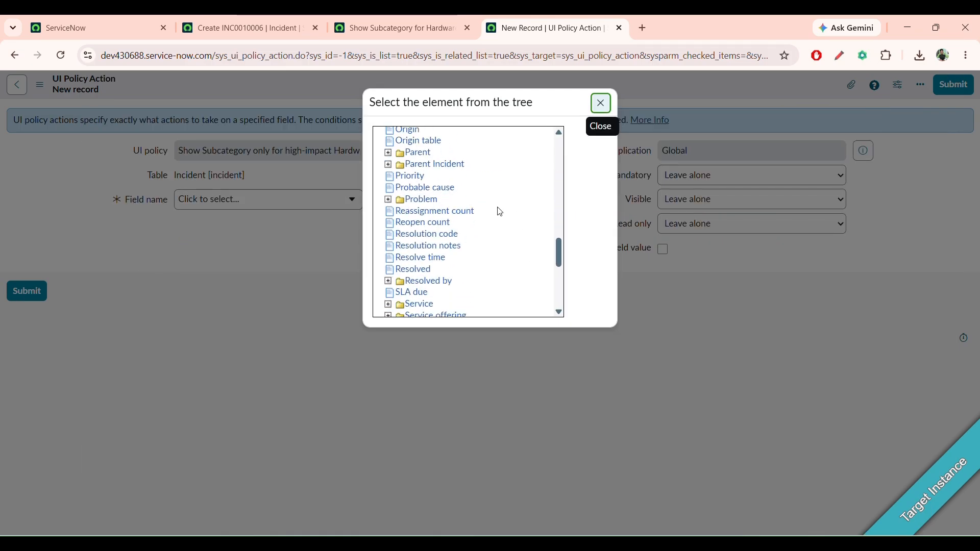
{"action": "scroll", "coordinate": [500, 212], "scroll_direction": "down", "scroll_amount": 5}
{"action": "scroll", "coordinate": [499, 211], "scroll_direction": "up", "scroll_amount": 2}
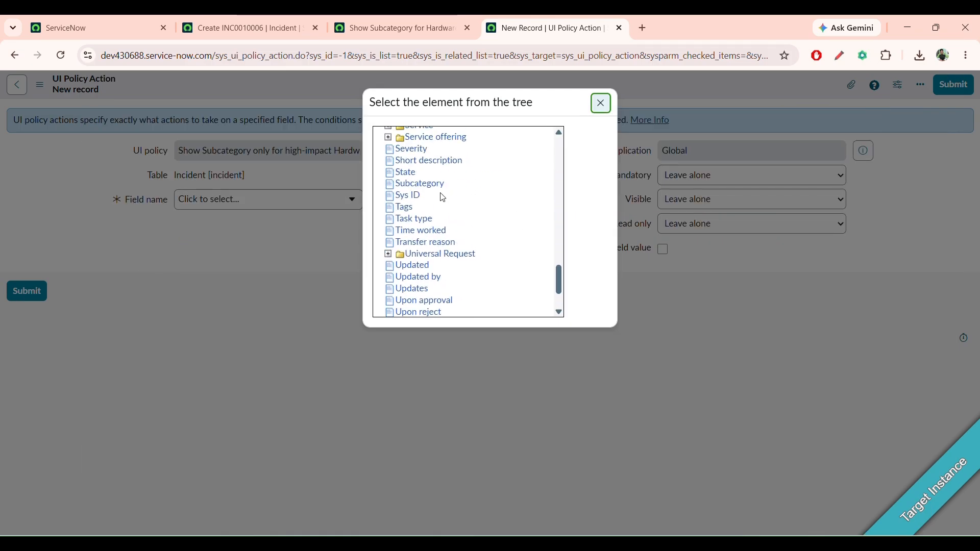
{"action": "left_click", "coordinate": [429, 186]}
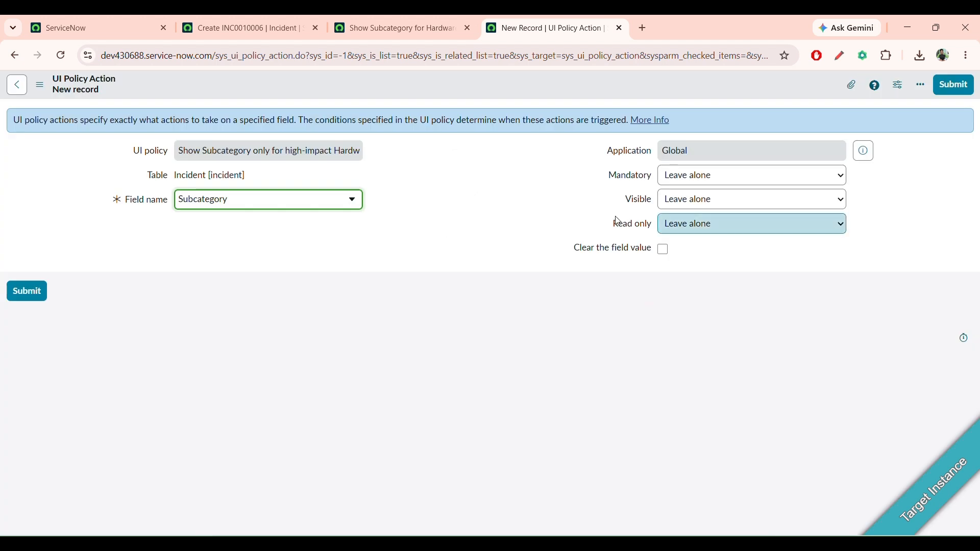
Set the Subcategory action's Visible option to True and submit the policy action
{"action": "left_click", "coordinate": [693, 198]}
{"action": "left_click", "coordinate": [685, 233]}
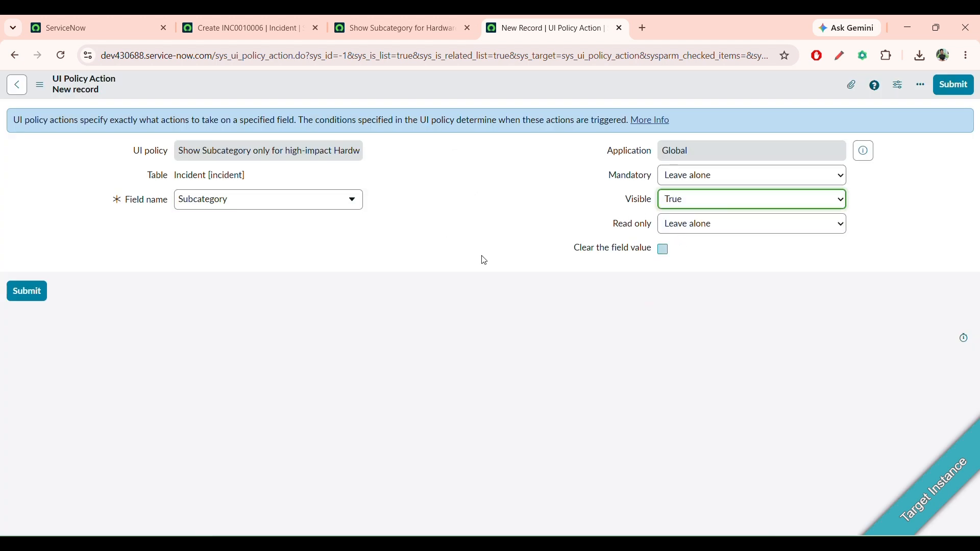
{"action": "left_click", "coordinate": [37, 297]}
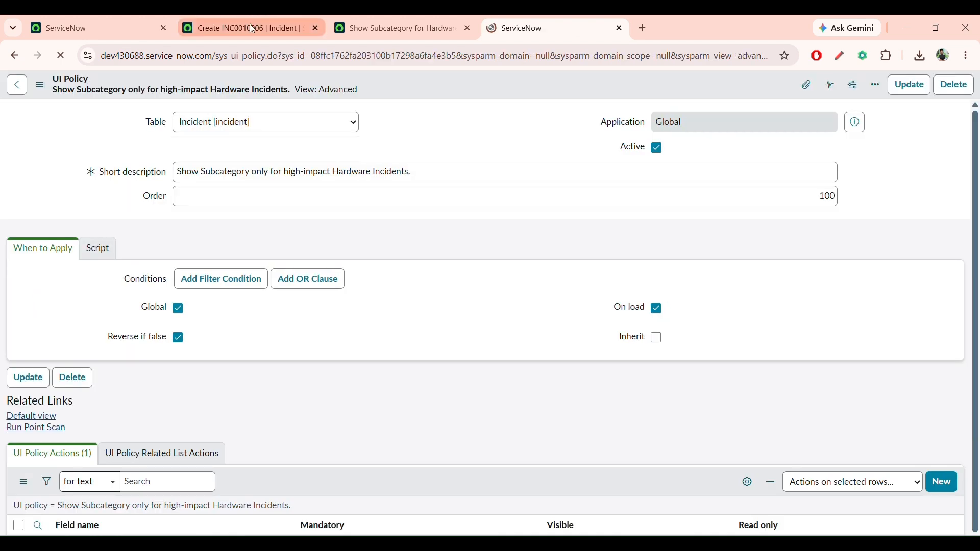
Reload the new incident form in its own browser tab, discarding its unsaved changes
{"action": "left_click", "coordinate": [252, 29]}
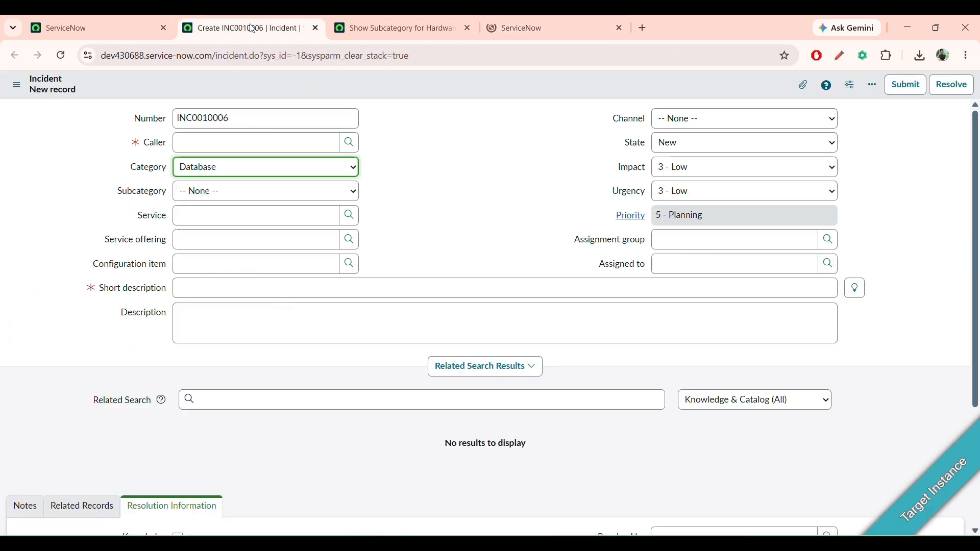
{"action": "left_click", "coordinate": [61, 56]}
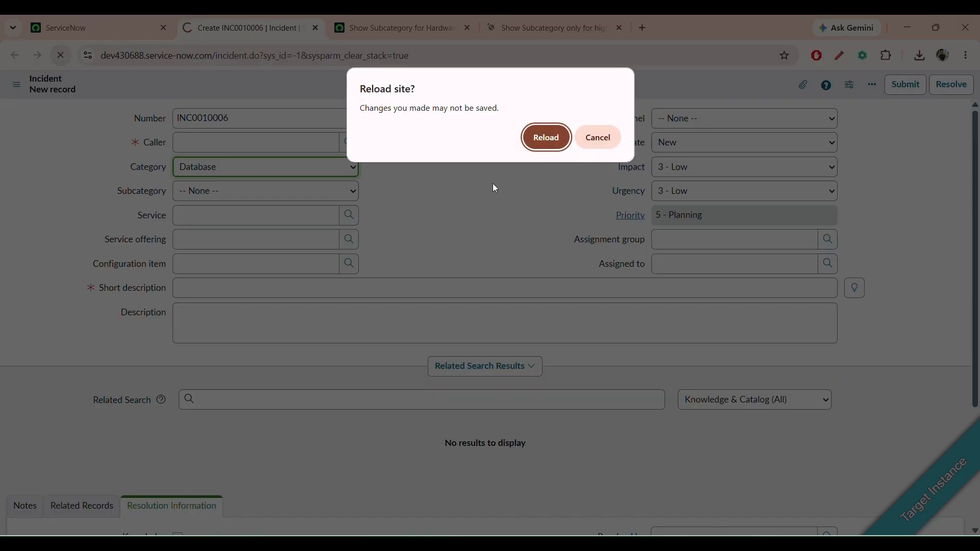
{"action": "left_click", "coordinate": [546, 137]}
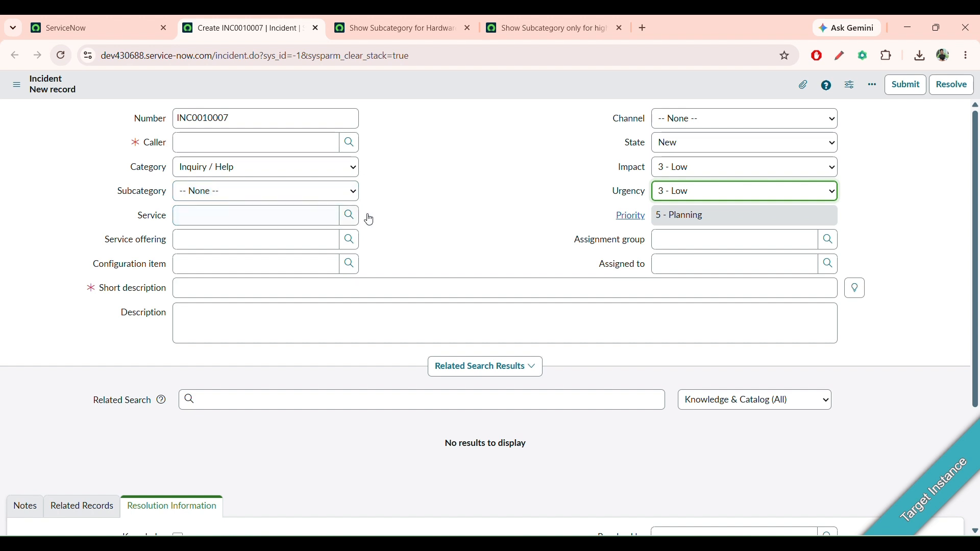
Test the policy on the incident form with Category set to Hardware and Impact set to 1 - High
{"action": "left_click", "coordinate": [321, 172]}
{"action": "left_click", "coordinate": [263, 236]}
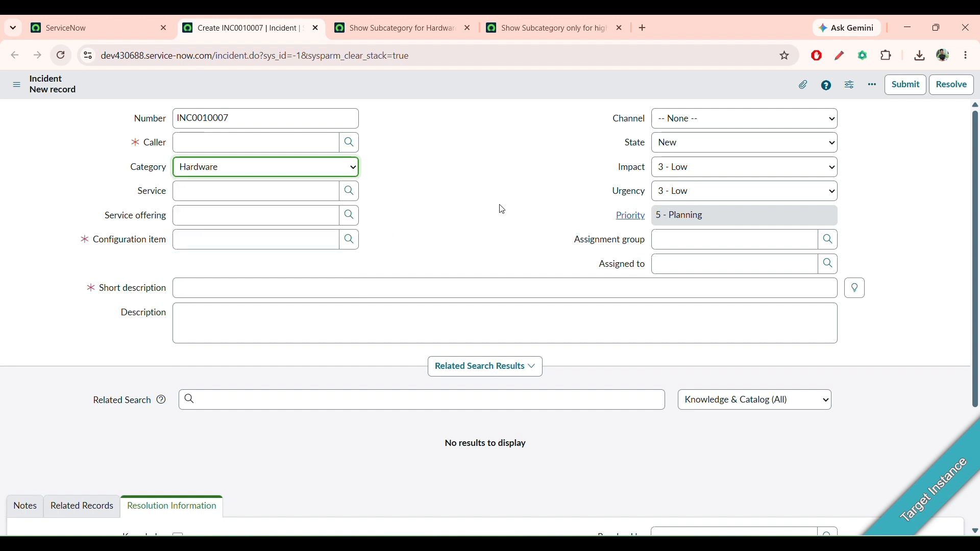
{"action": "left_click", "coordinate": [698, 167]}
{"action": "left_click", "coordinate": [687, 185]}
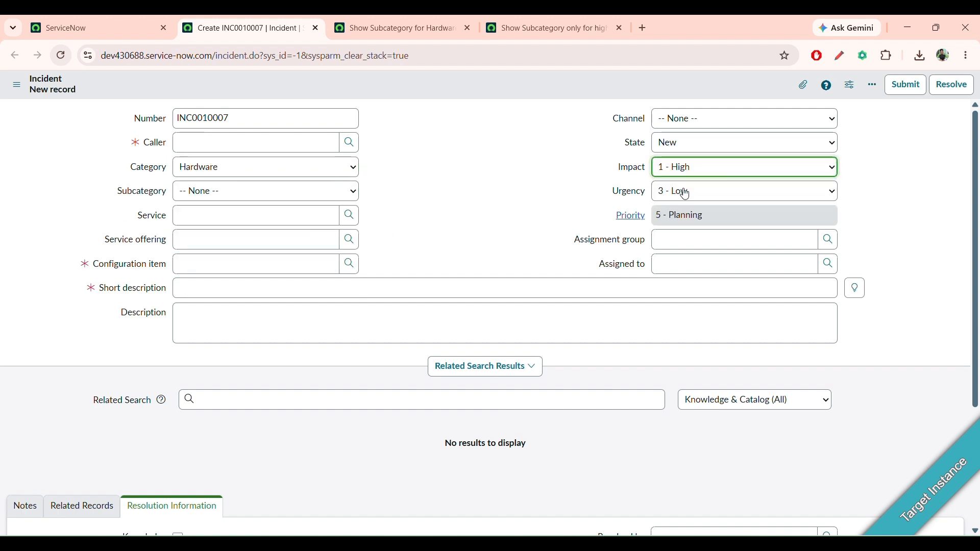
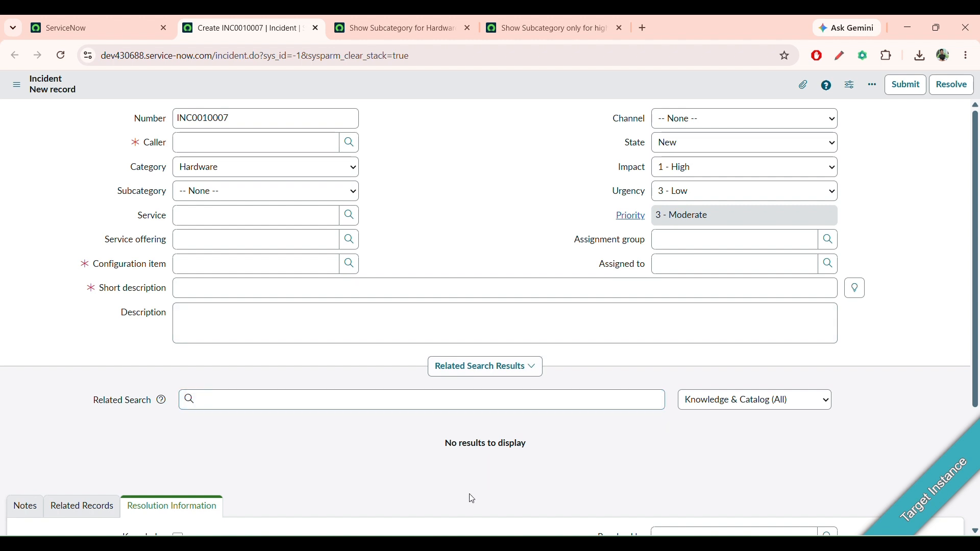
Close the UI policy tabs and the incident form tab, discarding the unsaved incident and keeping only the ServiceNow home page
{"action": "right_click", "coordinate": [261, 37]}
{"action": "left_click", "coordinate": [331, 351]}
{"action": "left_click", "coordinate": [316, 29]}
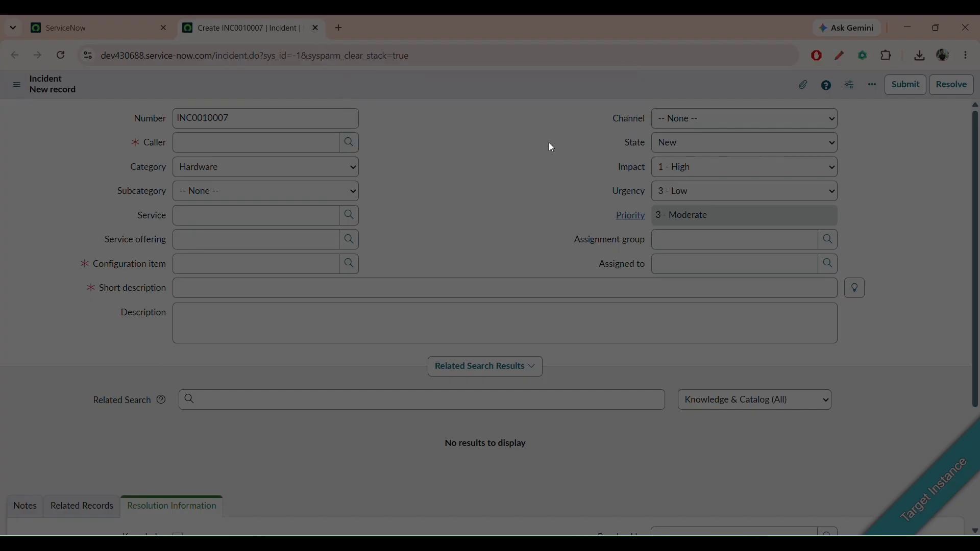
{"action": "left_click", "coordinate": [548, 138]}
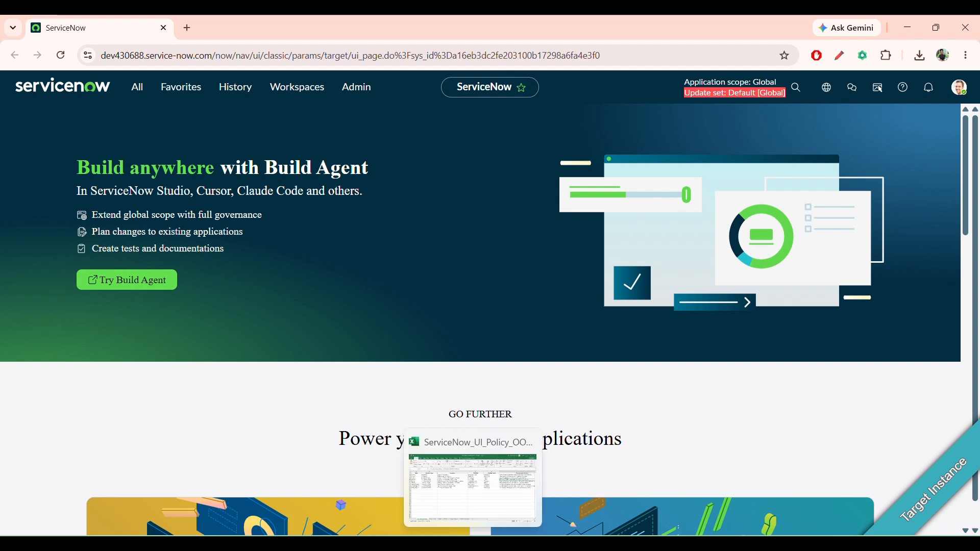
Switch to the Excel use-case workbook and review the table and condition type of the Problem use cases
{"action": "left_click", "coordinate": [484, 542]}
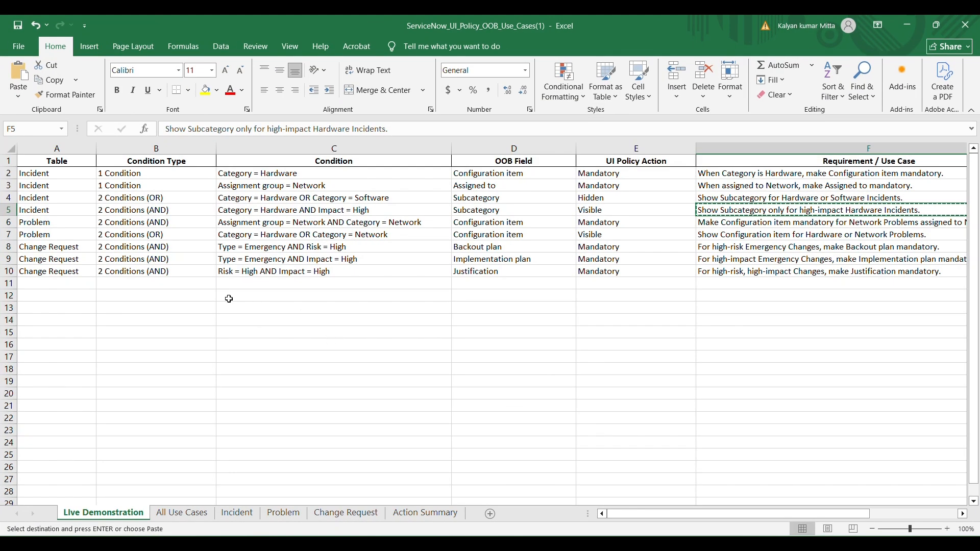
{"action": "left_click", "coordinate": [58, 224]}
{"action": "left_click", "coordinate": [64, 236]}
{"action": "left_click", "coordinate": [130, 225]}
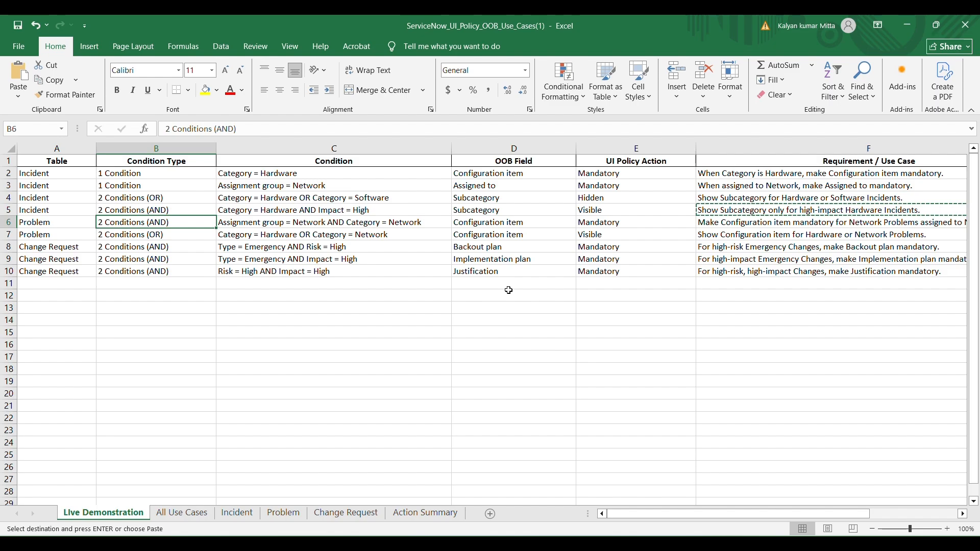
Return to ServiceNow, filter the application navigator by "ui policies" and open the System UI policies list in a new tab
{"action": "key", "text": "alt+Tab"}
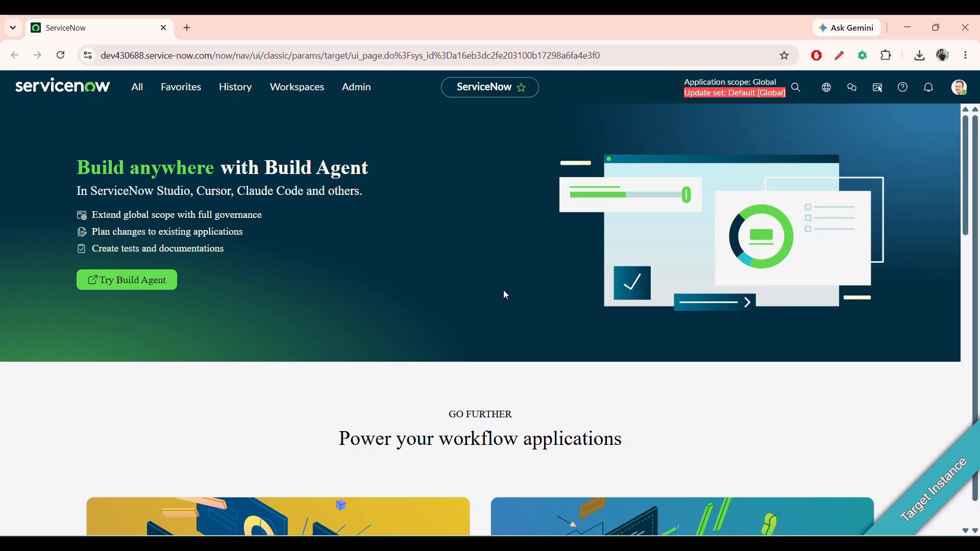
{"action": "left_click", "coordinate": [136, 97]}
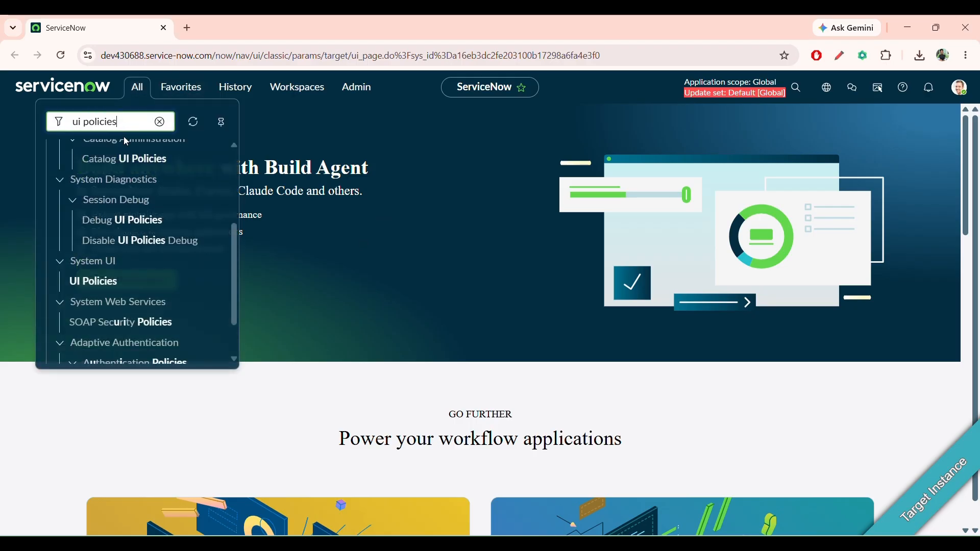
{"action": "middle_click", "coordinate": [97, 281]}
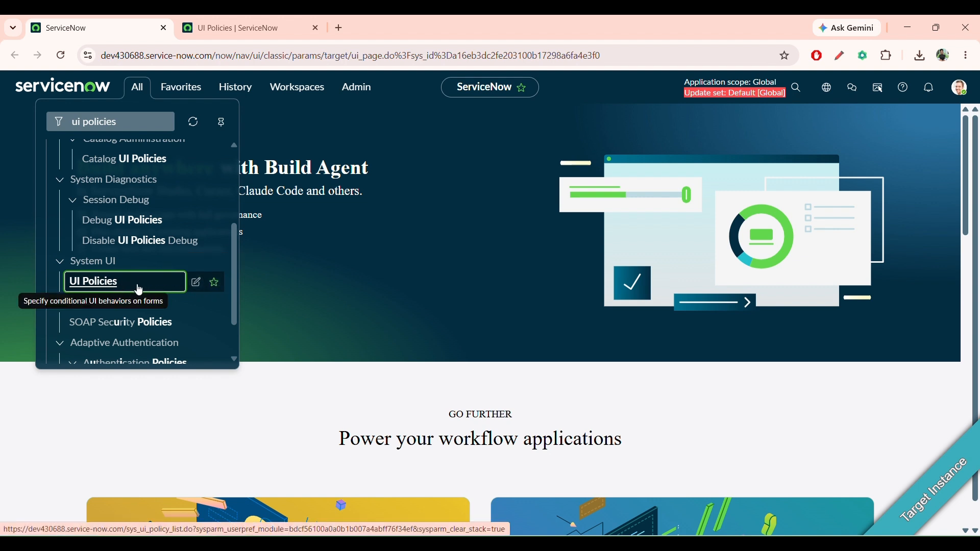
Add the System UI - UI Policies module to the favorites at the default top level and check its favorites entry
{"action": "left_click", "coordinate": [215, 285]}
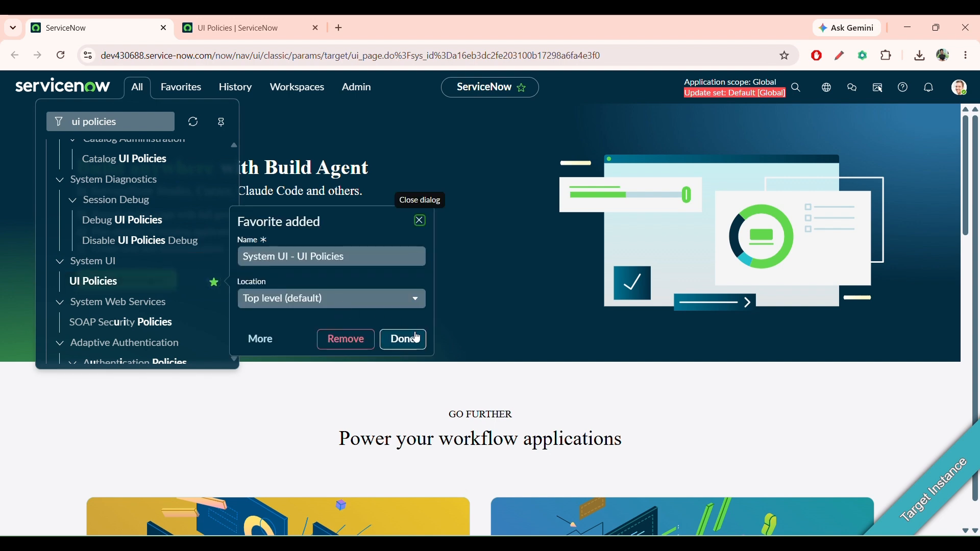
{"action": "left_click", "coordinate": [404, 341]}
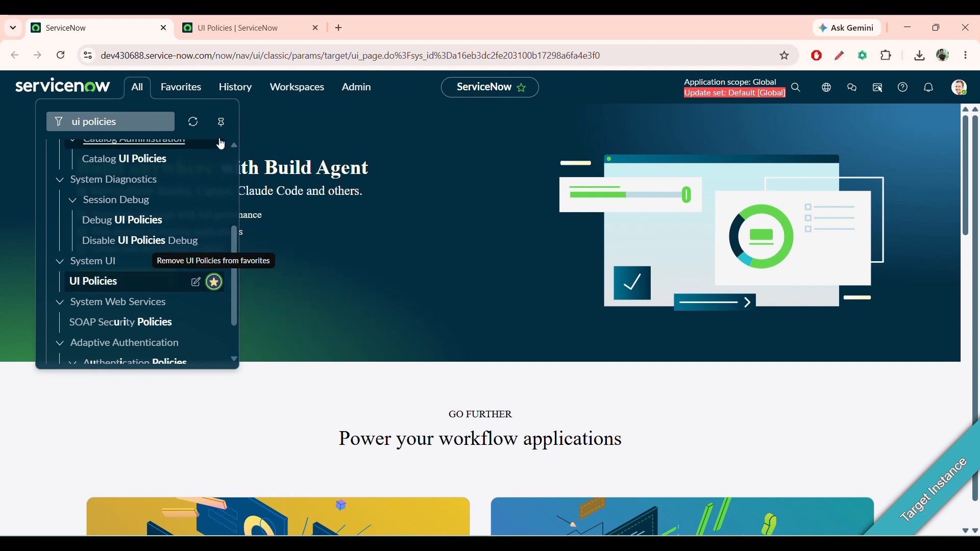
{"action": "left_click", "coordinate": [181, 87]}
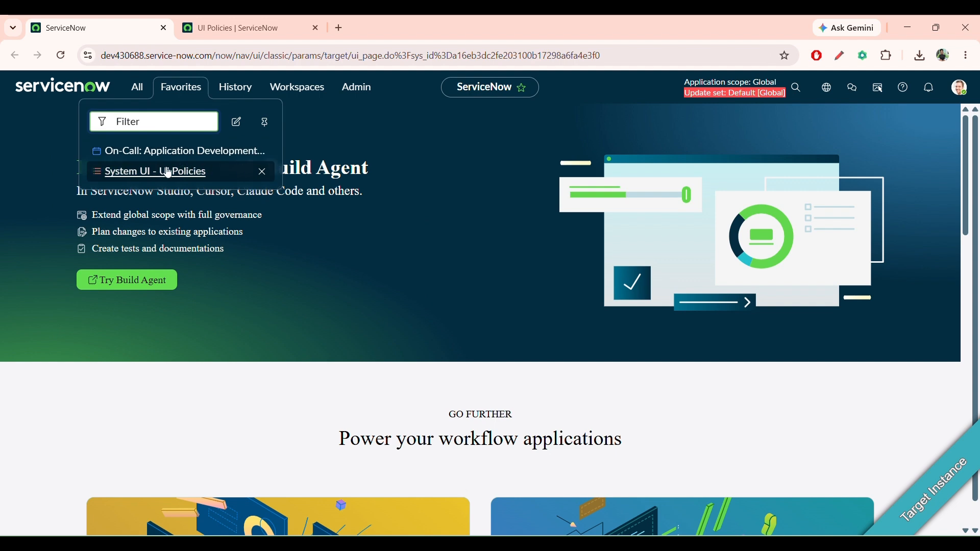
{"action": "left_click", "coordinate": [169, 176]}
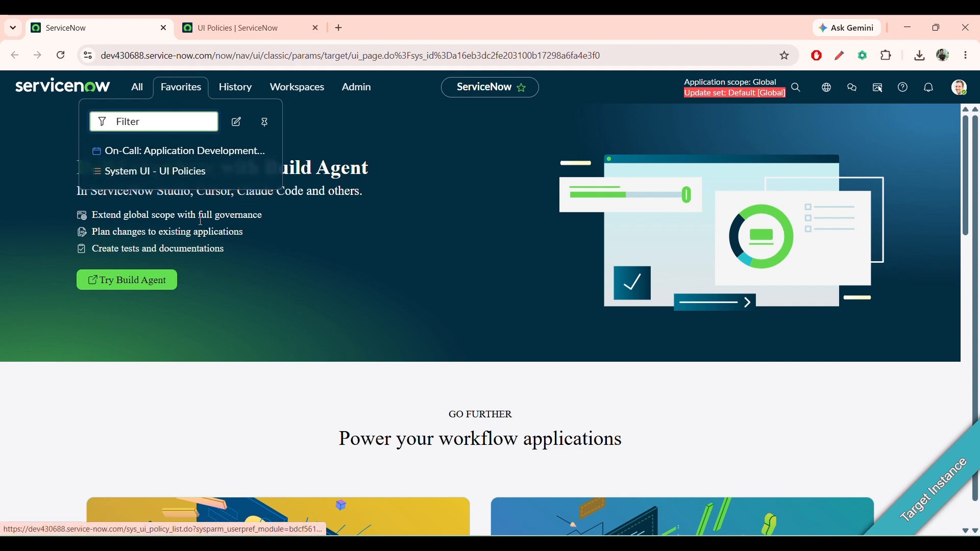
Open a blank Problem record form in a new tab by entering problem.FORM in the application navigator filter
{"action": "left_click", "coordinate": [134, 96]}
{"action": "triple_click", "coordinate": [128, 122]}
{"action": "key", "text": "BackSpace"}
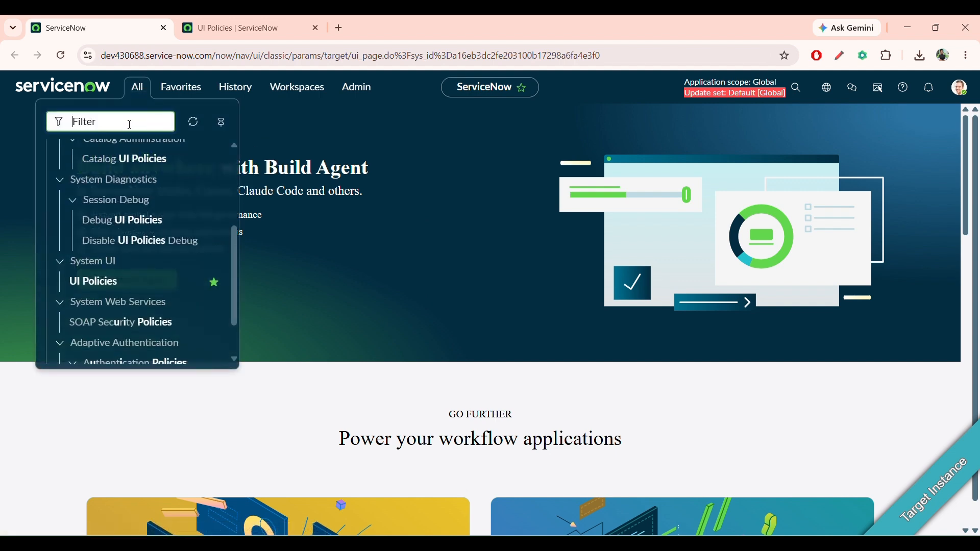
{"action": "type", "text": "problem"}
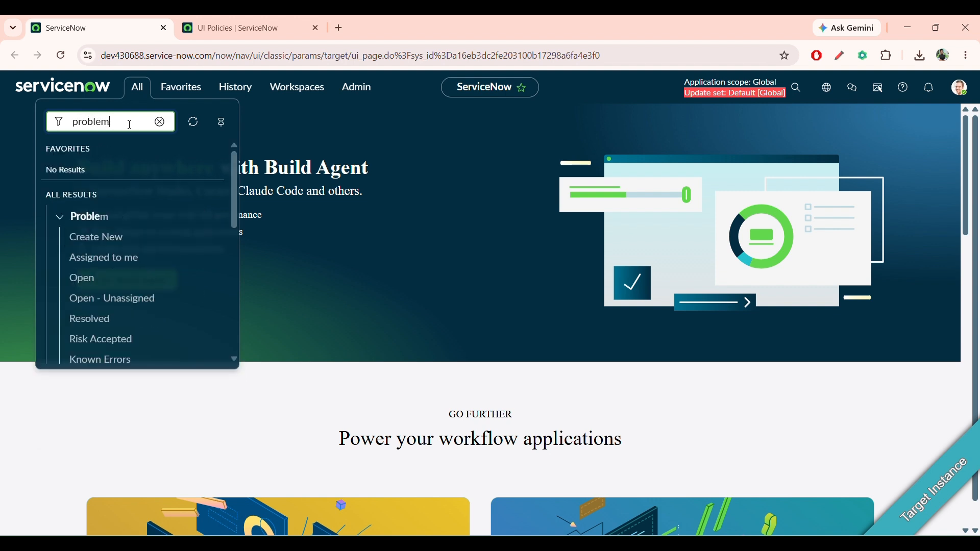
{"action": "type", "text": ".FORM"}
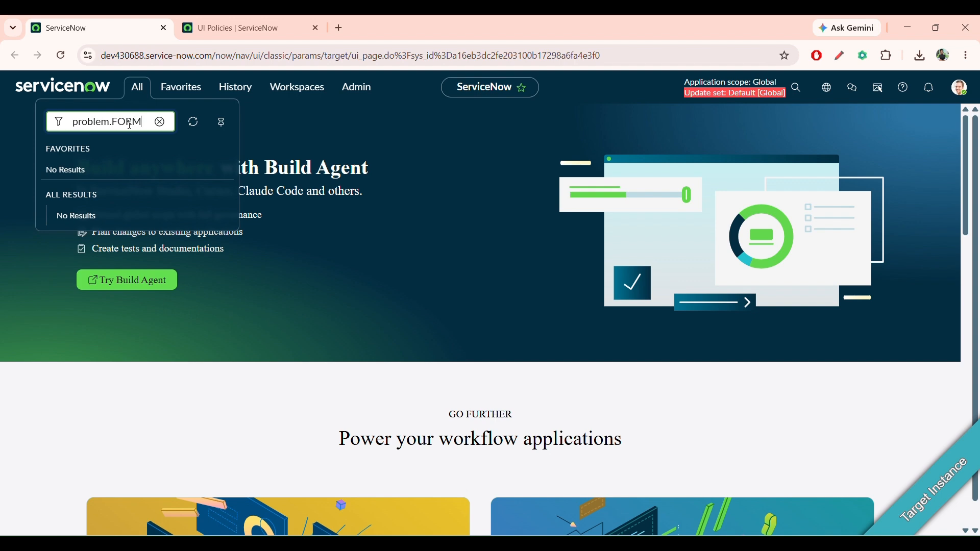
{"action": "key", "text": "Return"}
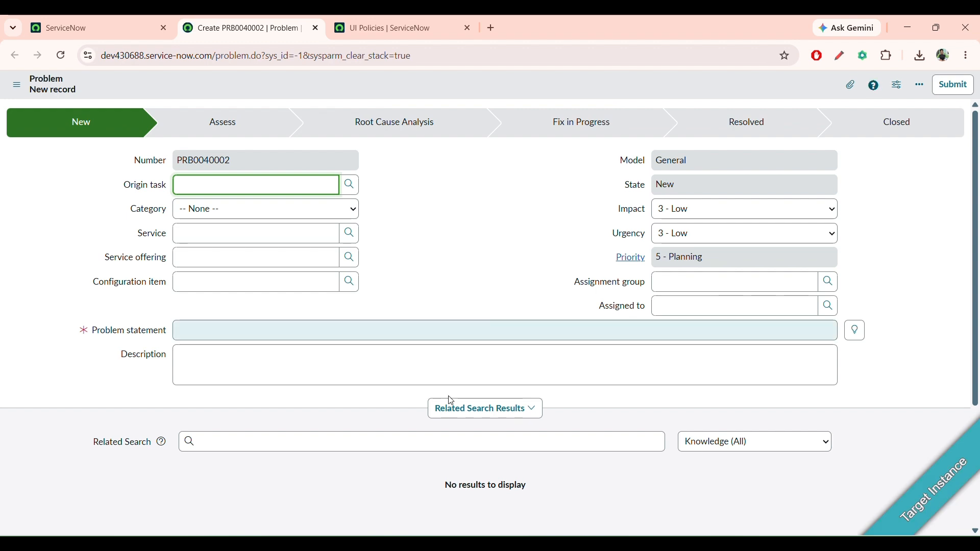
Switch to the Excel use-case workbook, copy the Problem requirement in cell F6, and return to ServiceNow
{"action": "key", "text": "alt+Tab"}
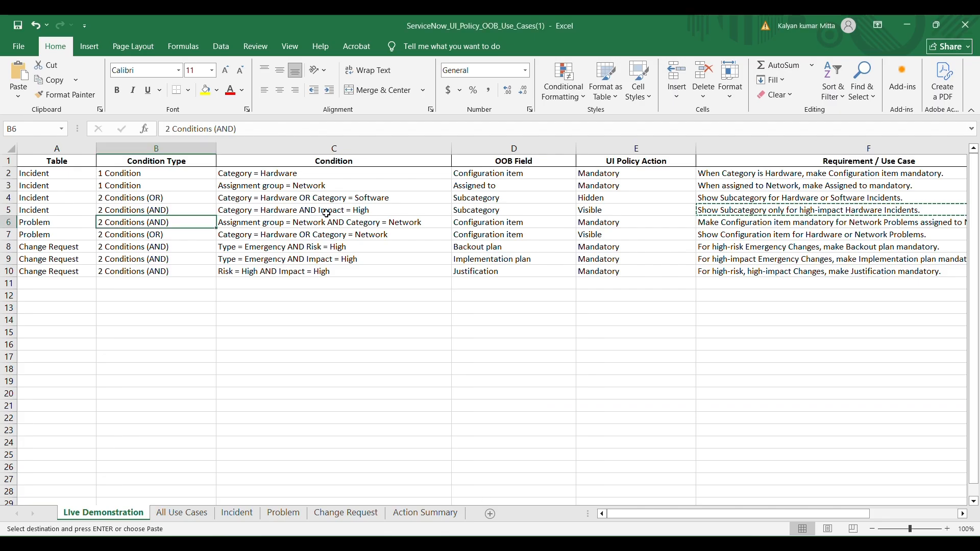
{"action": "left_click", "coordinate": [745, 223]}
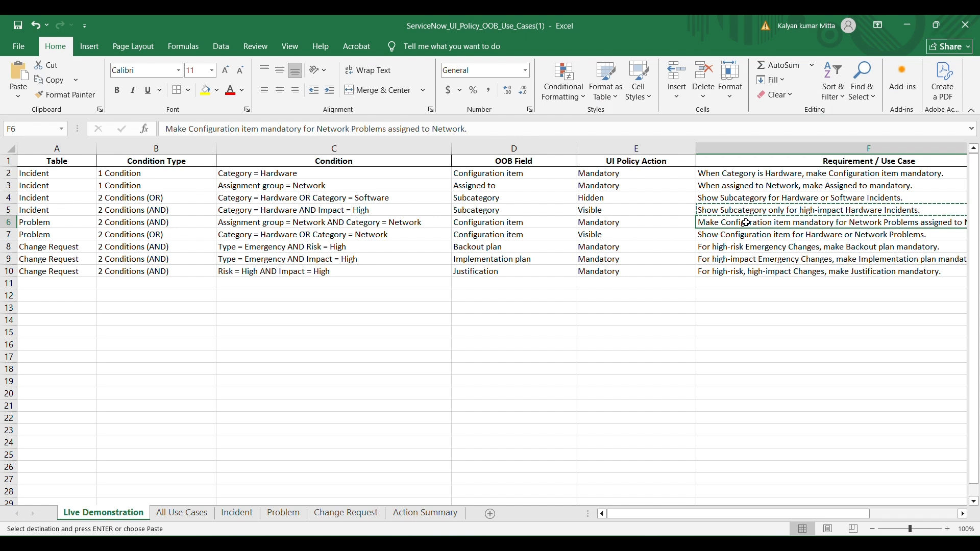
{"action": "key", "text": "ctrl+c"}
{"action": "key", "text": "alt+Tab"}
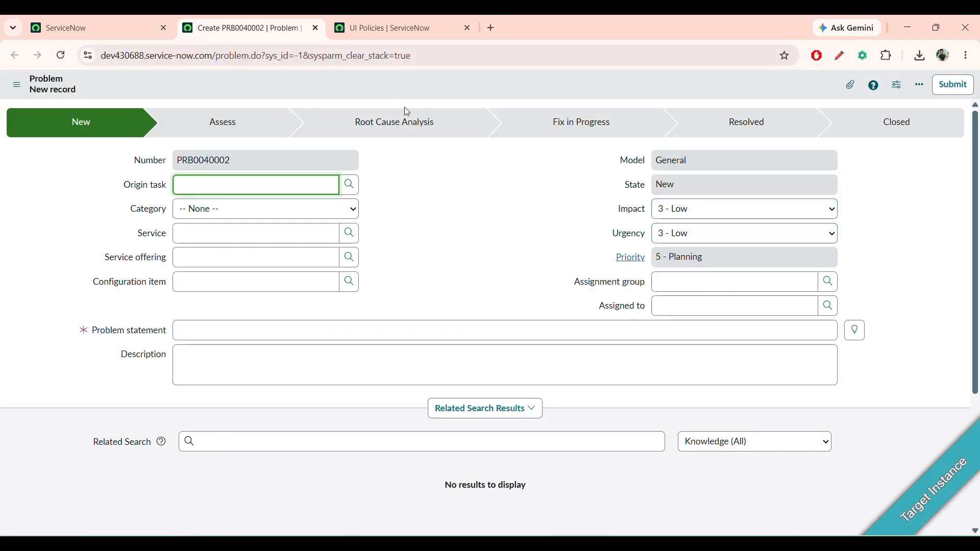
Start a new UI policy on the Problem [problem] table with the short description "Make Configuration item mandatory for Network Problems assigned to Network."
{"action": "left_click", "coordinate": [368, 26]}
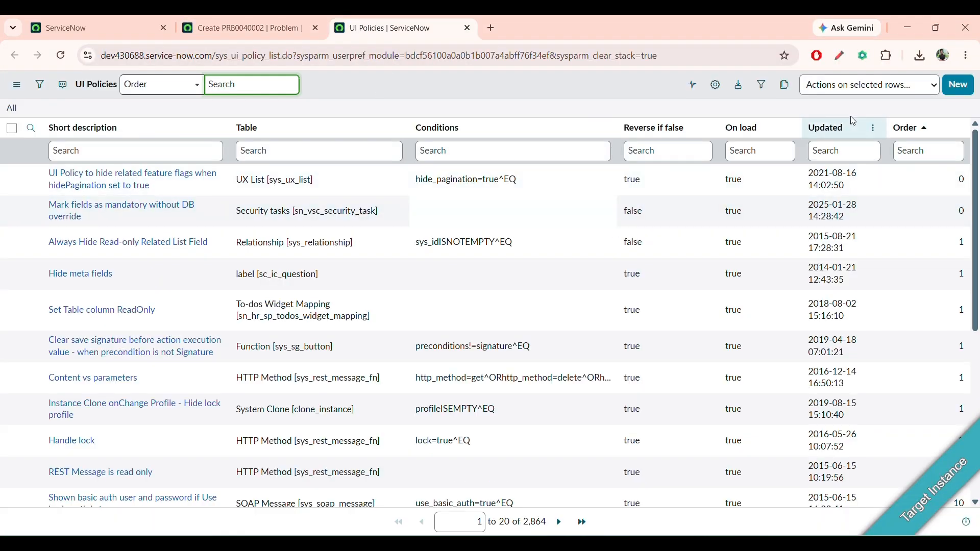
{"action": "left_click", "coordinate": [523, 295]}
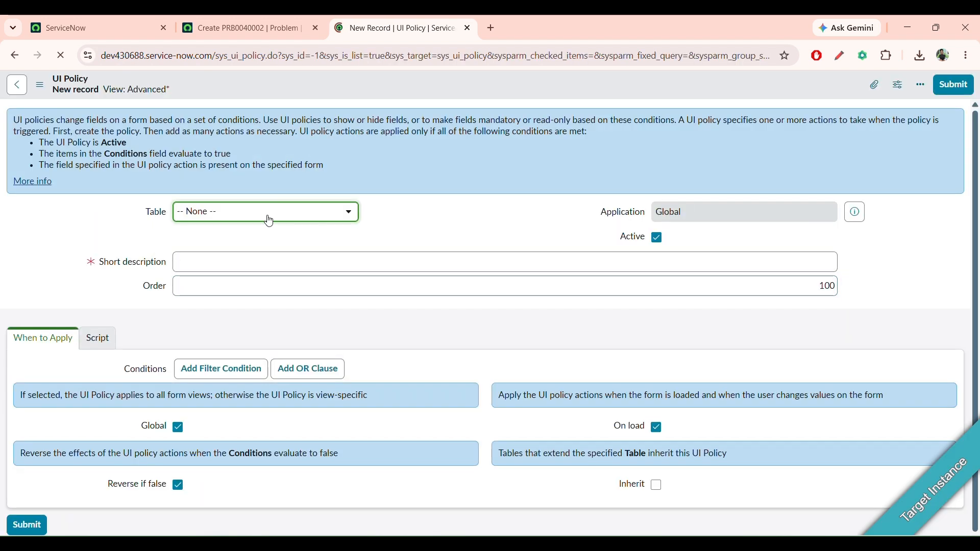
{"action": "left_click", "coordinate": [270, 264]}
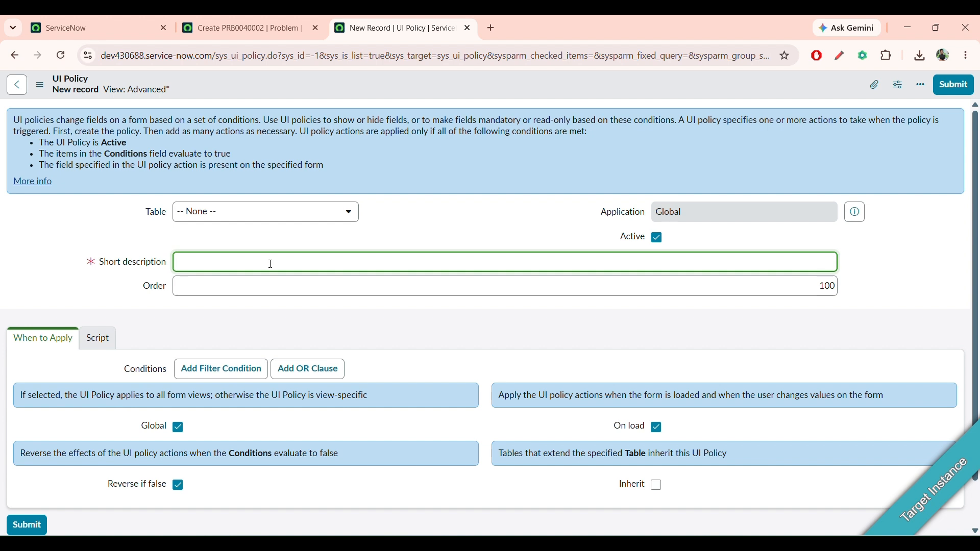
{"action": "key", "text": "ctrl+v"}
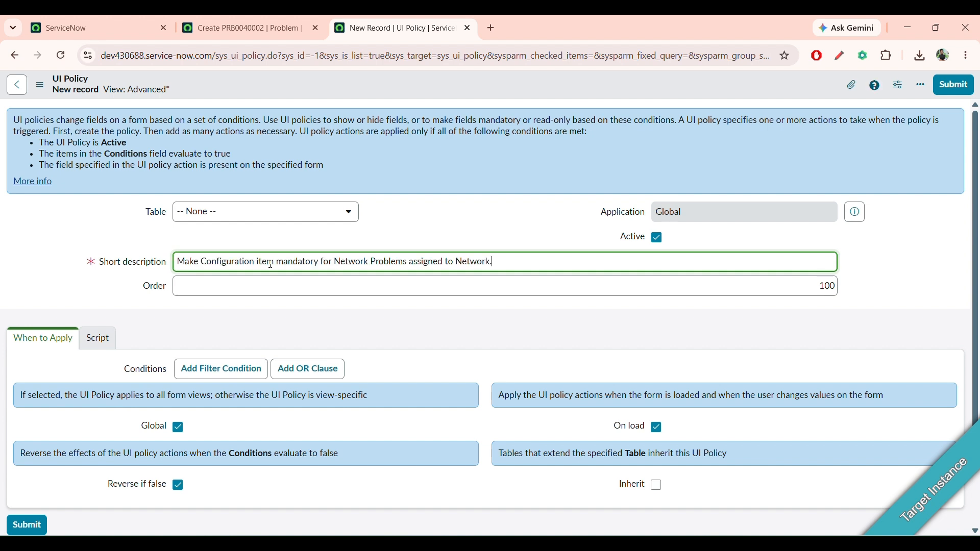
{"action": "left_click", "coordinate": [310, 210]}
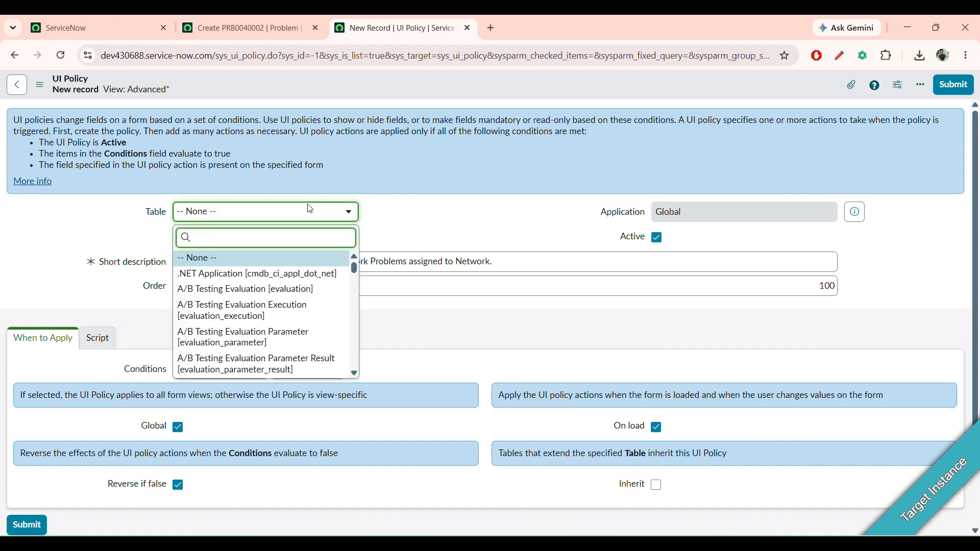
{"action": "type", "text": "problem"}
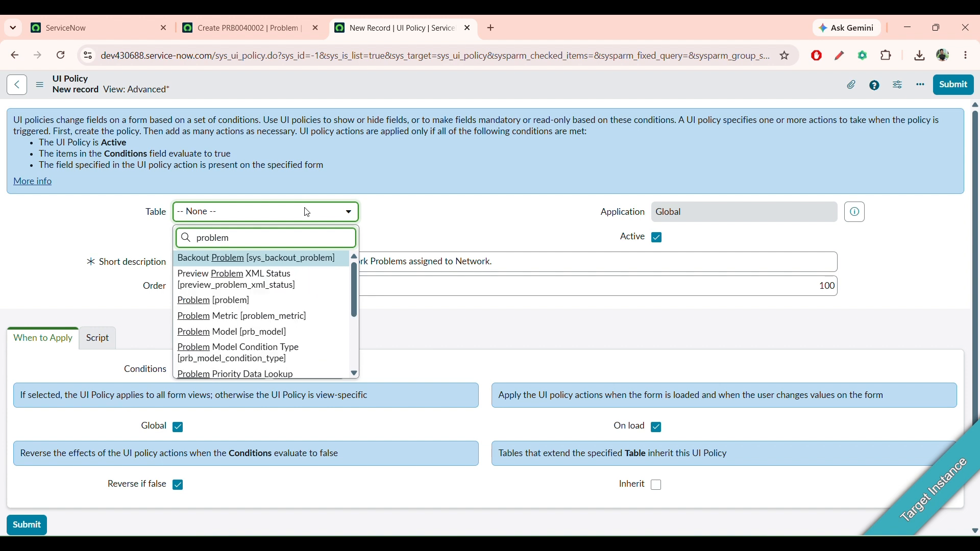
{"action": "left_click", "coordinate": [239, 301]}
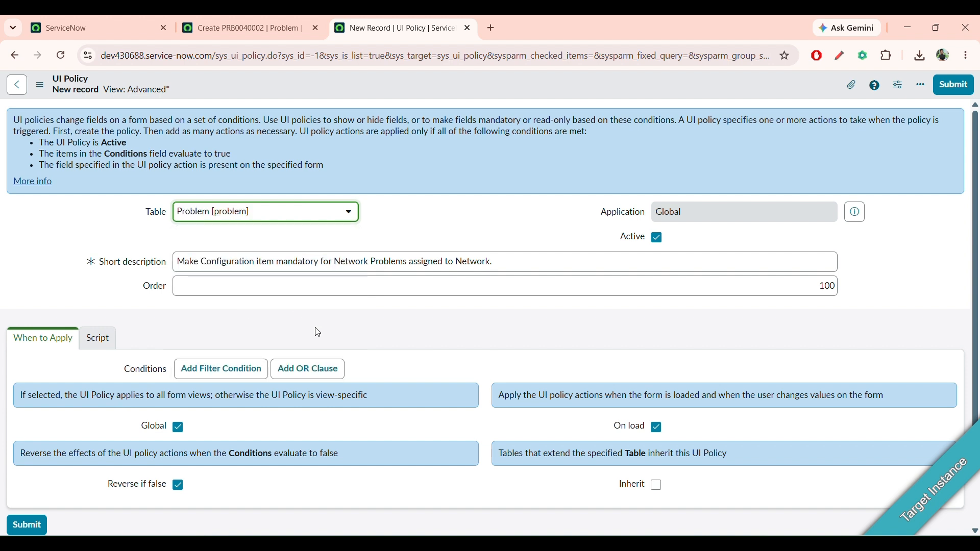
Set the policy's first condition to Assignment group is Network
{"action": "scroll", "coordinate": [318, 332], "scroll_direction": "down", "scroll_amount": 2}
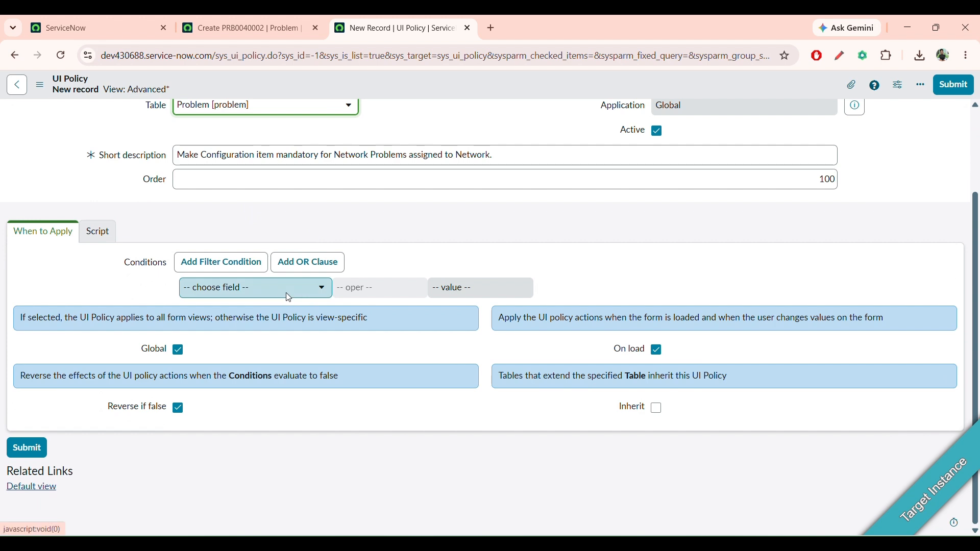
{"action": "left_click", "coordinate": [289, 298]}
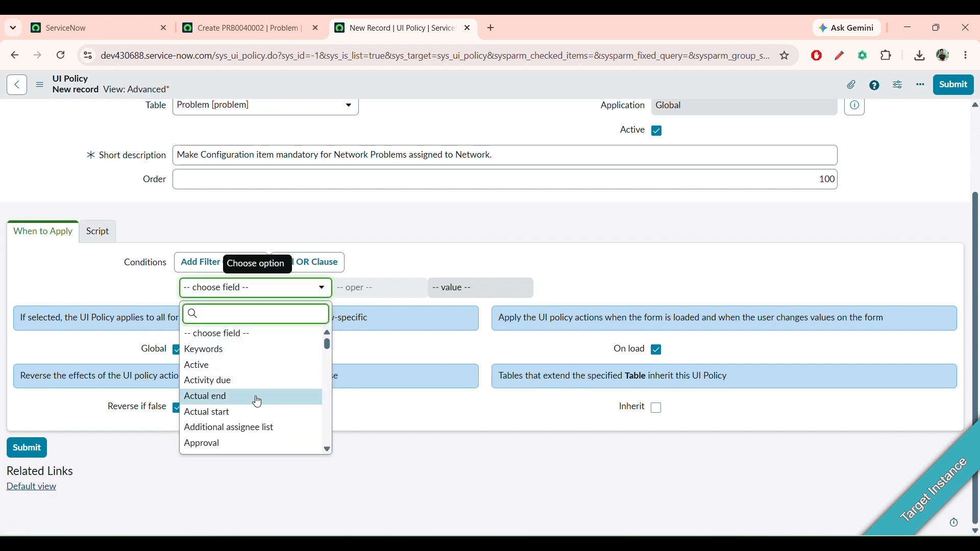
{"action": "type", "text": "ass"}
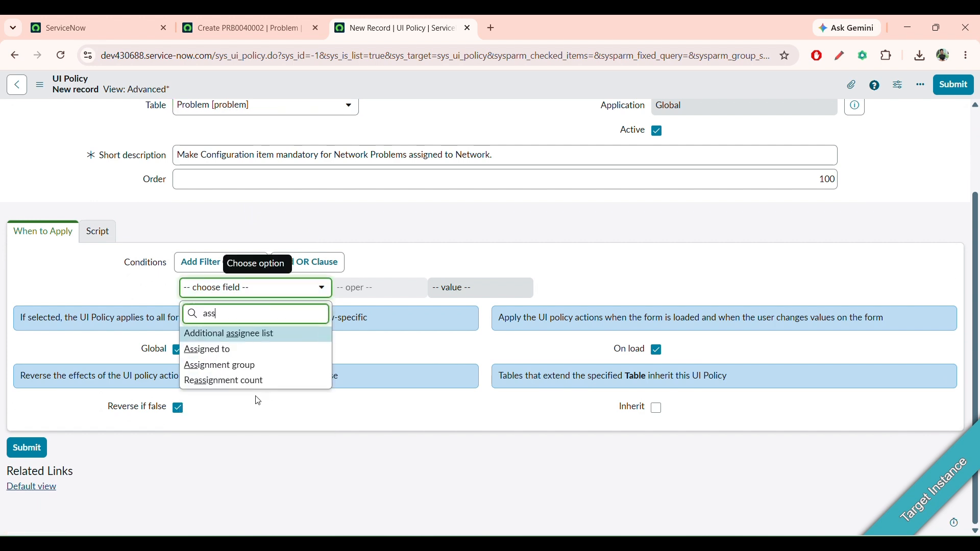
{"action": "left_click", "coordinate": [244, 368]}
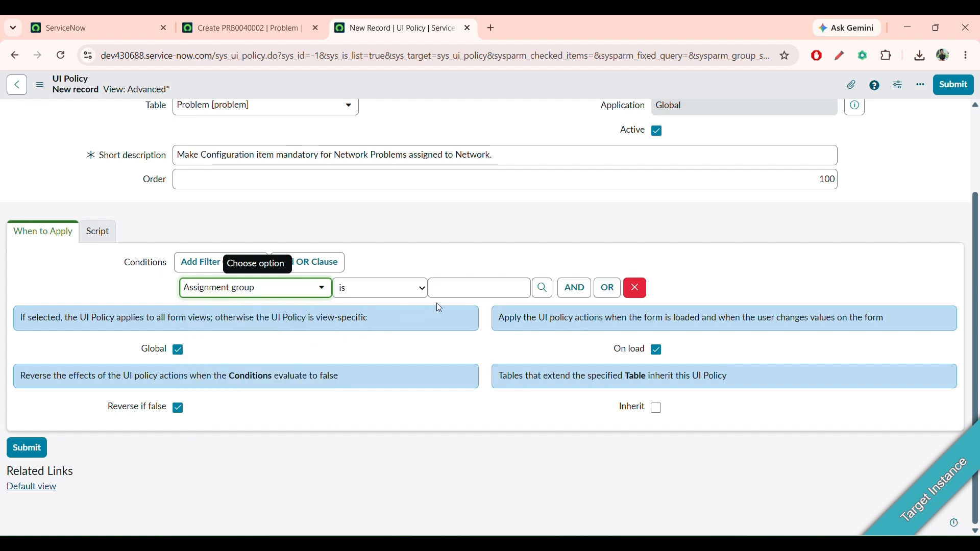
{"action": "left_click", "coordinate": [451, 295]}
{"action": "type", "text": "ne"}
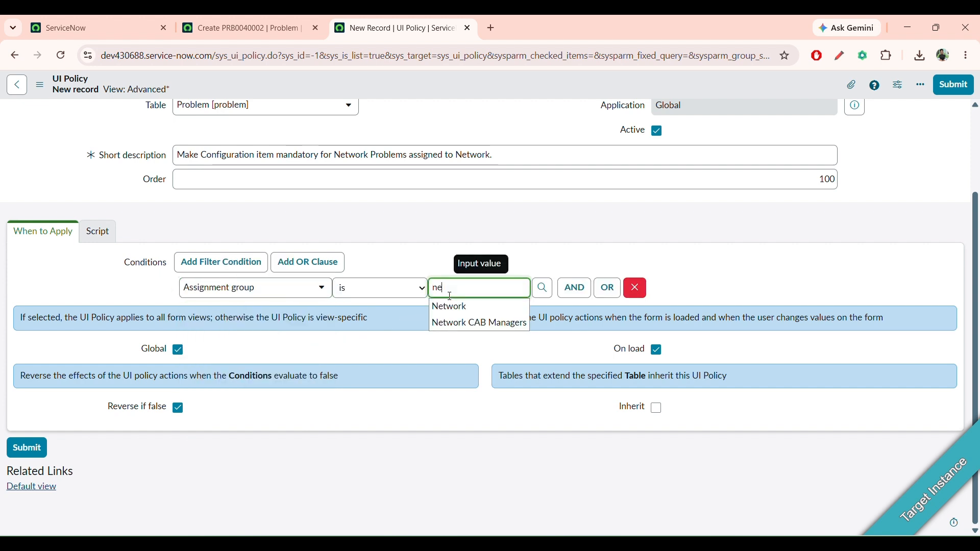
{"action": "left_click", "coordinate": [449, 307]}
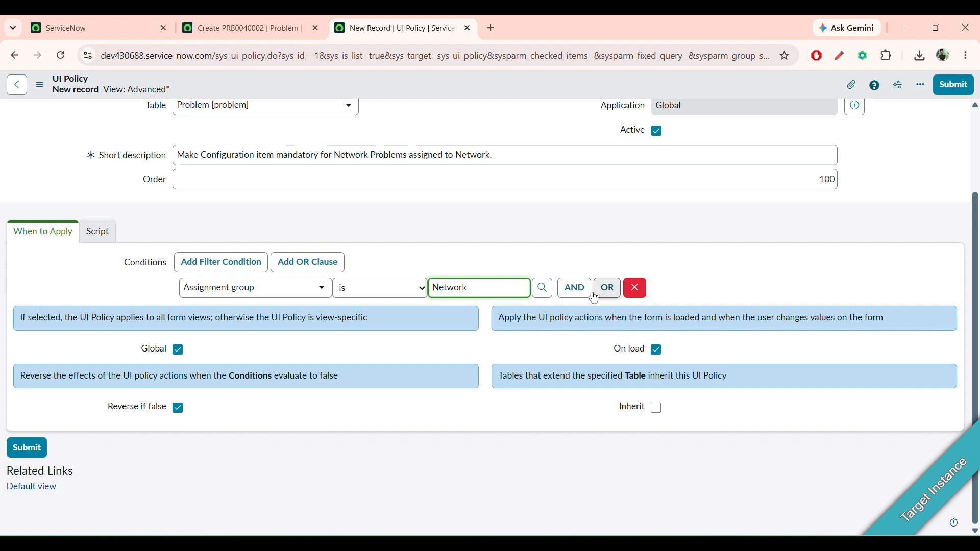
Add an AND condition requiring Category is Network and save the UI policy without leaving its form
{"action": "left_click", "coordinate": [575, 289]}
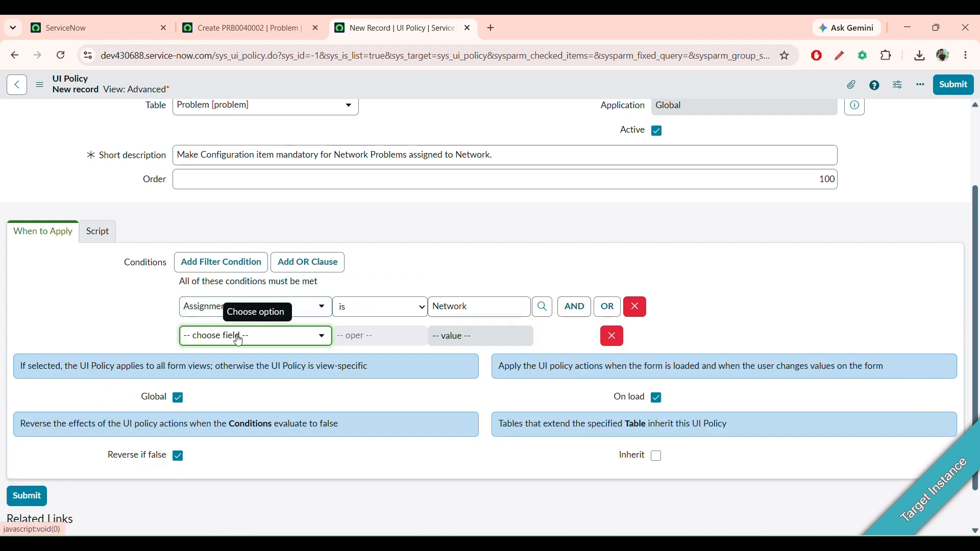
{"action": "left_click", "coordinate": [240, 337]}
{"action": "type", "text": "cate"}
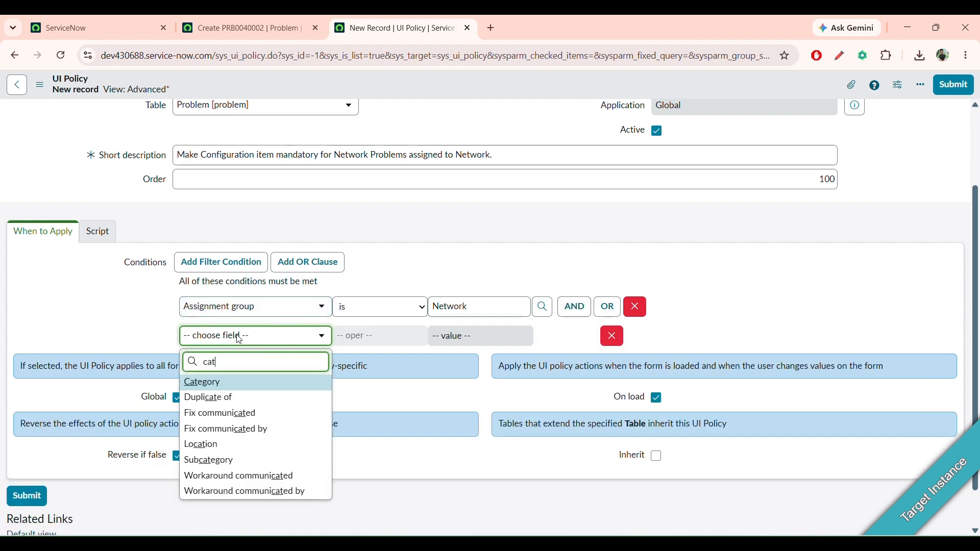
{"action": "left_click", "coordinate": [256, 381]}
{"action": "left_click", "coordinate": [441, 340]}
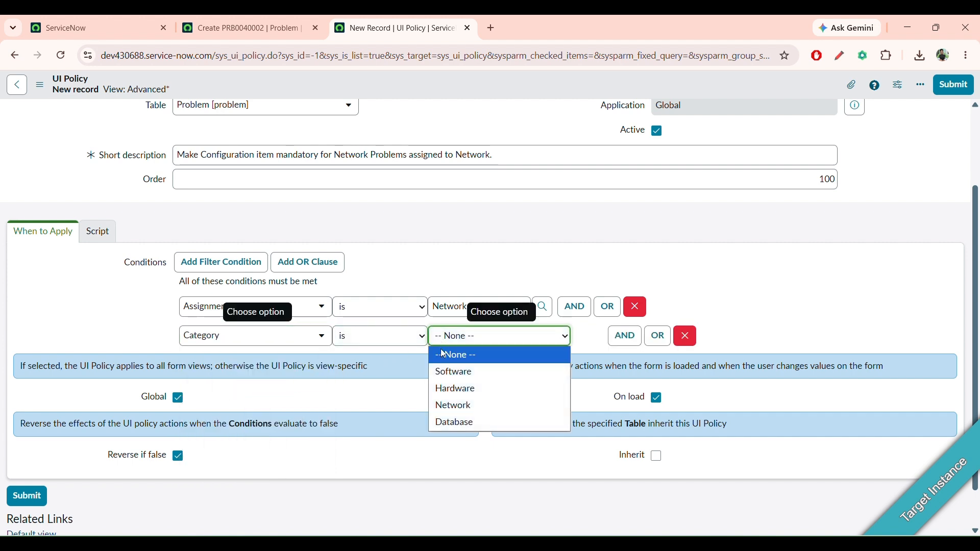
{"action": "left_click", "coordinate": [464, 405]}
{"action": "left_click", "coordinate": [551, 266]}
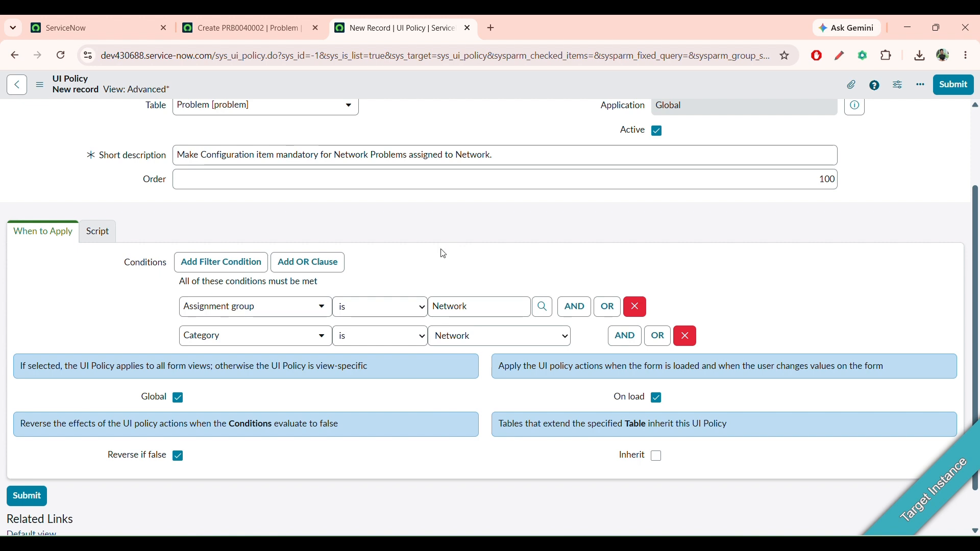
{"action": "right_click", "coordinate": [417, 87]}
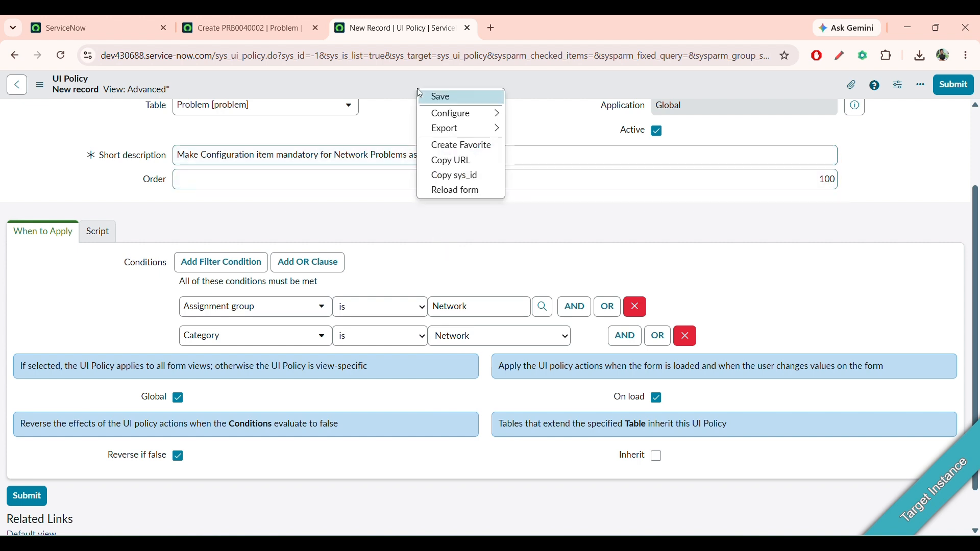
{"action": "left_click", "coordinate": [432, 96]}
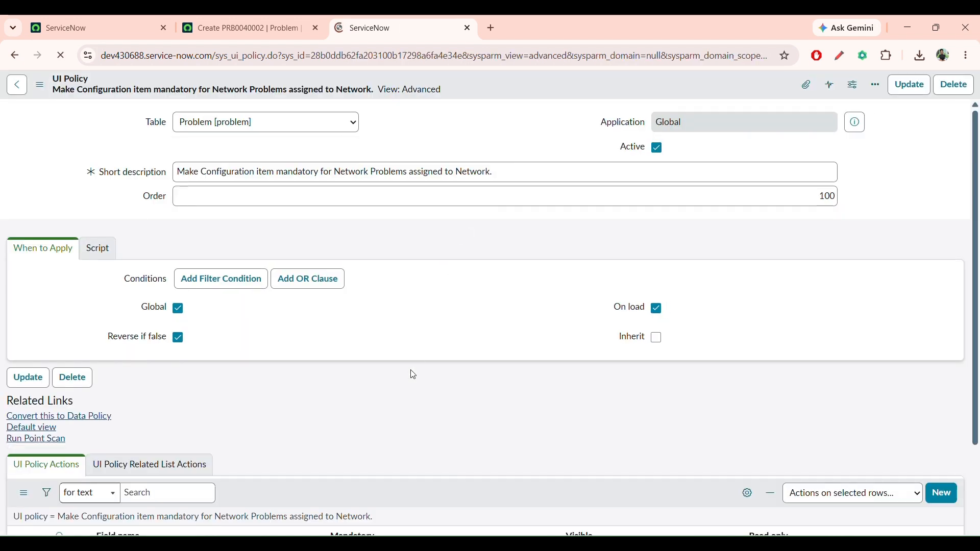
Add a UI policy action that sets the Configuration item field's Mandatory option to True, and submit it
{"action": "scroll", "coordinate": [411, 375], "scroll_direction": "down", "scroll_amount": 3}
{"action": "scroll", "coordinate": [411, 375], "scroll_direction": "up", "scroll_amount": 2}
{"action": "scroll", "coordinate": [745, 448], "scroll_direction": "down", "scroll_amount": 5}
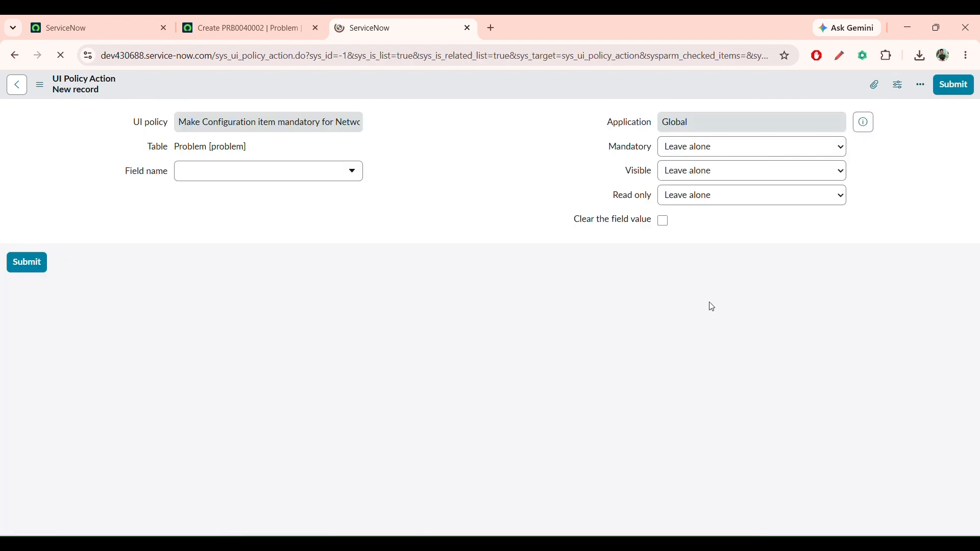
{"action": "left_click", "coordinate": [265, 201]}
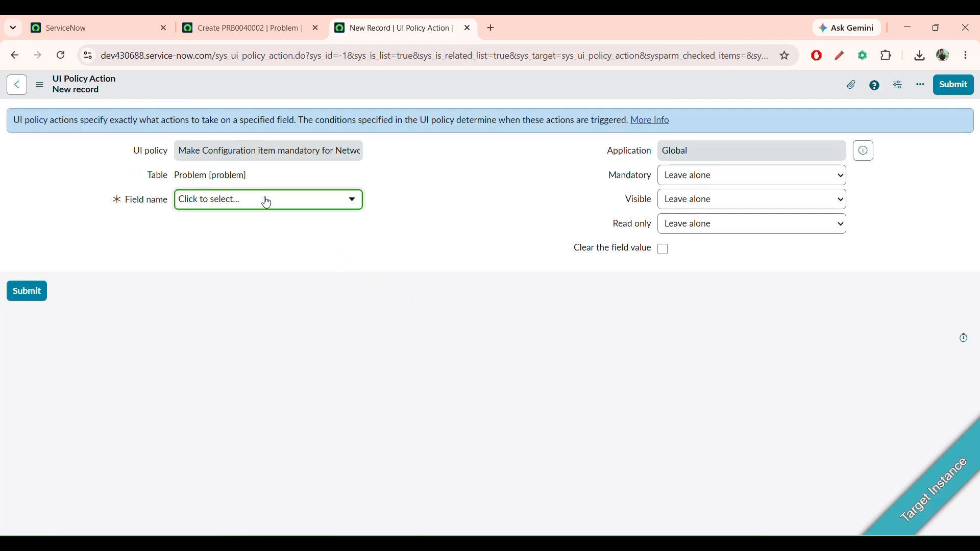
{"action": "scroll", "coordinate": [504, 219], "scroll_direction": "down", "scroll_amount": 2}
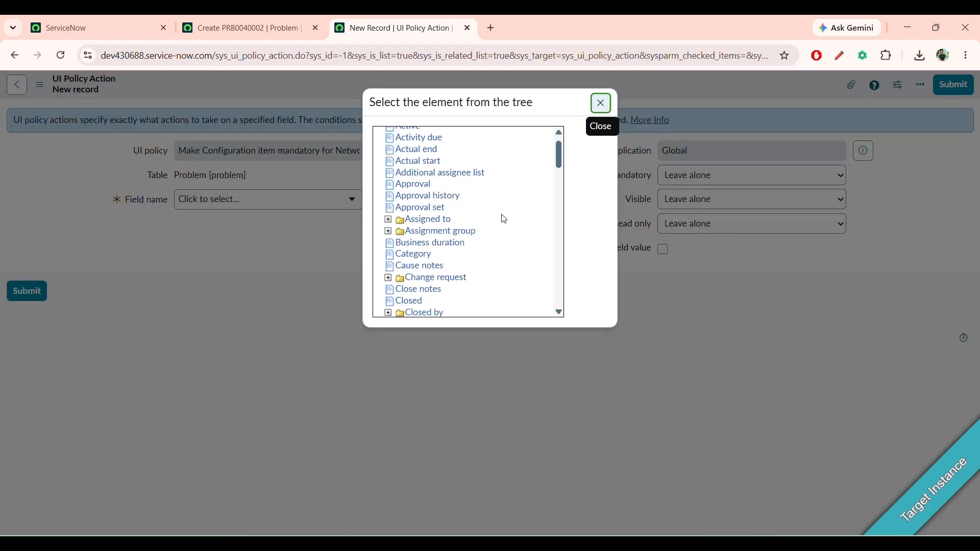
{"action": "left_click", "coordinate": [463, 272]}
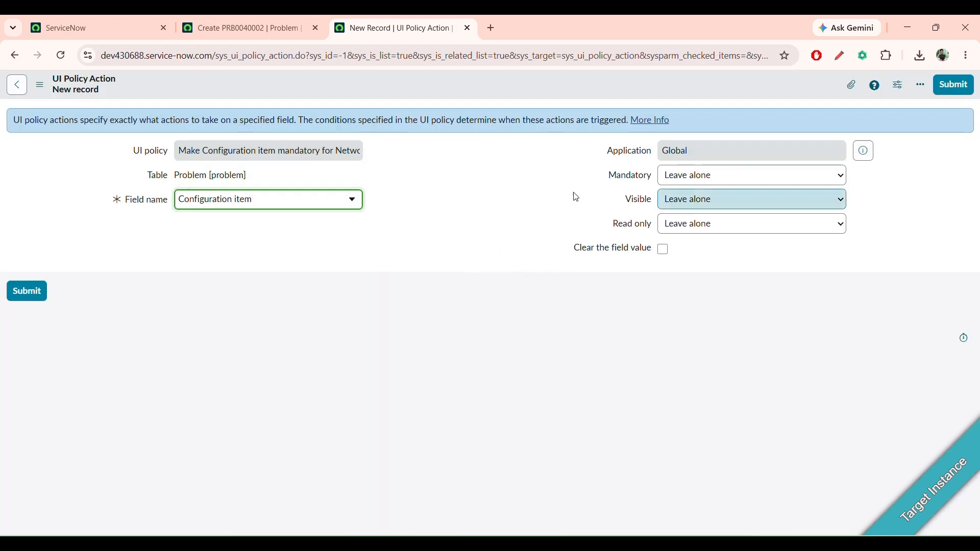
{"action": "left_click", "coordinate": [736, 179]}
{"action": "left_click", "coordinate": [720, 216]}
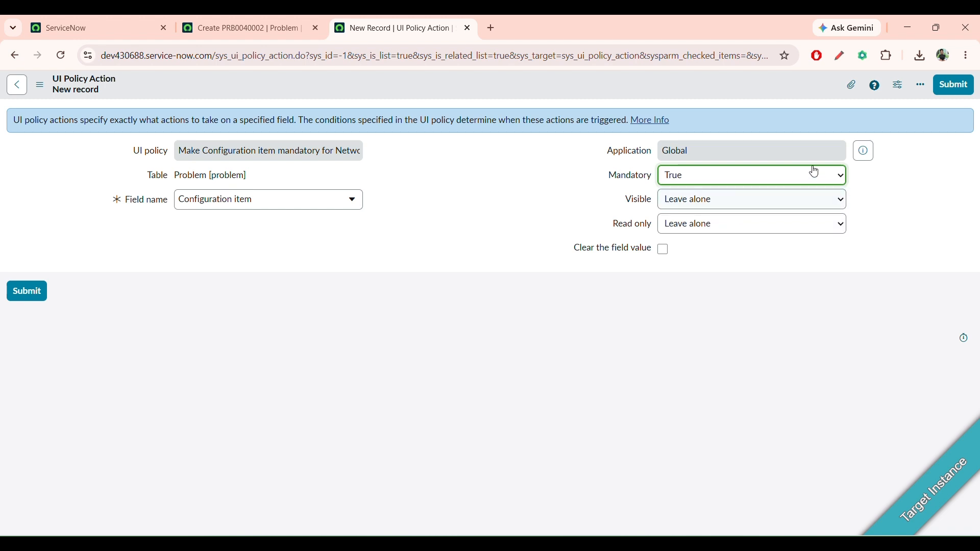
{"action": "left_click", "coordinate": [953, 87]}
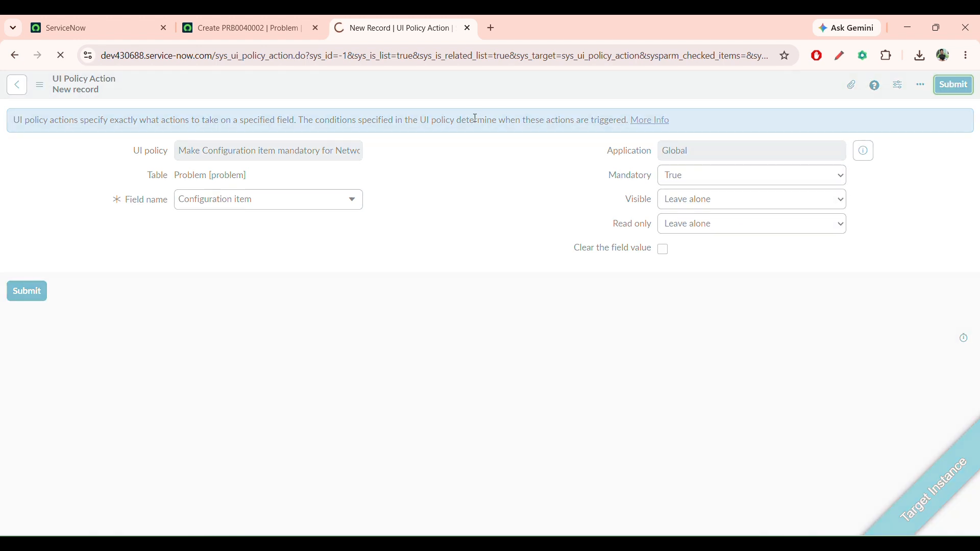
Reload the new Problem record form and set both Category and Assignment group to Network to test the policy
{"action": "left_click", "coordinate": [254, 31]}
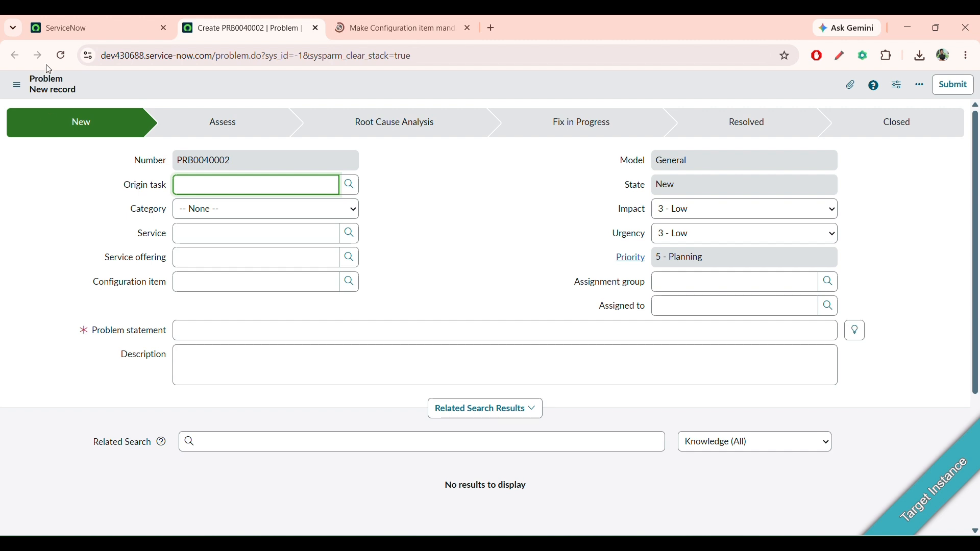
{"action": "left_click", "coordinate": [63, 53]}
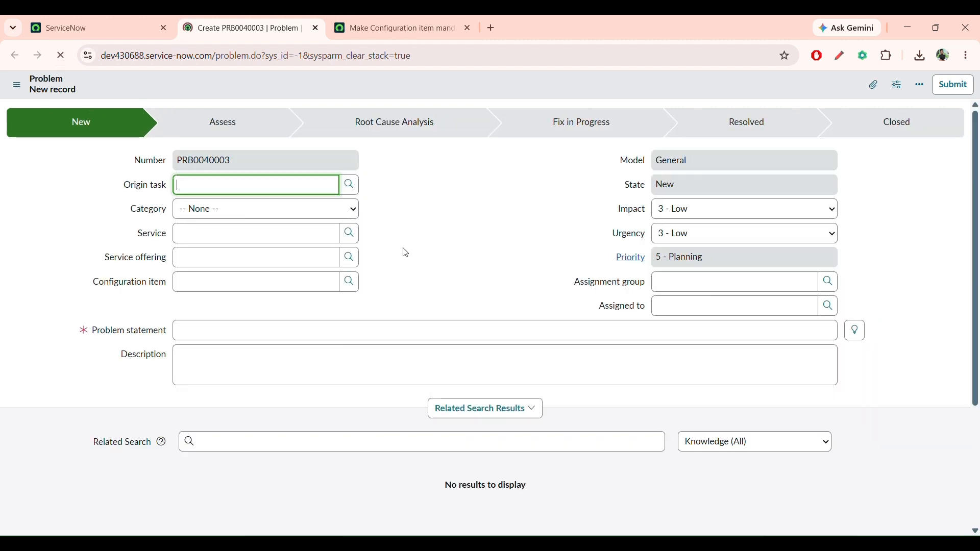
{"action": "left_click", "coordinate": [248, 222]}
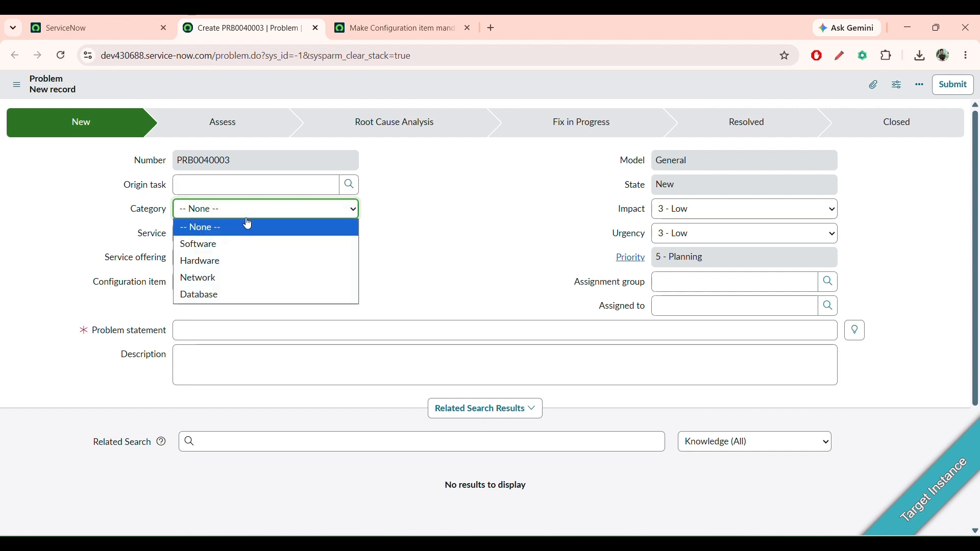
{"action": "left_click", "coordinate": [232, 278]}
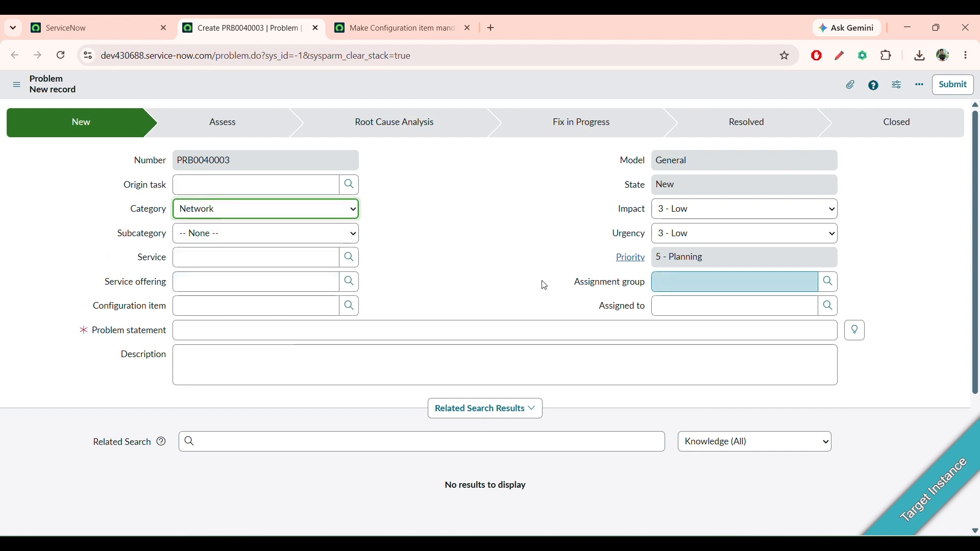
{"action": "left_click", "coordinate": [688, 286]}
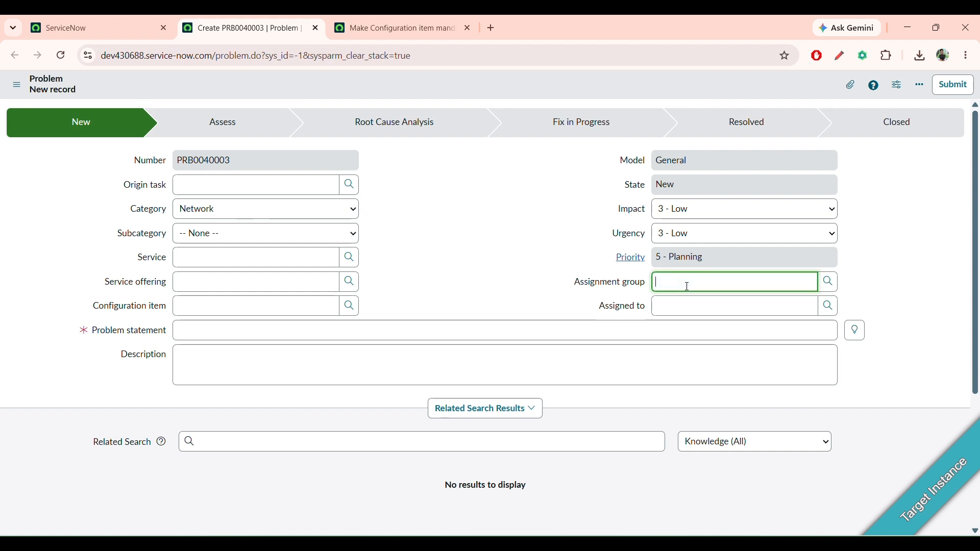
{"action": "type", "text": "net"}
{"action": "left_click", "coordinate": [687, 299]}
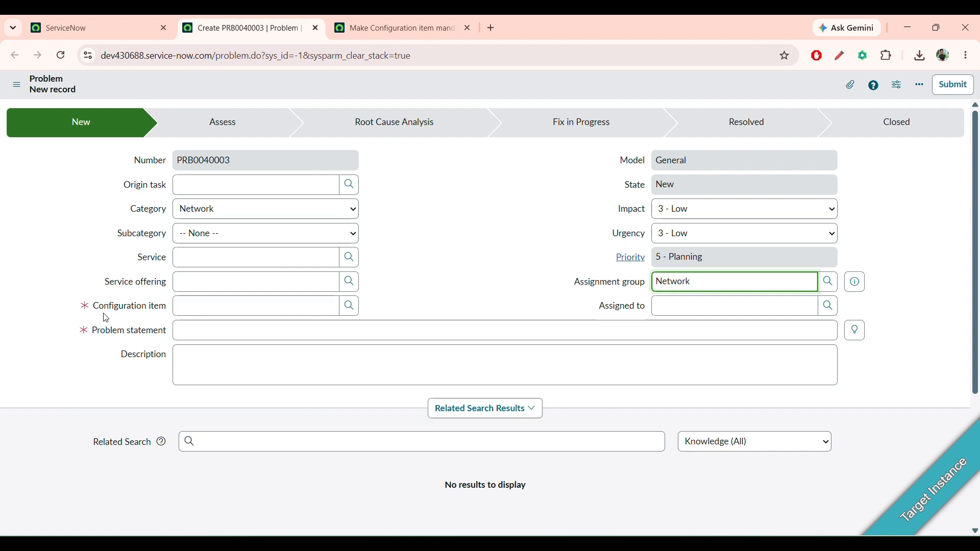
Test the policy's reversal by changing the Problem's Category to Software and then back to Network
{"action": "left_click", "coordinate": [246, 210]}
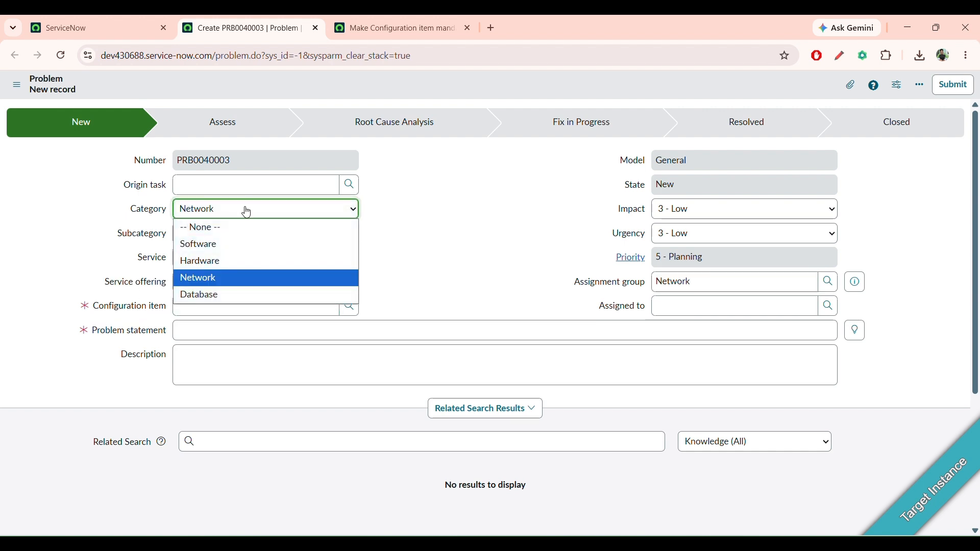
{"action": "left_click", "coordinate": [238, 248]}
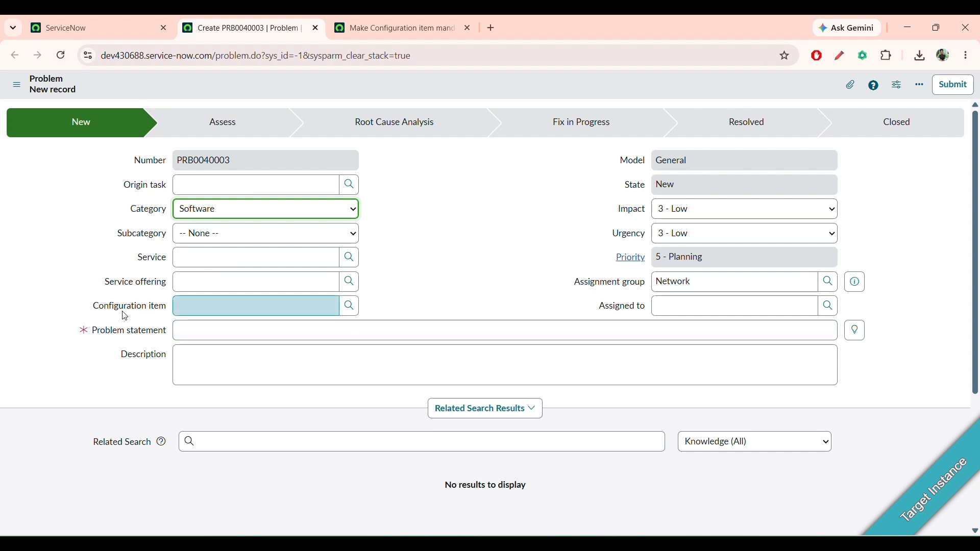
{"action": "left_click", "coordinate": [253, 208]}
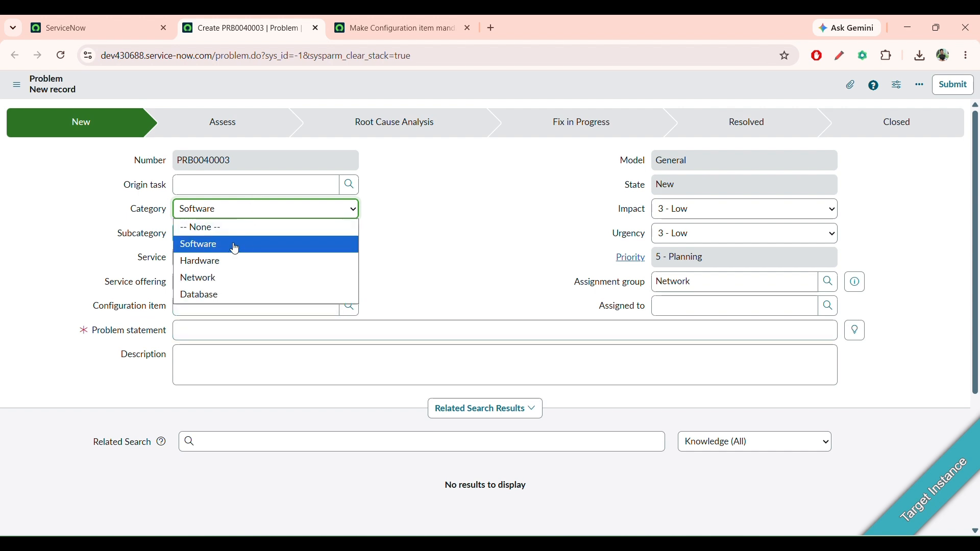
{"action": "left_click", "coordinate": [223, 277]}
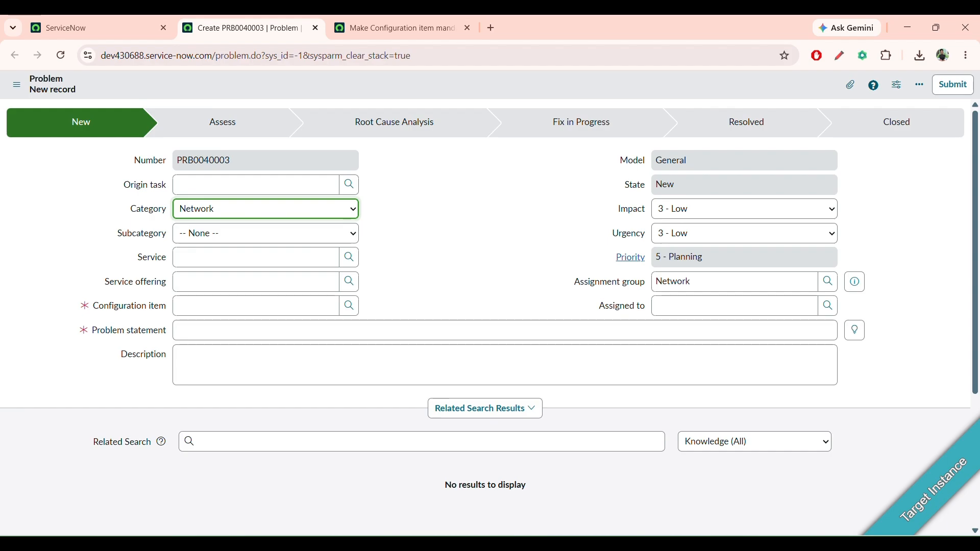
Switch to the Excel use-case workbook and change the UI Policy Action in cell E7 to Hidden
{"action": "key", "text": "alt+Tab"}
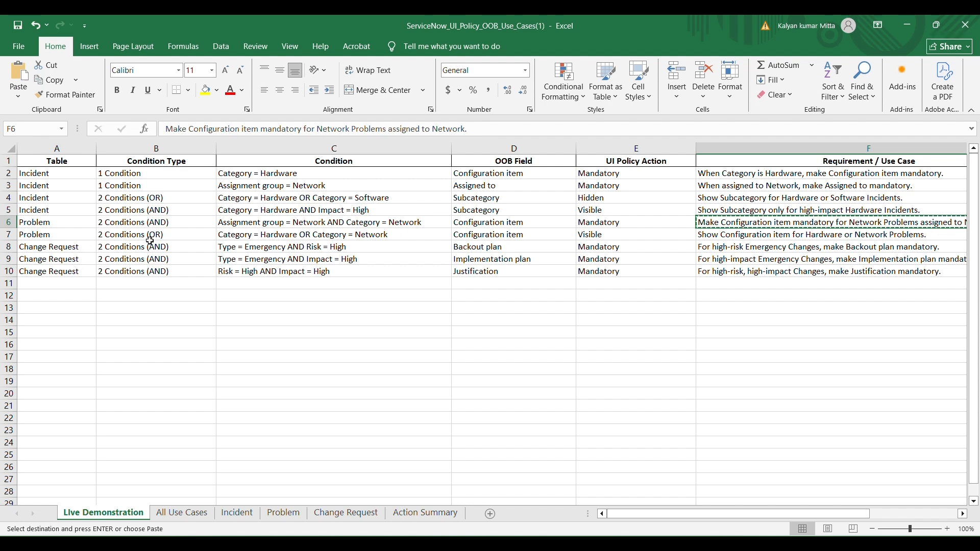
{"action": "left_click", "coordinate": [77, 239]}
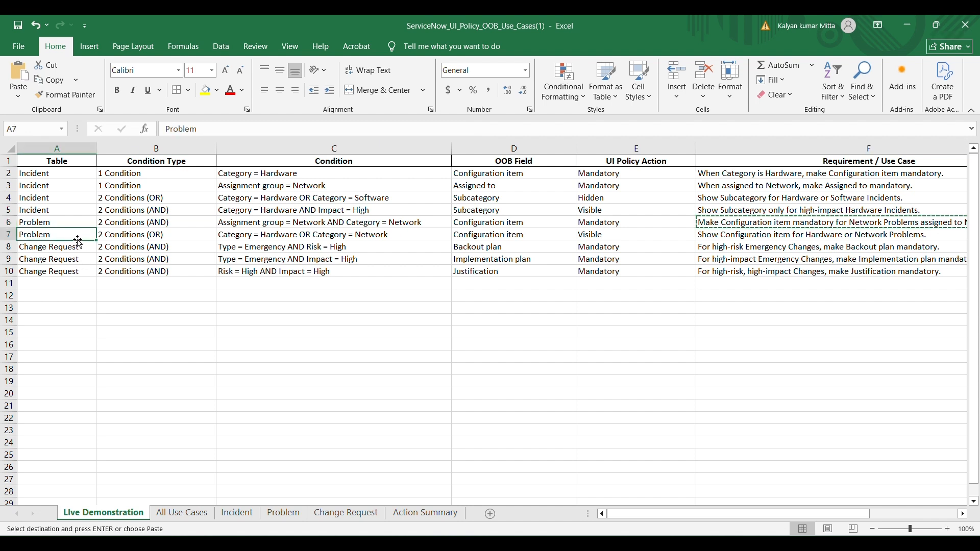
{"action": "left_click", "coordinate": [147, 238]}
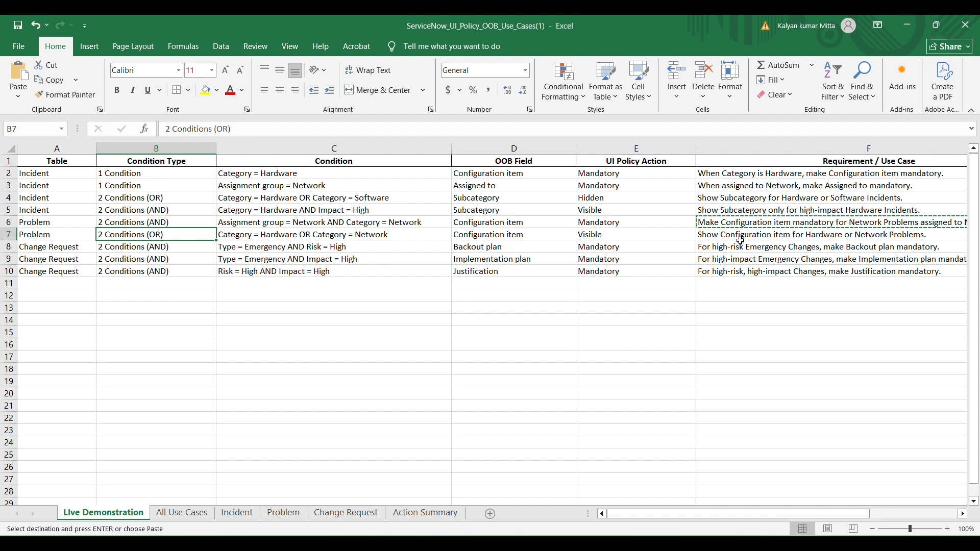
{"action": "left_click", "coordinate": [614, 236]}
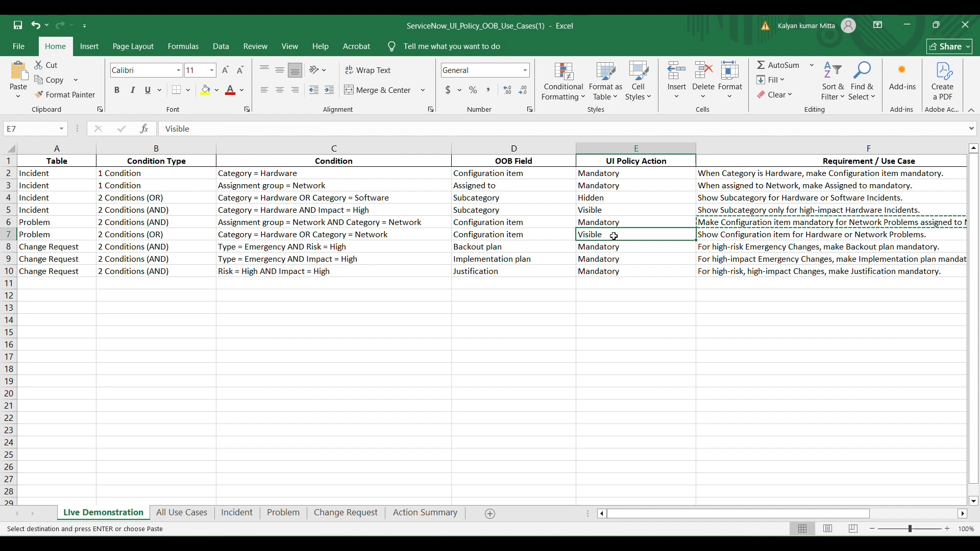
{"action": "type", "text": "HIdden"}
{"action": "key", "text": "Tab"}
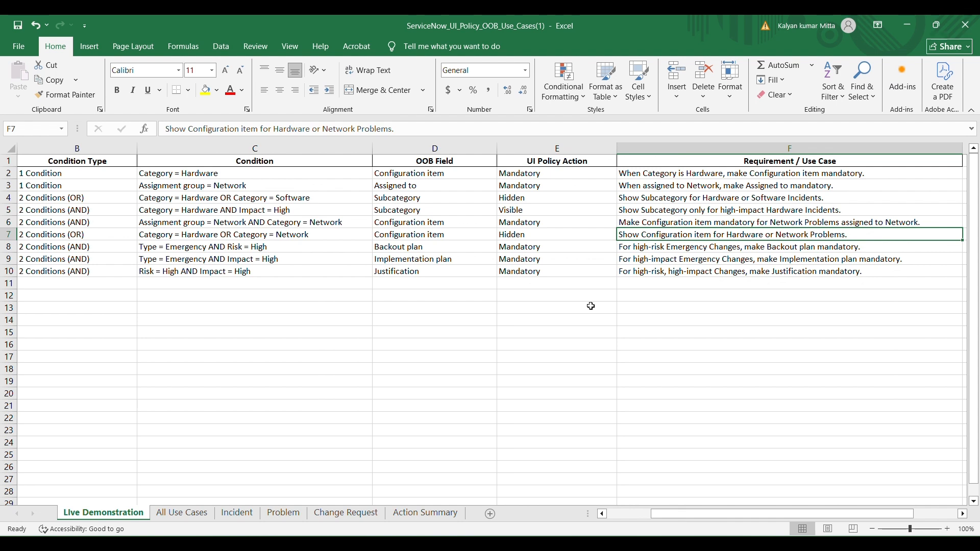
Copy the Hardware or Network Problems requirement in cell F7 and return to ServiceNow
{"action": "left_click", "coordinate": [559, 247]}
{"action": "left_click", "coordinate": [542, 234]}
{"action": "left_click", "coordinate": [646, 234]}
{"action": "key", "text": "ctrl+c"}
{"action": "key", "text": "alt+Tab"}
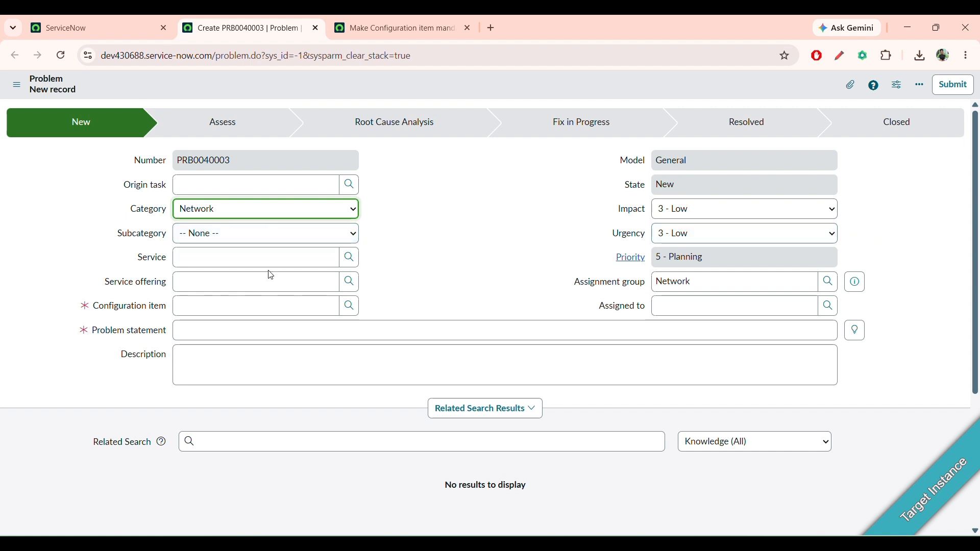
Open the favorited UI Policies list in a separate tab, start a new UI policy, and close the previous policy's tab
{"action": "left_click", "coordinate": [89, 28]}
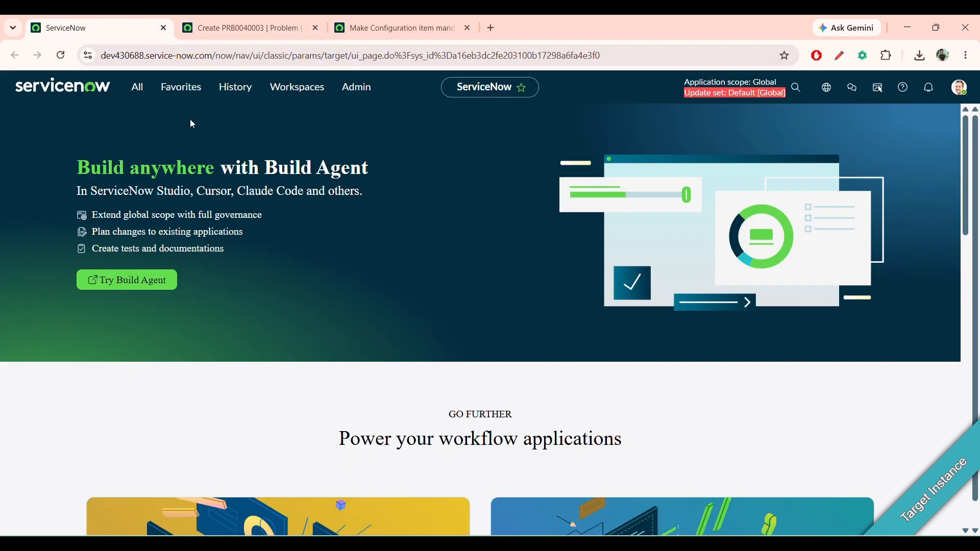
{"action": "left_click", "coordinate": [196, 94]}
{"action": "middle_click", "coordinate": [164, 168]}
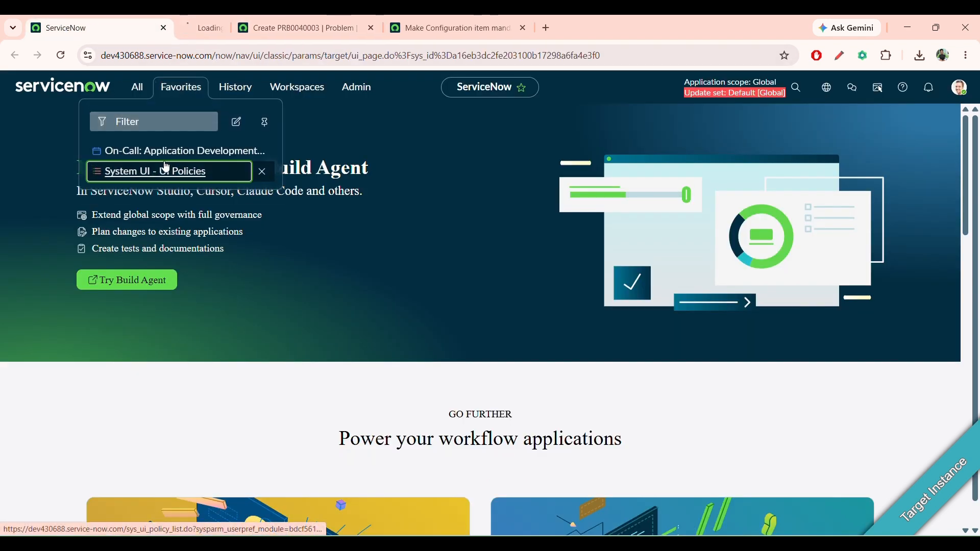
{"action": "left_click", "coordinate": [233, 28]}
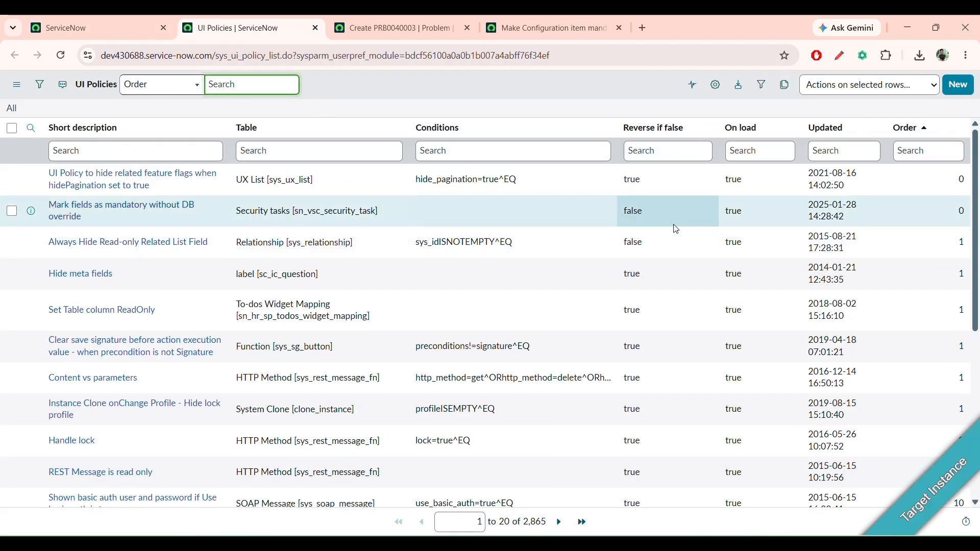
{"action": "left_click", "coordinate": [953, 90]}
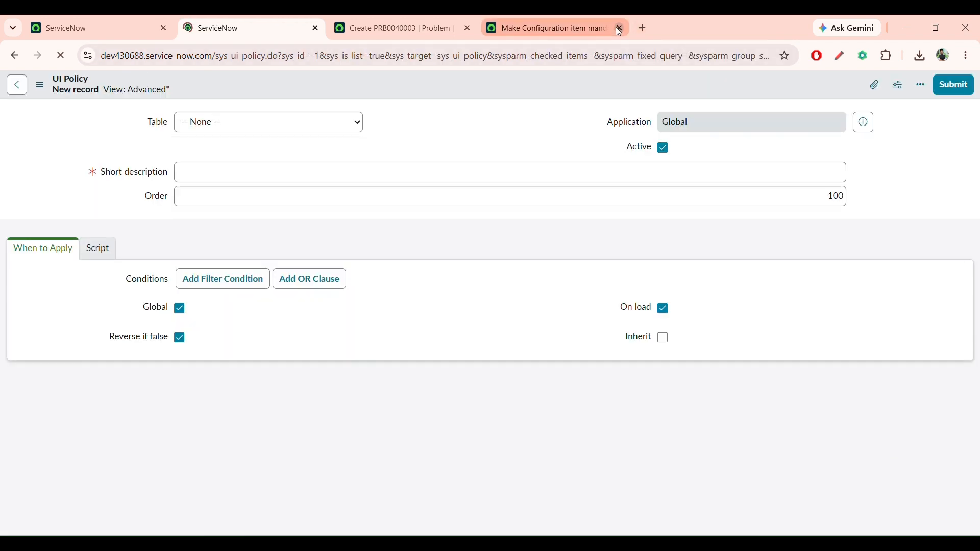
{"action": "left_click", "coordinate": [619, 28]}
Enter the short description "Hiding Configuration item for Hardware or Network Problems." by pasting the copied requirement and replacing "Show" with "Hiding"
{"action": "left_click", "coordinate": [307, 261]}
{"action": "key", "text": "ctrl+v"}
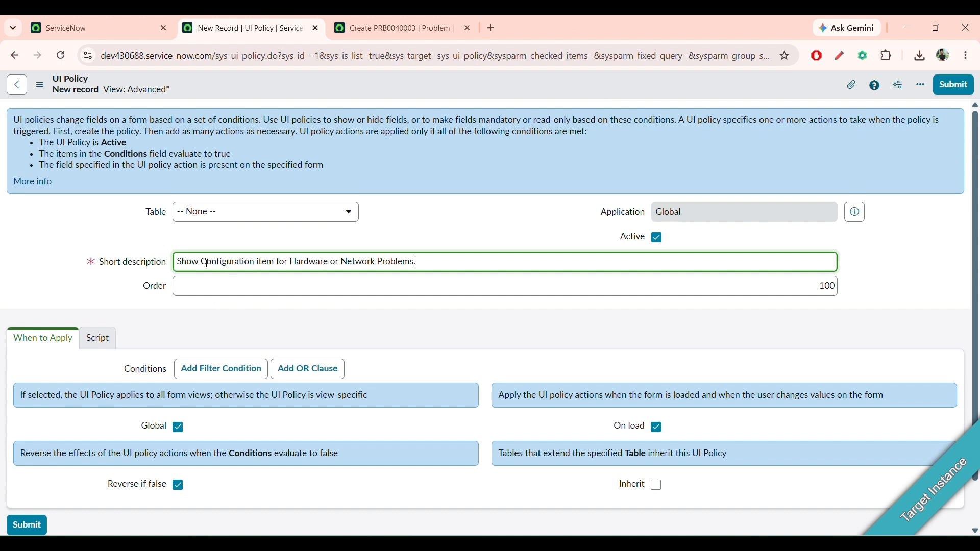
{"action": "key", "text": "BackSpace"}
{"action": "key", "text": "BackSpace"}
{"action": "key", "text": "BackSpace"}
{"action": "key", "text": "BackSpace"}
{"action": "type", "text": "Hiding"}
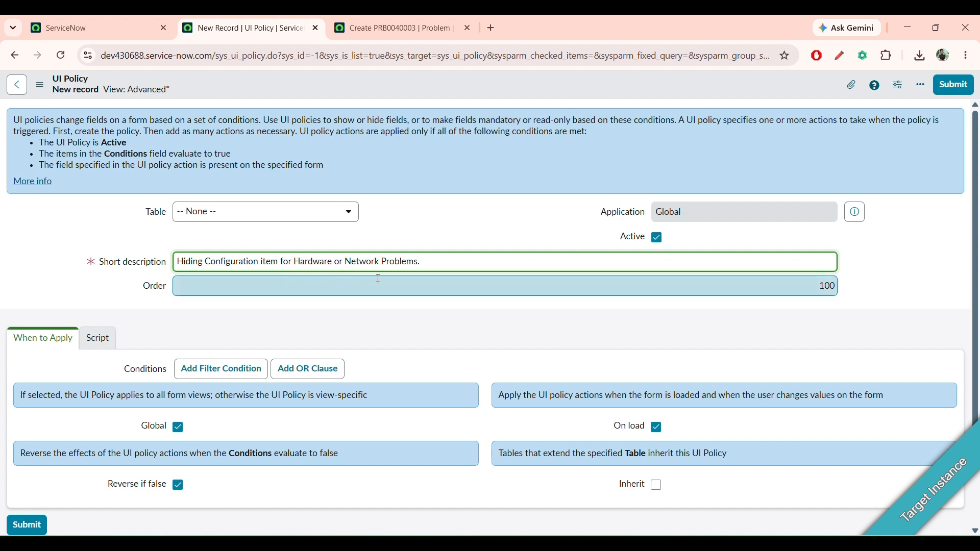
Set the new UI policy's table to Problem [problem]
{"action": "left_click", "coordinate": [304, 219]}
{"action": "type", "text": "prob"}
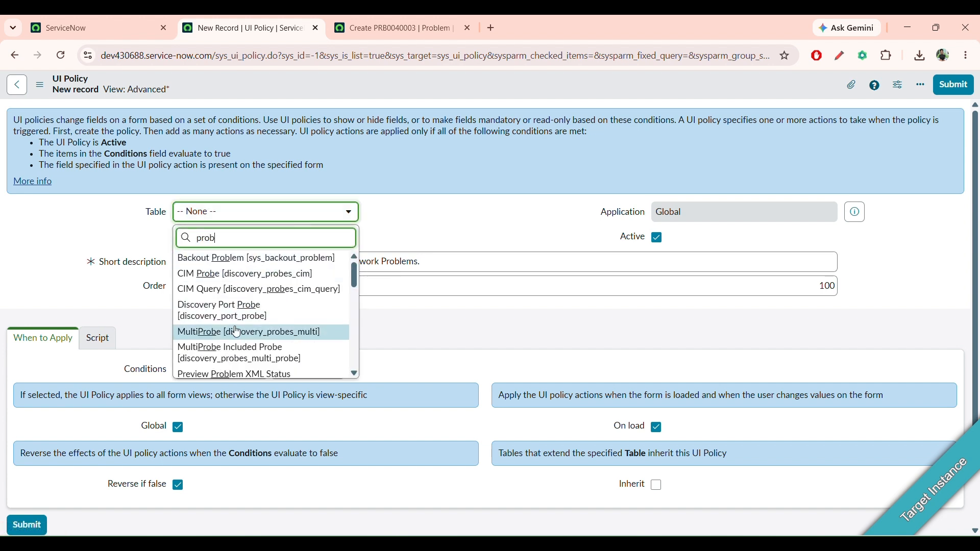
{"action": "type", "text": "lem"}
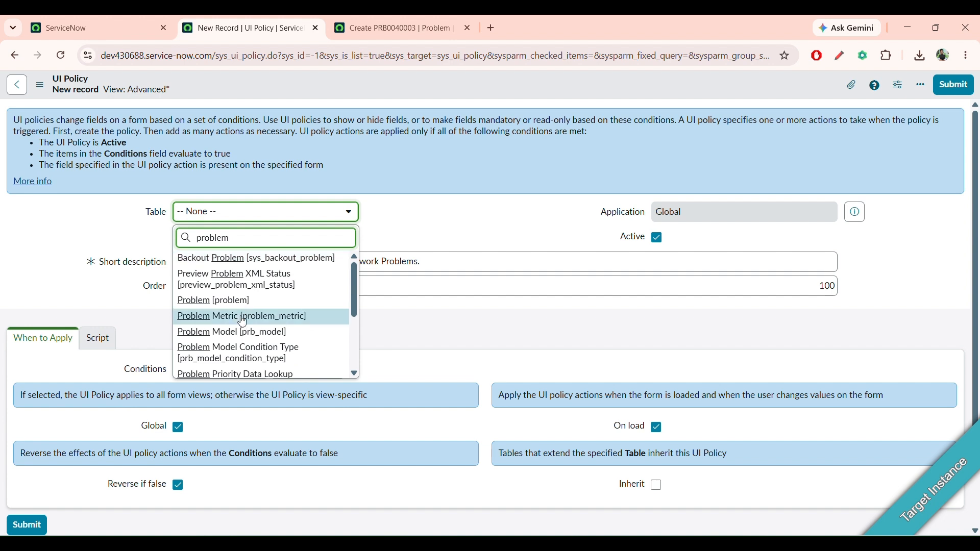
{"action": "left_click", "coordinate": [238, 301]}
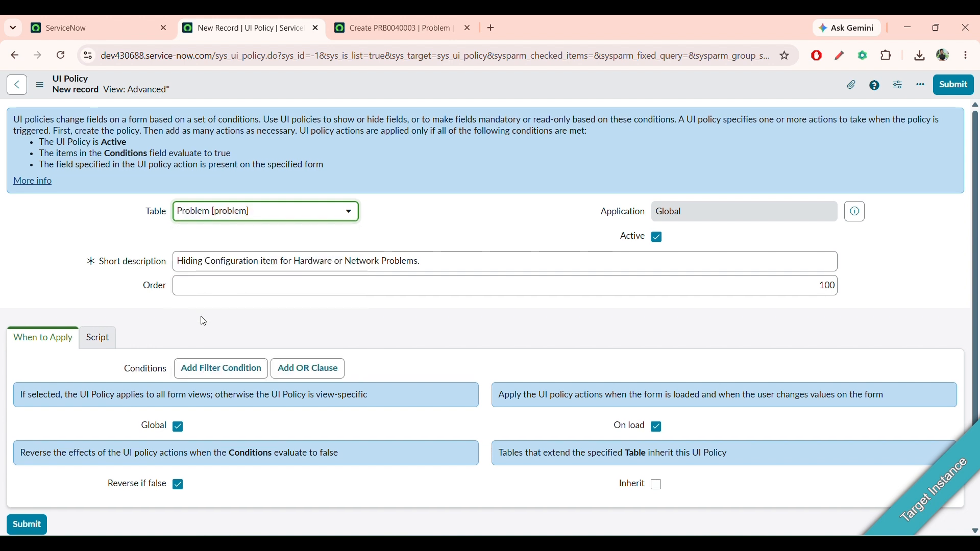
Set the UI policy's first condition to Category is Hardware
{"action": "scroll", "coordinate": [203, 320], "scroll_direction": "down", "scroll_amount": 2}
{"action": "left_click", "coordinate": [244, 323]}
{"action": "type", "text": "cta"}
{"action": "key", "text": "BackSpace"}
{"action": "key", "text": "BackSpace"}
{"action": "type", "text": "at"}
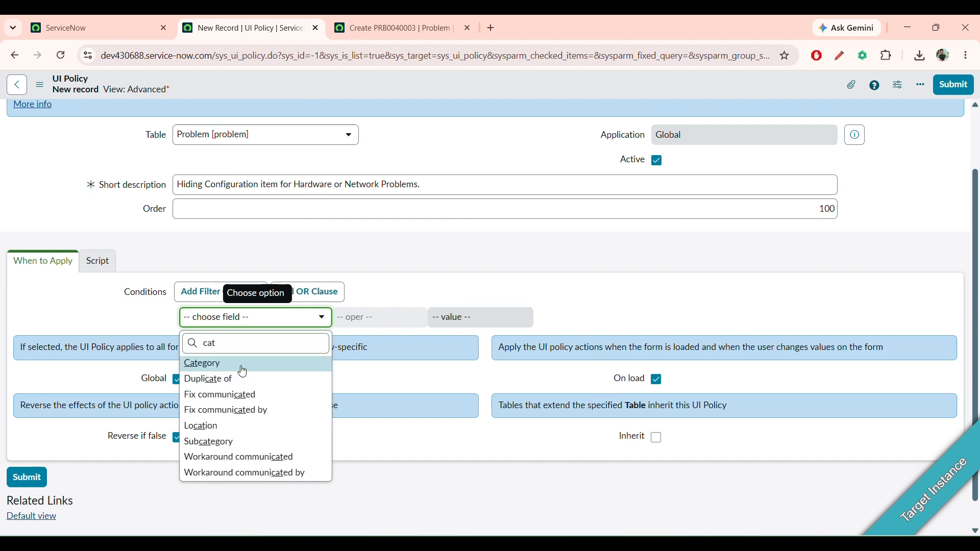
{"action": "key", "text": "Return"}
{"action": "left_click", "coordinate": [488, 317]}
{"action": "left_click", "coordinate": [470, 372]}
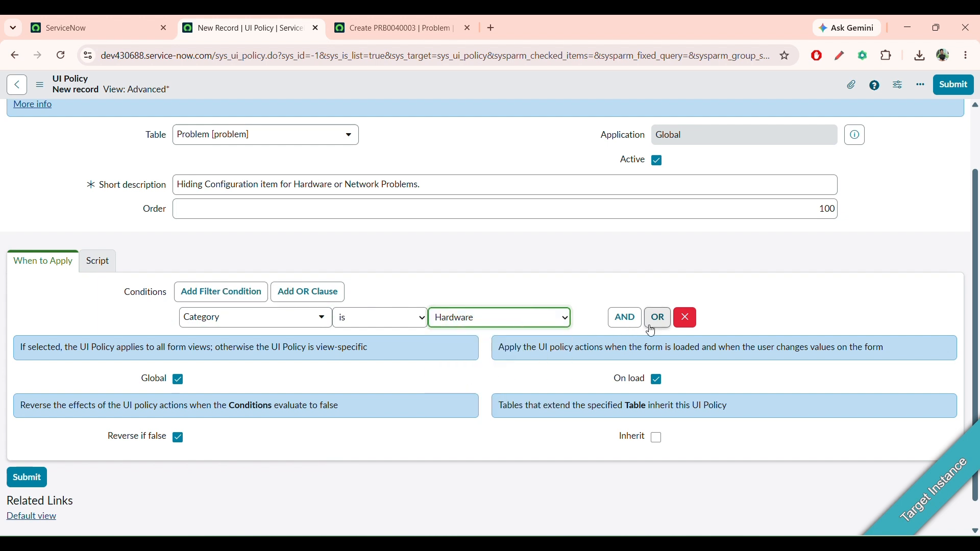
Add an OR condition for Category is Network to the UI policy
{"action": "left_click", "coordinate": [658, 319]}
{"action": "left_click", "coordinate": [511, 342]}
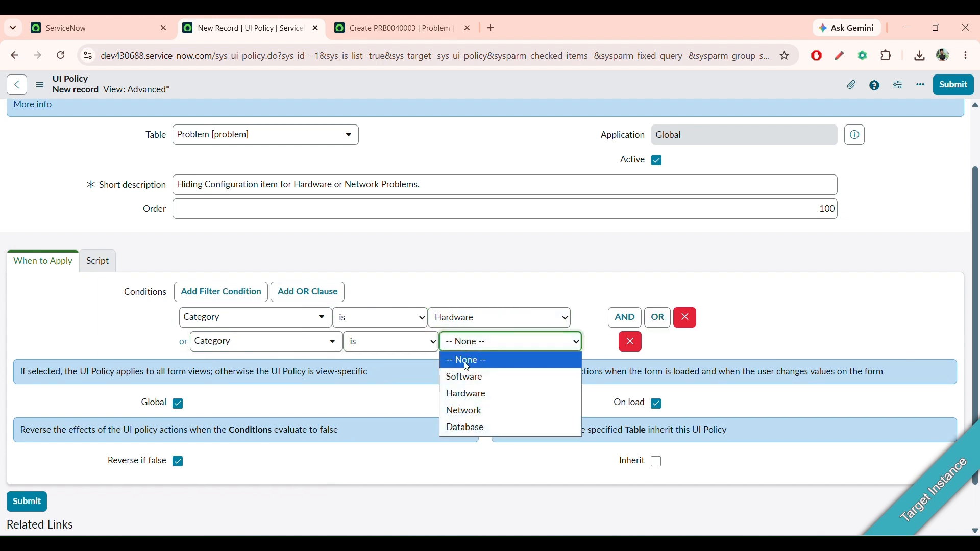
{"action": "left_click", "coordinate": [464, 411]}
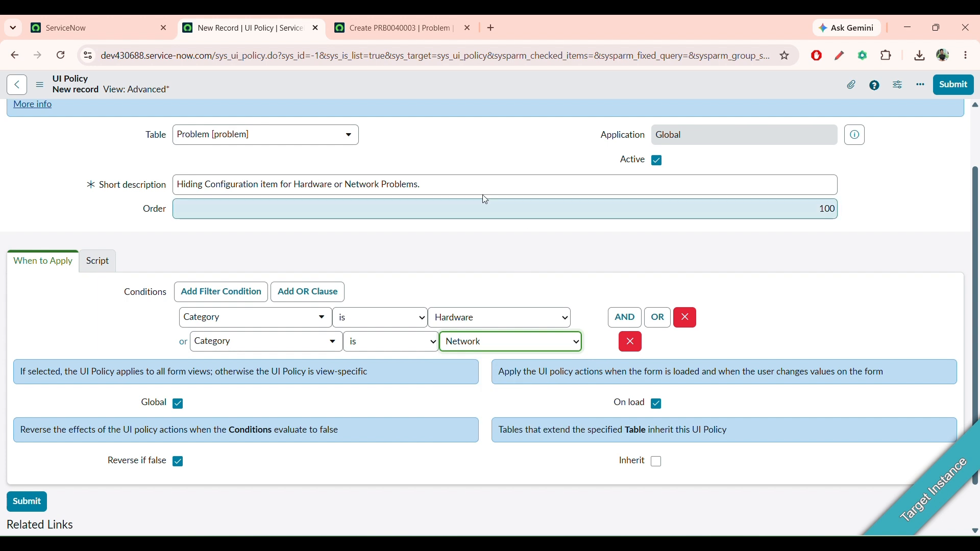
Save the new UI policy while staying on its record, and start a new UI policy action for it
{"action": "right_click", "coordinate": [409, 90]}
{"action": "left_click", "coordinate": [426, 95]}
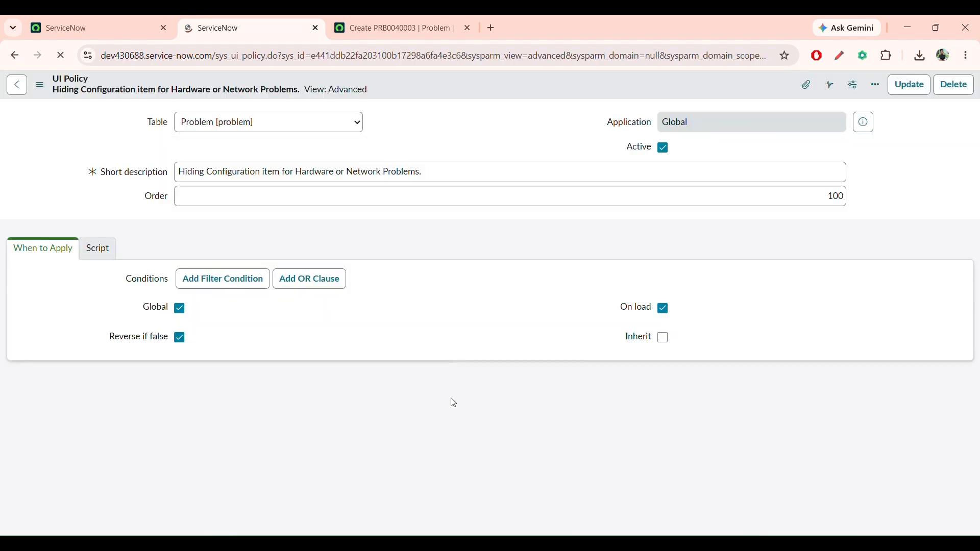
{"action": "scroll", "coordinate": [474, 393], "scroll_direction": "down", "scroll_amount": 4}
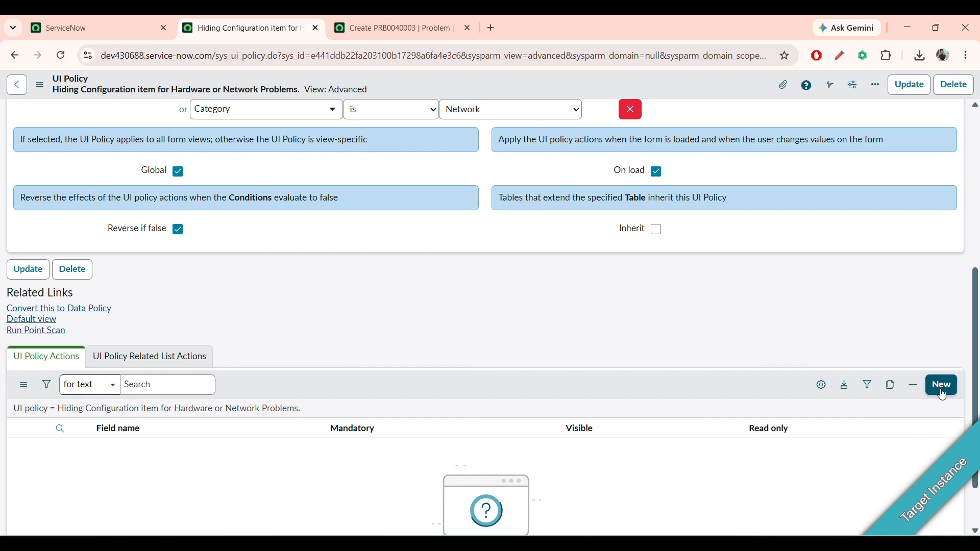
{"action": "left_click", "coordinate": [943, 388]}
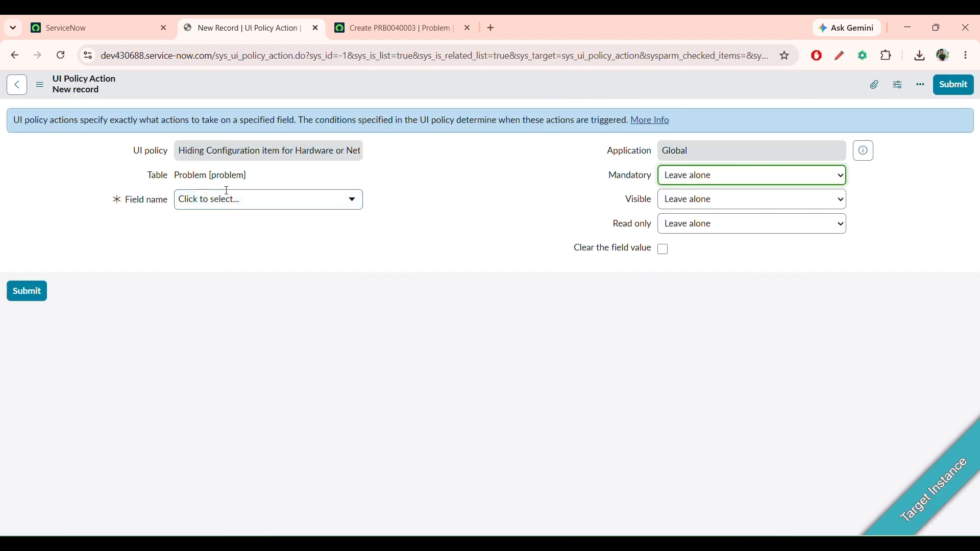
Create a UI policy action for the Configuration item field with Visible set to False and submit it
{"action": "left_click", "coordinate": [226, 197]}
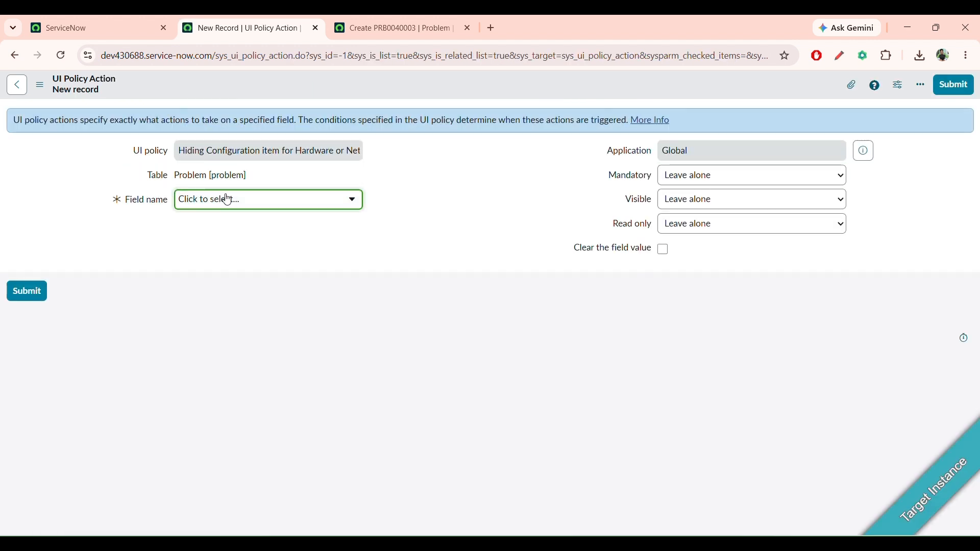
{"action": "scroll", "coordinate": [506, 221], "scroll_direction": "down", "scroll_amount": 4}
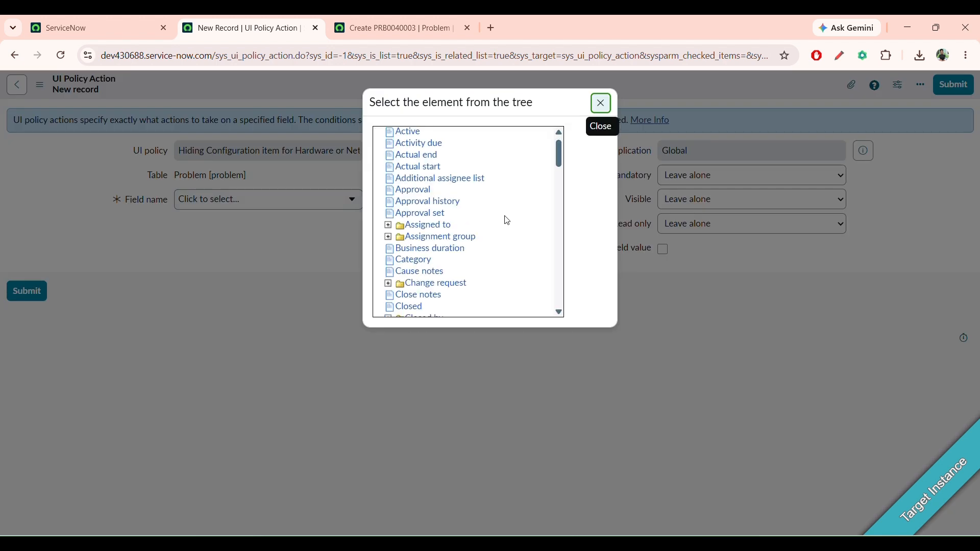
{"action": "left_click", "coordinate": [460, 183]}
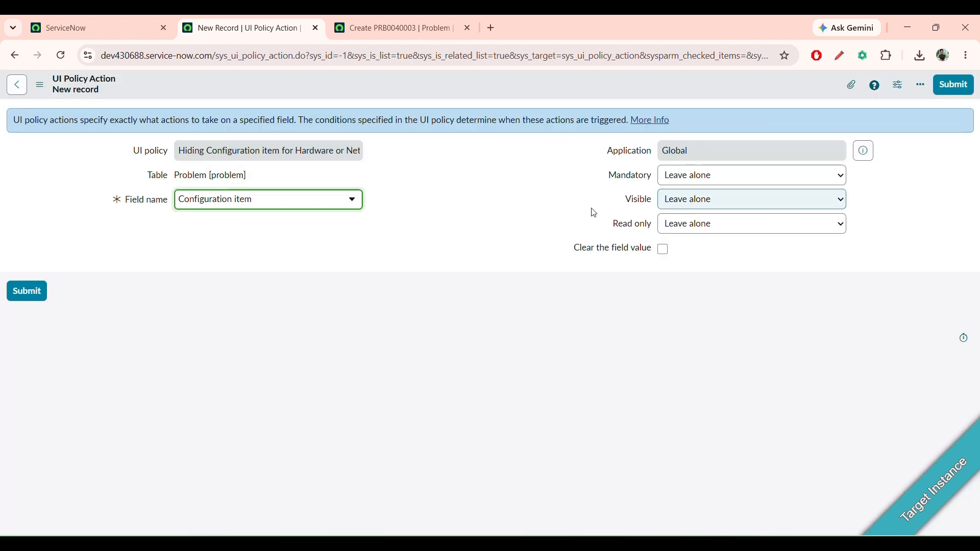
{"action": "left_click", "coordinate": [686, 201]}
{"action": "left_click", "coordinate": [685, 250]}
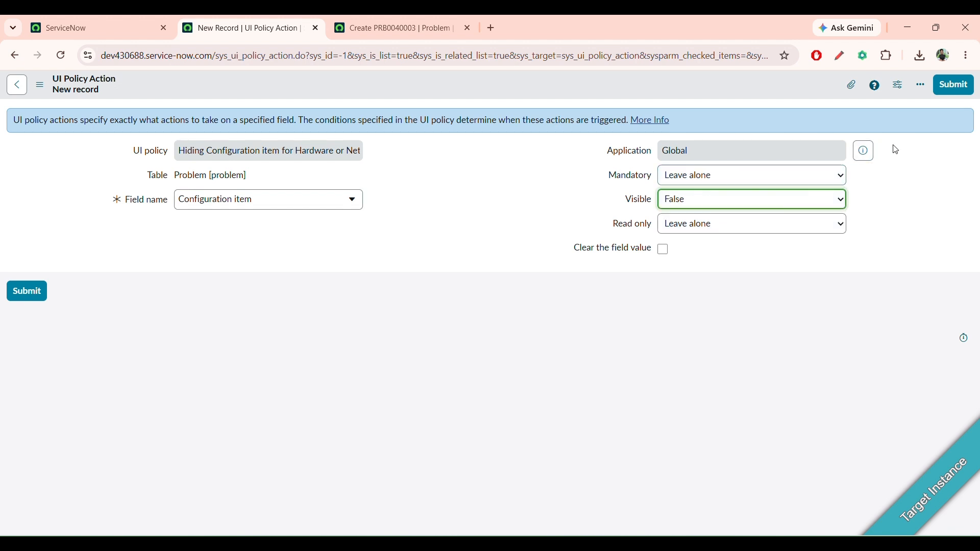
{"action": "left_click", "coordinate": [956, 88]}
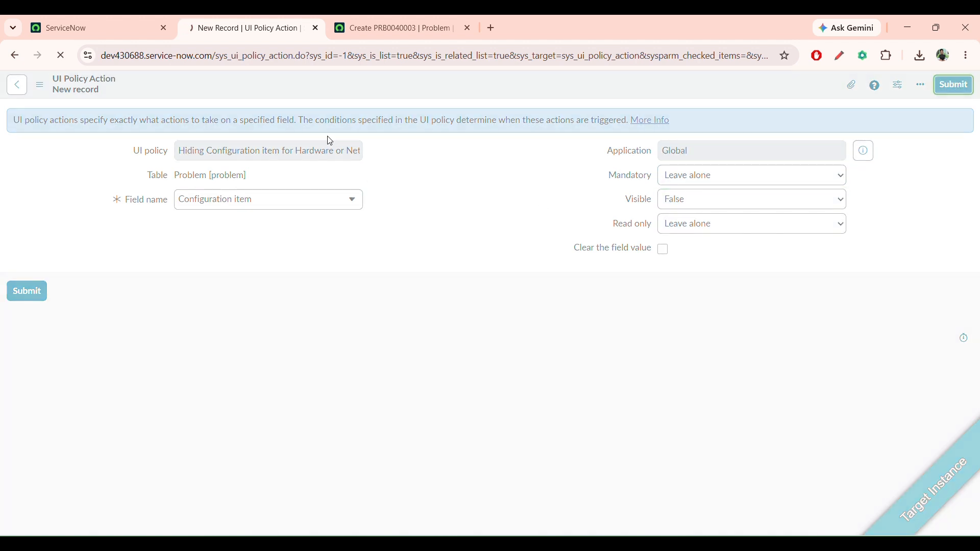
Reload the new Problem form, discarding its unsaved changes, to apply the new UI policy
{"action": "left_click", "coordinate": [368, 29]}
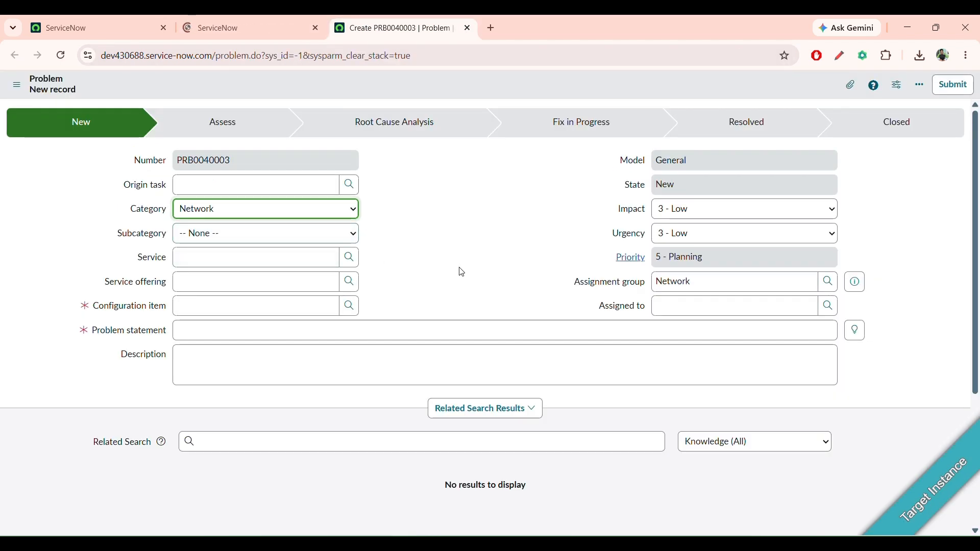
{"action": "left_click", "coordinate": [56, 54]}
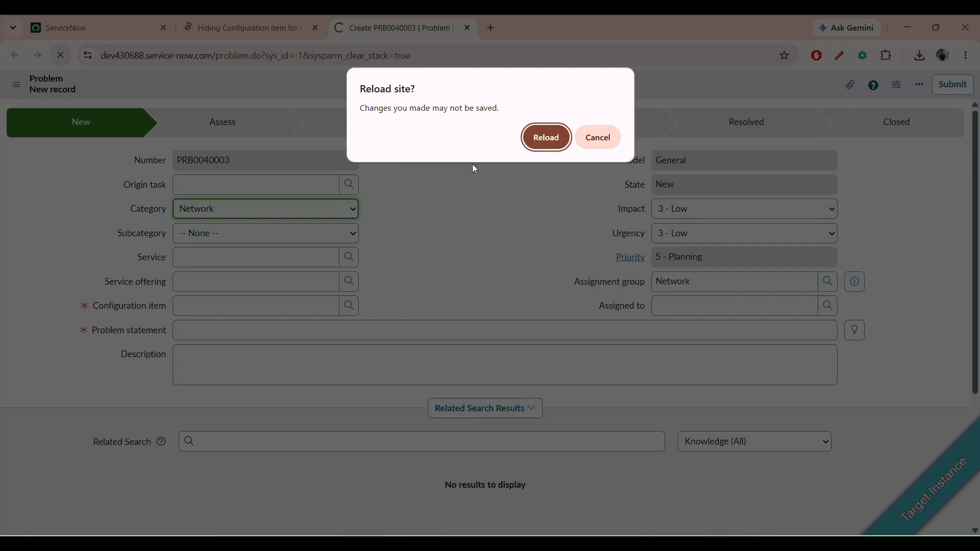
{"action": "left_click", "coordinate": [535, 139]}
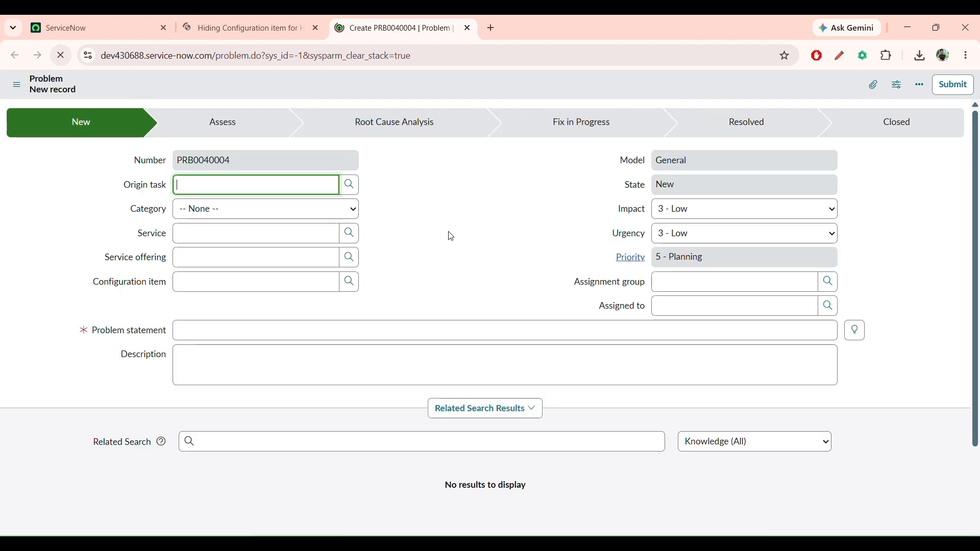
{"action": "left_click", "coordinate": [287, 214]}
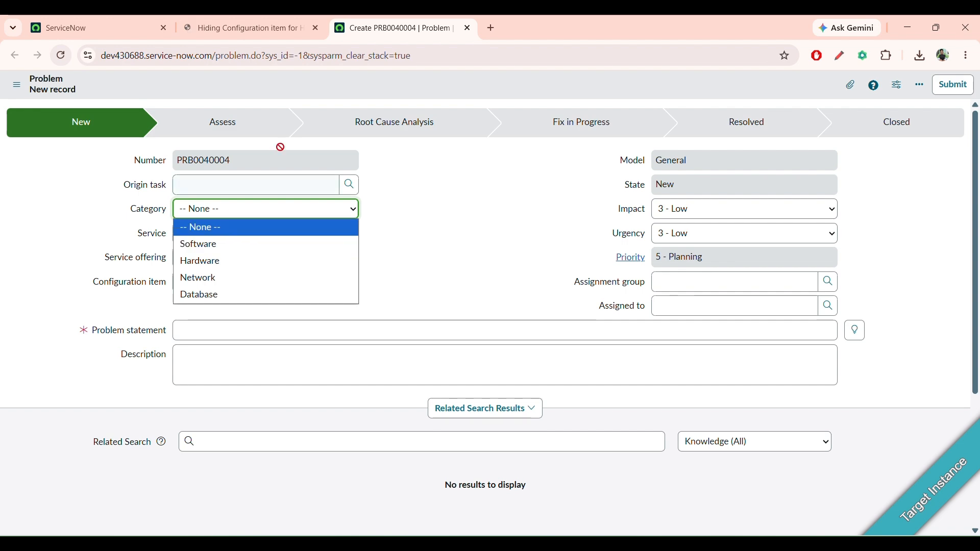
{"action": "left_click", "coordinate": [251, 36]}
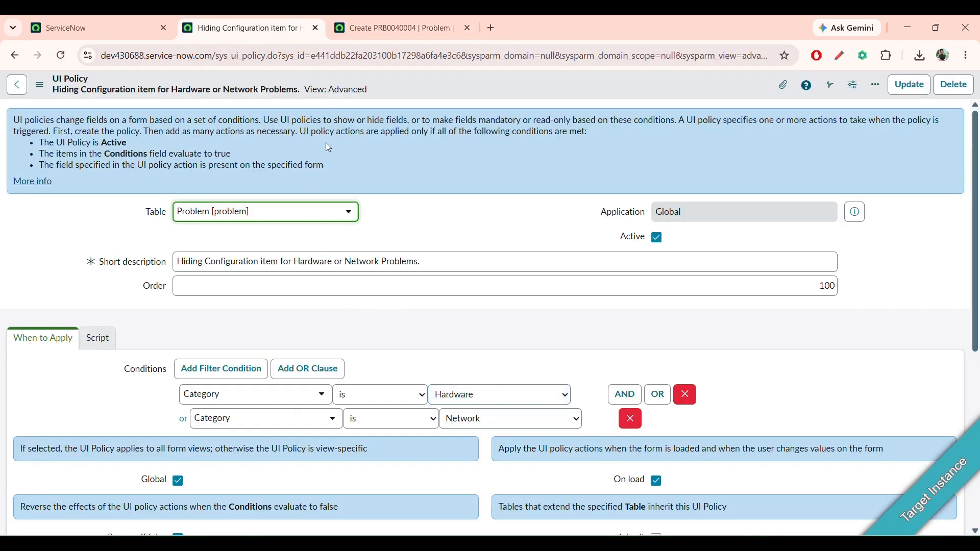
{"action": "left_click", "coordinate": [361, 28]}
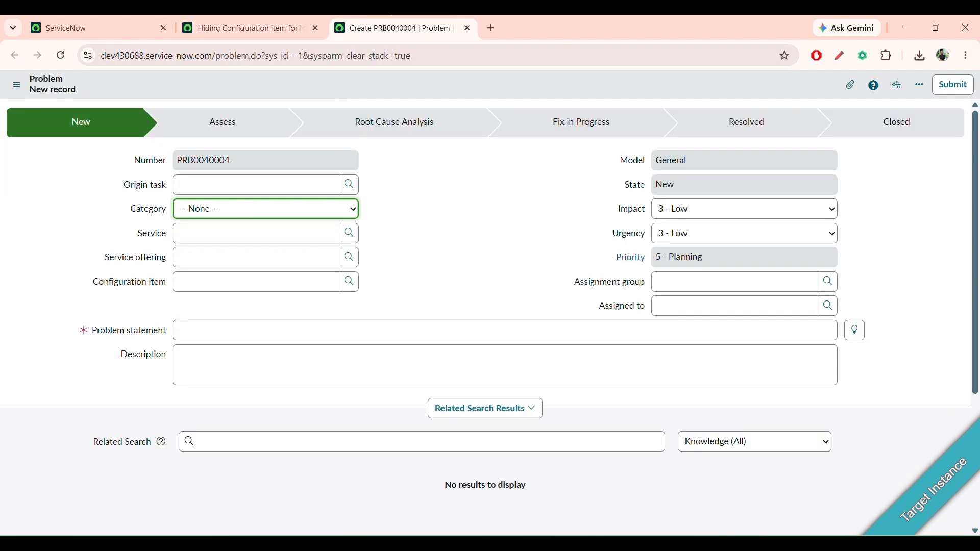
Test the Configuration item field's visibility by setting the Problem's Category to Software, Hardware and finally Database
{"action": "left_click", "coordinate": [228, 210]}
{"action": "left_click", "coordinate": [227, 245]}
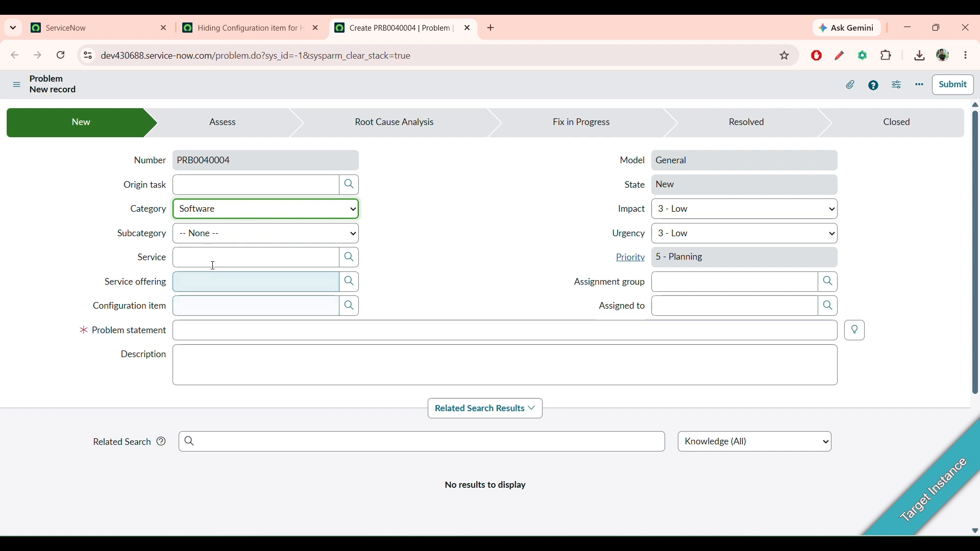
{"action": "left_click", "coordinate": [253, 212]}
{"action": "left_click", "coordinate": [241, 263]}
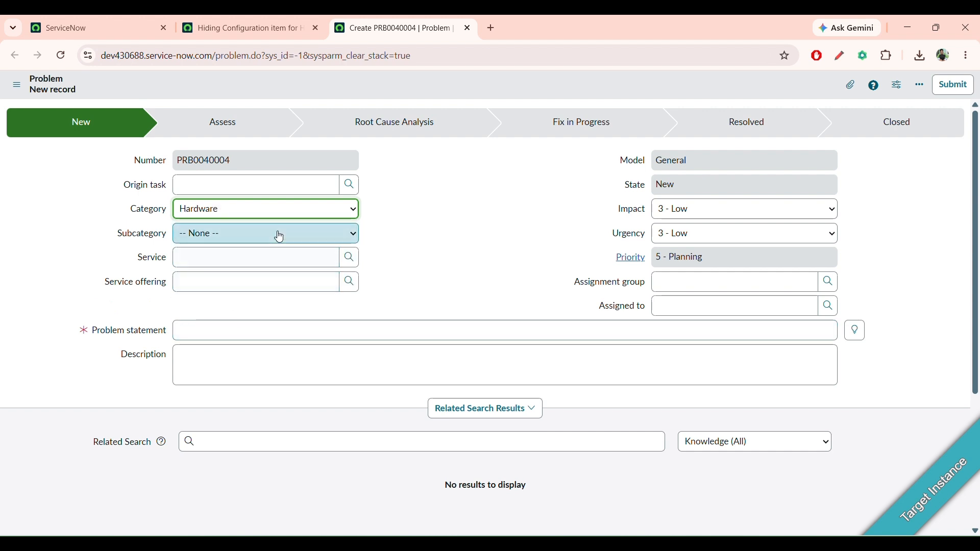
{"action": "left_click", "coordinate": [286, 213]}
{"action": "left_click", "coordinate": [257, 298]}
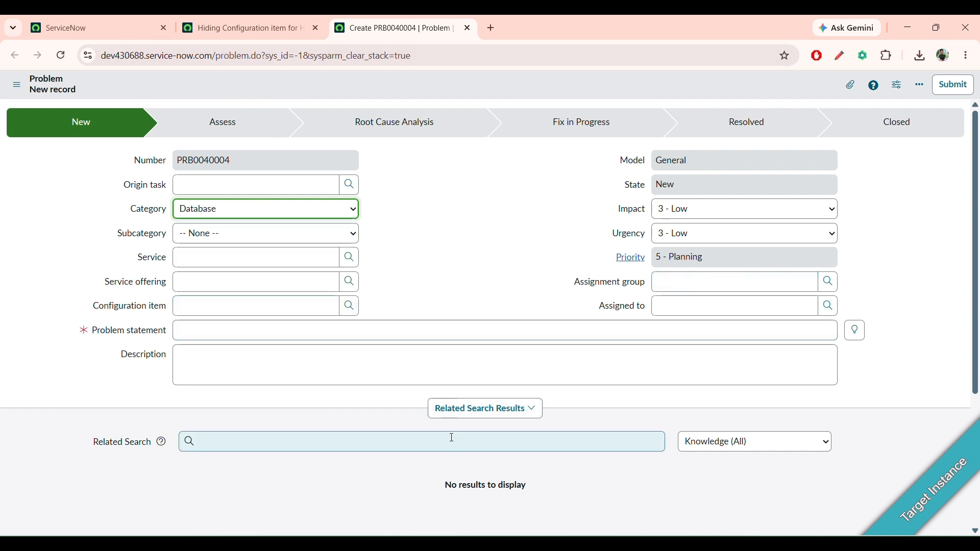
Switch to the Excel use-case sheet and copy the row 8 requirement "For high-risk Emergency Changes, make Backout plan mandatory."
{"action": "left_click", "coordinate": [556, 544]}
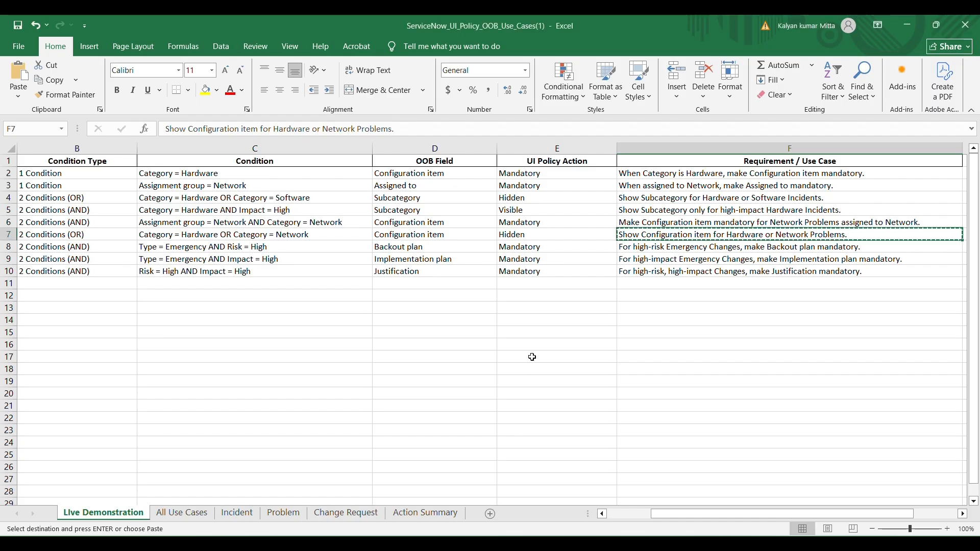
{"action": "left_click", "coordinate": [73, 249]}
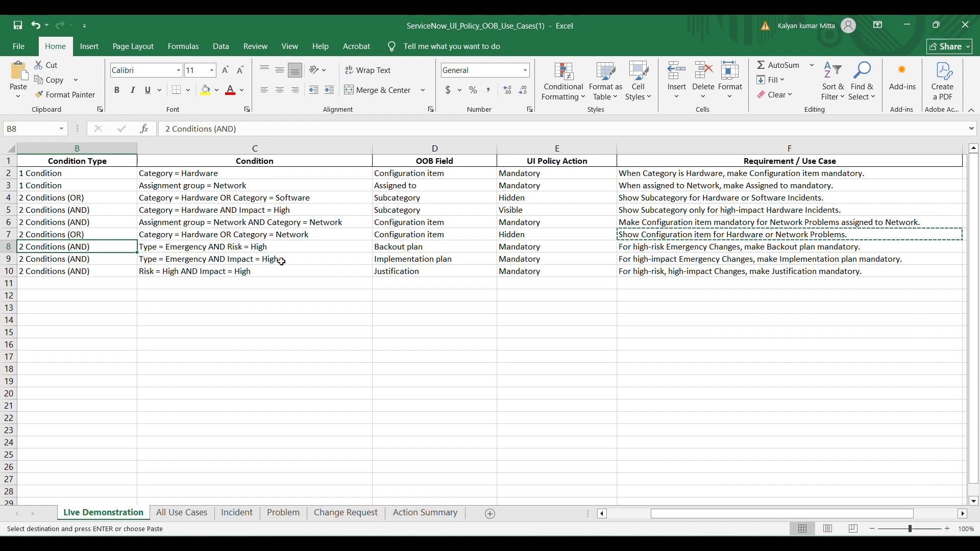
{"action": "left_click", "coordinate": [646, 247]}
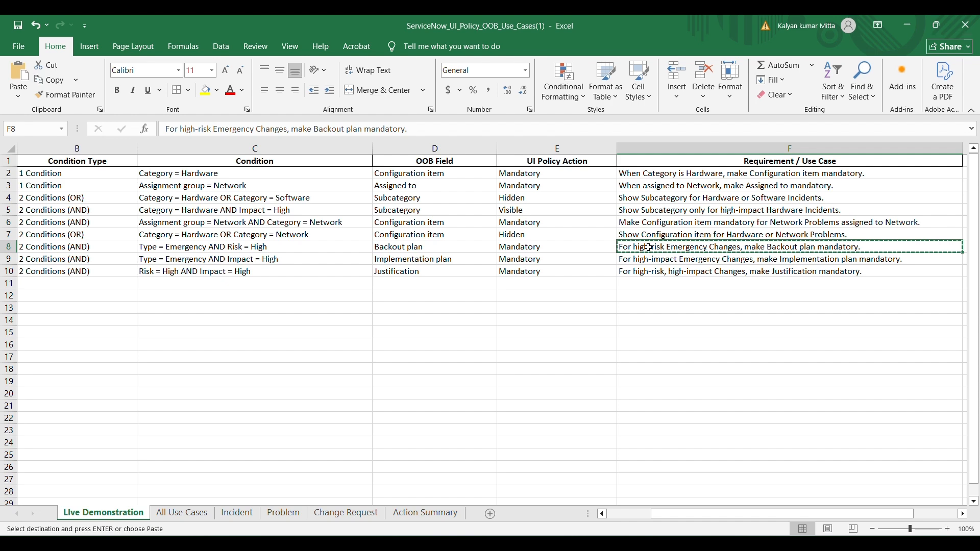
Return to the browser and close every tab except the ServiceNow home page, discarding the unsaved Problem
{"action": "key", "text": "alt+Tab"}
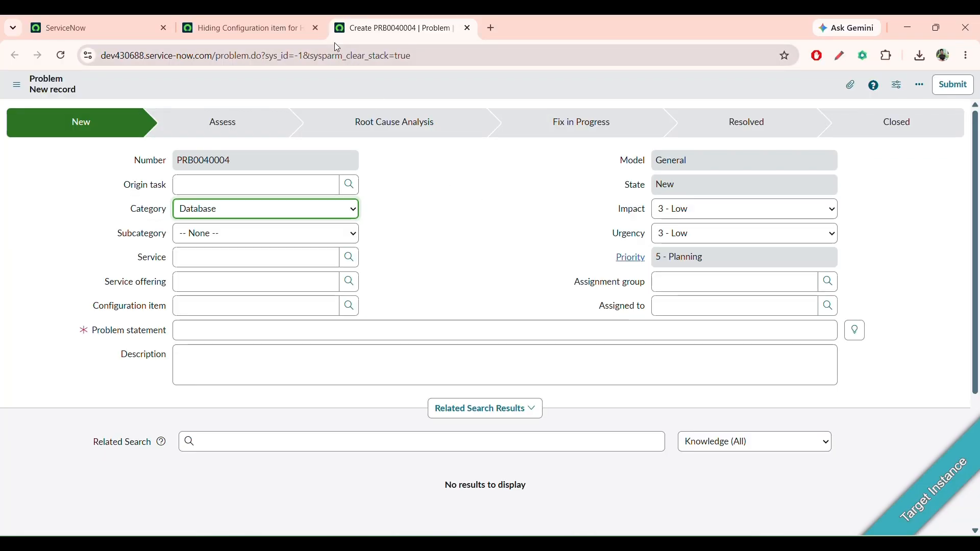
{"action": "left_click", "coordinate": [244, 28]}
{"action": "left_click", "coordinate": [133, 26]}
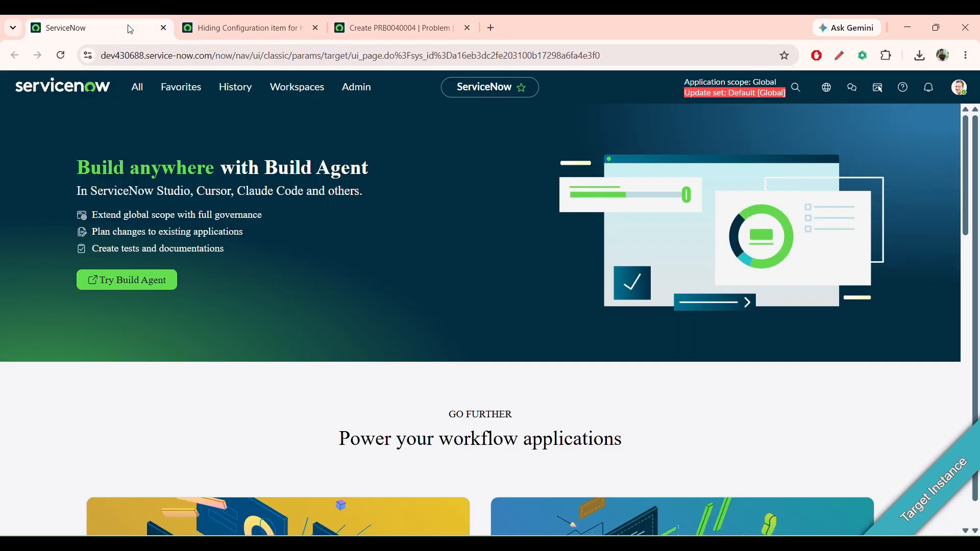
{"action": "right_click", "coordinate": [130, 25]}
{"action": "left_click", "coordinate": [209, 337]}
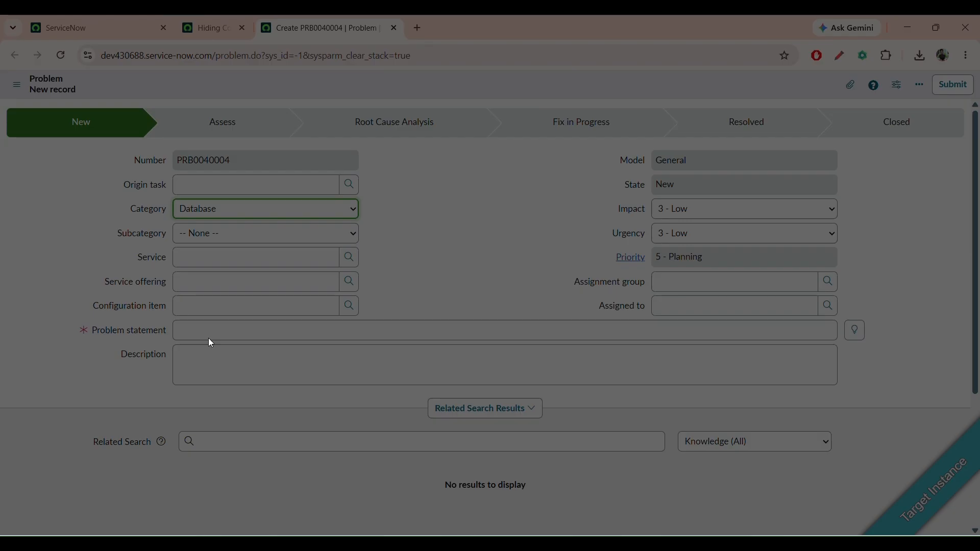
{"action": "left_click", "coordinate": [541, 140]}
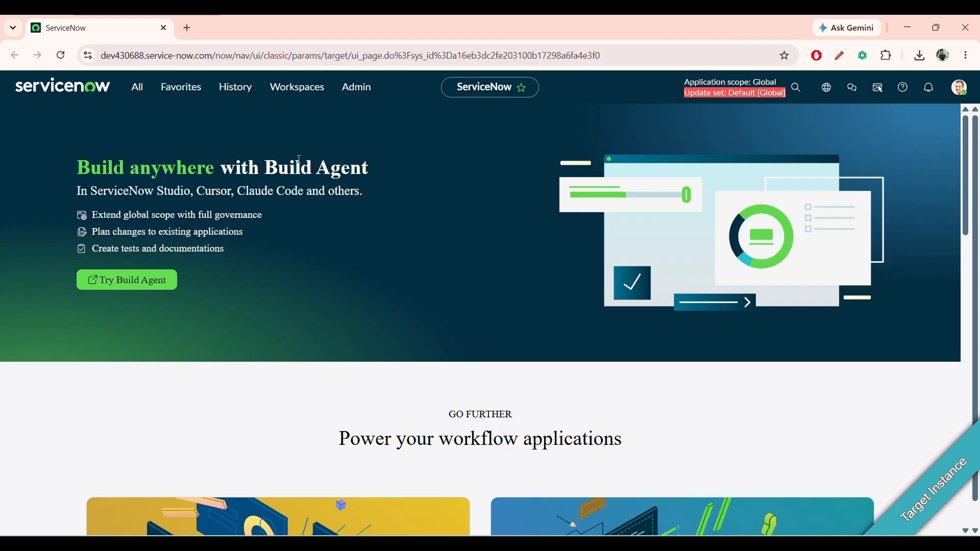
Find Change in the application navigator and open a new change request using the Emergency model in a separate tab
{"action": "left_click", "coordinate": [134, 90]}
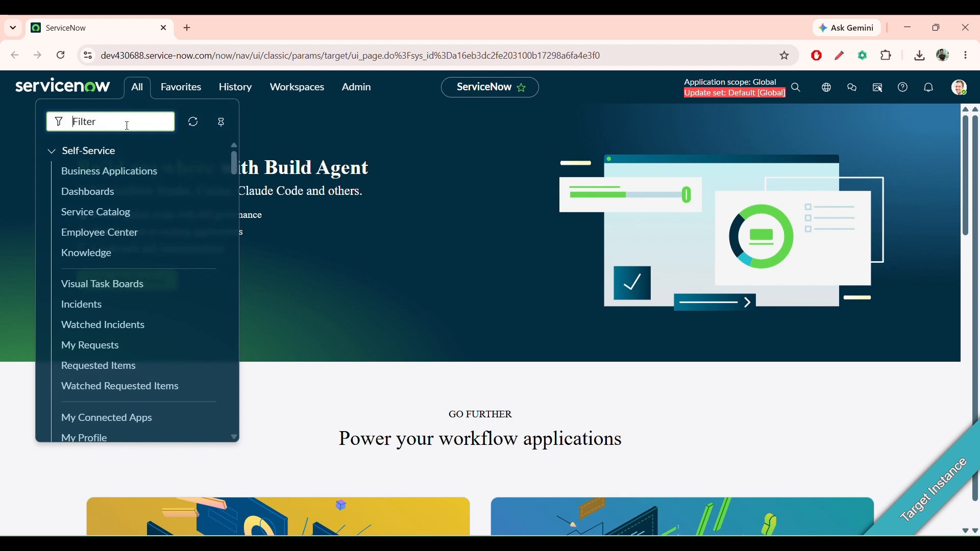
{"action": "type", "text": "change"}
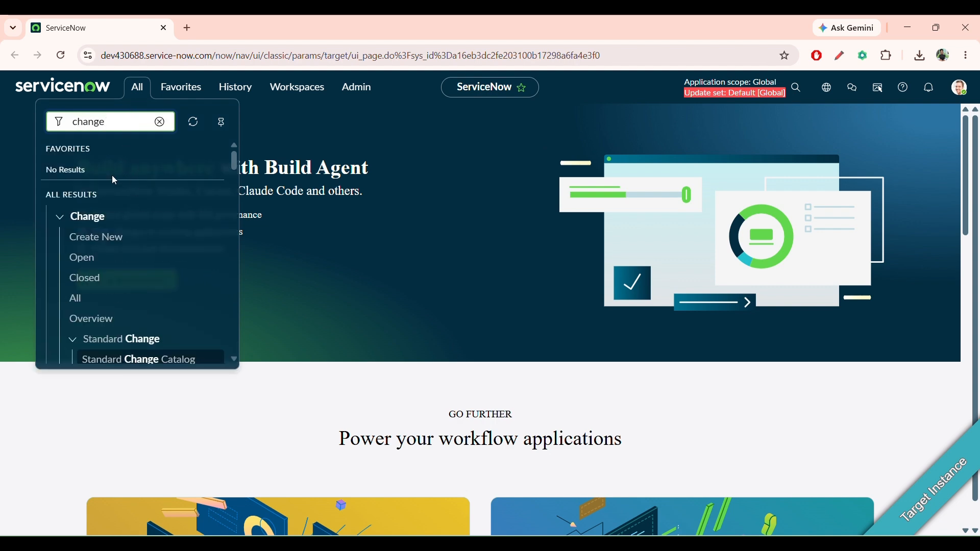
{"action": "middle_click", "coordinate": [102, 240]}
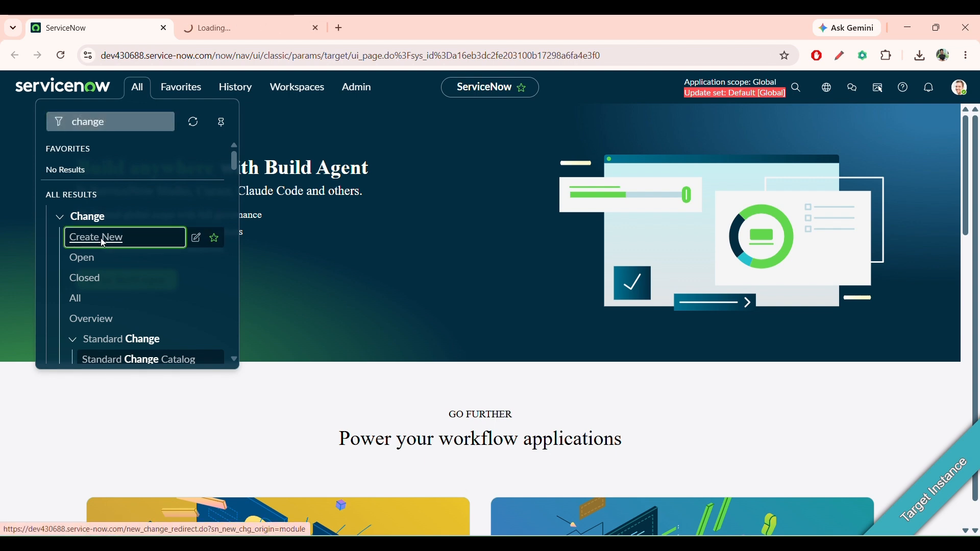
{"action": "left_click", "coordinate": [238, 27]}
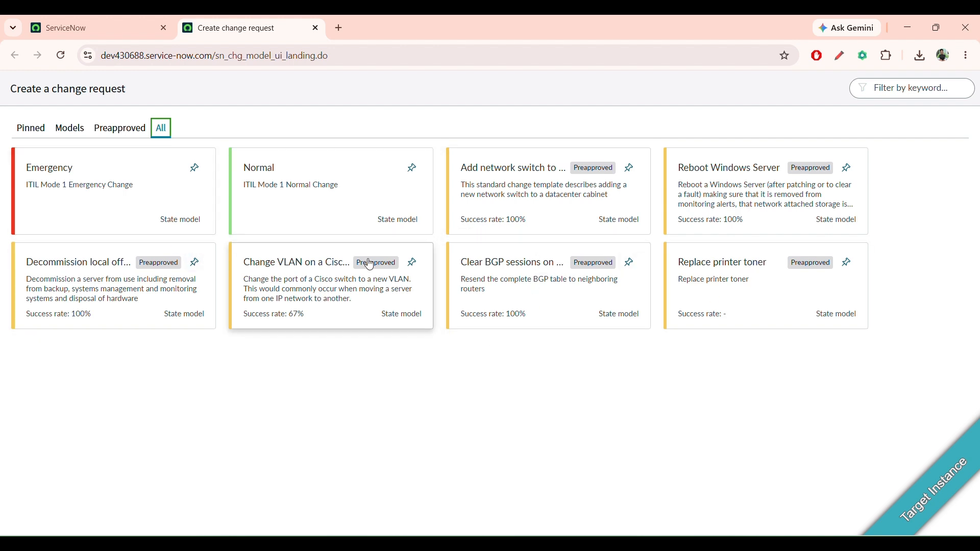
{"action": "left_click", "coordinate": [128, 204]}
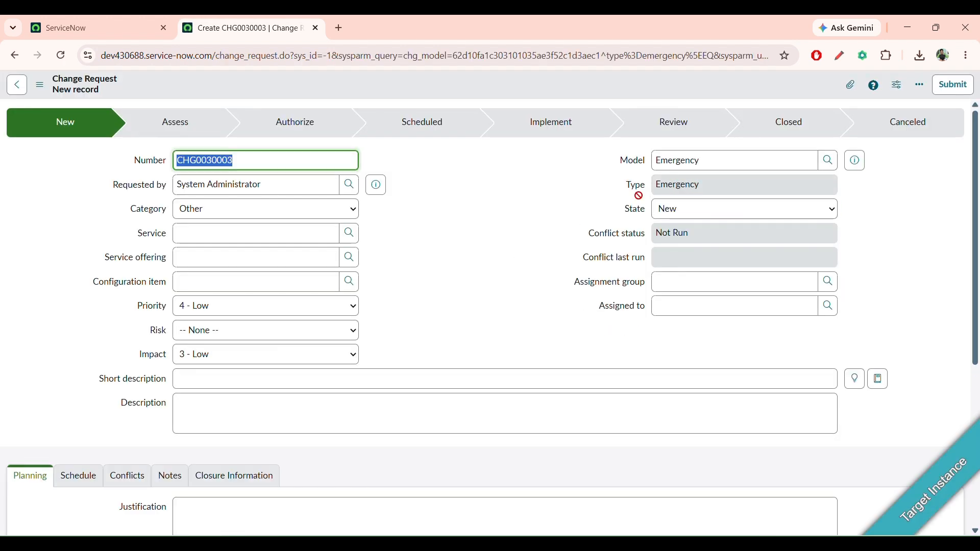
Open the UI Policies list from Favorites in a separate tab and start a new UI policy
{"action": "left_click", "coordinate": [102, 31]}
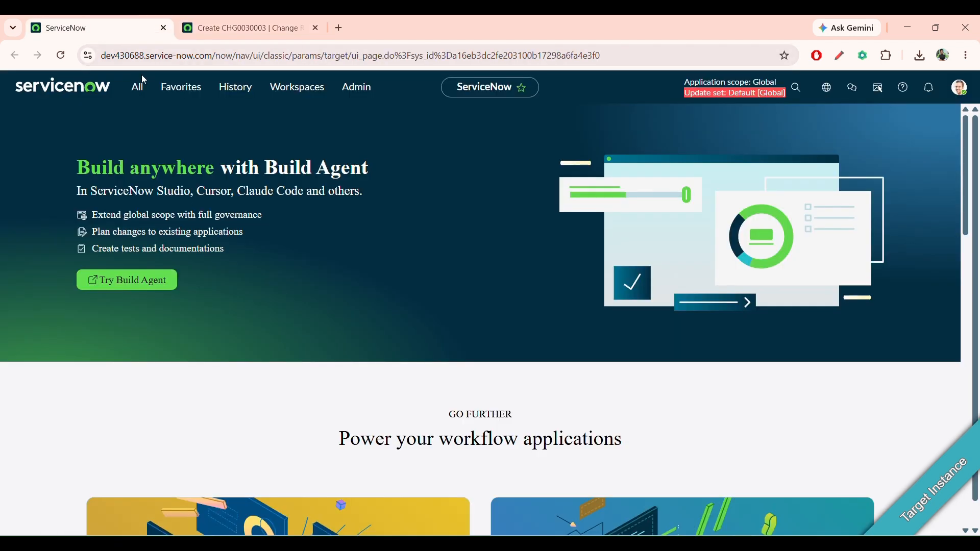
{"action": "left_click", "coordinate": [179, 87]}
{"action": "middle_click", "coordinate": [173, 185]}
{"action": "left_click", "coordinate": [351, 21]}
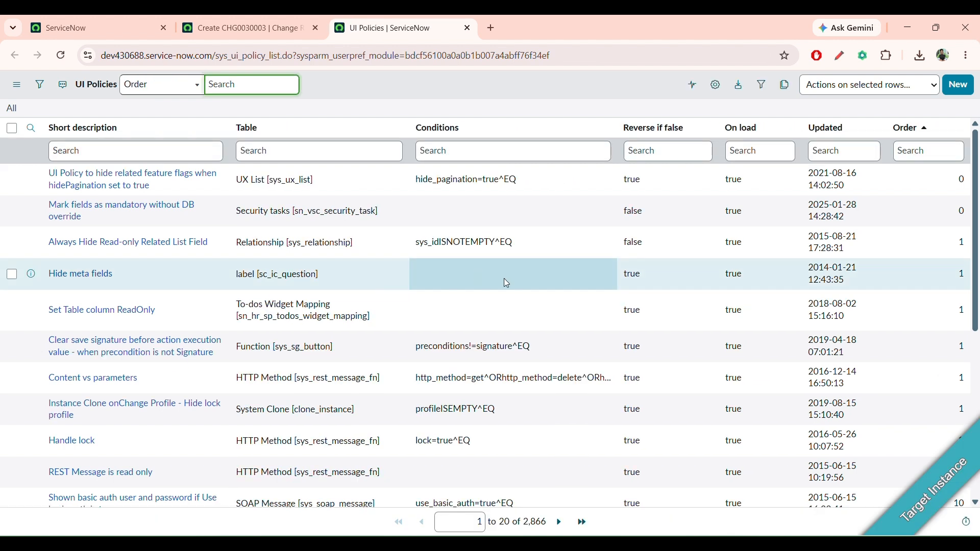
{"action": "left_click", "coordinate": [960, 91]}
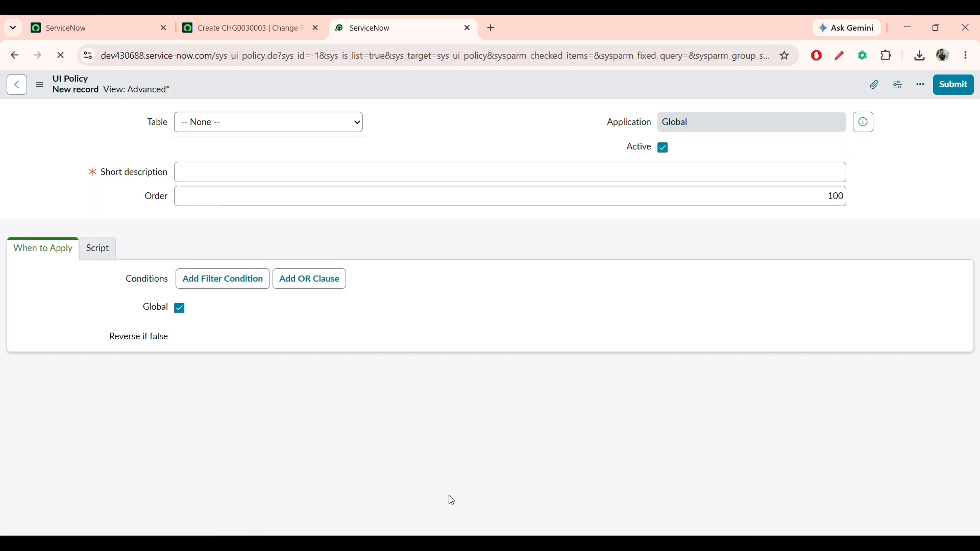
Paste the copied requirement "For high-risk Emergency Changes, make Backout plan mandatory." as the new UI policy's short description
{"action": "left_click", "coordinate": [437, 543]}
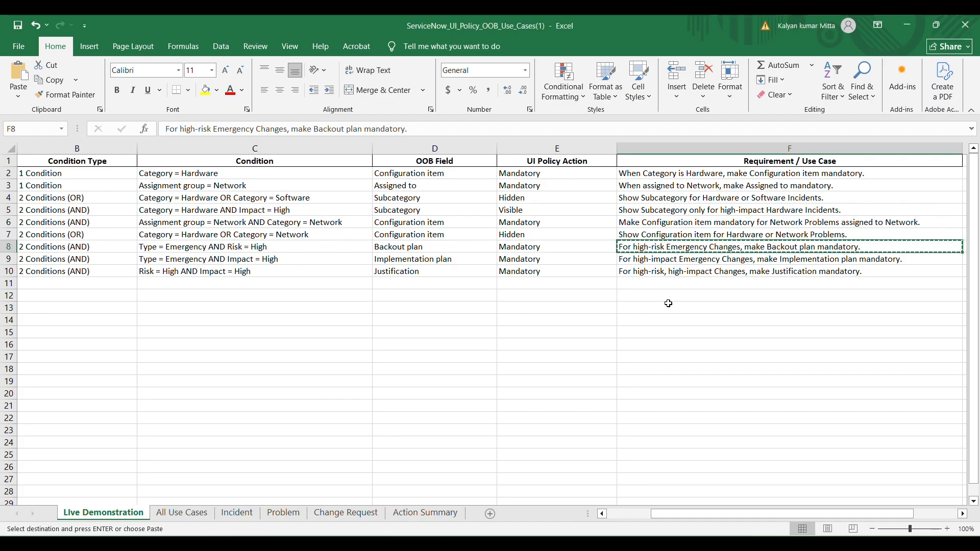
{"action": "key", "text": "alt+Tab"}
{"action": "left_click", "coordinate": [299, 266]}
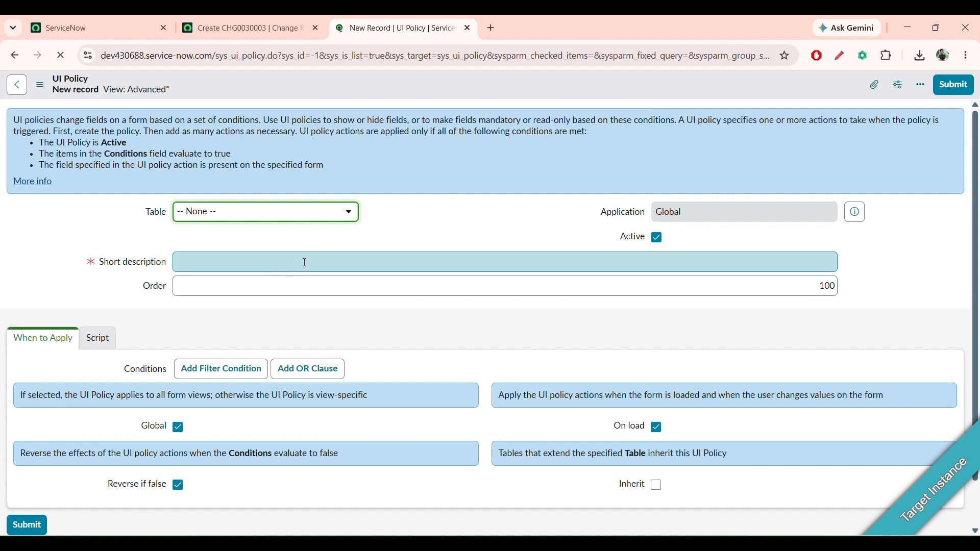
{"action": "key", "text": "ctrl+v"}
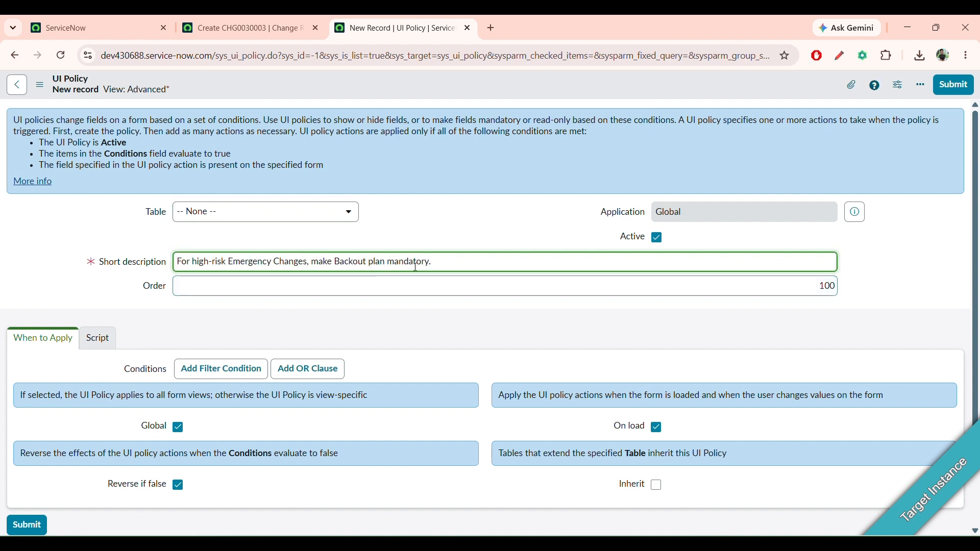
Set the new UI policy's table to Change Request [change_request]
{"action": "left_click", "coordinate": [252, 224]}
{"action": "type", "text": "change"}
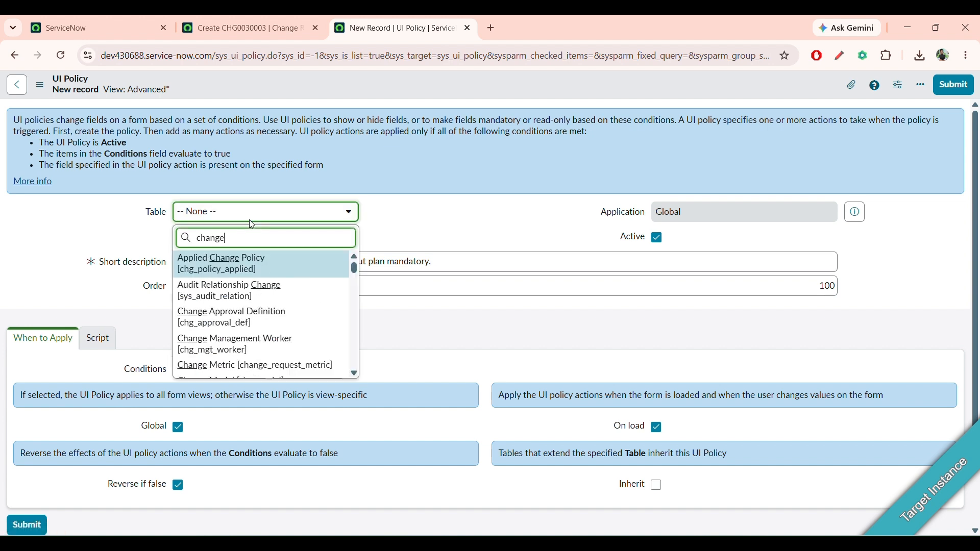
{"action": "type", "text": "_"}
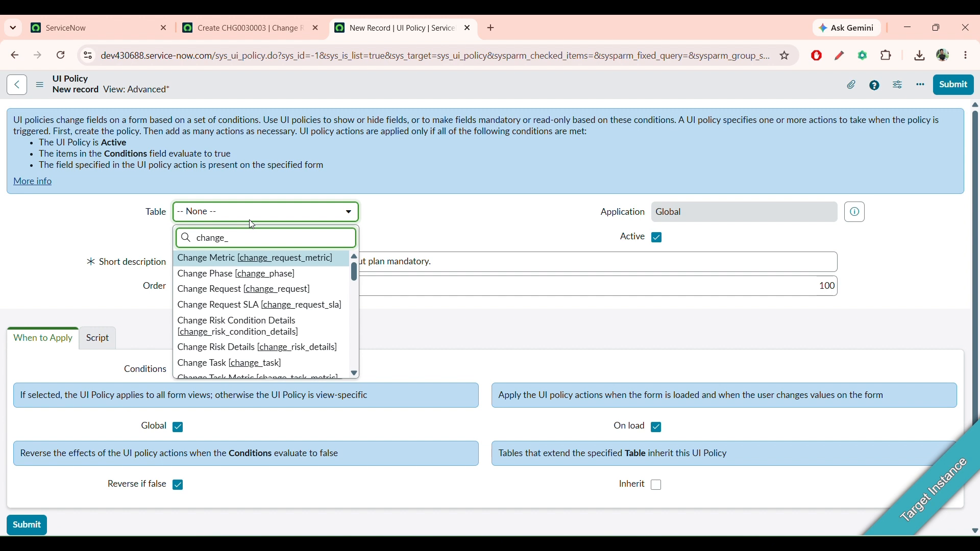
{"action": "type", "text": "req"}
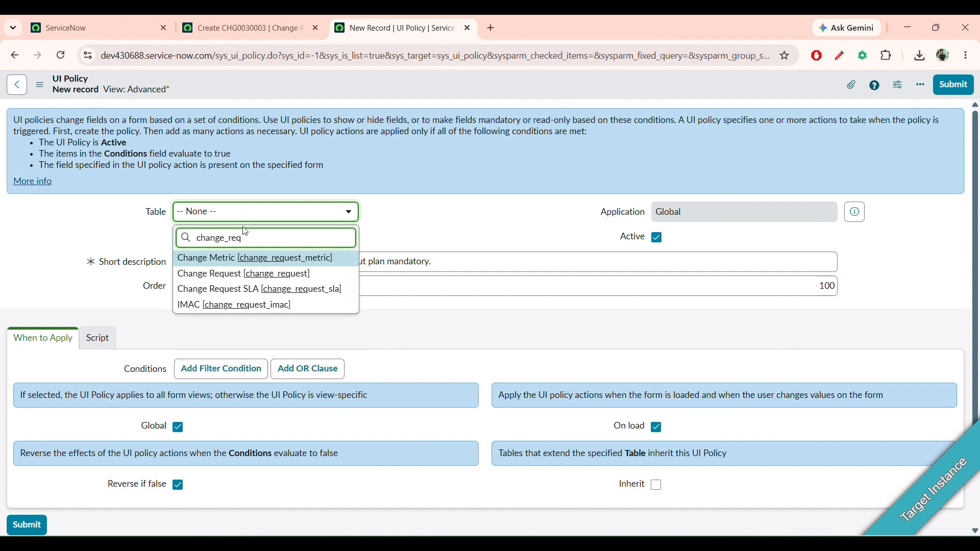
{"action": "left_click", "coordinate": [241, 275]}
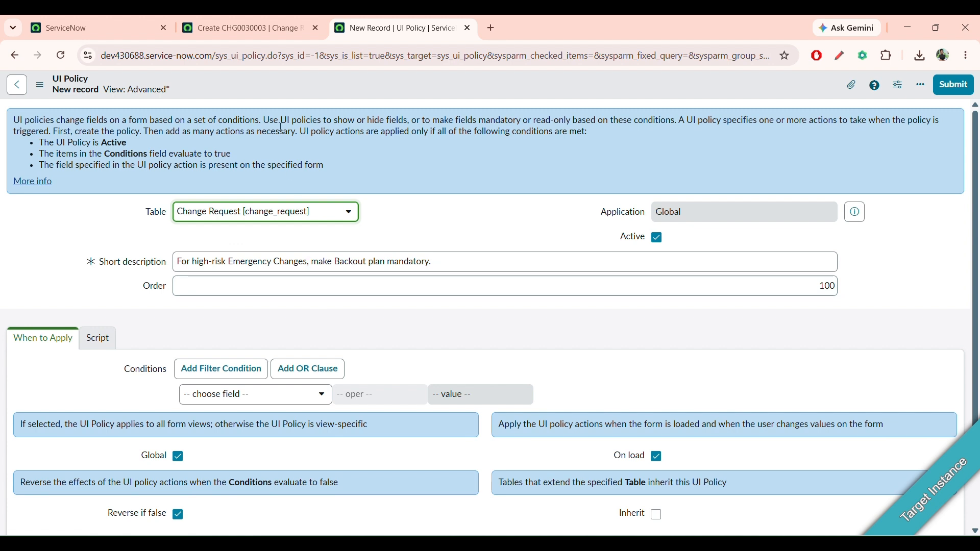
Check the fields on the change request form and add the UI policy condition Type is Emergency
{"action": "left_click", "coordinate": [266, 38]}
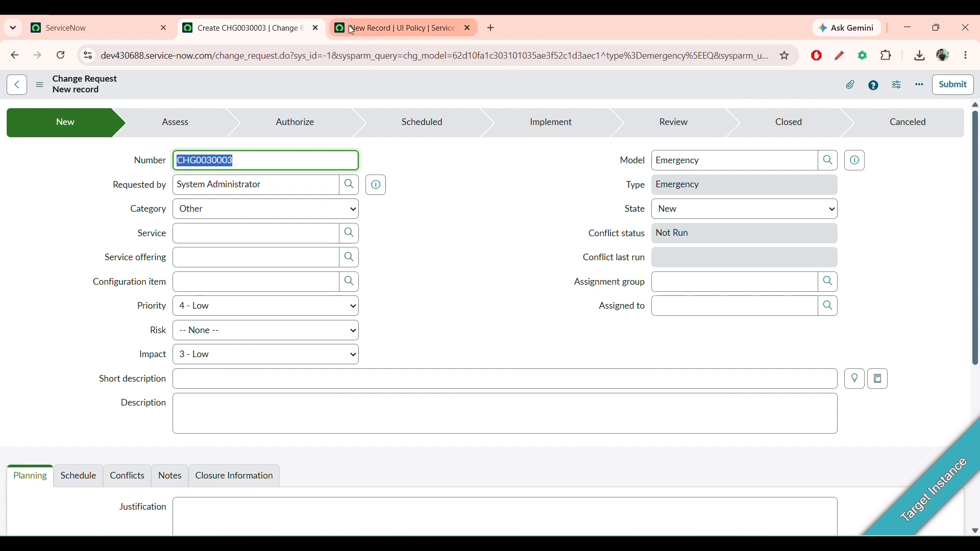
{"action": "left_click", "coordinate": [395, 28]}
{"action": "scroll", "coordinate": [282, 433], "scroll_direction": "down", "scroll_amount": 1}
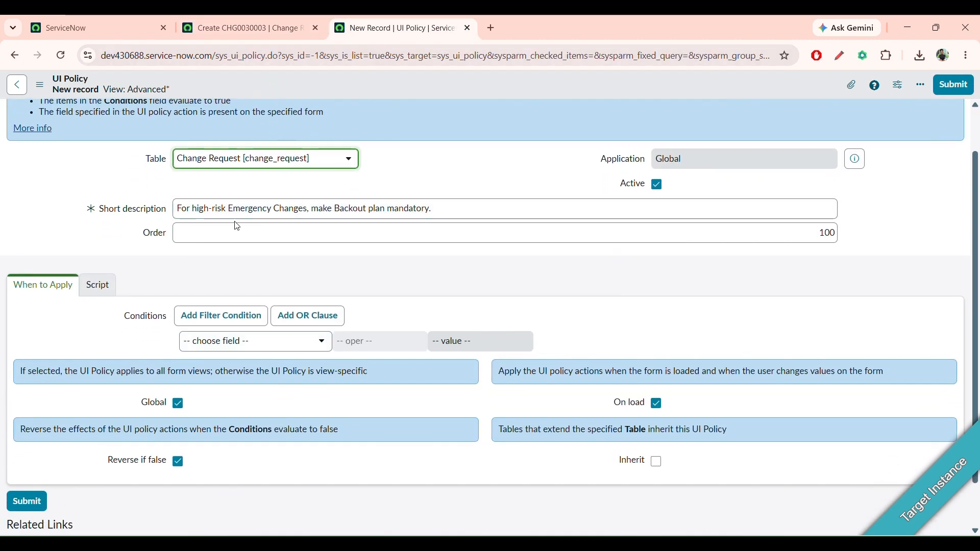
{"action": "left_click", "coordinate": [262, 343]}
{"action": "type", "text": "typ"}
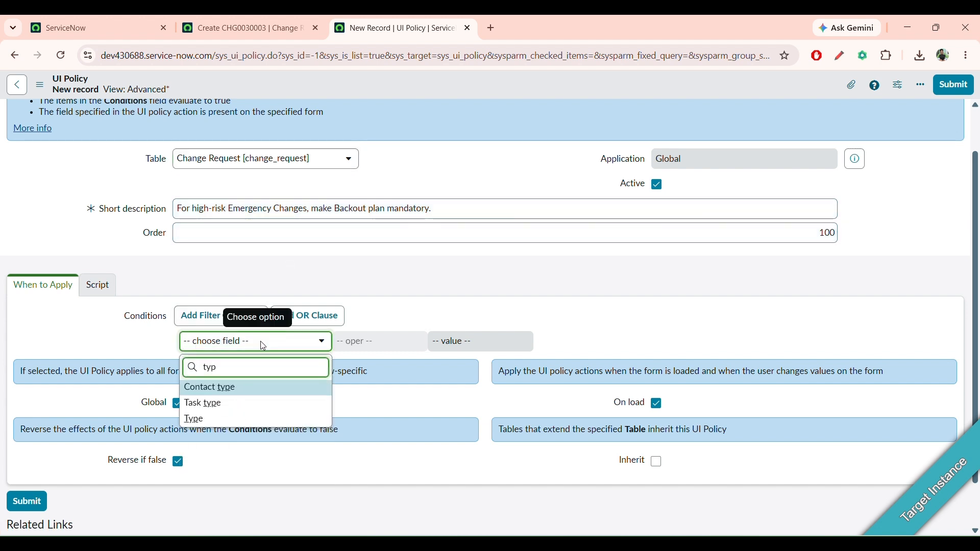
{"action": "left_click", "coordinate": [232, 421]}
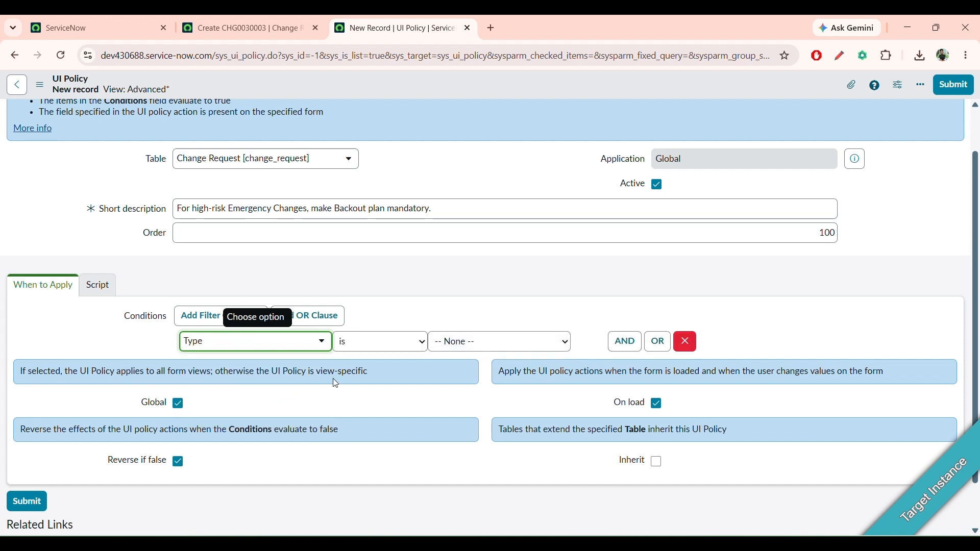
{"action": "left_click", "coordinate": [455, 342]}
{"action": "left_click", "coordinate": [461, 411]}
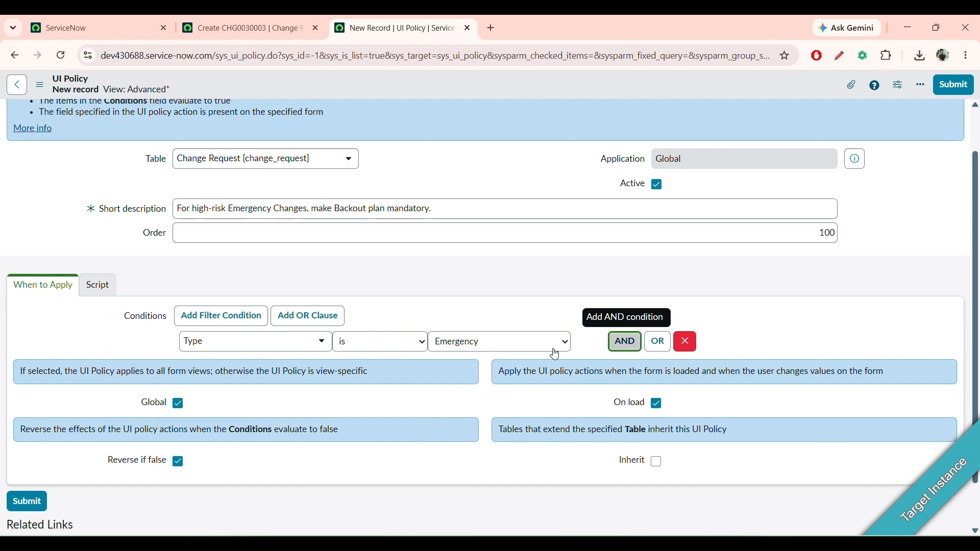
Add a second AND condition, Risk is High, and save the UI policy while staying on its record
{"action": "left_click", "coordinate": [633, 350]}
{"action": "left_click", "coordinate": [286, 400]}
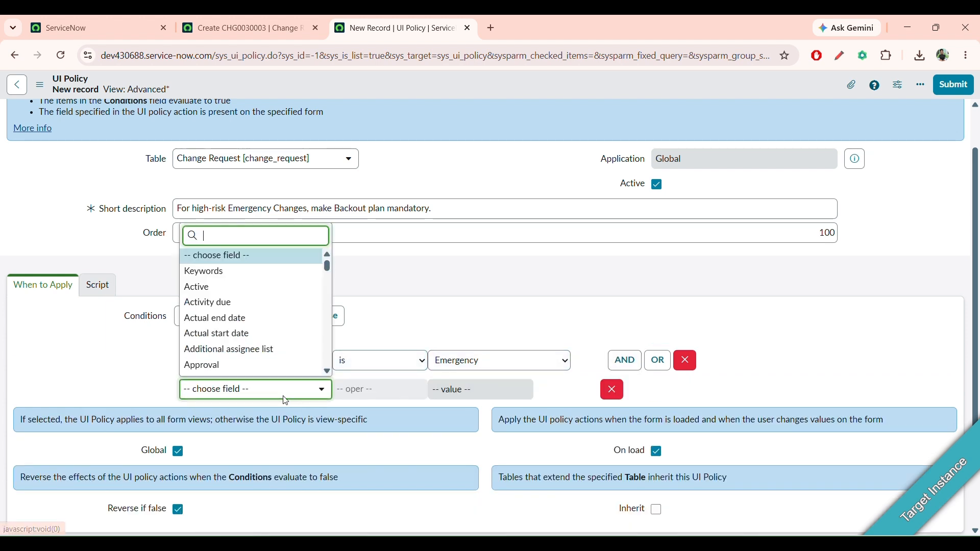
{"action": "type", "text": "risk"}
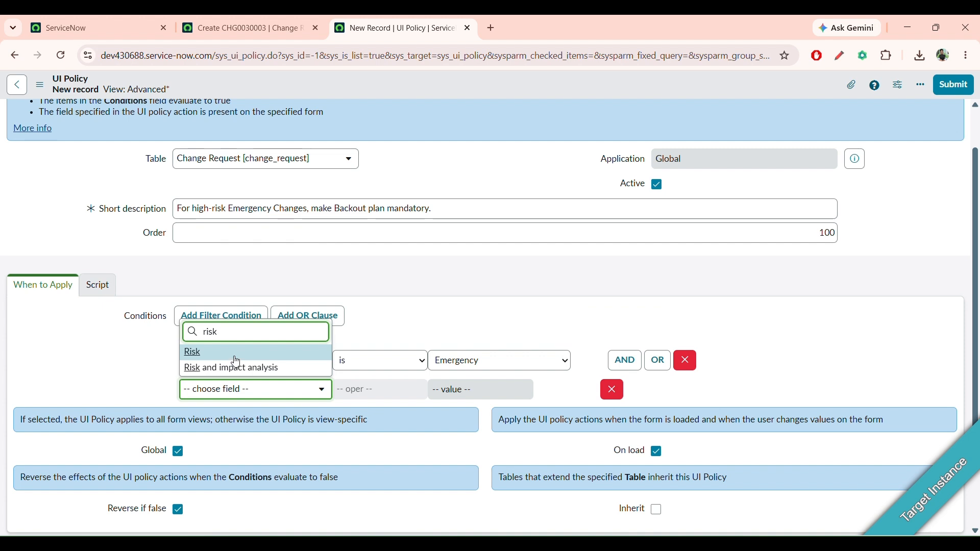
{"action": "left_click", "coordinate": [204, 352]}
{"action": "left_click", "coordinate": [498, 390]}
{"action": "left_click", "coordinate": [448, 425]}
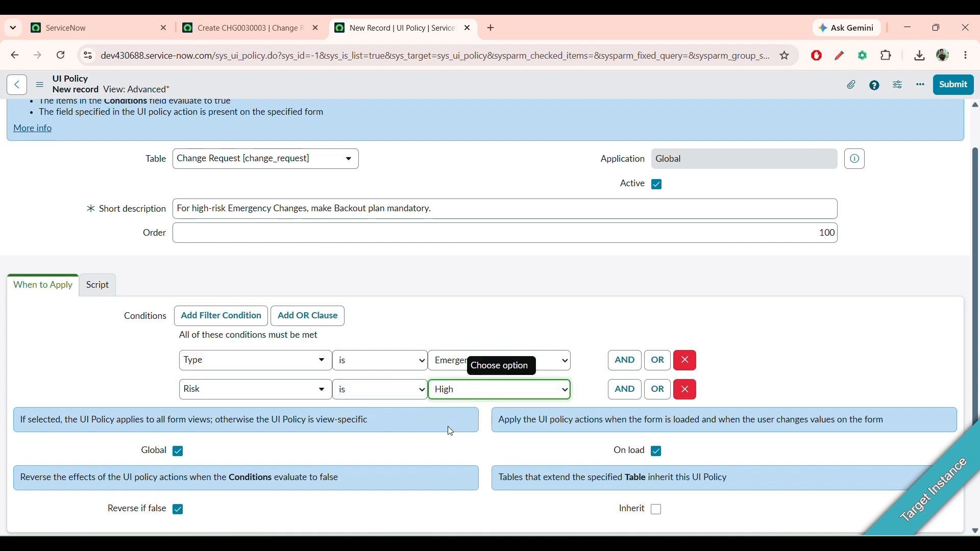
{"action": "right_click", "coordinate": [418, 88]}
{"action": "left_click", "coordinate": [433, 91]}
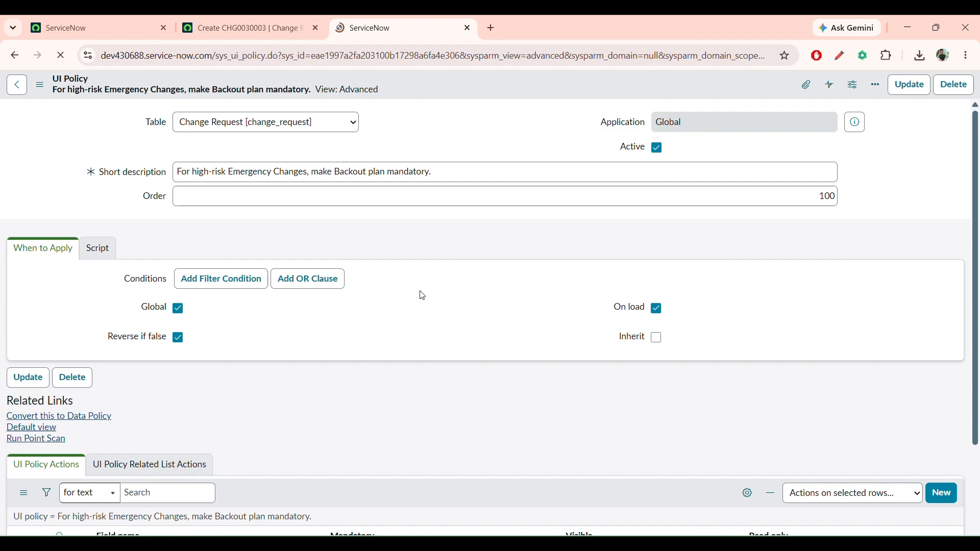
Create a UI policy action for the Backout plan field with Mandatory set to True and submit it
{"action": "scroll", "coordinate": [417, 344], "scroll_direction": "down", "scroll_amount": 7}
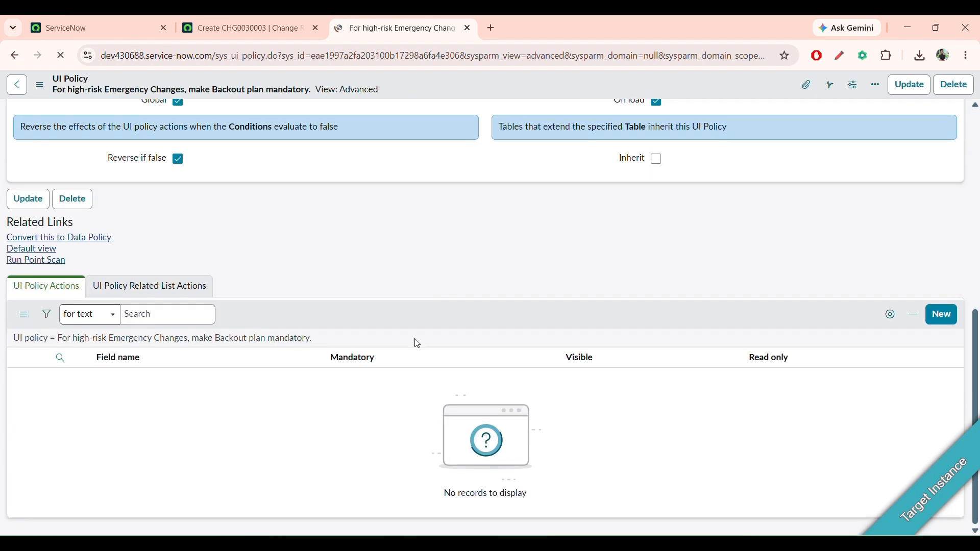
{"action": "scroll", "coordinate": [969, 390], "scroll_direction": "up", "scroll_amount": 2}
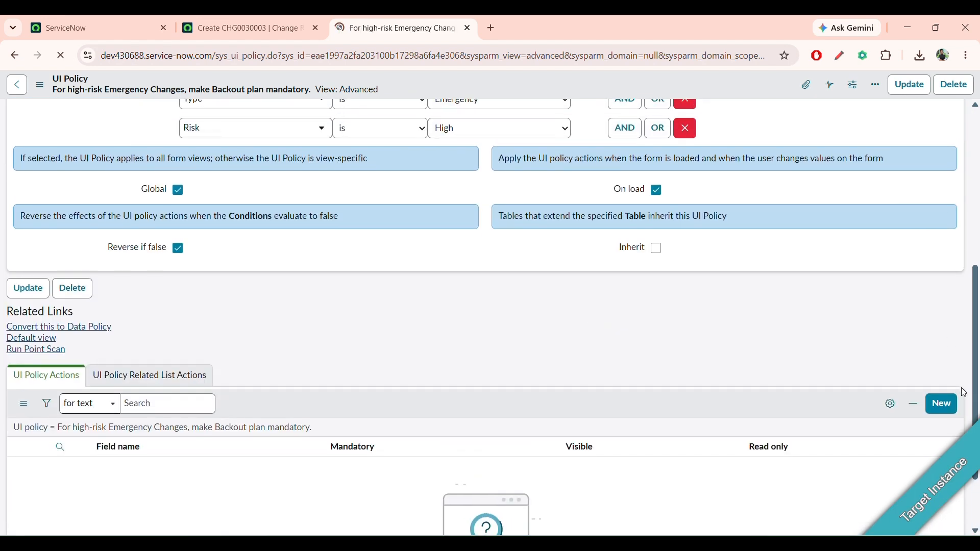
{"action": "left_click", "coordinate": [939, 400]}
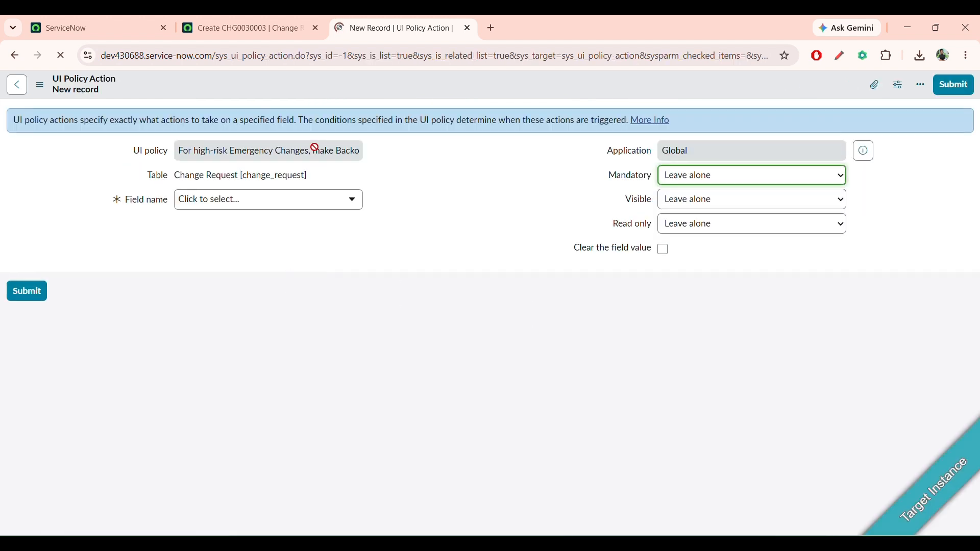
{"action": "left_click", "coordinate": [294, 207]}
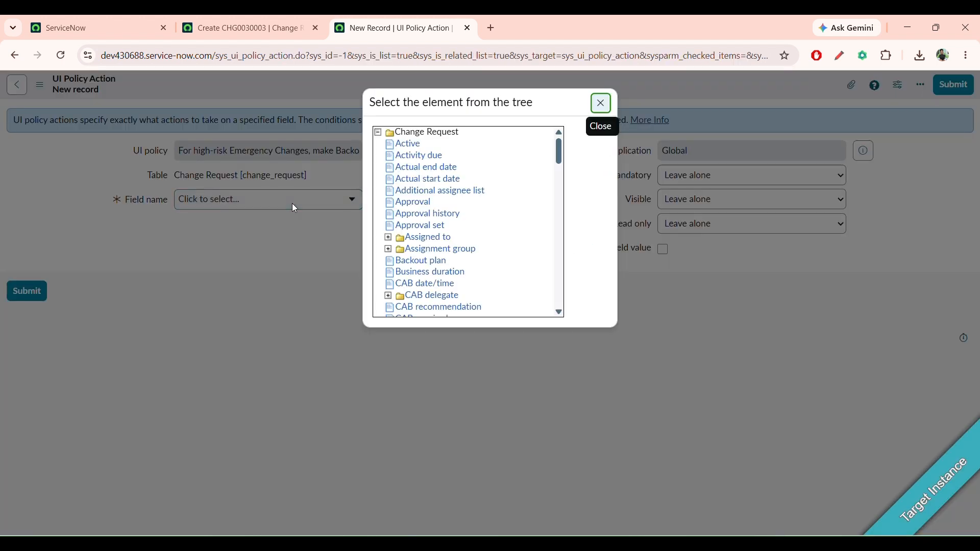
{"action": "left_click", "coordinate": [422, 262]}
{"action": "left_click", "coordinate": [681, 177]}
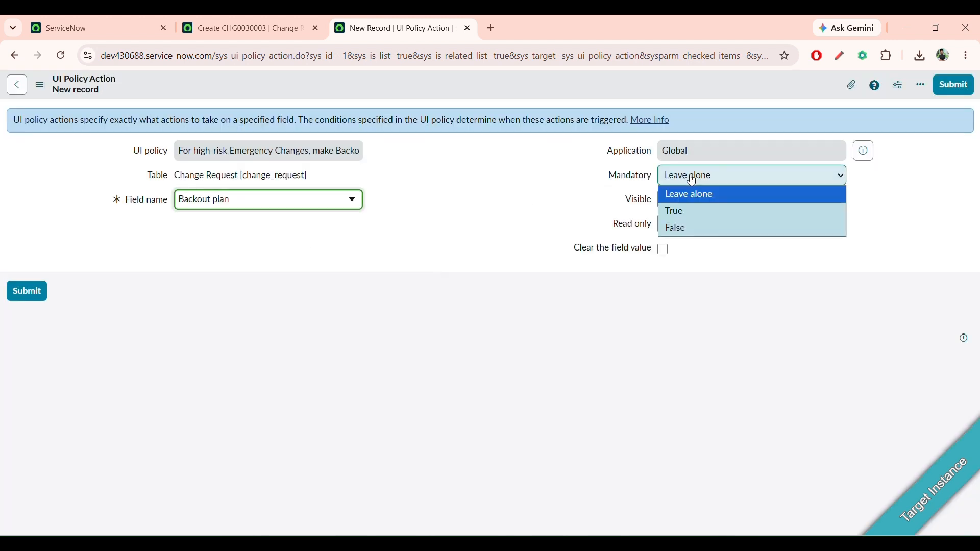
{"action": "left_click", "coordinate": [695, 212]}
{"action": "left_click", "coordinate": [953, 87]}
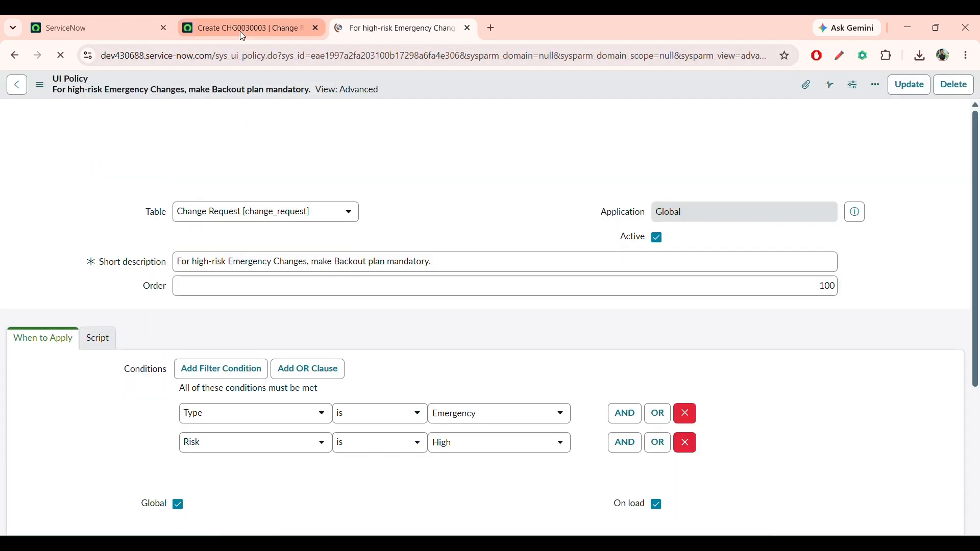
Reload the new Emergency change request form and recheck the saved UI policy's conditions before testing
{"action": "left_click", "coordinate": [242, 34]}
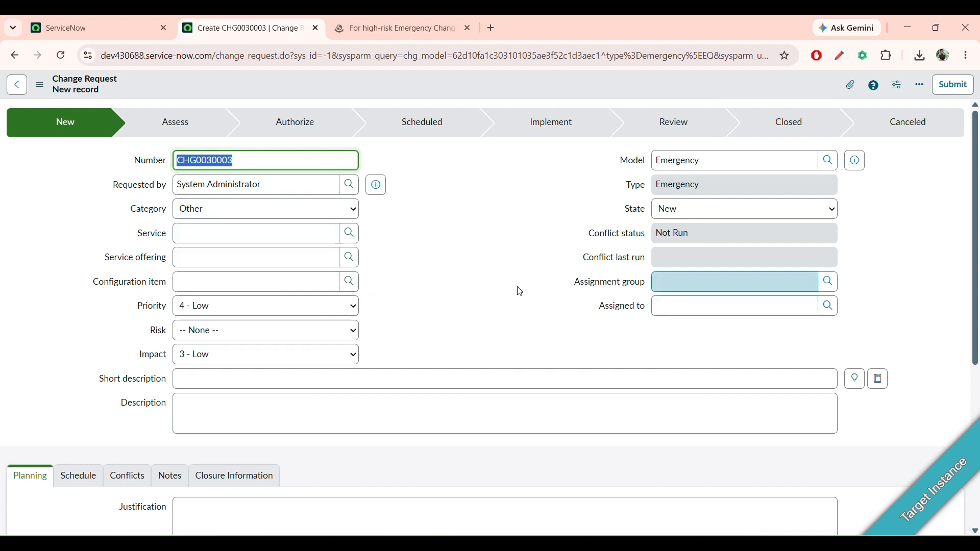
{"action": "left_click", "coordinate": [61, 55]}
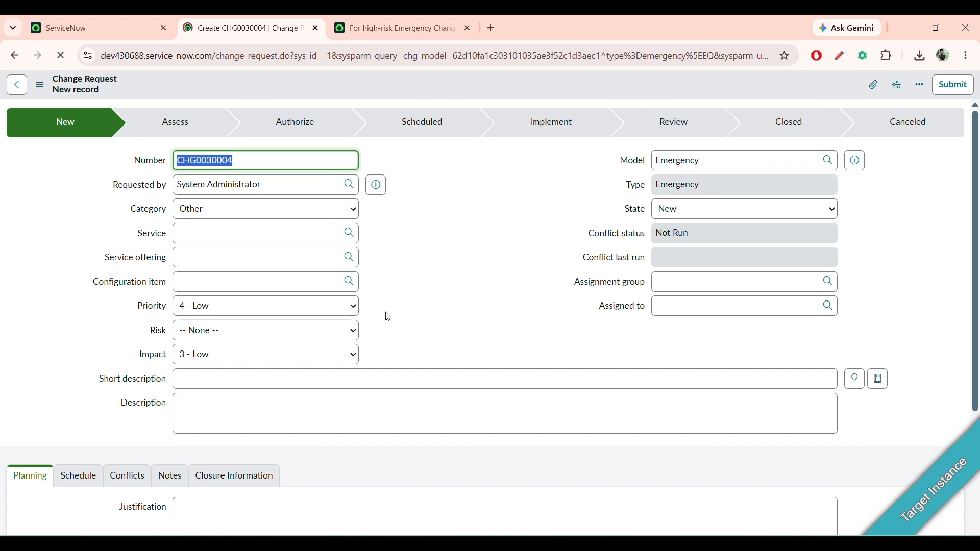
{"action": "left_click", "coordinate": [293, 217]}
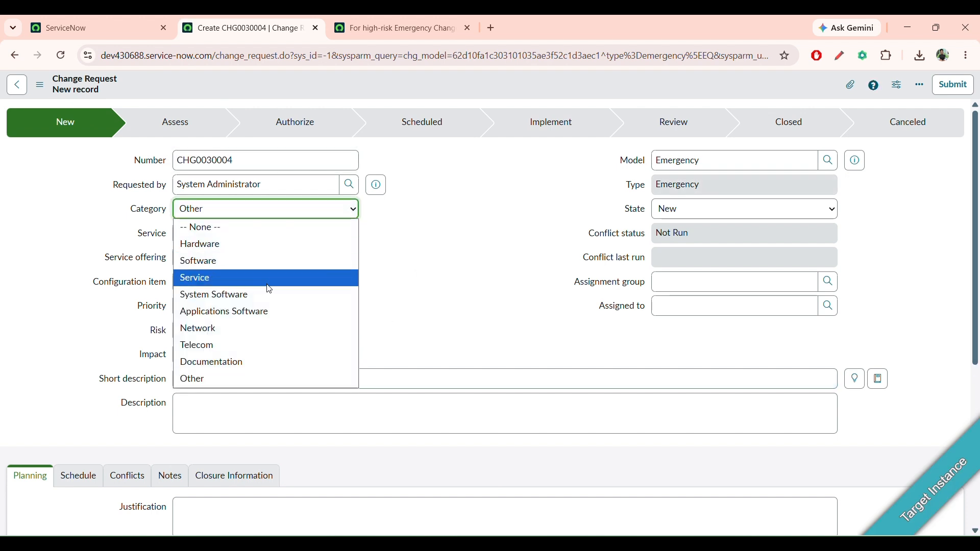
{"action": "left_click", "coordinate": [385, 279]}
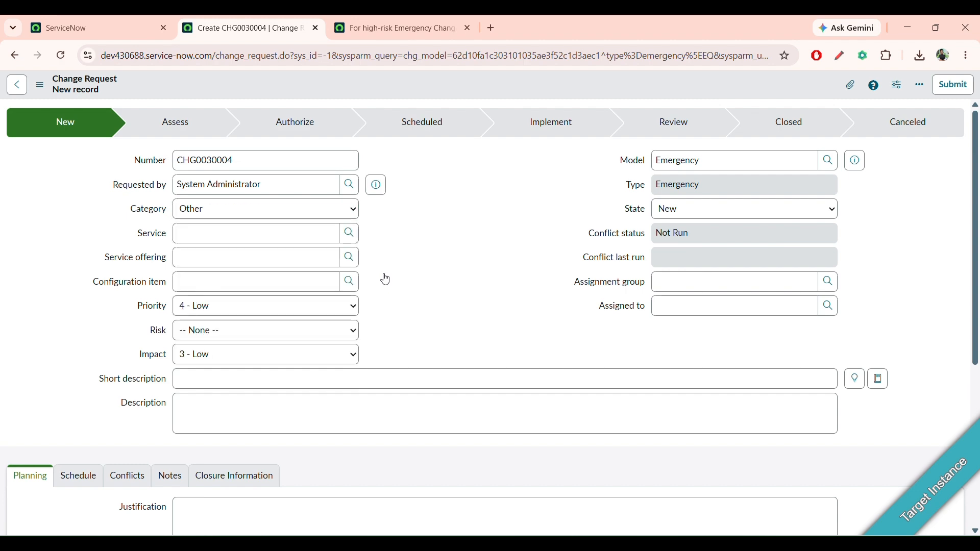
{"action": "left_click", "coordinate": [357, 32]}
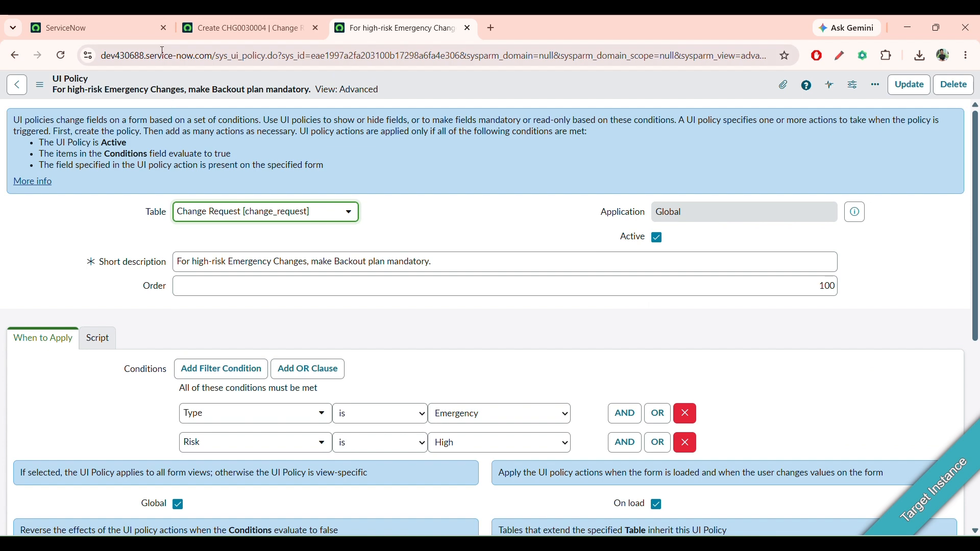
{"action": "left_click", "coordinate": [202, 34]}
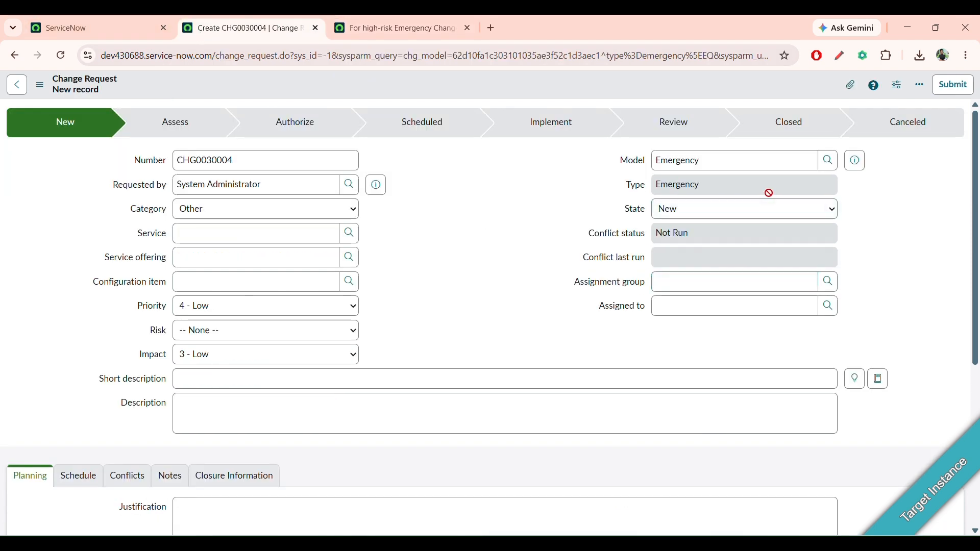
Set Risk to High on the Emergency change request and check the Backout plan field under Planning
{"action": "left_click", "coordinate": [215, 324]}
{"action": "key", "text": "Escape"}
{"action": "key", "text": "Down"}
{"action": "scroll", "coordinate": [72, 438], "scroll_direction": "down", "scroll_amount": 5}
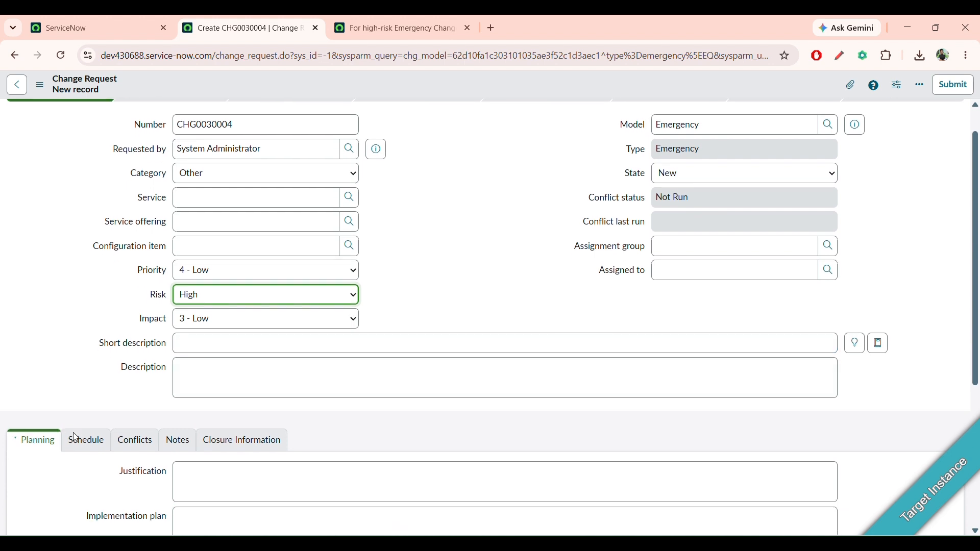
{"action": "scroll", "coordinate": [188, 301], "scroll_direction": "up", "scroll_amount": 2}
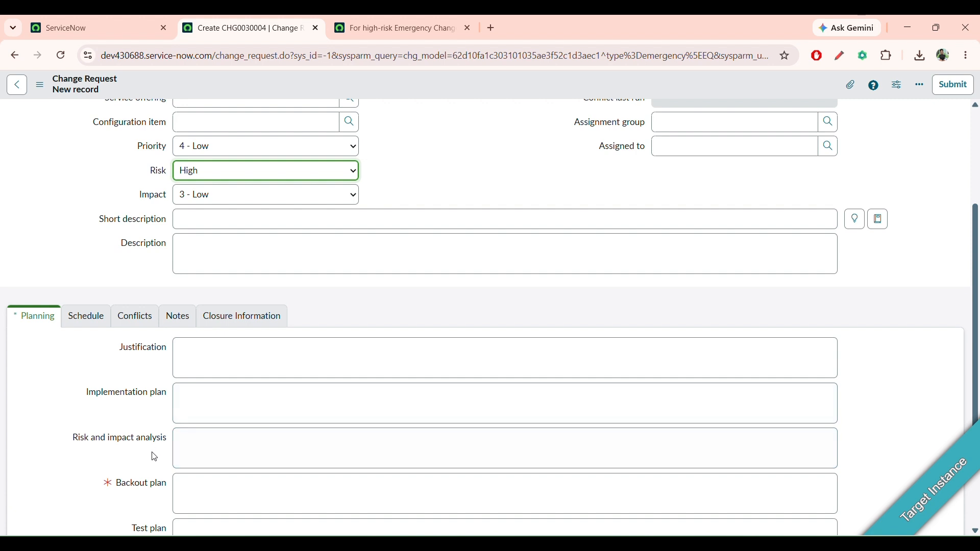
Set Risk to Moderate on the change request and check whether Backout plan is still mandatory
{"action": "left_click", "coordinate": [248, 178]}
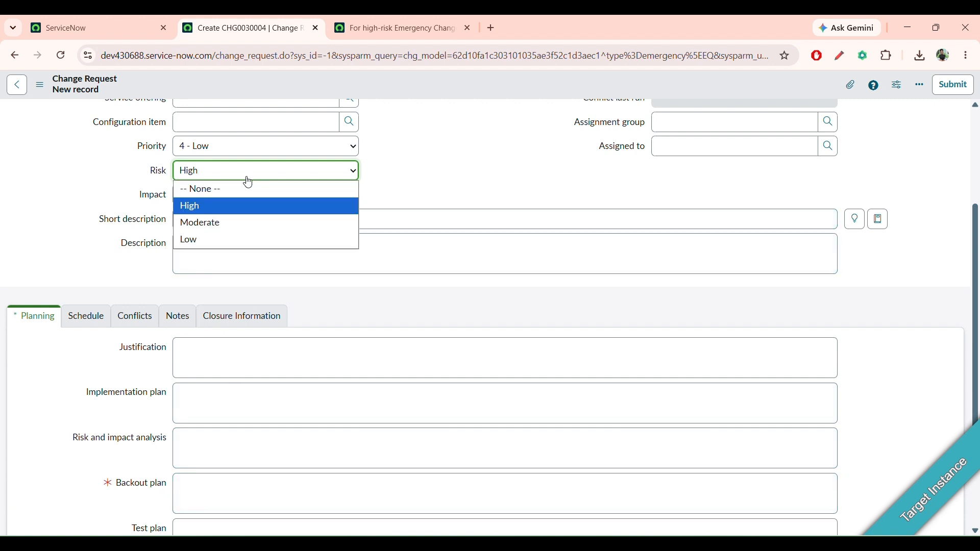
{"action": "left_click", "coordinate": [234, 222]}
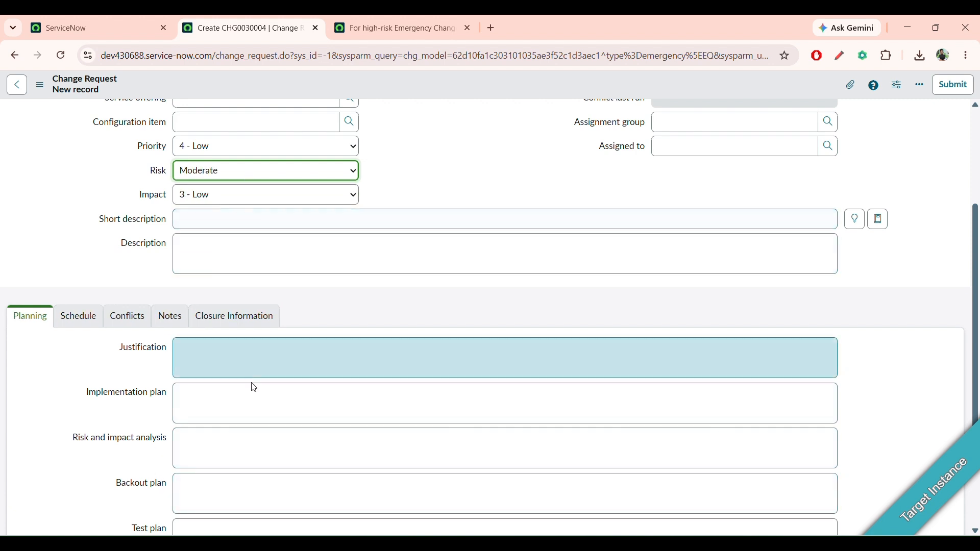
{"action": "scroll", "coordinate": [308, 372], "scroll_direction": "up", "scroll_amount": 3}
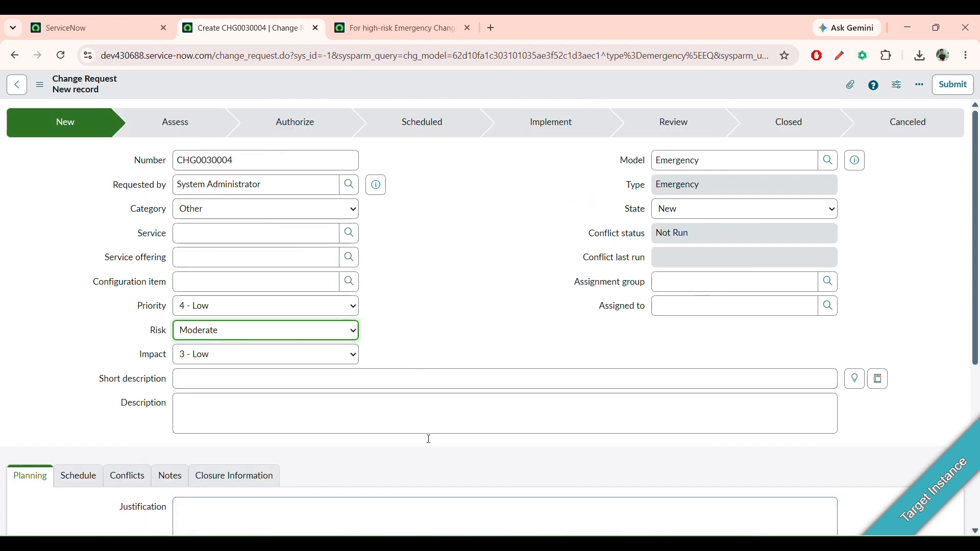
Copy the requirement "For high-impact Emergency Changes, make Implementation plan mandatory." from the Excel use-case sheet, and return to the UI policy record in the browser
{"action": "key", "text": "alt+Tab"}
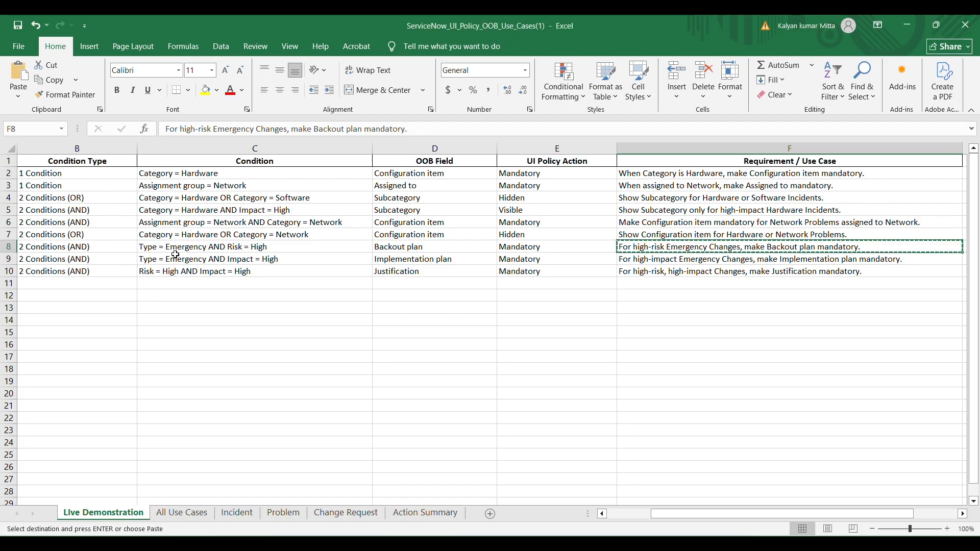
{"action": "left_click", "coordinate": [64, 259]}
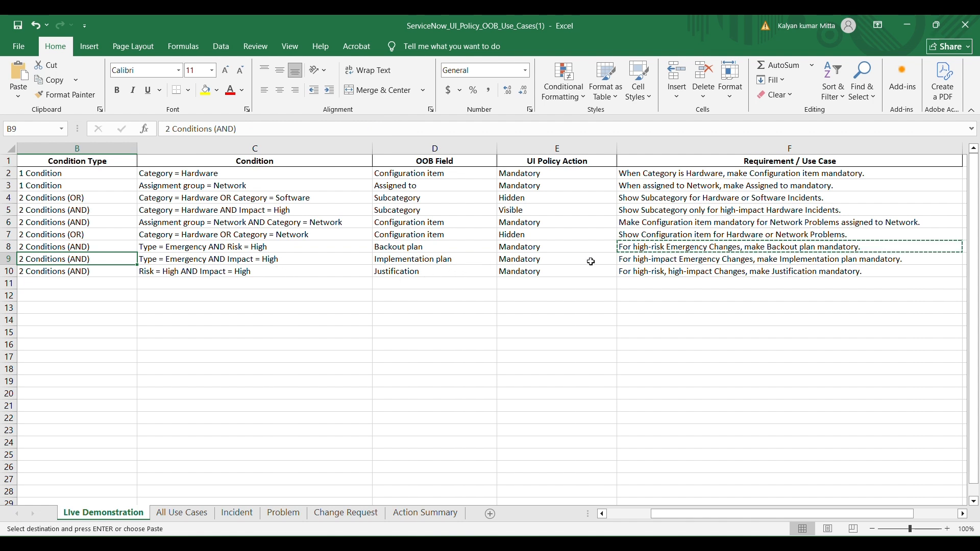
{"action": "left_click", "coordinate": [639, 260]}
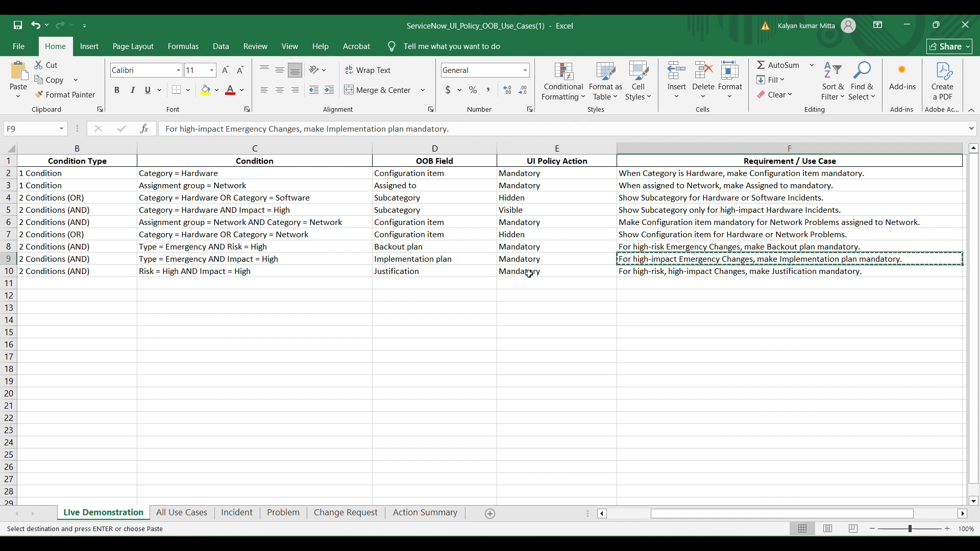
{"action": "key", "text": "alt+Tab"}
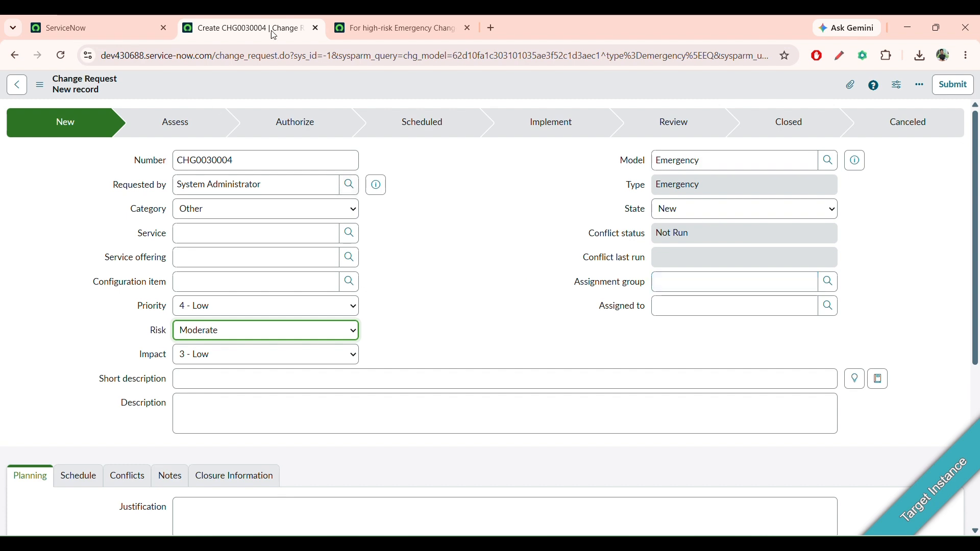
{"action": "left_click", "coordinate": [357, 30]}
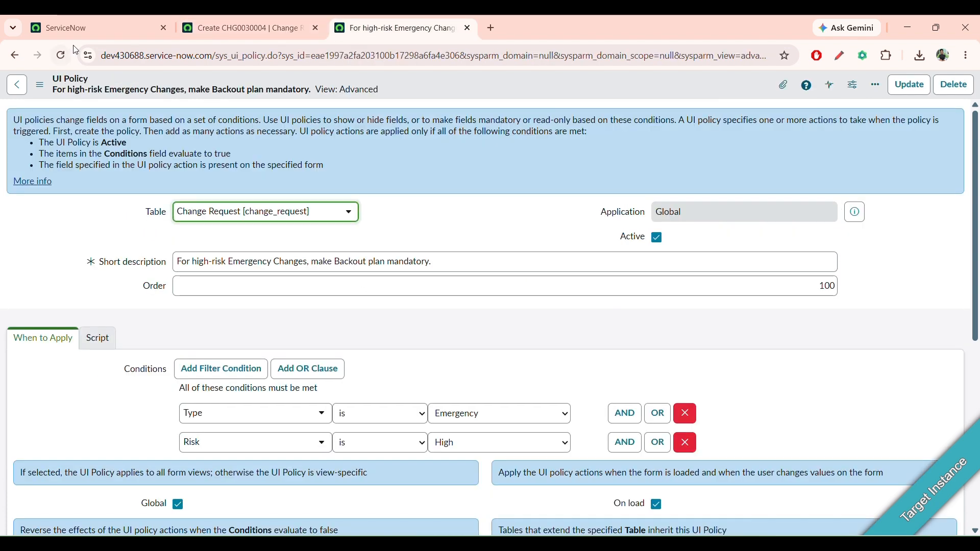
Close the finished Backout plan policy and start a new UI policy record from the favorited UI Policies list
{"action": "left_click", "coordinate": [76, 28]}
{"action": "left_click", "coordinate": [237, 30]}
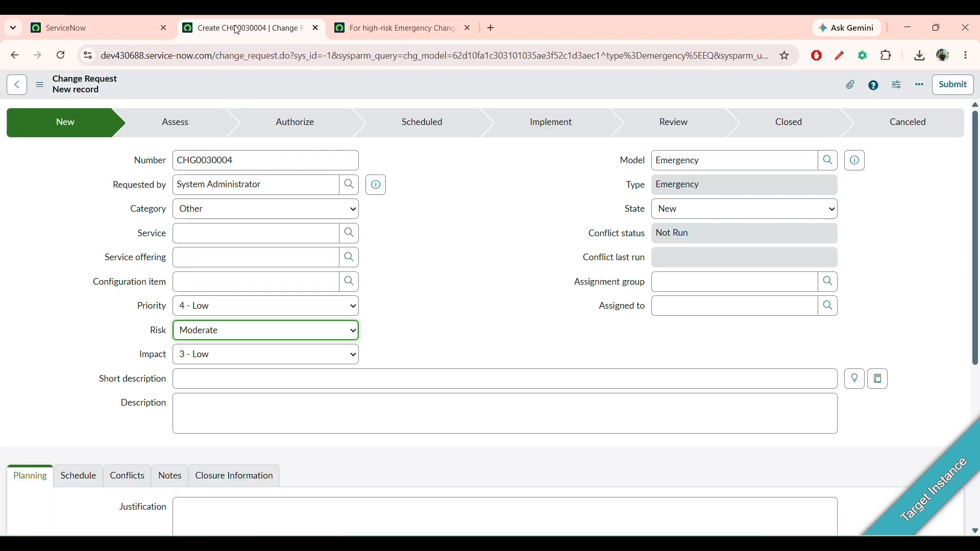
{"action": "right_click", "coordinate": [237, 29]}
{"action": "left_click", "coordinate": [351, 345]}
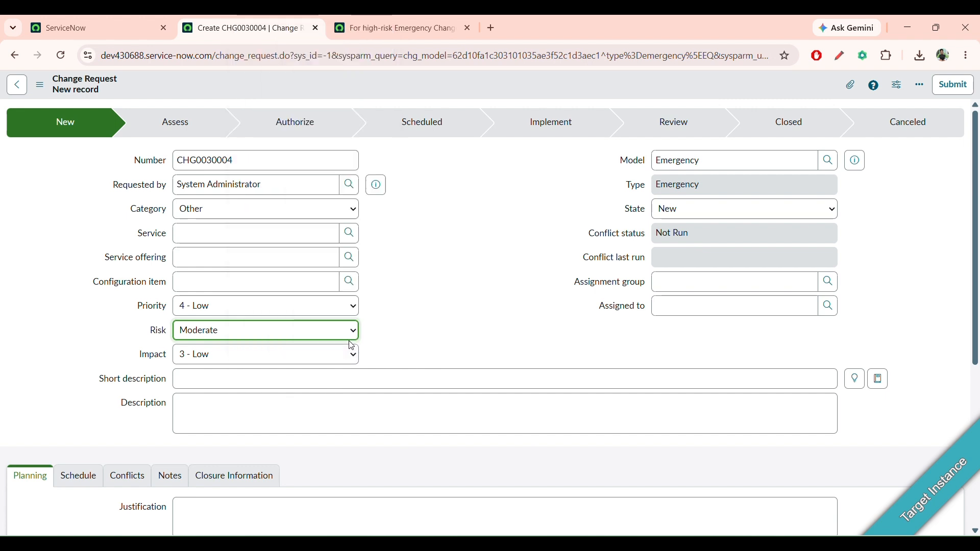
{"action": "left_click", "coordinate": [114, 31]}
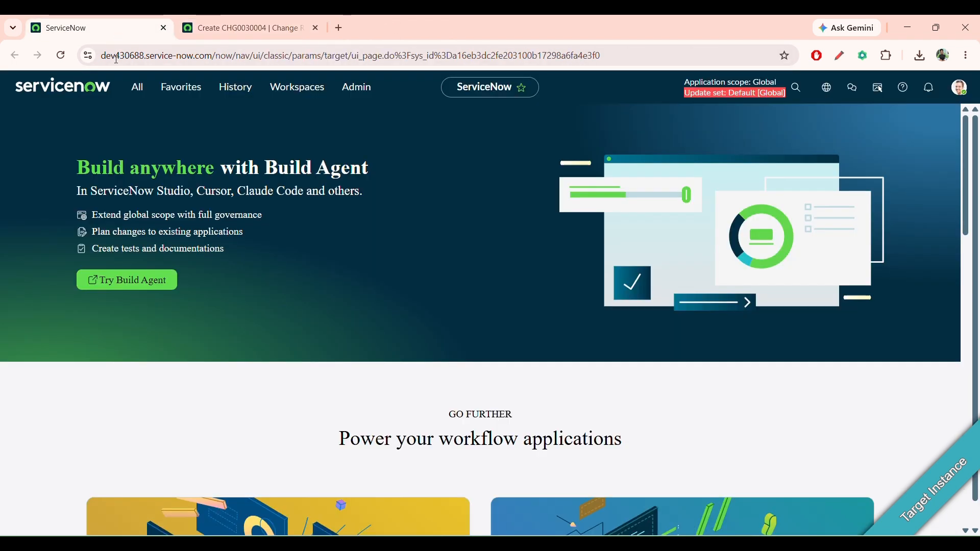
{"action": "left_click", "coordinate": [175, 100]}
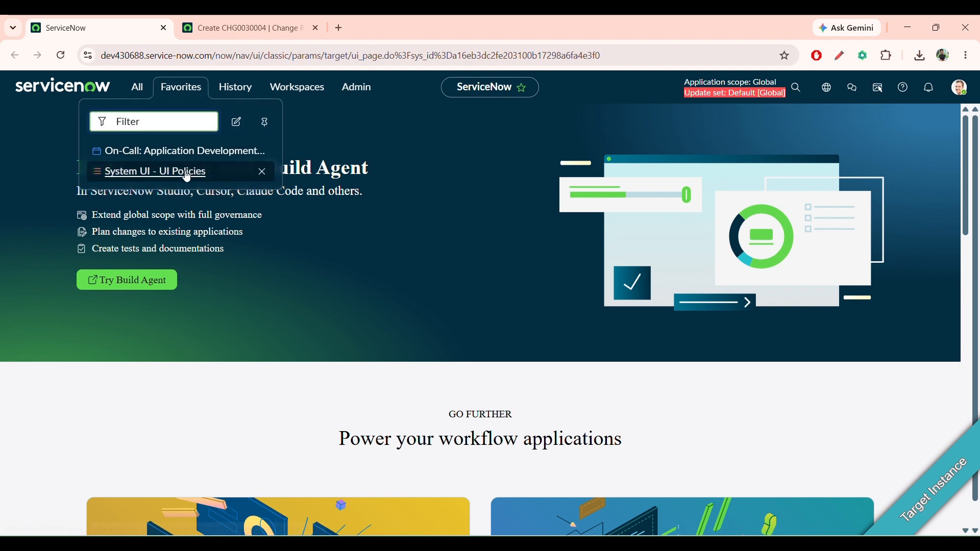
{"action": "middle_click", "coordinate": [168, 171]}
{"action": "left_click", "coordinate": [347, 25]}
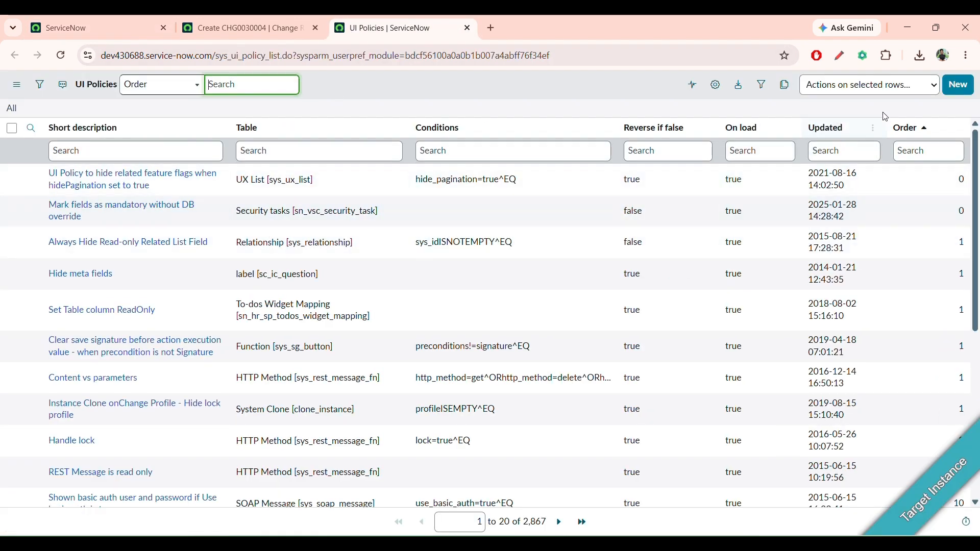
{"action": "left_click", "coordinate": [958, 86]}
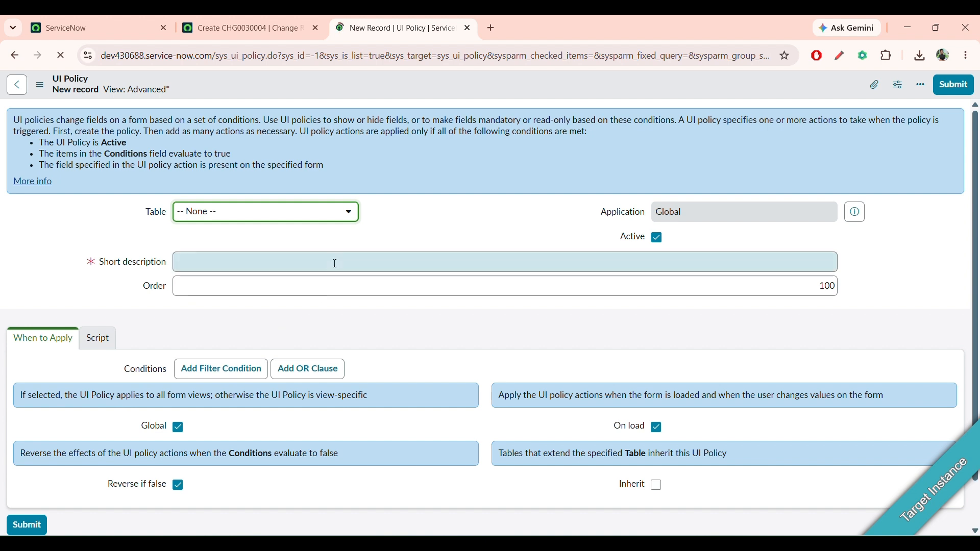
Set the new policy's short description to "For high-impact Emergency Changes, make Implementation plan mandatory." and its table to Change Request [change_request]
{"action": "left_click", "coordinate": [309, 261]}
{"action": "key", "text": "ctrl+v"}
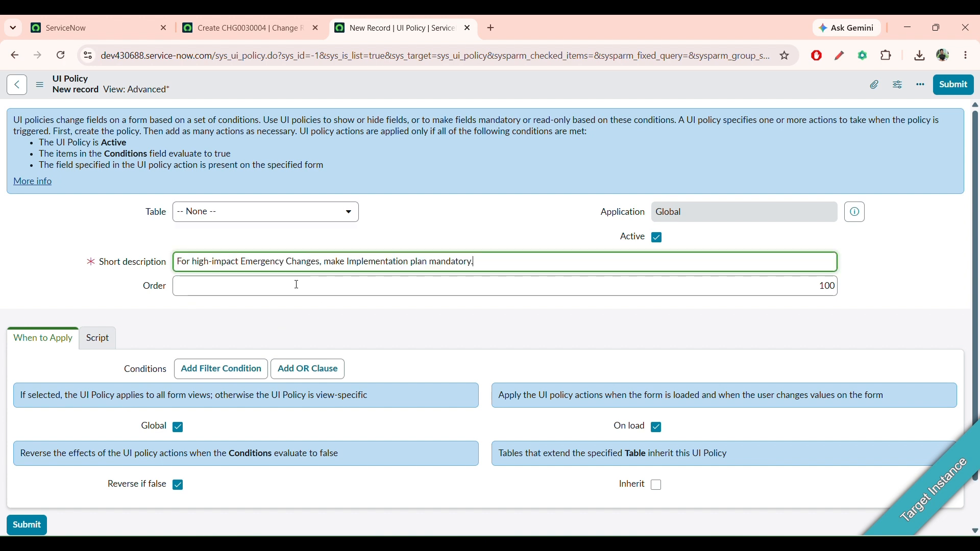
{"action": "left_click", "coordinate": [279, 216]}
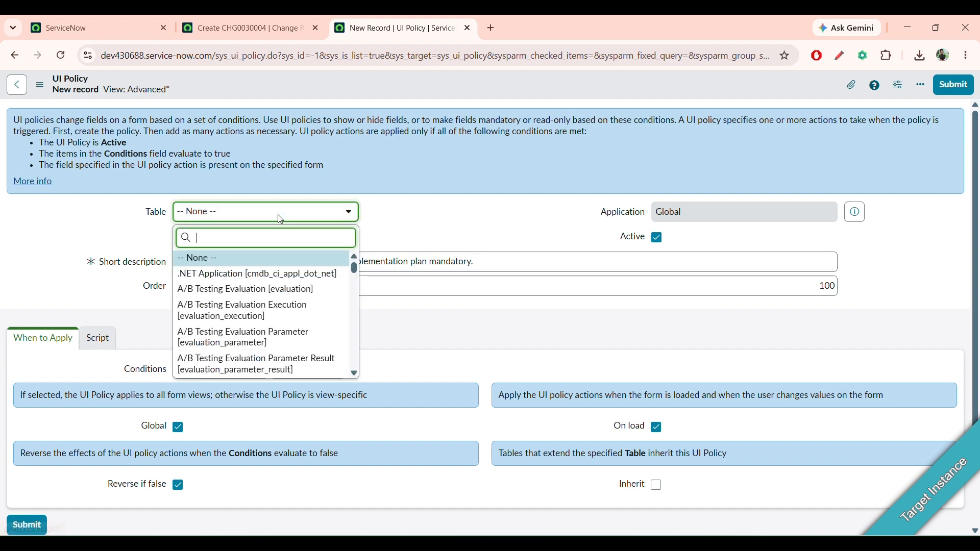
{"action": "type", "text": "change_re"}
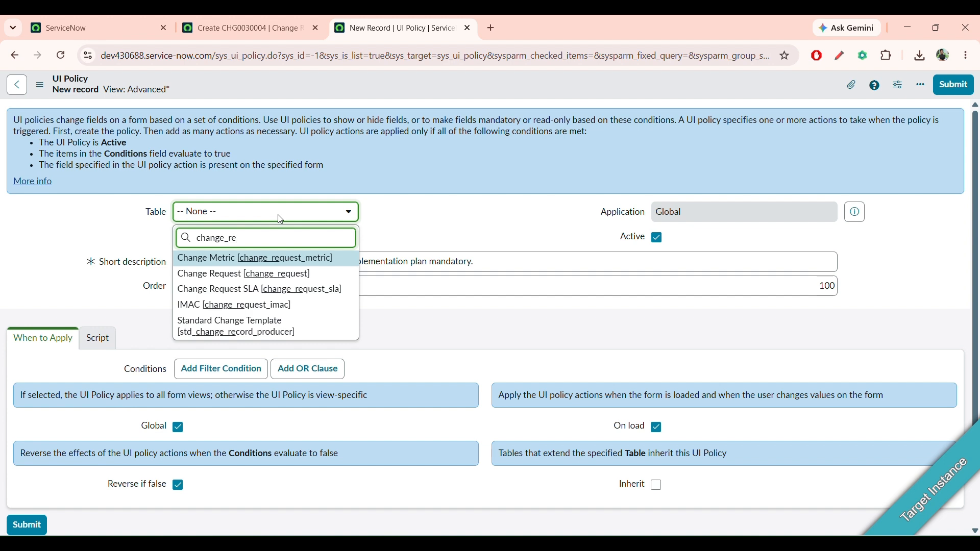
{"action": "left_click", "coordinate": [285, 274]}
Add the condition Type is Emergency to the new UI policy
{"action": "scroll", "coordinate": [274, 333], "scroll_direction": "down", "scroll_amount": 2}
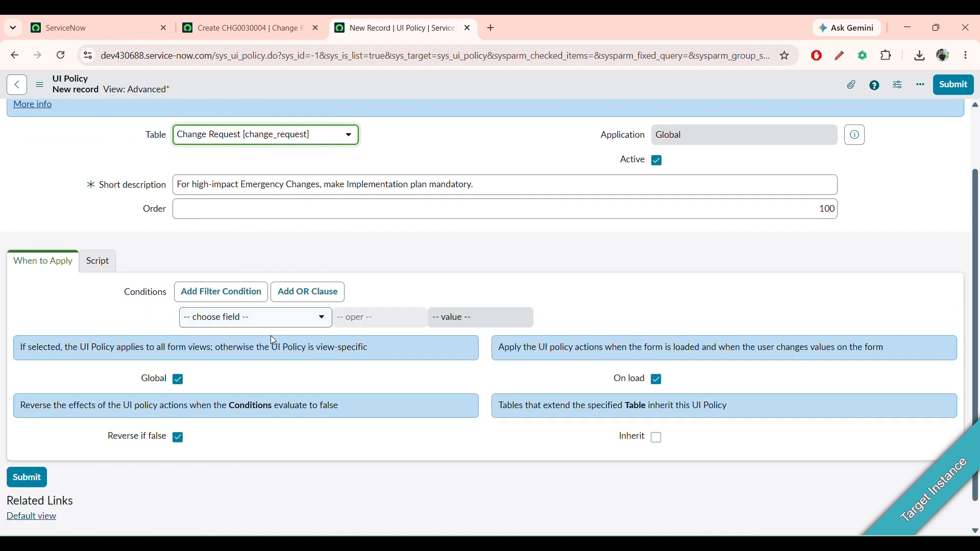
{"action": "left_click", "coordinate": [275, 319]}
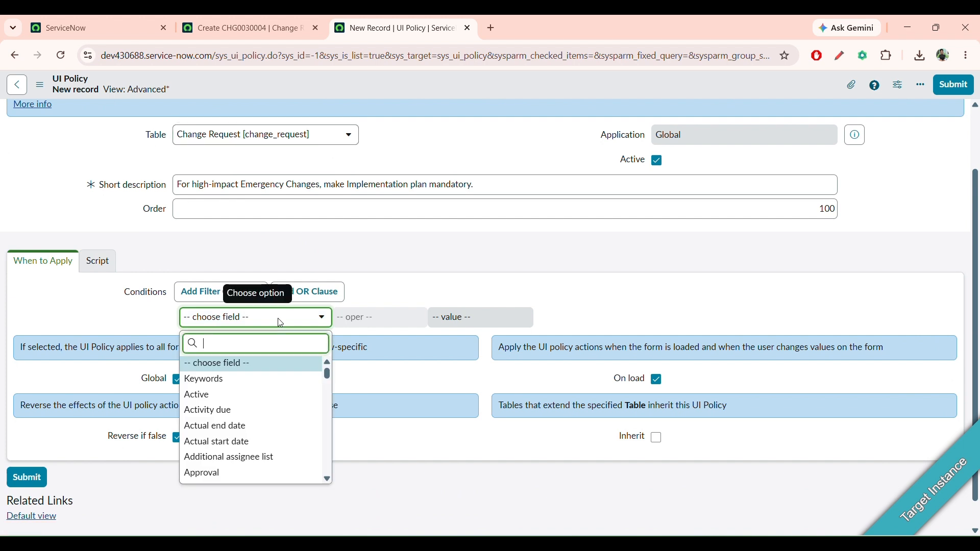
{"action": "type", "text": "ty"}
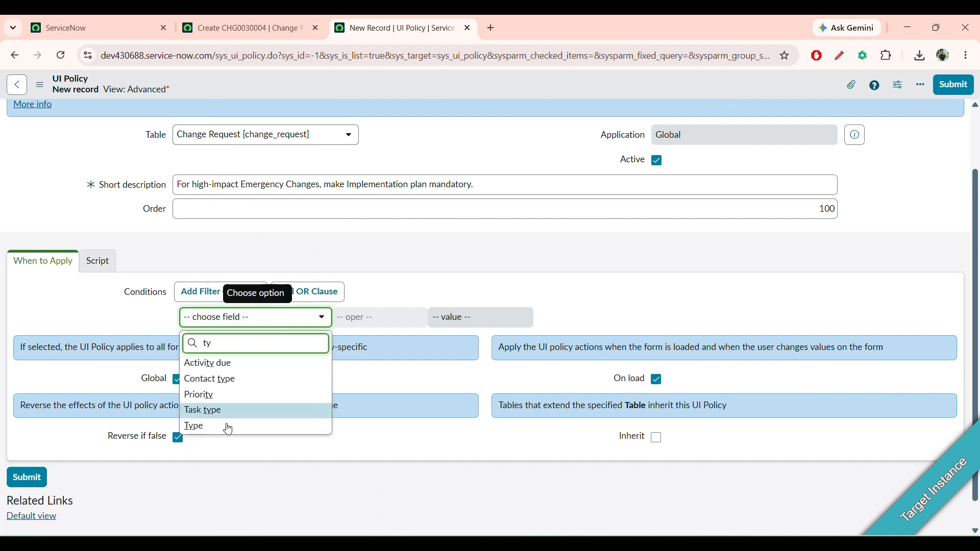
{"action": "key", "text": "Return"}
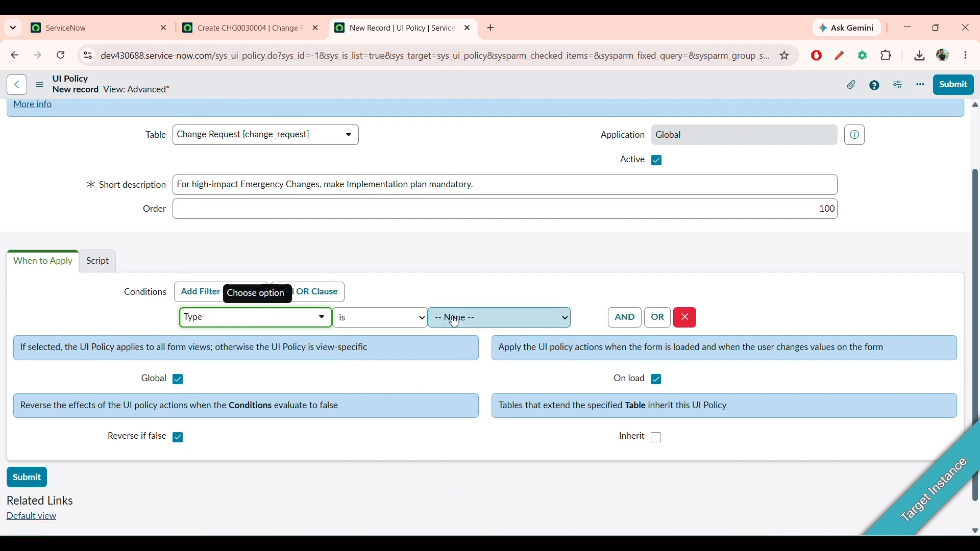
{"action": "left_click", "coordinate": [453, 319]}
{"action": "left_click", "coordinate": [462, 386]}
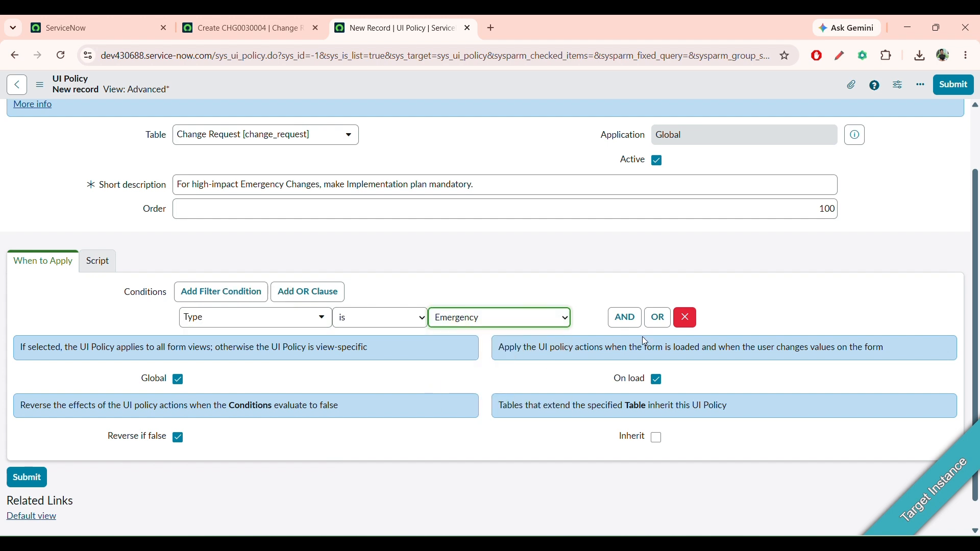
Add a second AND condition, Impact is 1 - High, and save the UI policy without leaving the record
{"action": "left_click", "coordinate": [624, 317]}
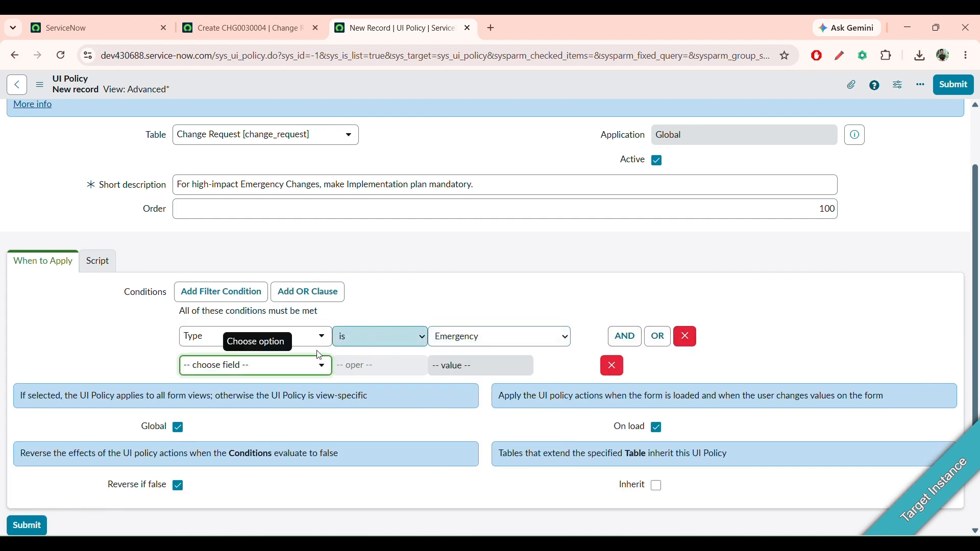
{"action": "left_click", "coordinate": [289, 374]}
{"action": "type", "text": "imp"}
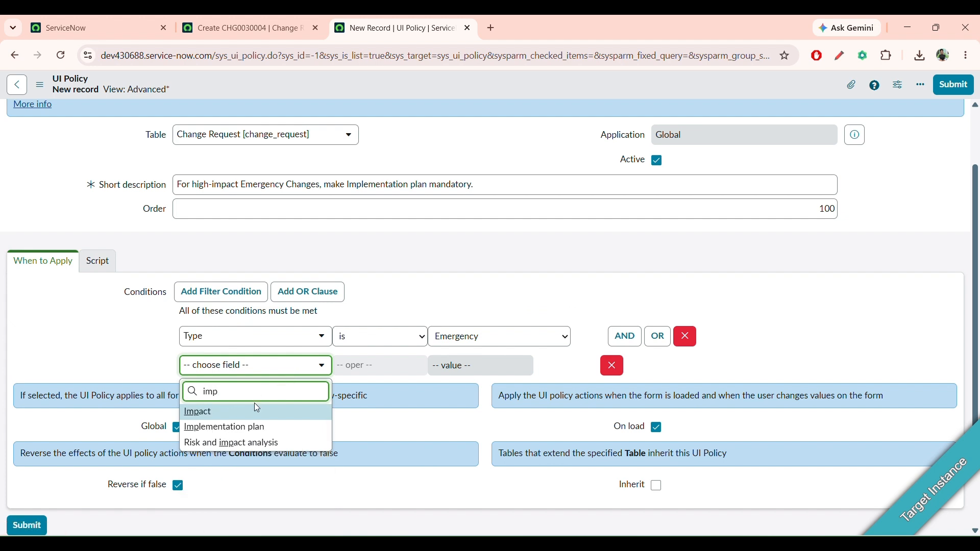
{"action": "left_click", "coordinate": [244, 427]}
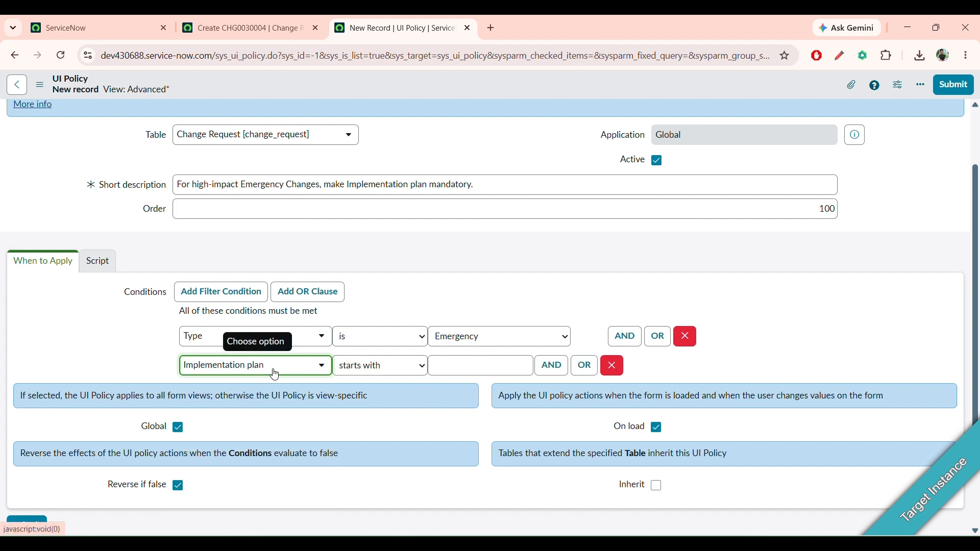
{"action": "left_click", "coordinate": [274, 372]}
{"action": "type", "text": "imp"}
{"action": "left_click", "coordinate": [247, 412]}
{"action": "left_click", "coordinate": [458, 367]}
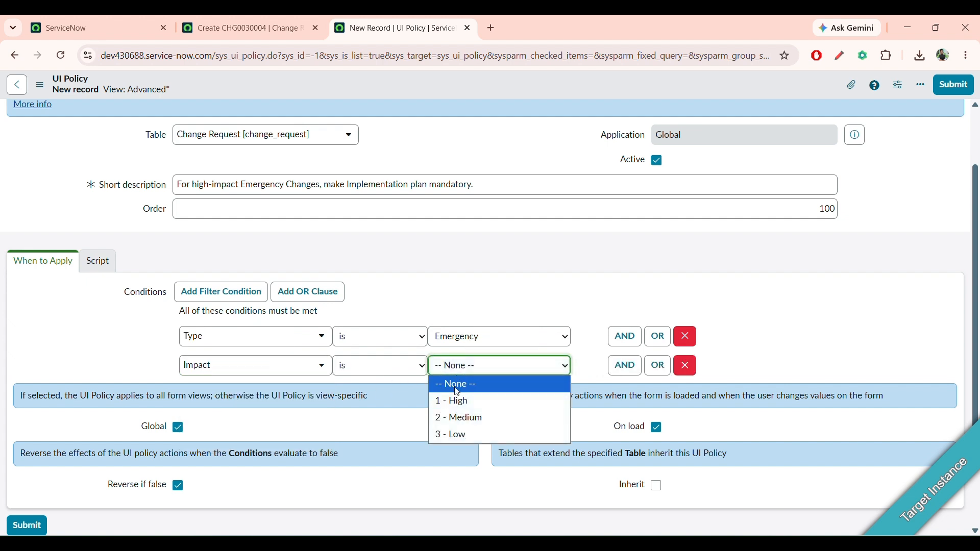
{"action": "left_click", "coordinate": [453, 401]}
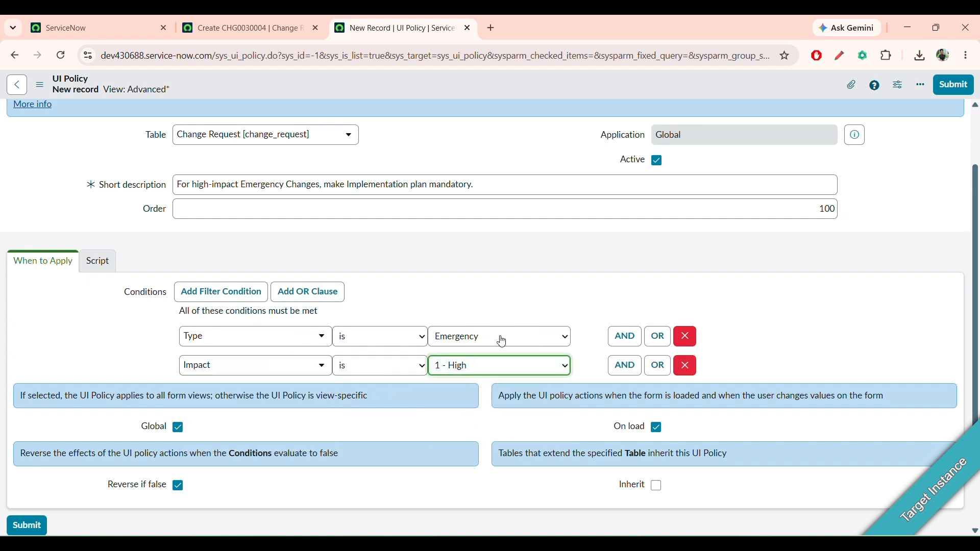
{"action": "right_click", "coordinate": [422, 93]}
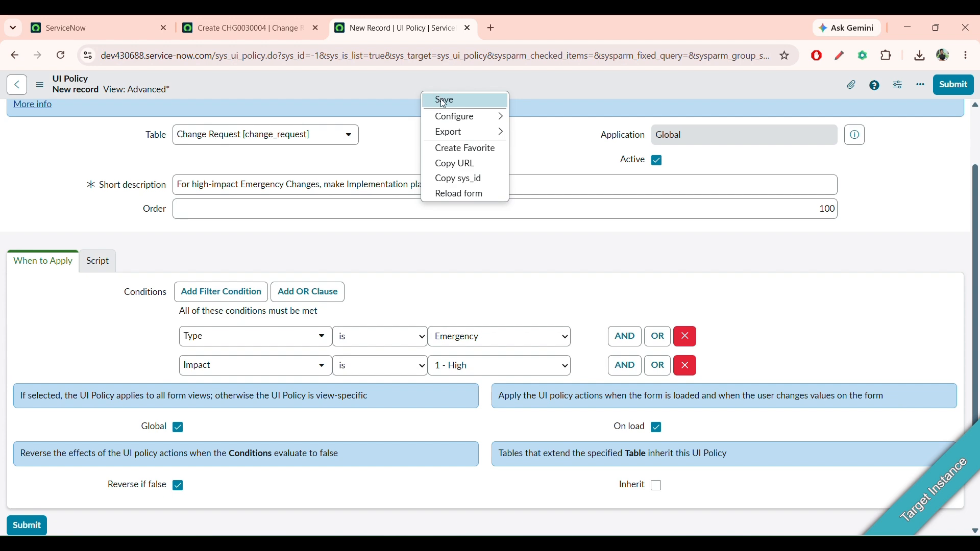
{"action": "left_click", "coordinate": [444, 100]}
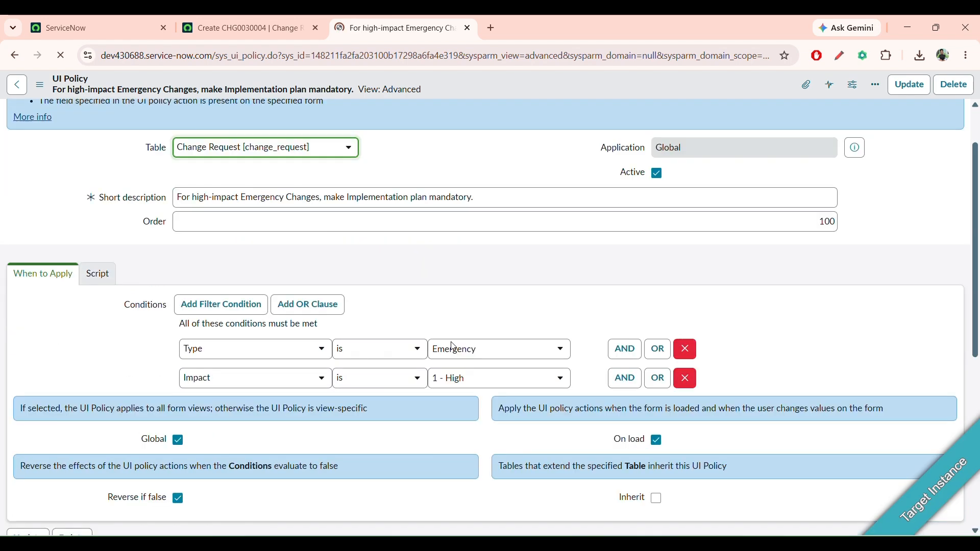
Create a UI policy action for the Implementation plan field with Mandatory set to True and submit it
{"action": "scroll", "coordinate": [453, 345], "scroll_direction": "down", "scroll_amount": 5}
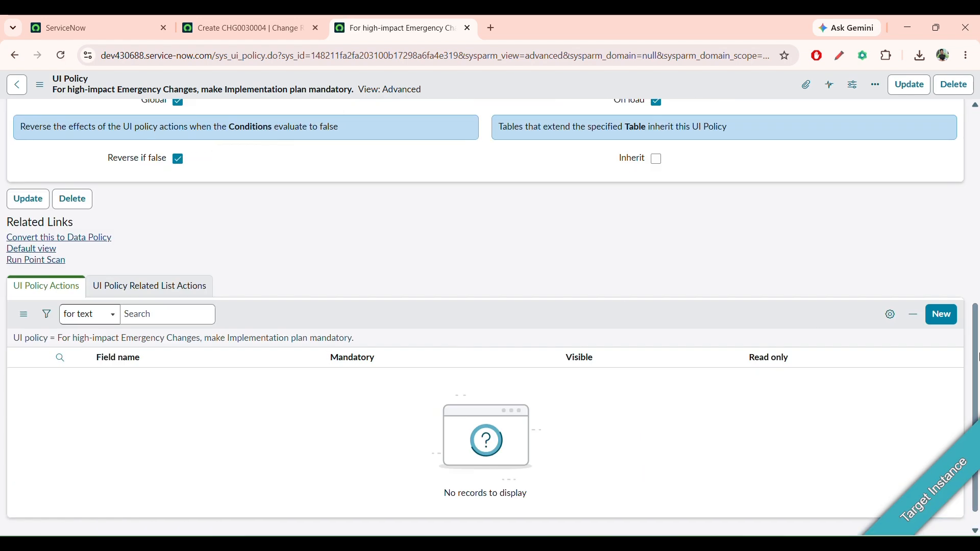
{"action": "left_click", "coordinate": [940, 330]}
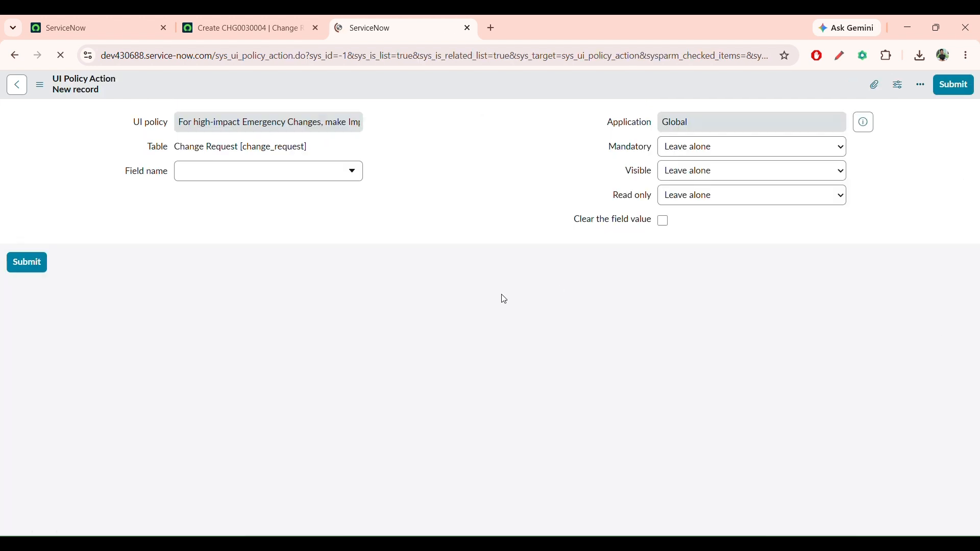
{"action": "left_click", "coordinate": [287, 203]}
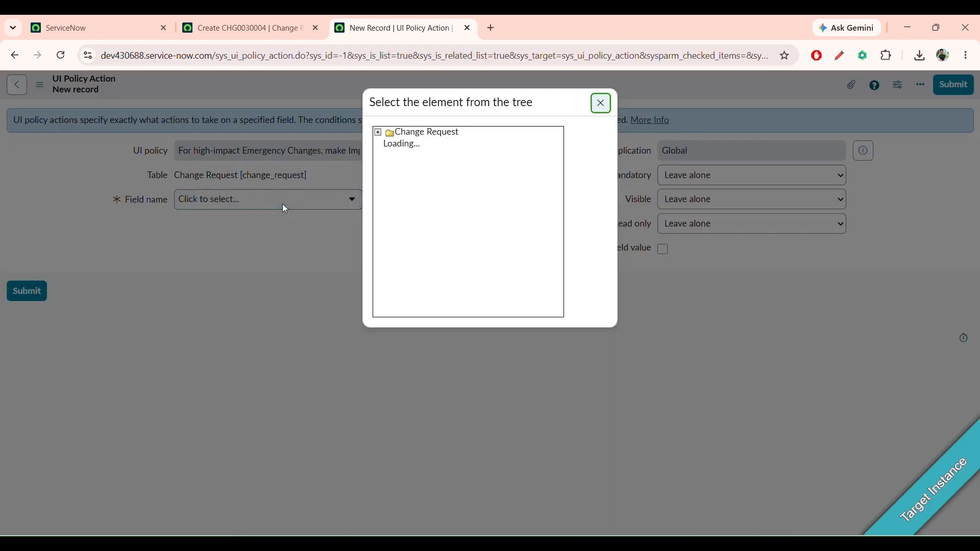
{"action": "scroll", "coordinate": [459, 230], "scroll_direction": "down", "scroll_amount": 15}
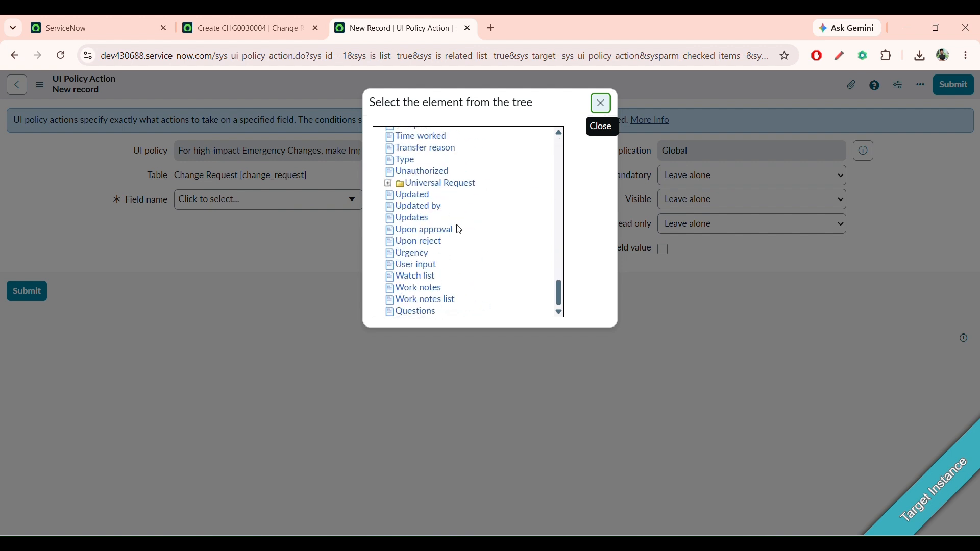
{"action": "scroll", "coordinate": [459, 229], "scroll_direction": "up", "scroll_amount": 5}
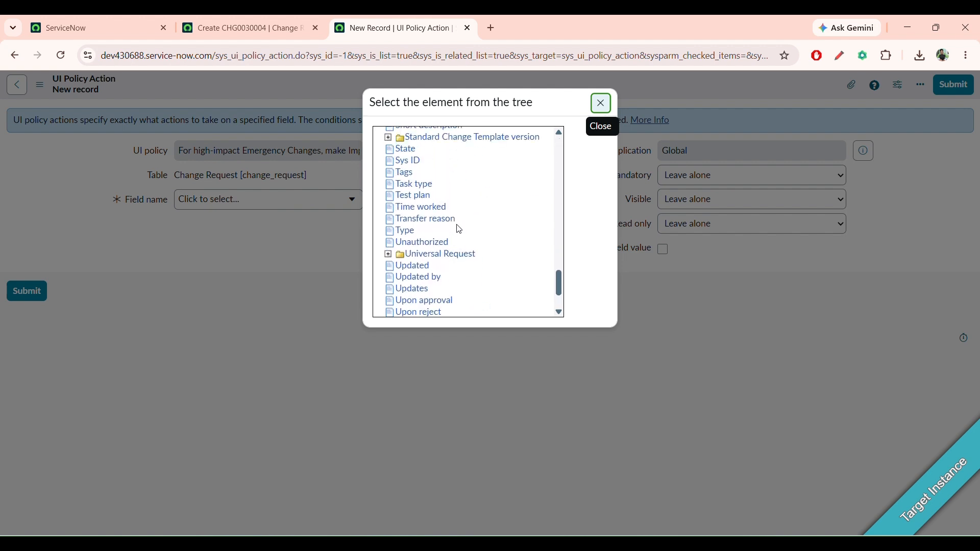
{"action": "scroll", "coordinate": [459, 230], "scroll_direction": "up", "scroll_amount": 8}
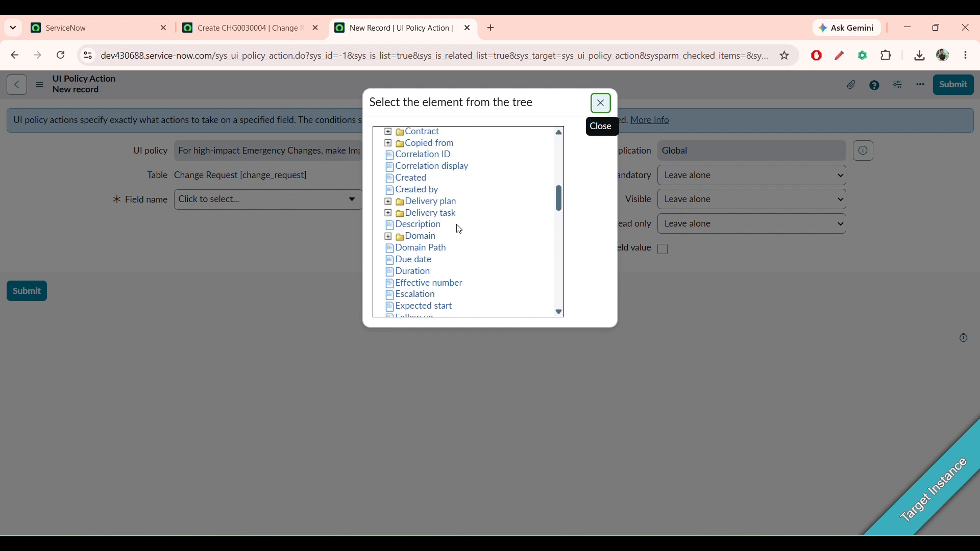
{"action": "scroll", "coordinate": [460, 229], "scroll_direction": "down", "scroll_amount": 5}
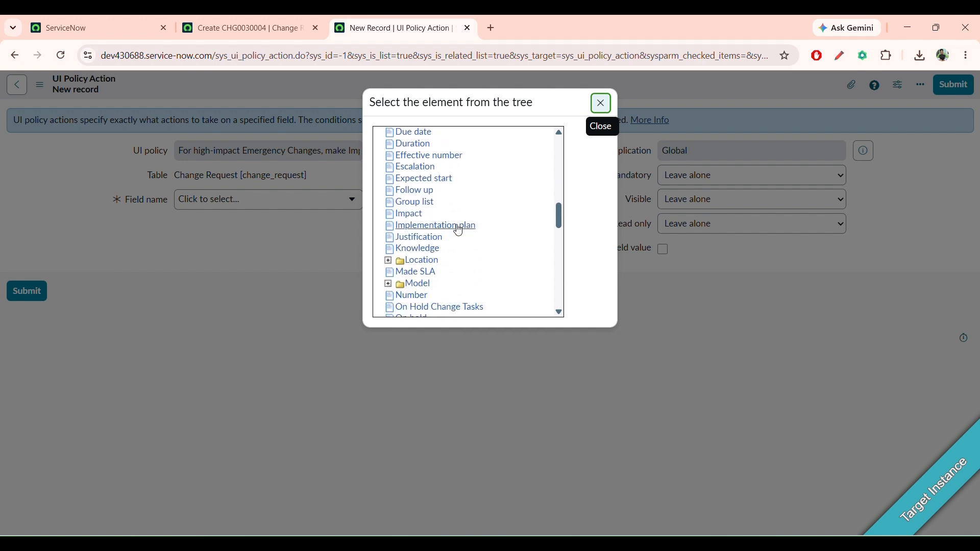
{"action": "left_click", "coordinate": [455, 227]}
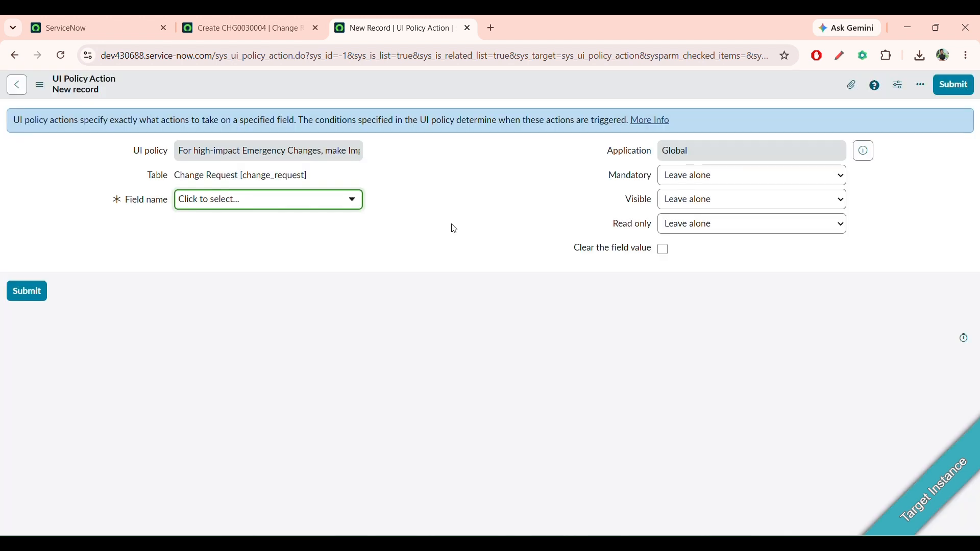
{"action": "left_click", "coordinate": [720, 179]}
{"action": "left_click", "coordinate": [706, 211]}
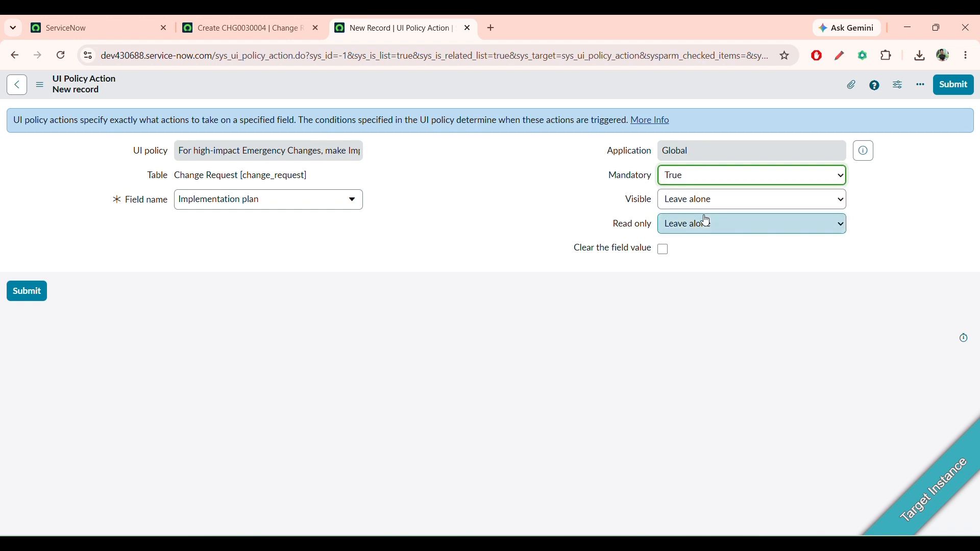
{"action": "left_click", "coordinate": [952, 86]}
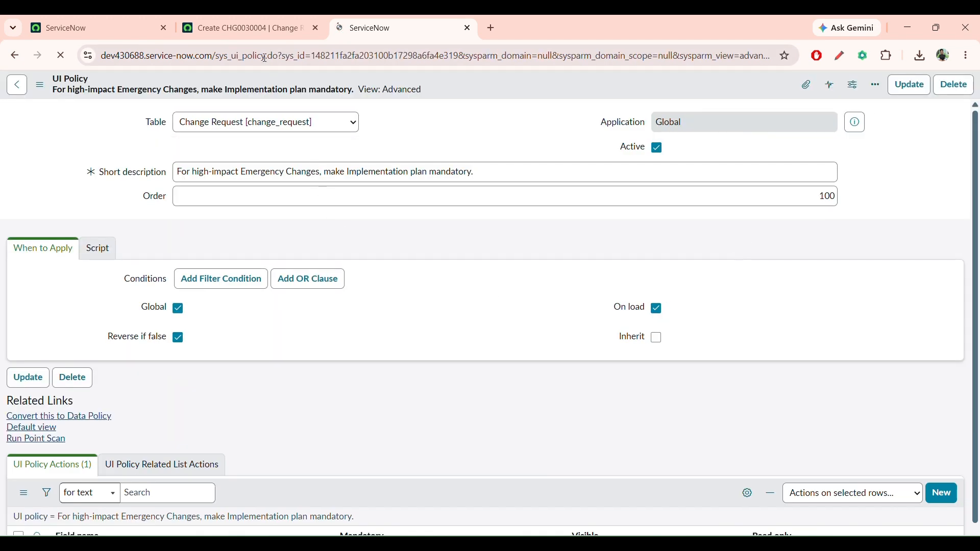
Return to the new Emergency change request form and reload it, discarding the unsaved changes
{"action": "left_click", "coordinate": [258, 34]}
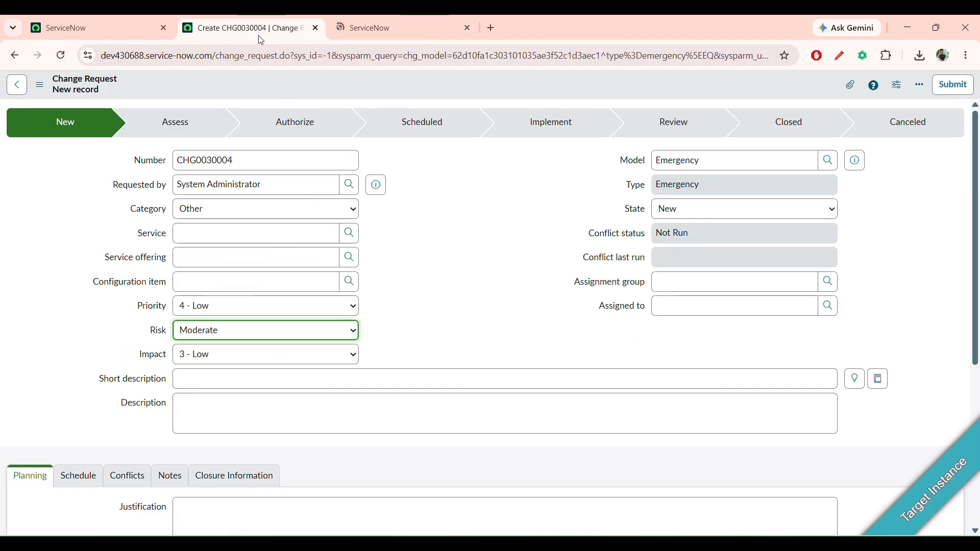
{"action": "left_click", "coordinate": [61, 56]}
{"action": "left_click", "coordinate": [557, 136]}
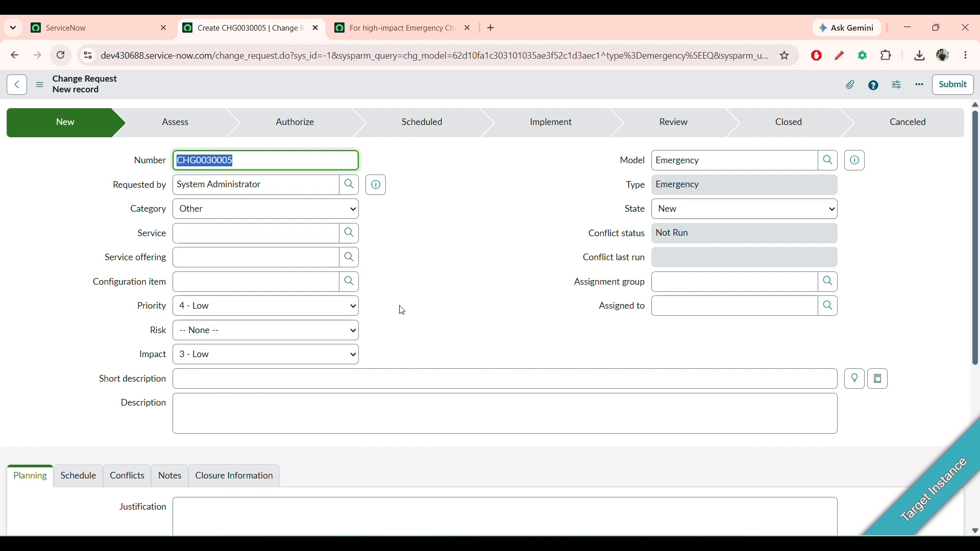
Test the change request with Impact set to 1 - High and with 2 - Medium, checking whether Implementation plan is mandatory each time
{"action": "left_click", "coordinate": [295, 358]}
{"action": "left_click", "coordinate": [272, 372]}
{"action": "scroll", "coordinate": [605, 322], "scroll_direction": "down", "scroll_amount": 1}
{"action": "scroll", "coordinate": [606, 322], "scroll_direction": "down", "scroll_amount": 3}
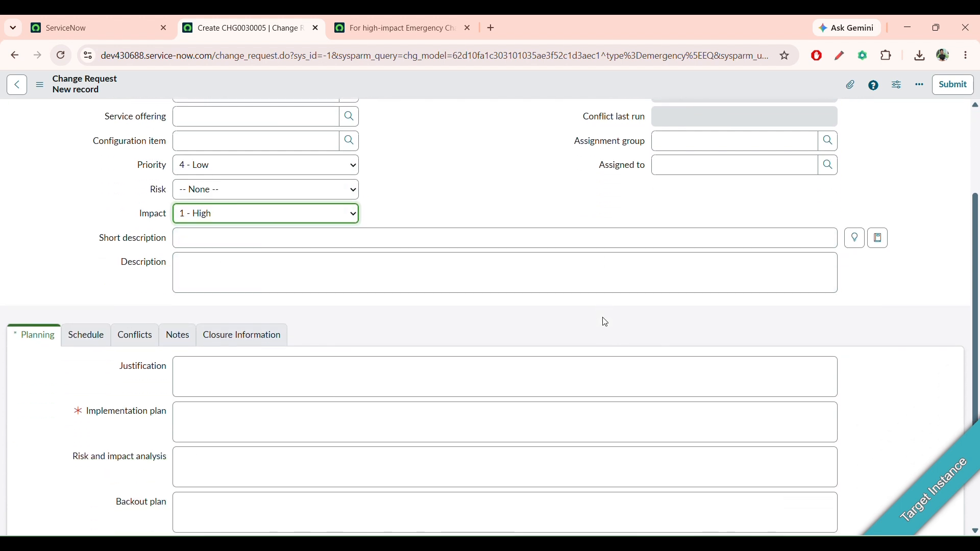
{"action": "left_click", "coordinate": [274, 216]}
{"action": "left_click", "coordinate": [259, 247]}
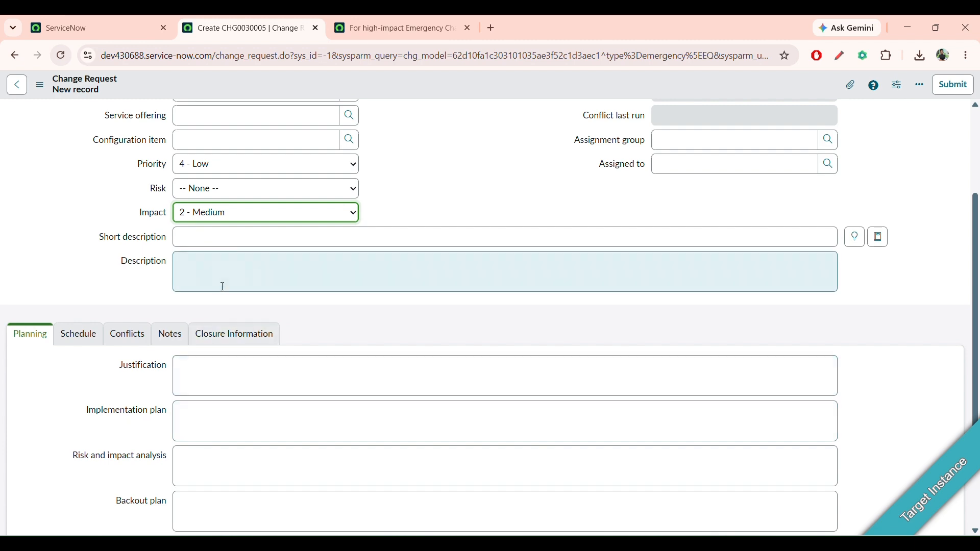
Set Impact back to 1 - High on the new change request and check whether Implementation plan is mandatory
{"action": "left_click", "coordinate": [259, 217]}
{"action": "left_click", "coordinate": [247, 240]}
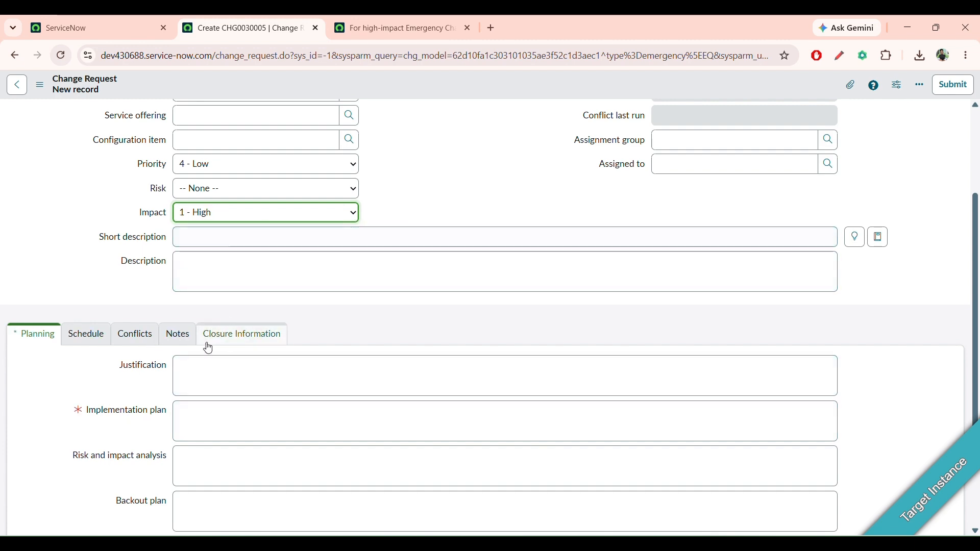
{"action": "scroll", "coordinate": [384, 351], "scroll_direction": "up", "scroll_amount": 3}
{"action": "scroll", "coordinate": [384, 351], "scroll_direction": "down", "scroll_amount": 1}
{"action": "scroll", "coordinate": [384, 351], "scroll_direction": "up", "scroll_amount": 1}
Review the high-impact Emergency Changes UI policy, examining its conditions, Global, On load, Reverse if false and Inherit options, and its policy action
{"action": "left_click", "coordinate": [353, 29]}
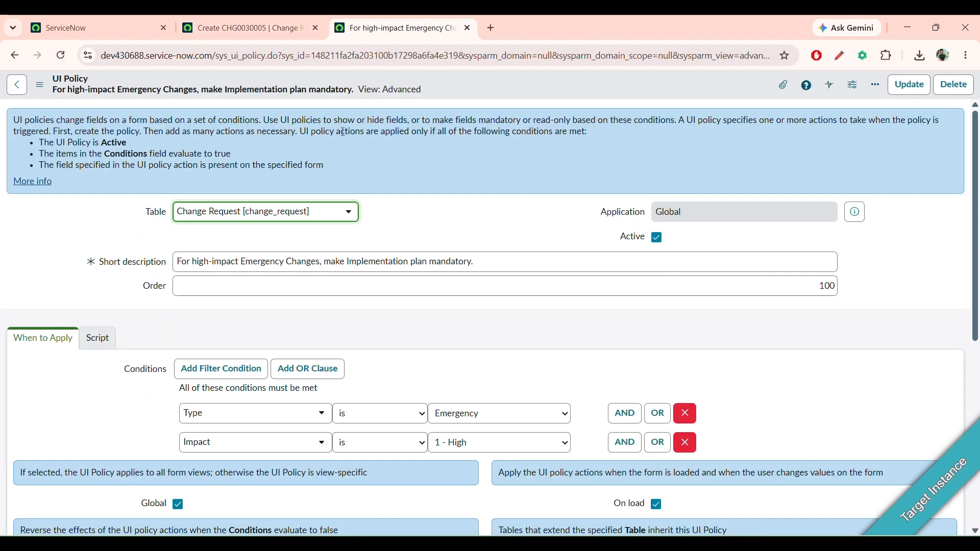
{"action": "scroll", "coordinate": [391, 185], "scroll_direction": "down", "scroll_amount": 5}
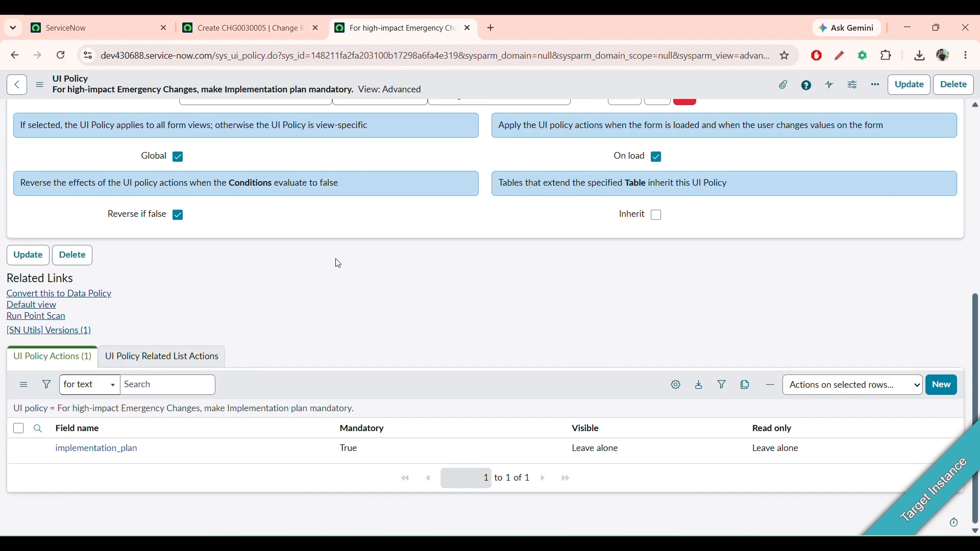
{"action": "scroll", "coordinate": [338, 263], "scroll_direction": "up", "scroll_amount": 1}
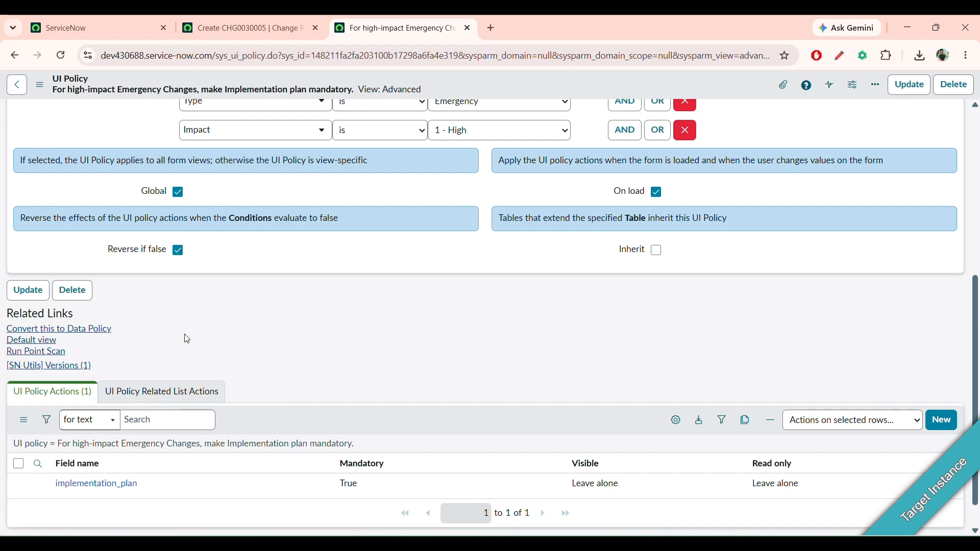
{"action": "scroll", "coordinate": [298, 301], "scroll_direction": "up", "scroll_amount": 10}
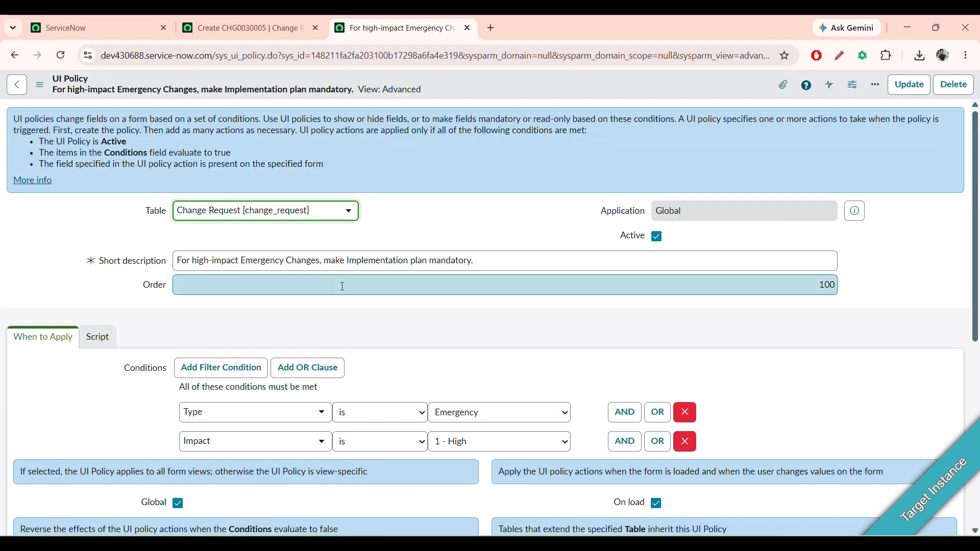
{"action": "scroll", "coordinate": [341, 285], "scroll_direction": "down", "scroll_amount": 10}
{"action": "scroll", "coordinate": [339, 309], "scroll_direction": "up", "scroll_amount": 10}
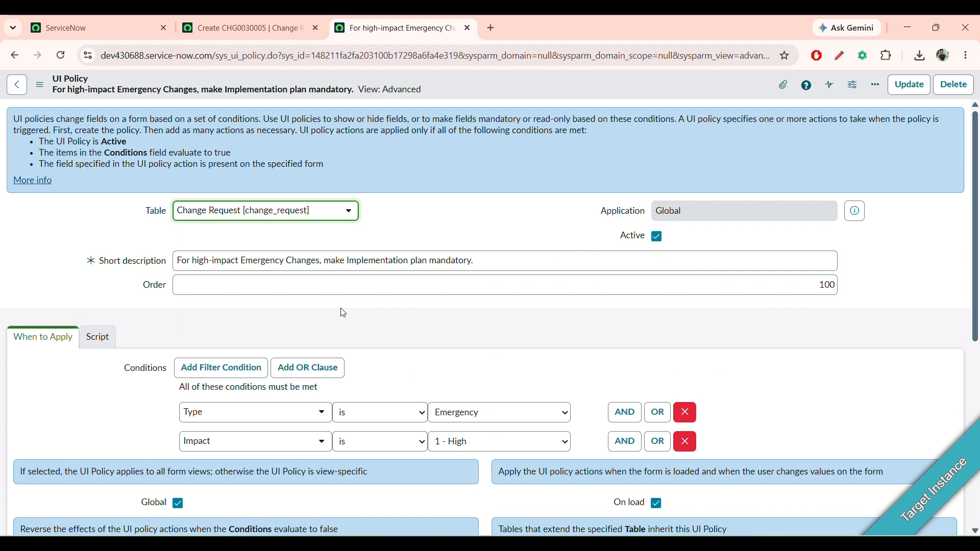
{"action": "scroll", "coordinate": [341, 312], "scroll_direction": "down", "scroll_amount": 10}
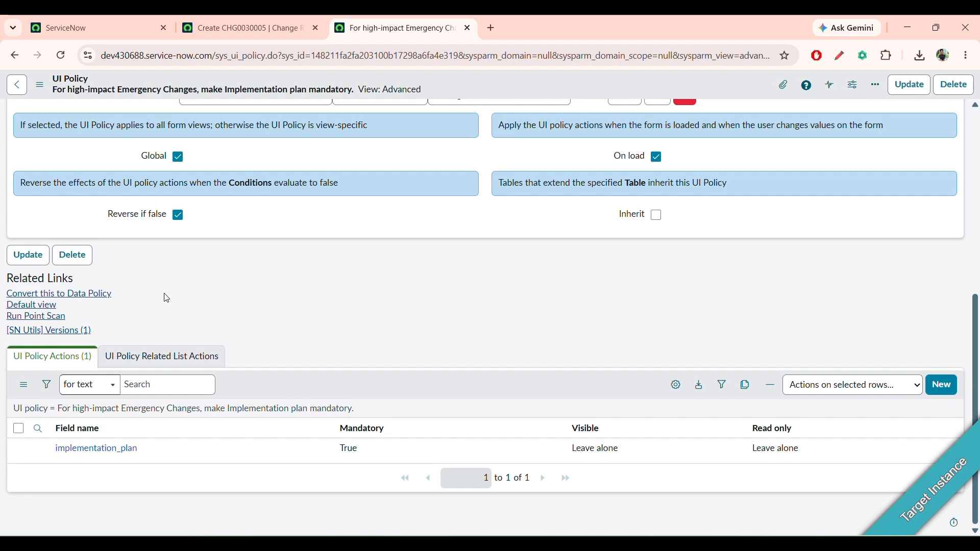
{"action": "scroll", "coordinate": [167, 298], "scroll_direction": "up", "scroll_amount": 7}
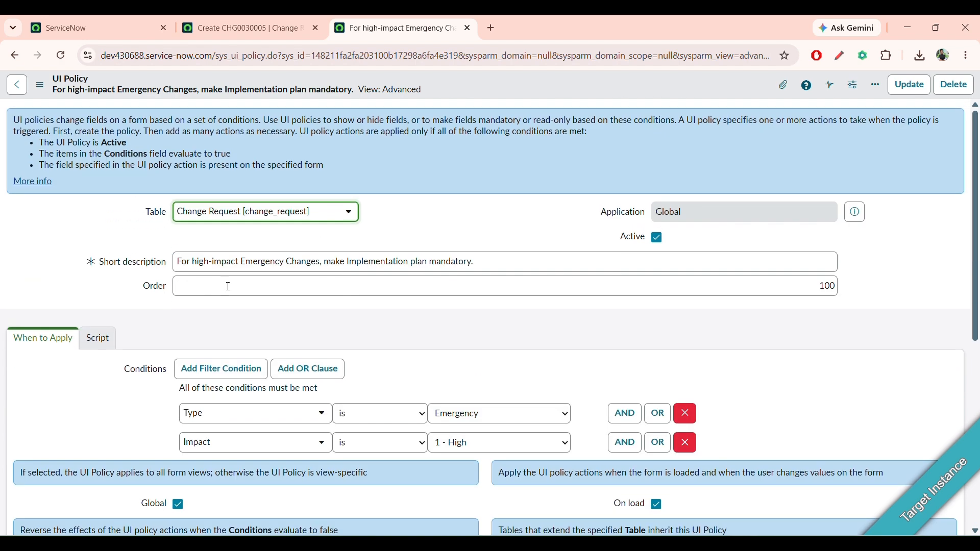
{"action": "scroll", "coordinate": [240, 306], "scroll_direction": "down", "scroll_amount": 5}
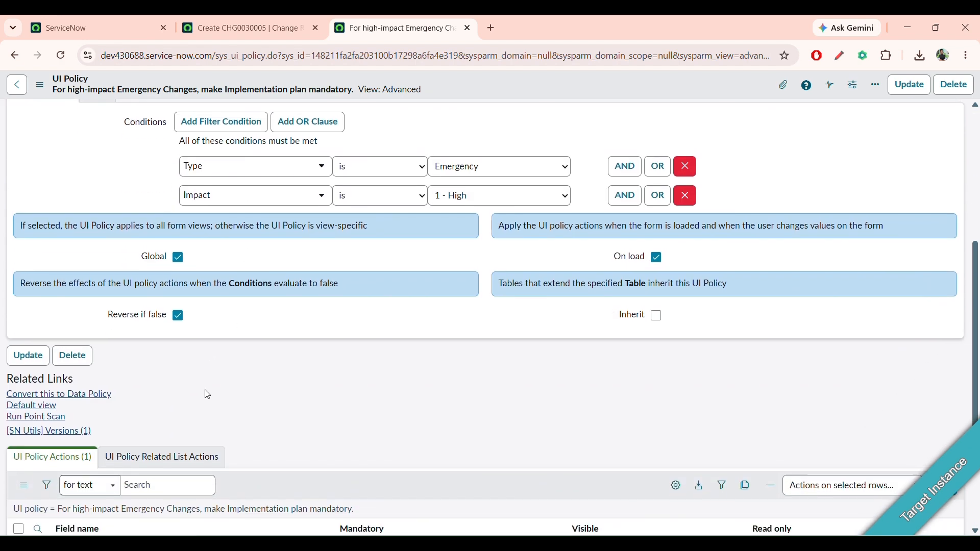
{"action": "scroll", "coordinate": [207, 395], "scroll_direction": "up", "scroll_amount": 5}
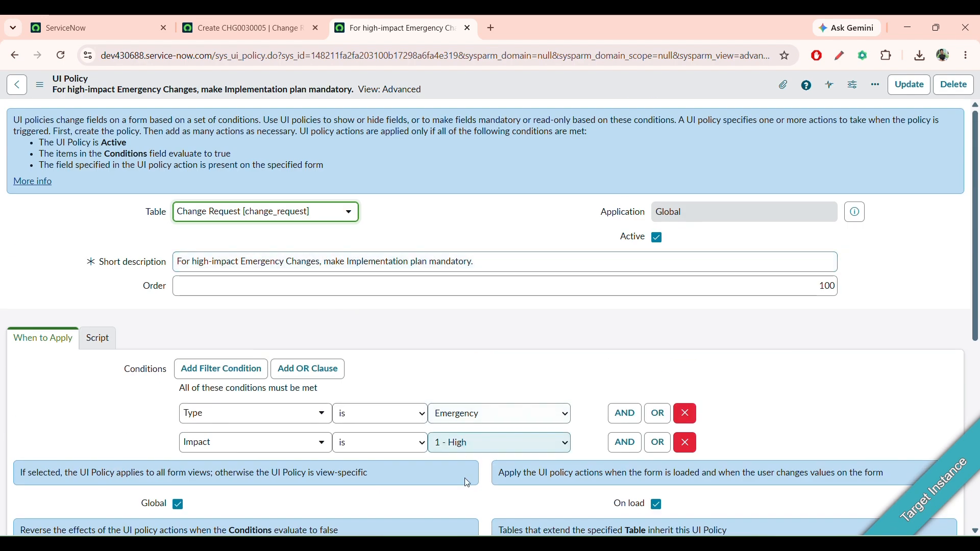
Switch to the Excel use-case workbook, look through its sheets from All Use Cases to Action Summary, and return to the UI policy record
{"action": "key", "text": "alt+Tab"}
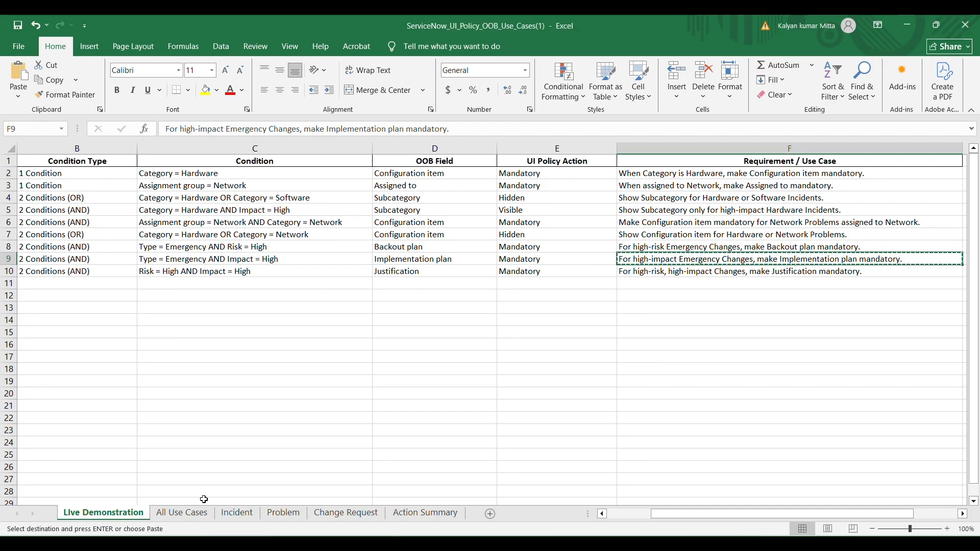
{"action": "left_click", "coordinate": [194, 513]}
{"action": "left_click", "coordinate": [236, 513]}
{"action": "left_click", "coordinate": [282, 514]}
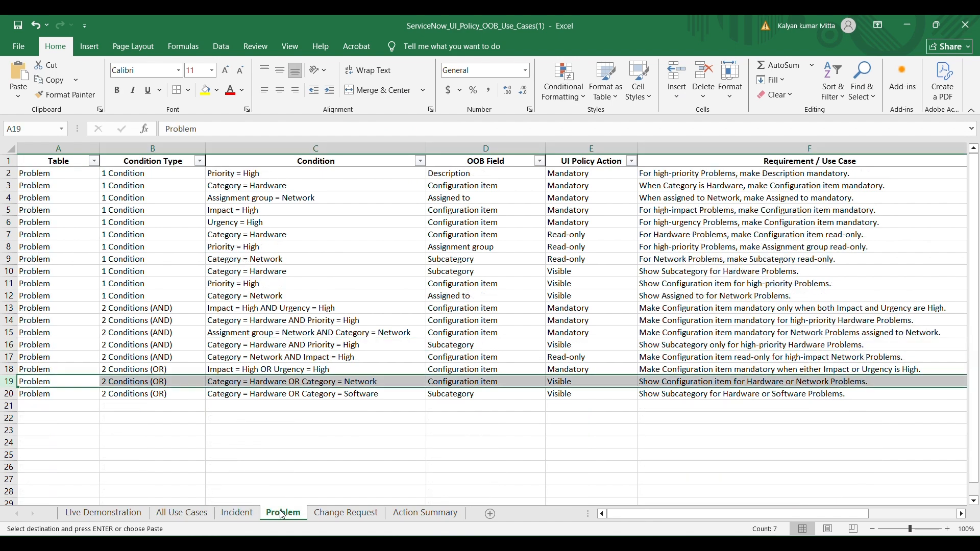
{"action": "left_click", "coordinate": [346, 513]}
{"action": "left_click", "coordinate": [403, 514]}
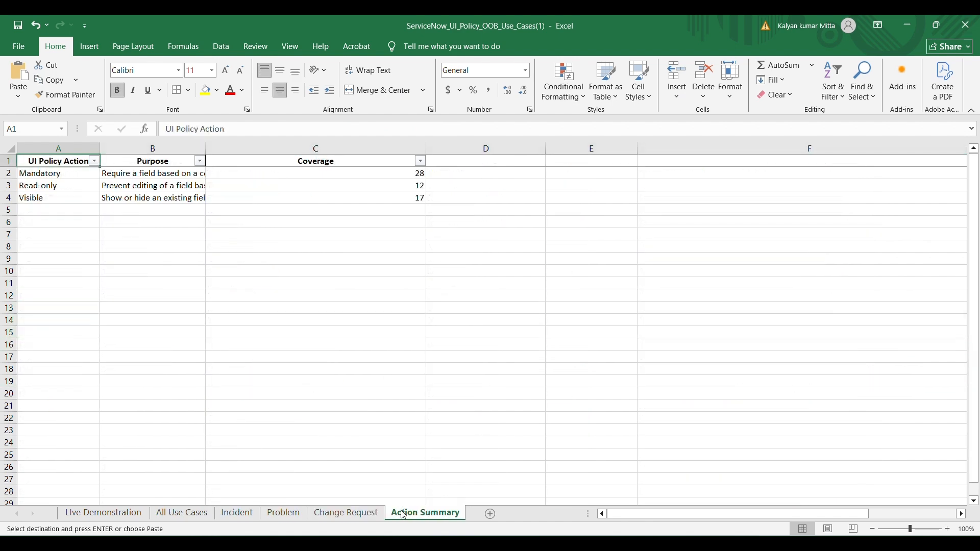
{"action": "left_click", "coordinate": [103, 512]}
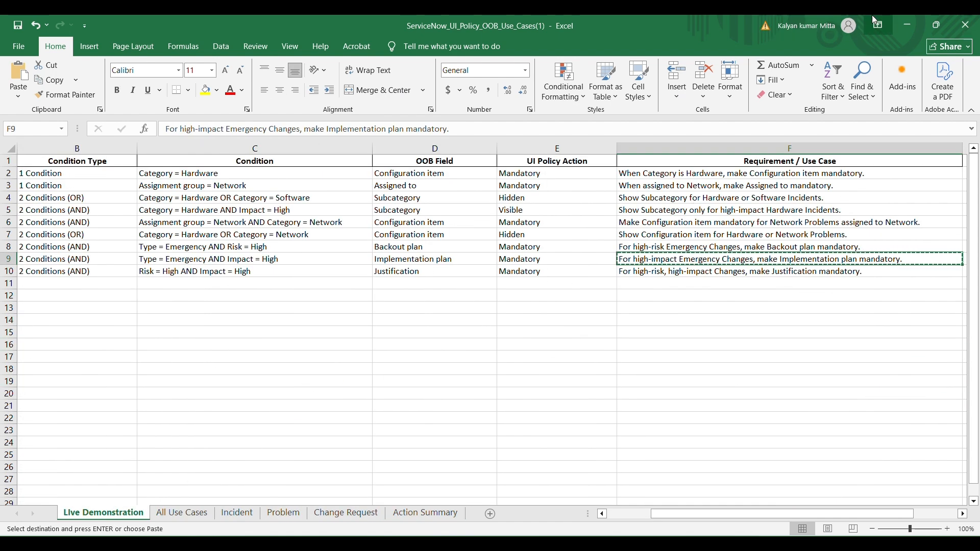
{"action": "left_click", "coordinate": [910, 26]}
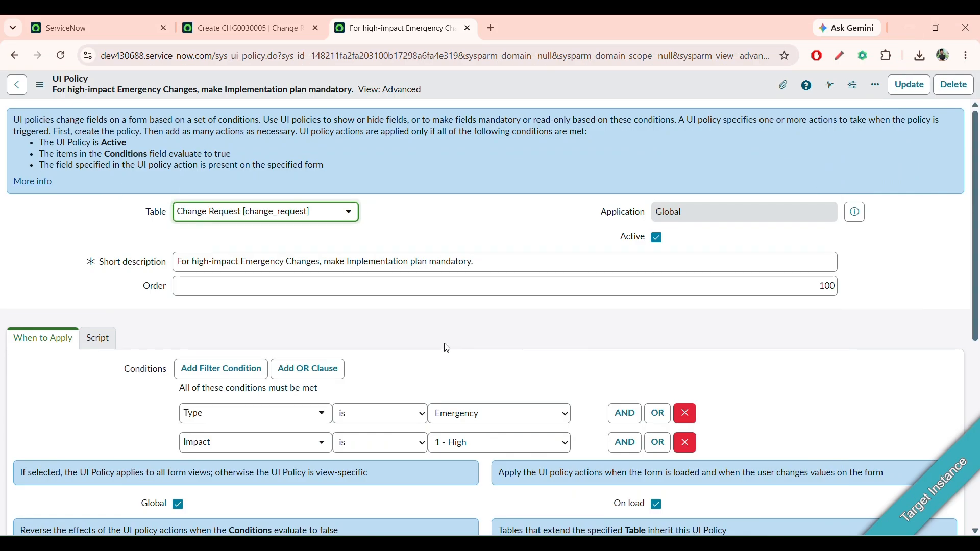
{"action": "scroll", "coordinate": [447, 347], "scroll_direction": "down", "scroll_amount": 3}
{"action": "scroll", "coordinate": [446, 332], "scroll_direction": "up", "scroll_amount": 3}
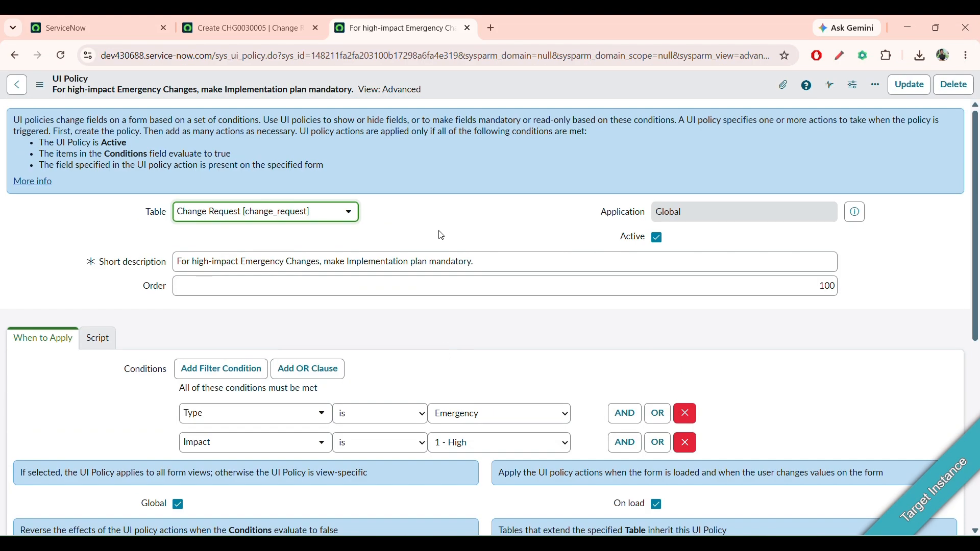